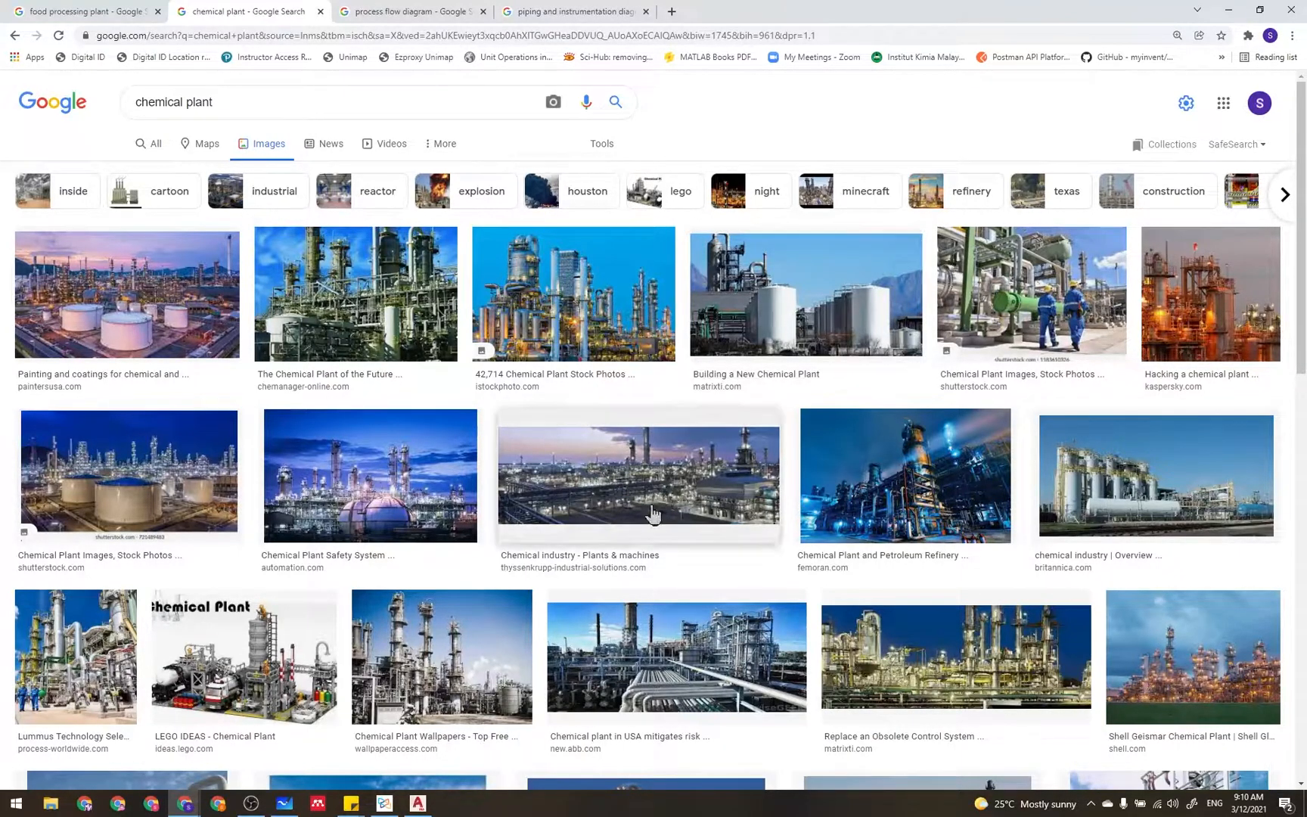
- Switch to the PDF lab manual and read the process flow diagram procedure up to naming the new project
left_click(420, 805)
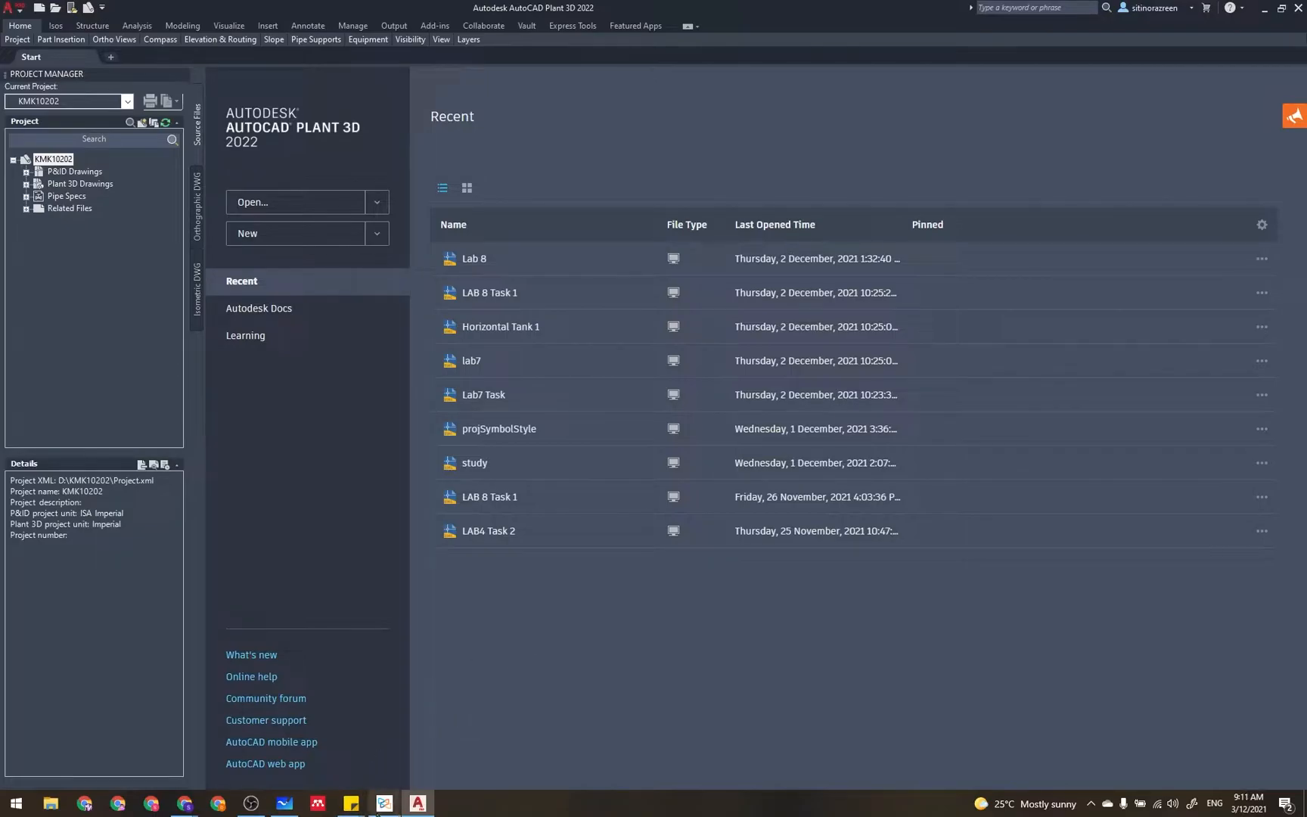
left_click(384, 805)
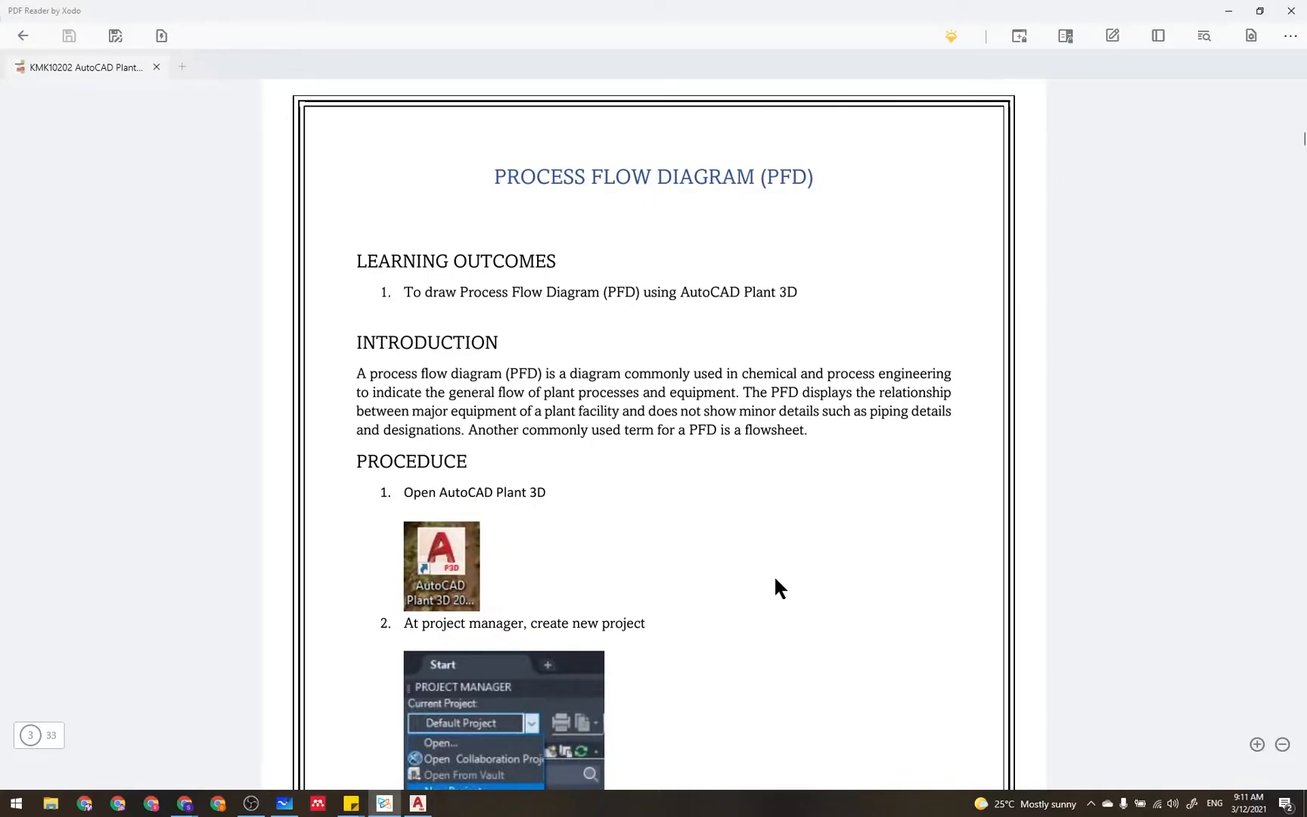
scroll(610, 525, "down", 2)
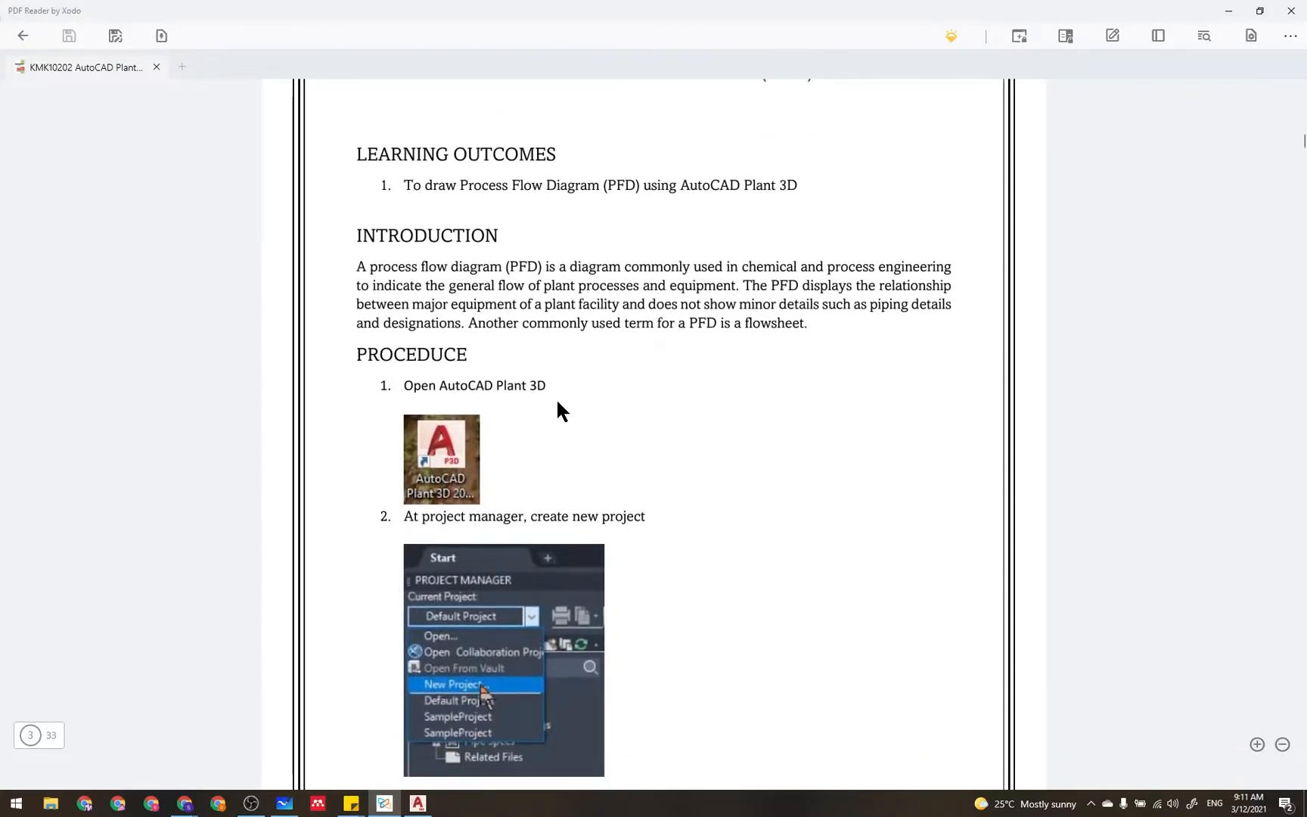
scroll(560, 410, "down", 2)
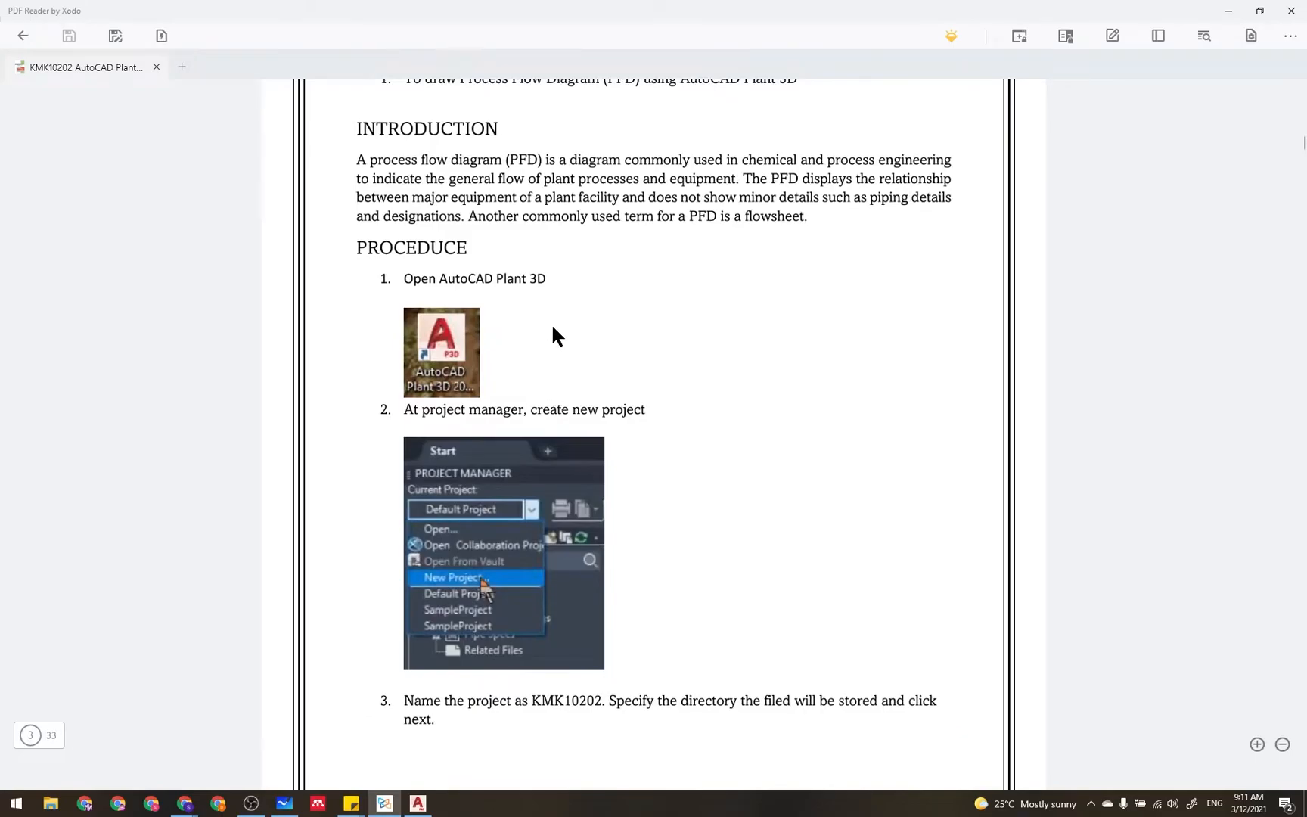
scroll(553, 327, "down", 2)
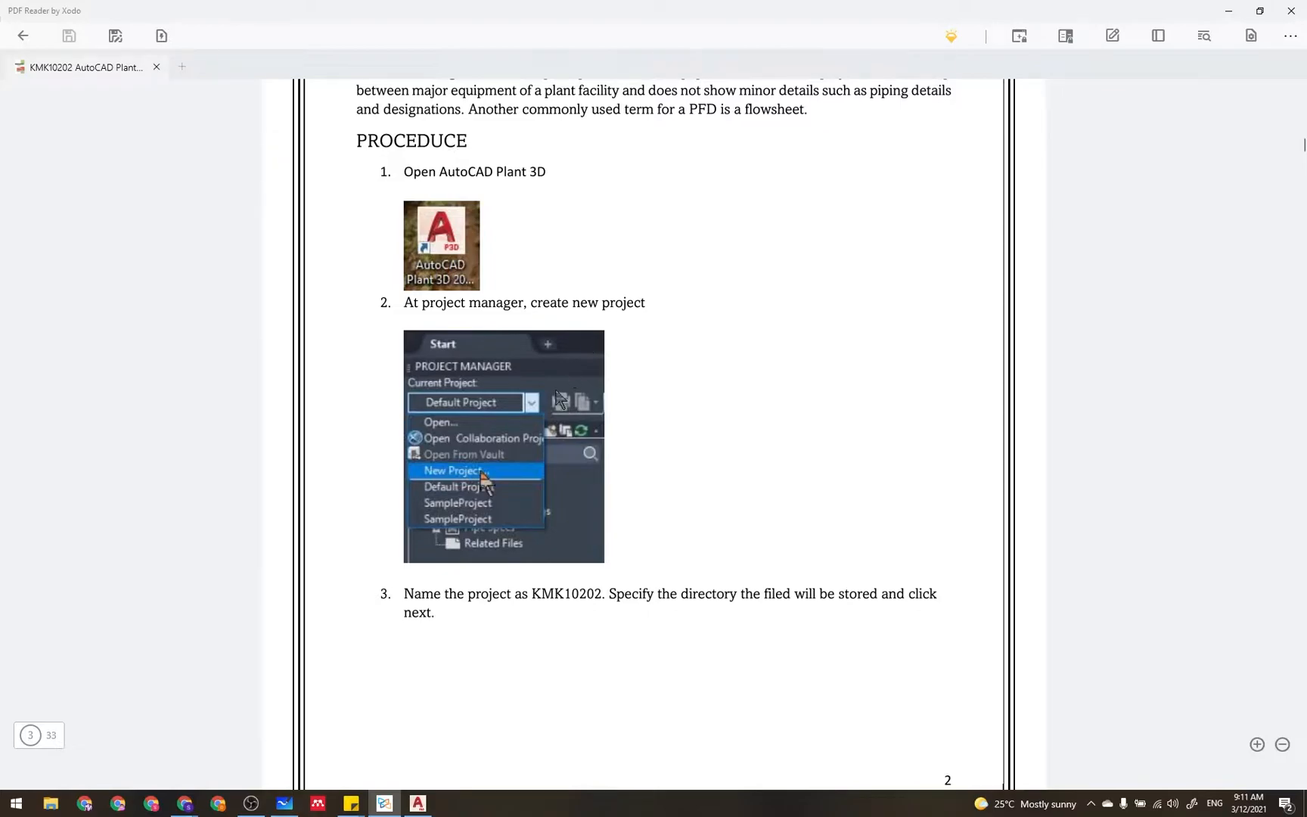
scroll(425, 690, "up", 4)
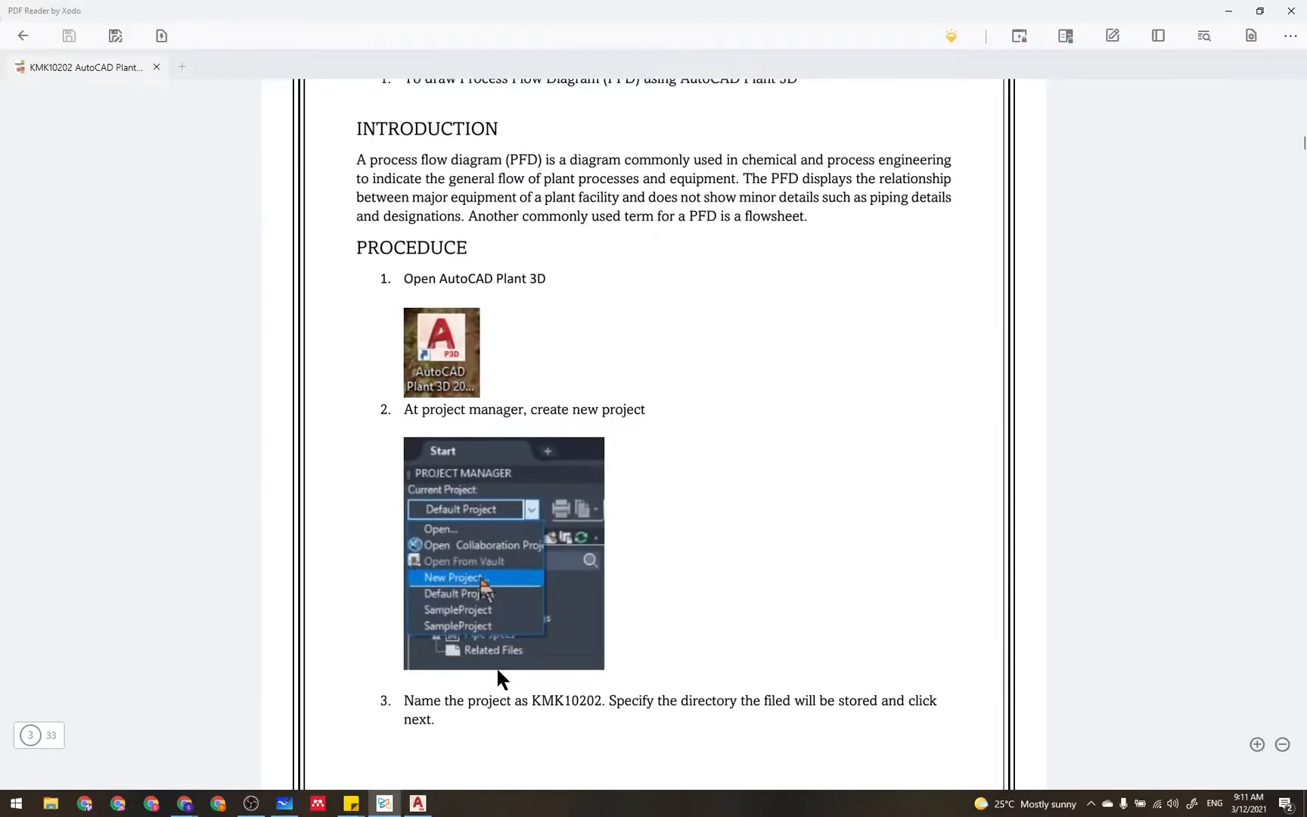
scroll(526, 616, "down", 5)
- Switch to AutoCAD Plant 3D and view the available choices for the current project
left_click(423, 807)
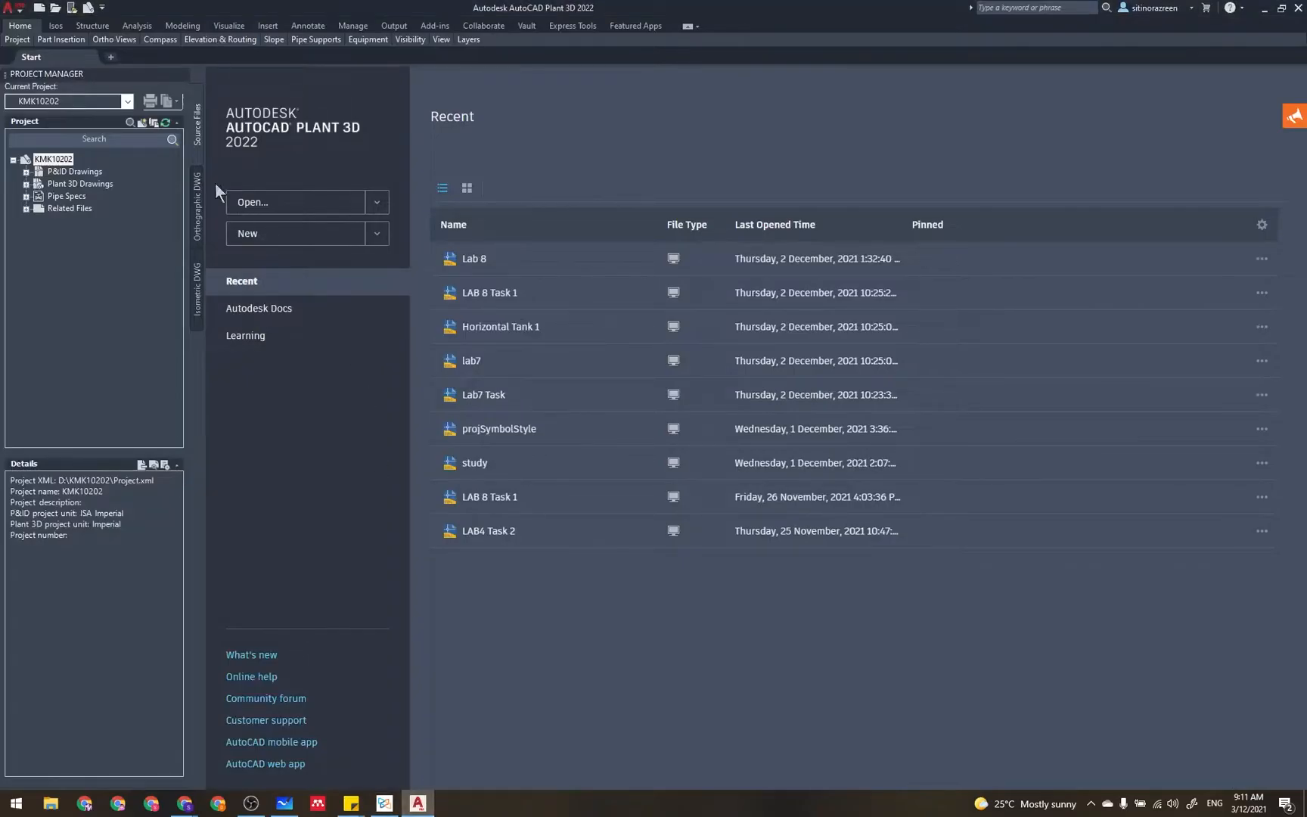
left_click(127, 101)
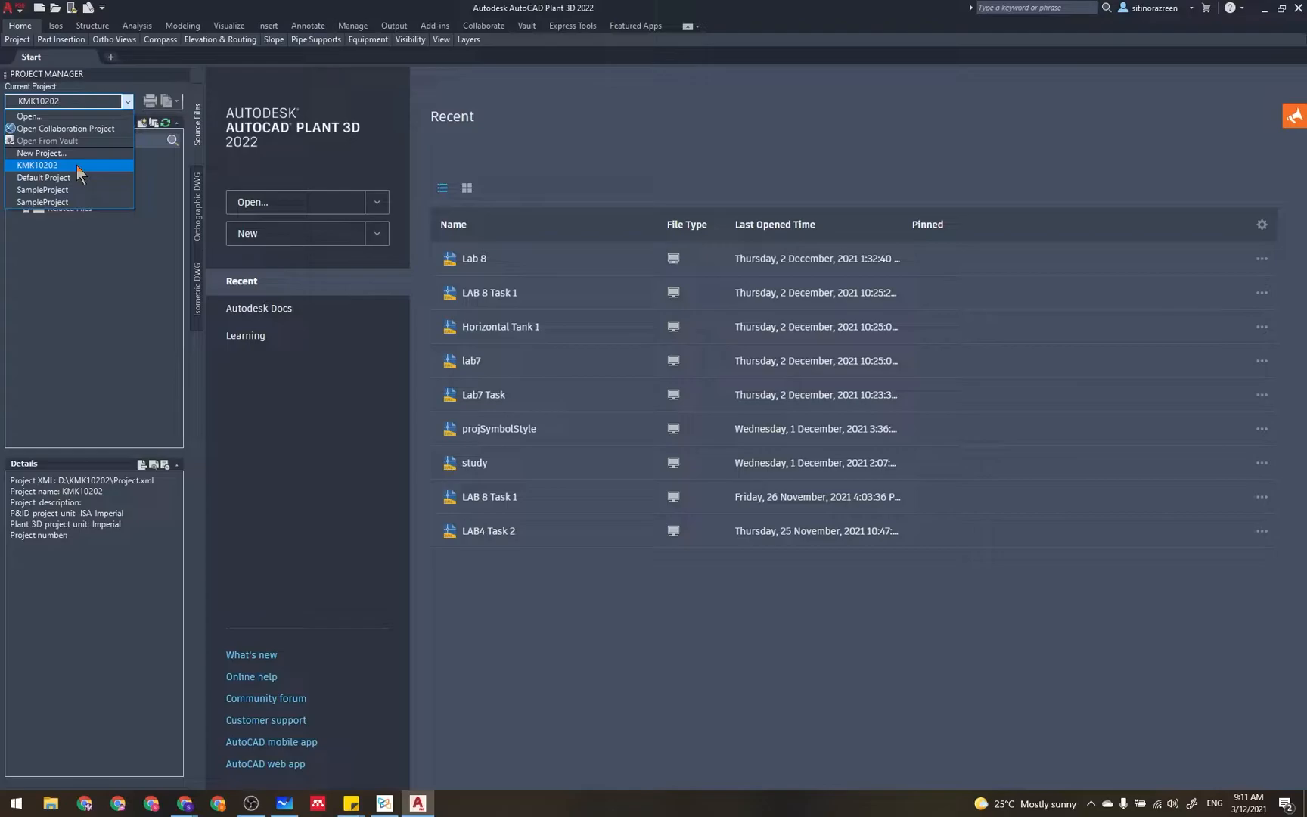
- Switch to the PDF manual and read the project setup steps on general, unit, P&ID and Plant 3D directory settings
left_click(385, 803)
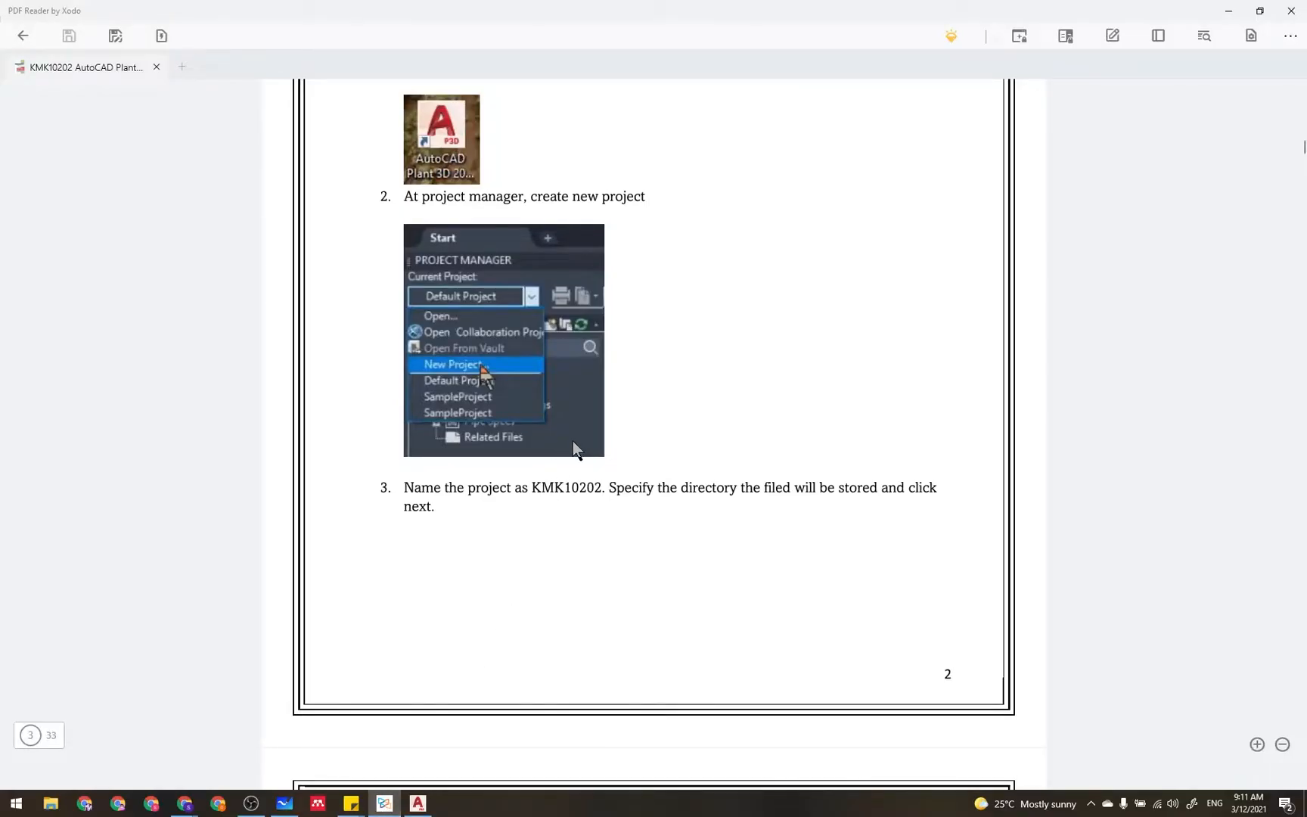
scroll(573, 442, "down", 3)
scroll(572, 443, "up", 1)
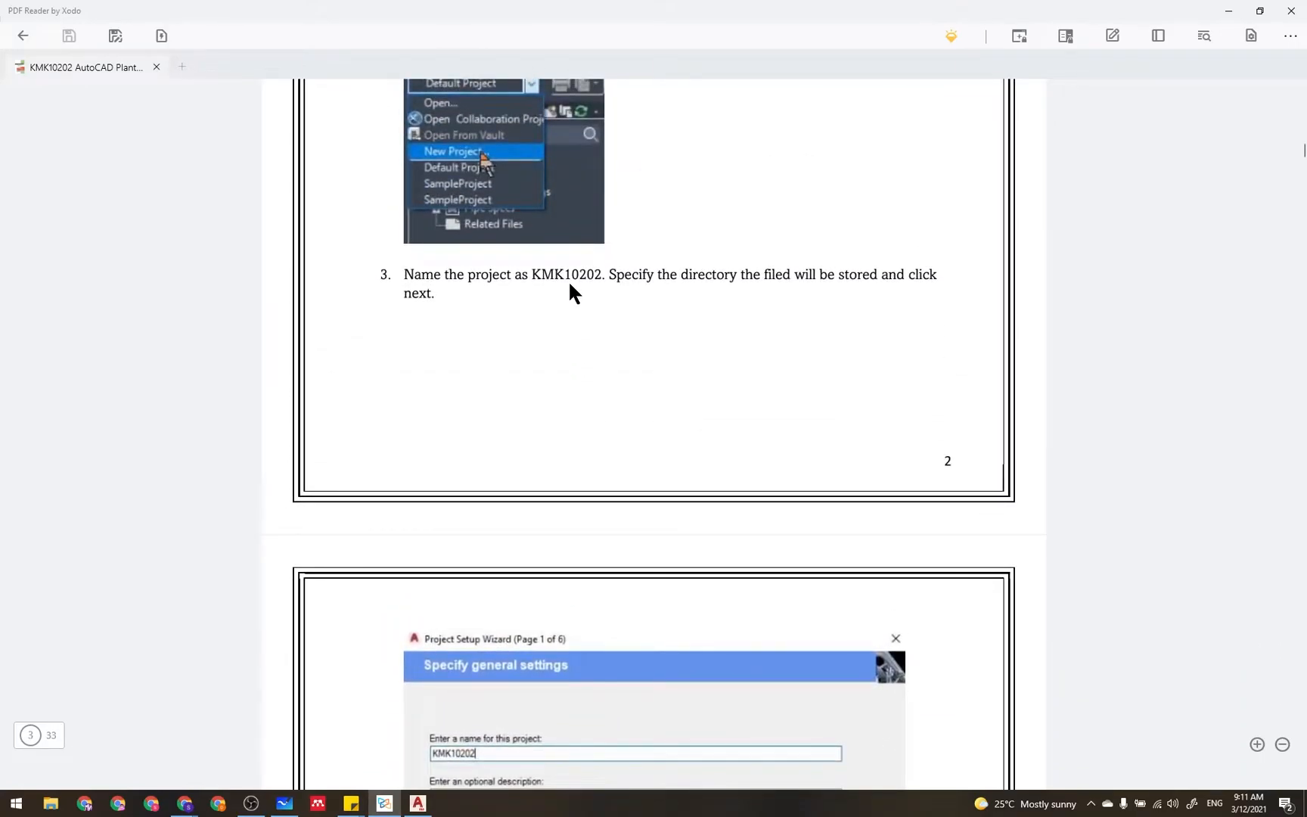
scroll(582, 323, "down", 5)
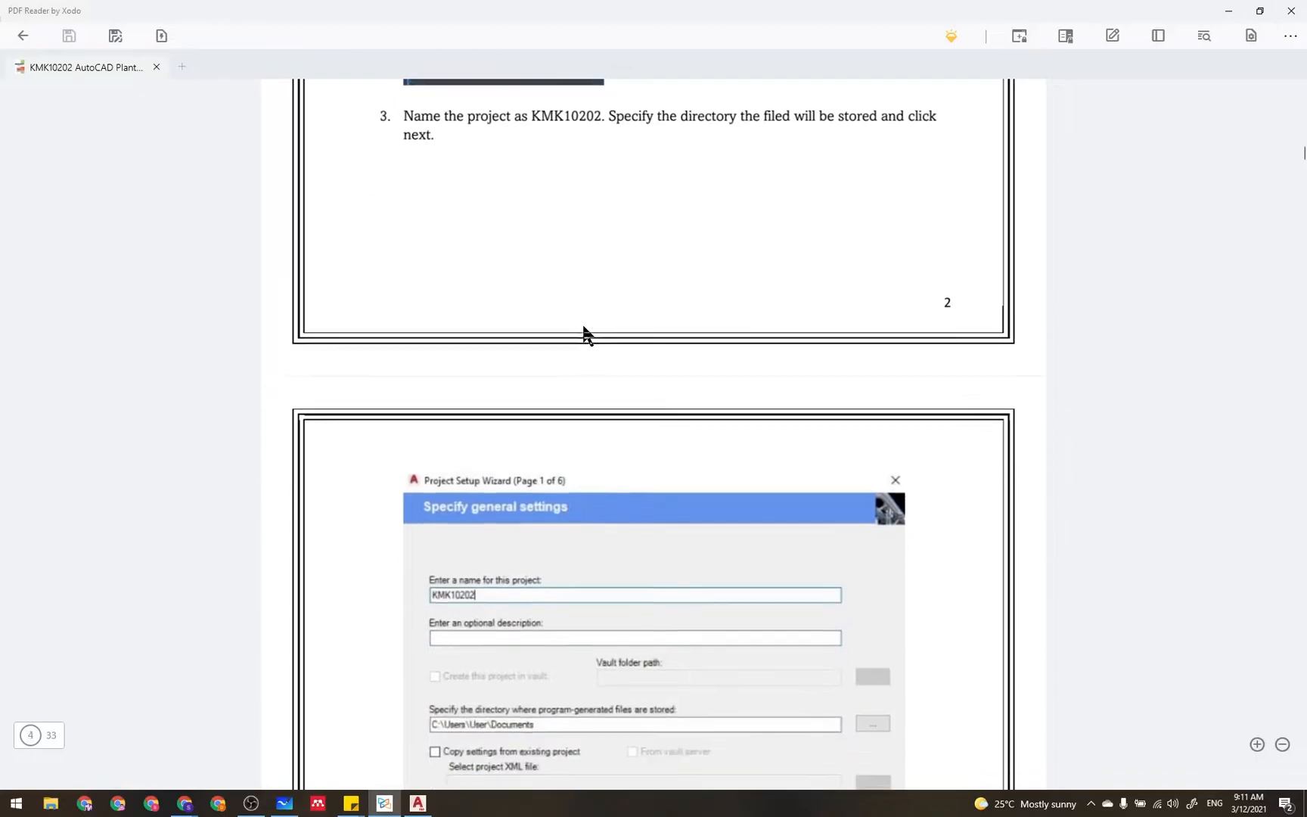
scroll(581, 344, "down", 2)
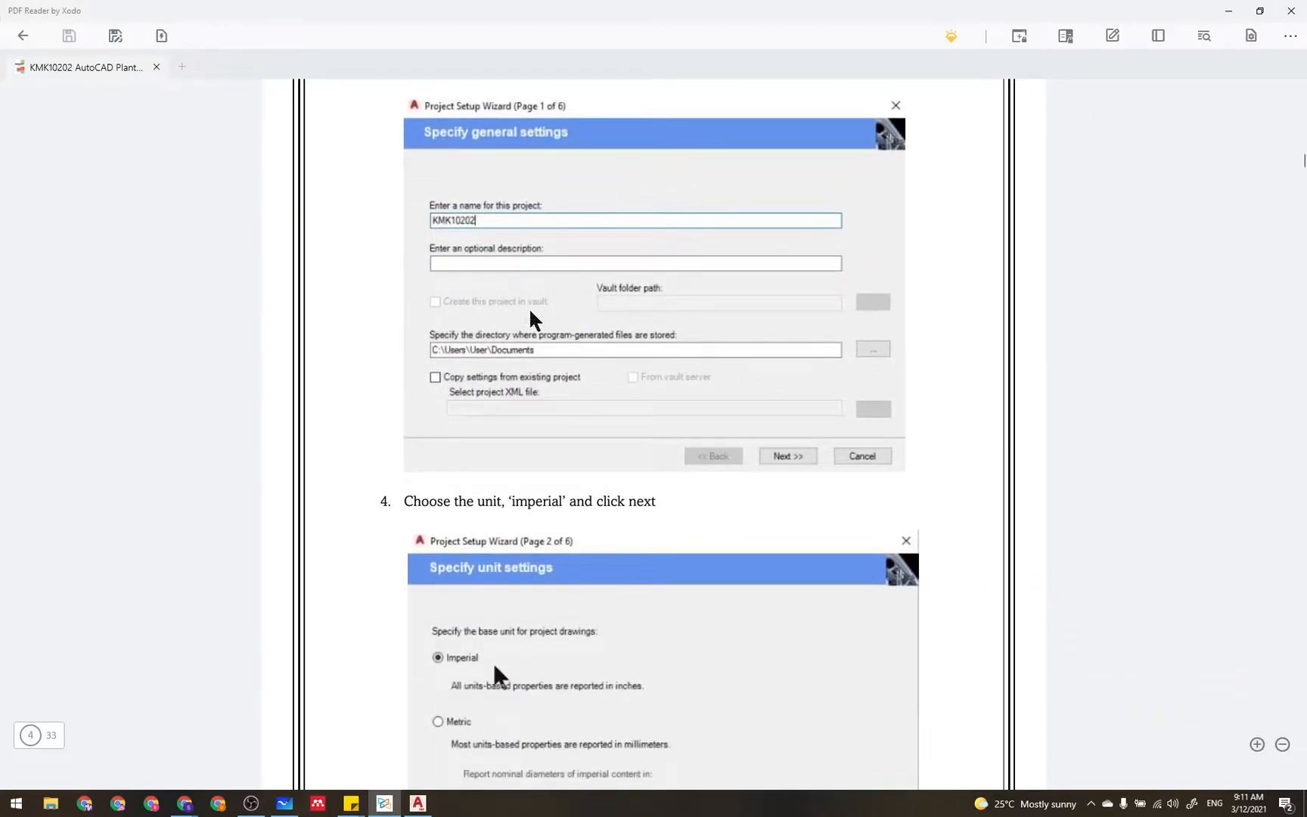
scroll(560, 348, "down", 3)
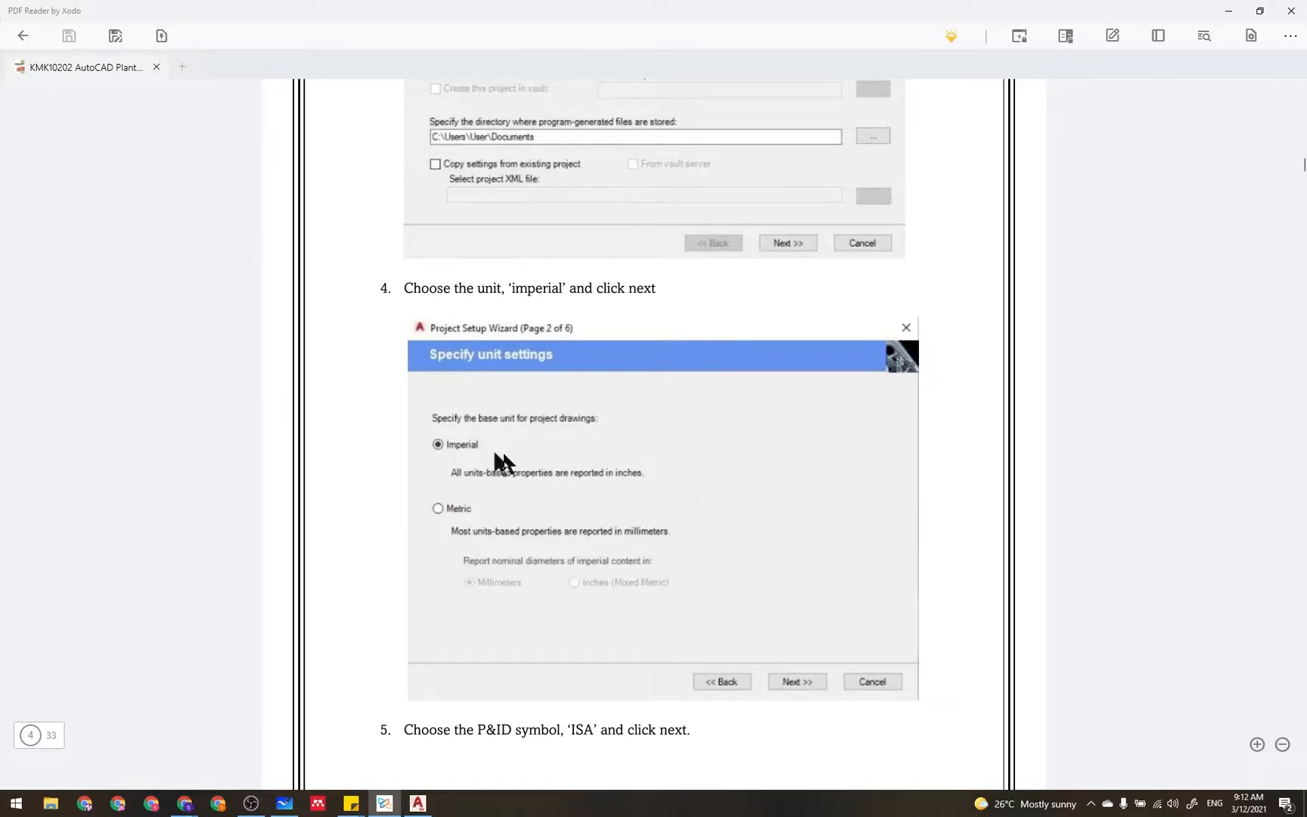
scroll(502, 460, "down", 7)
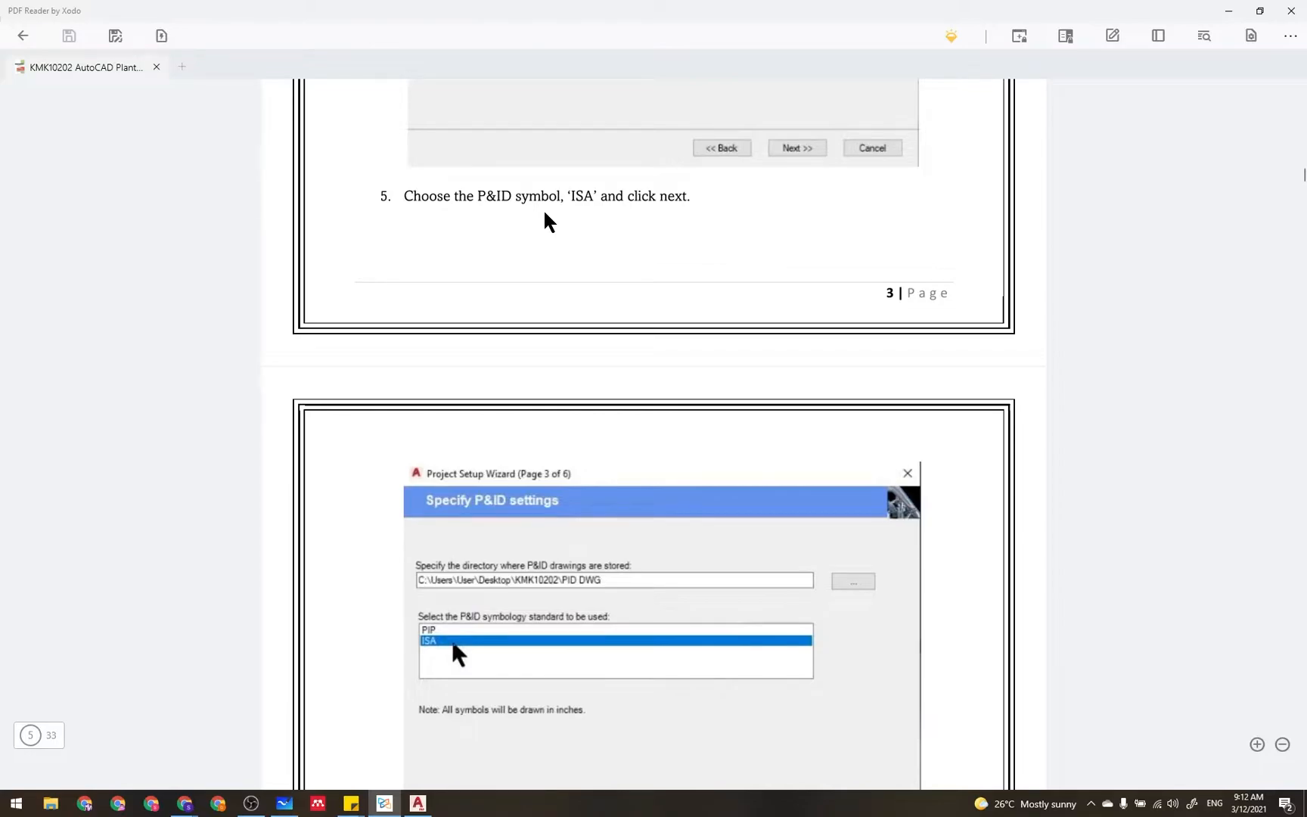
scroll(549, 222, "down", 1)
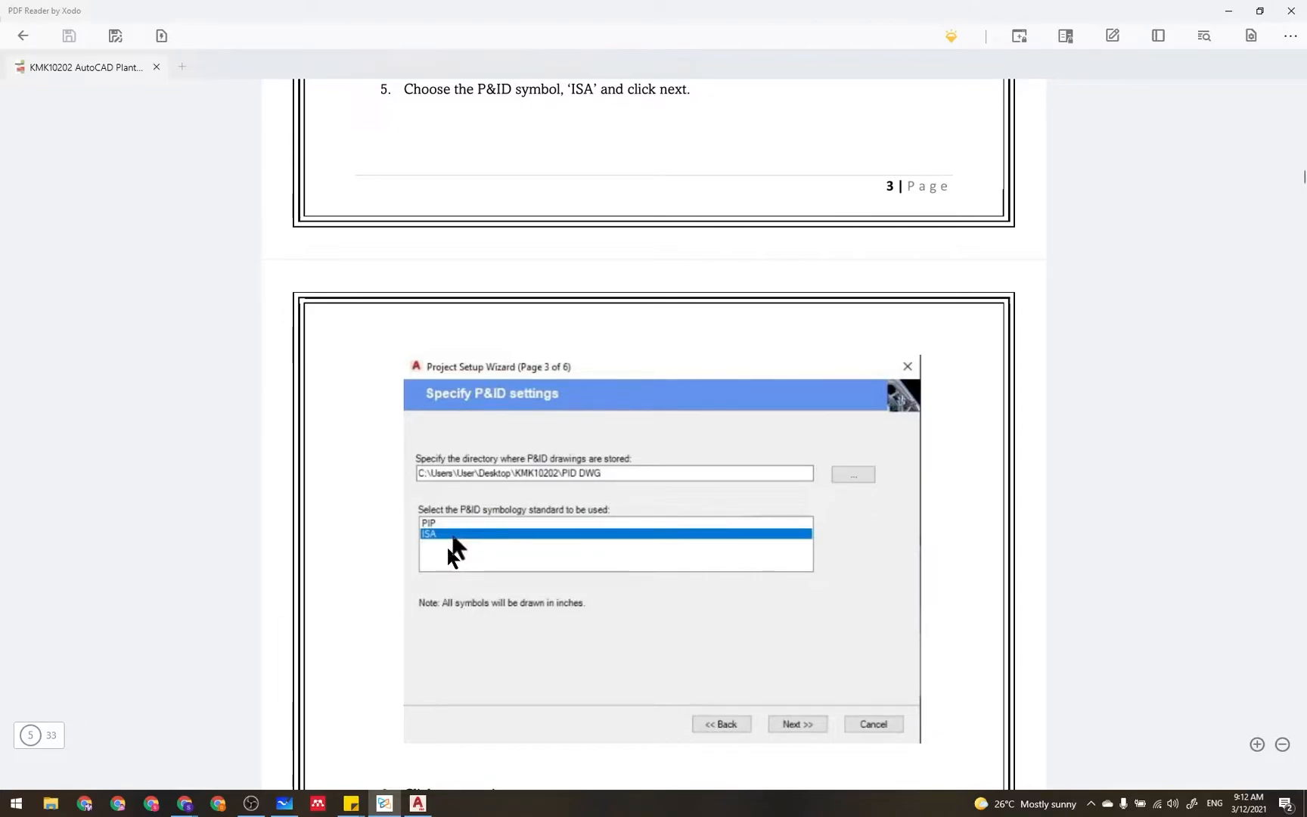
scroll(448, 558, "down", 1)
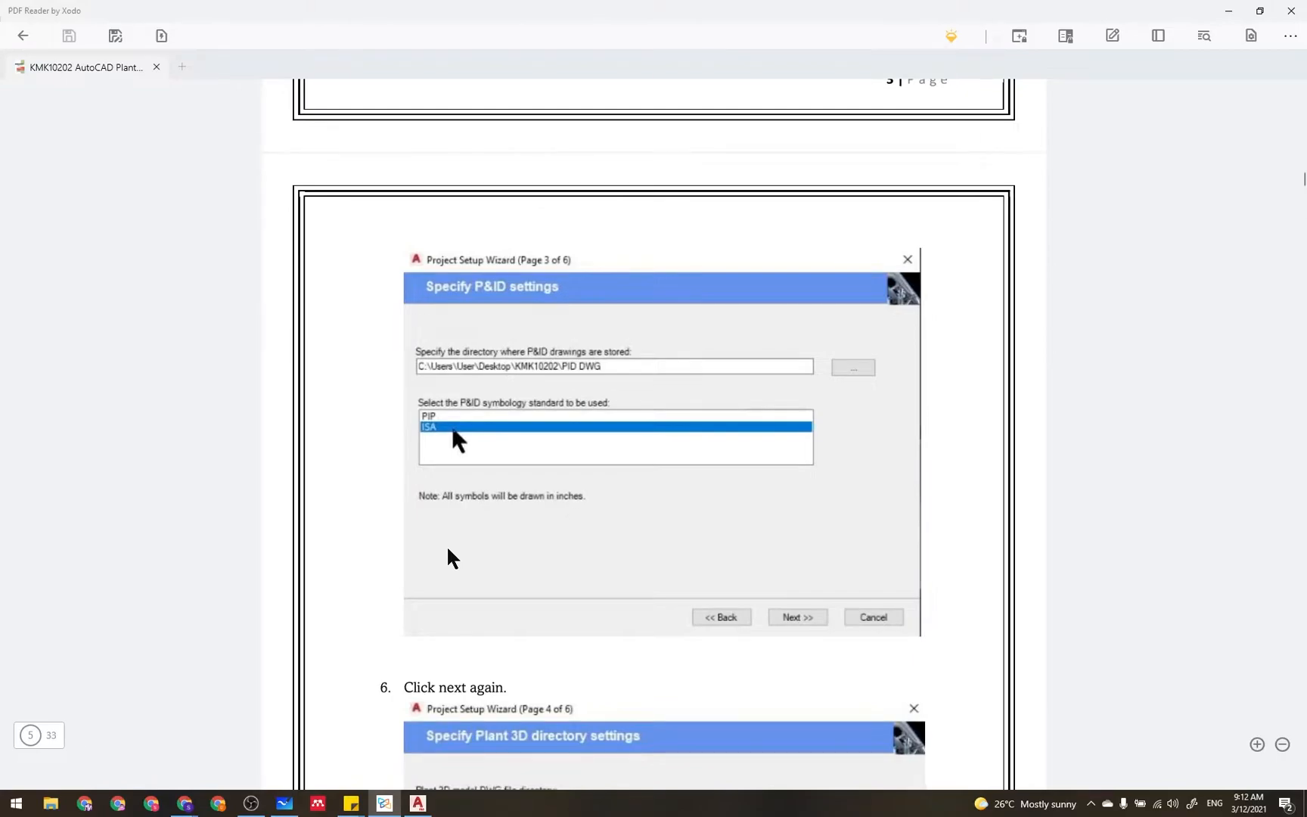
scroll(447, 559, "down", 2)
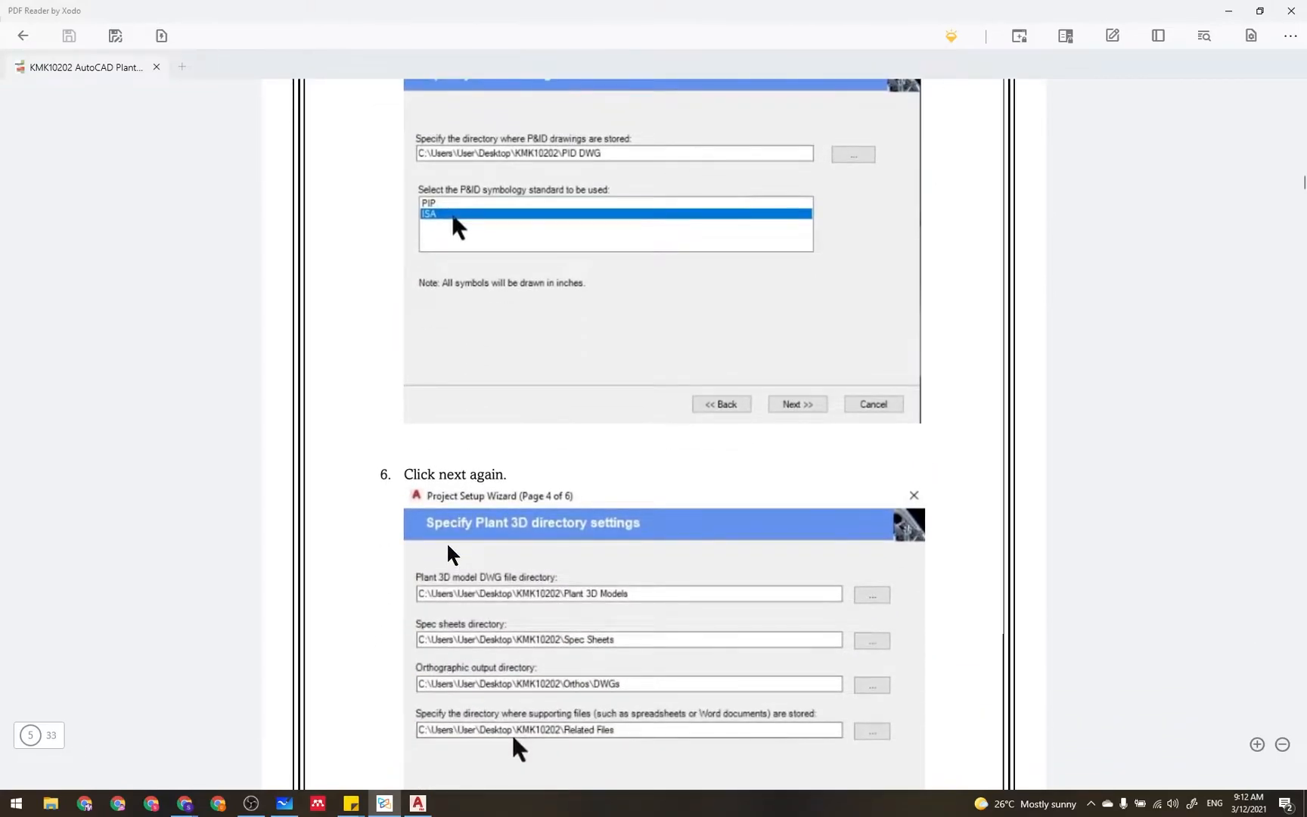
scroll(491, 490, "down", 2)
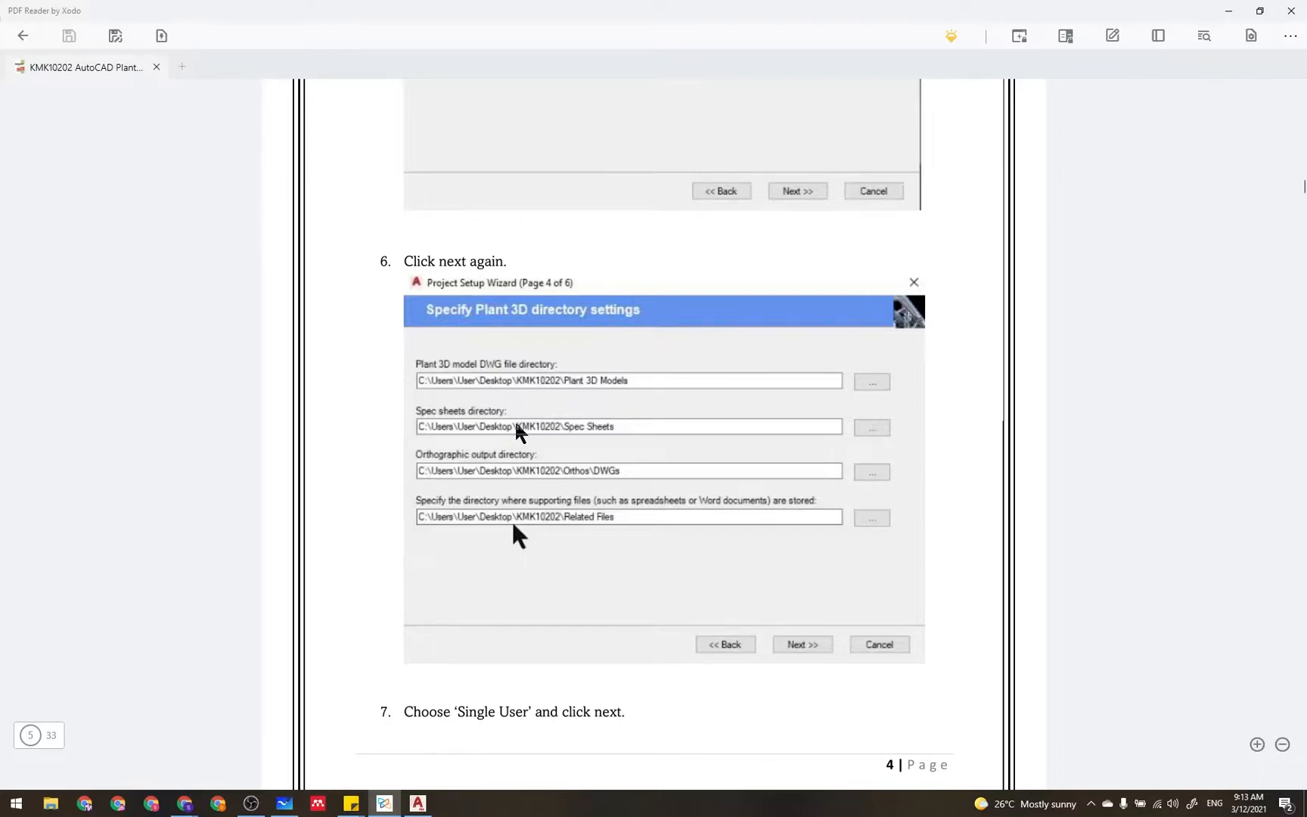
- Read the manual's steps on database settings, finishing the project setup and starting a new P&ID drawing
scroll(516, 428, "down", 5)
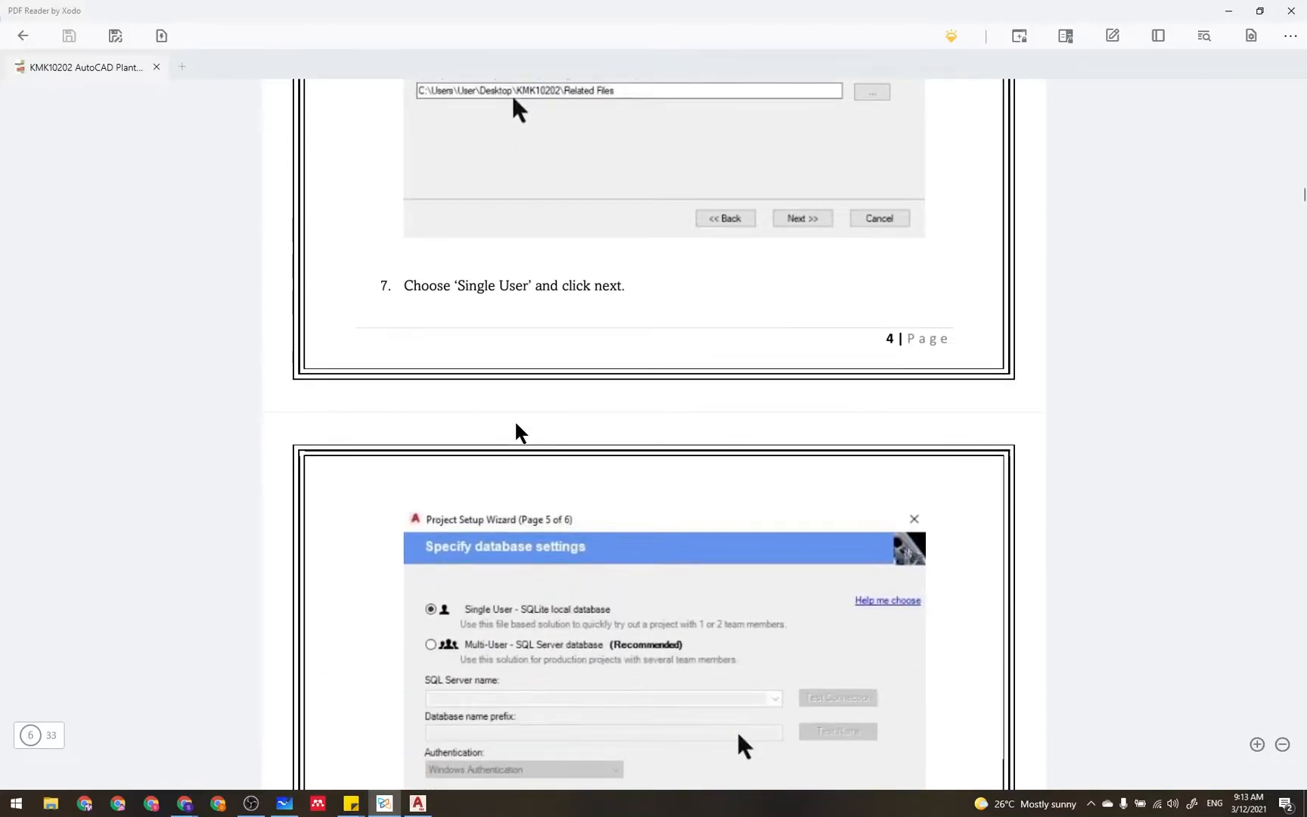
scroll(516, 430, "down", 1)
scroll(539, 409, "down", 4)
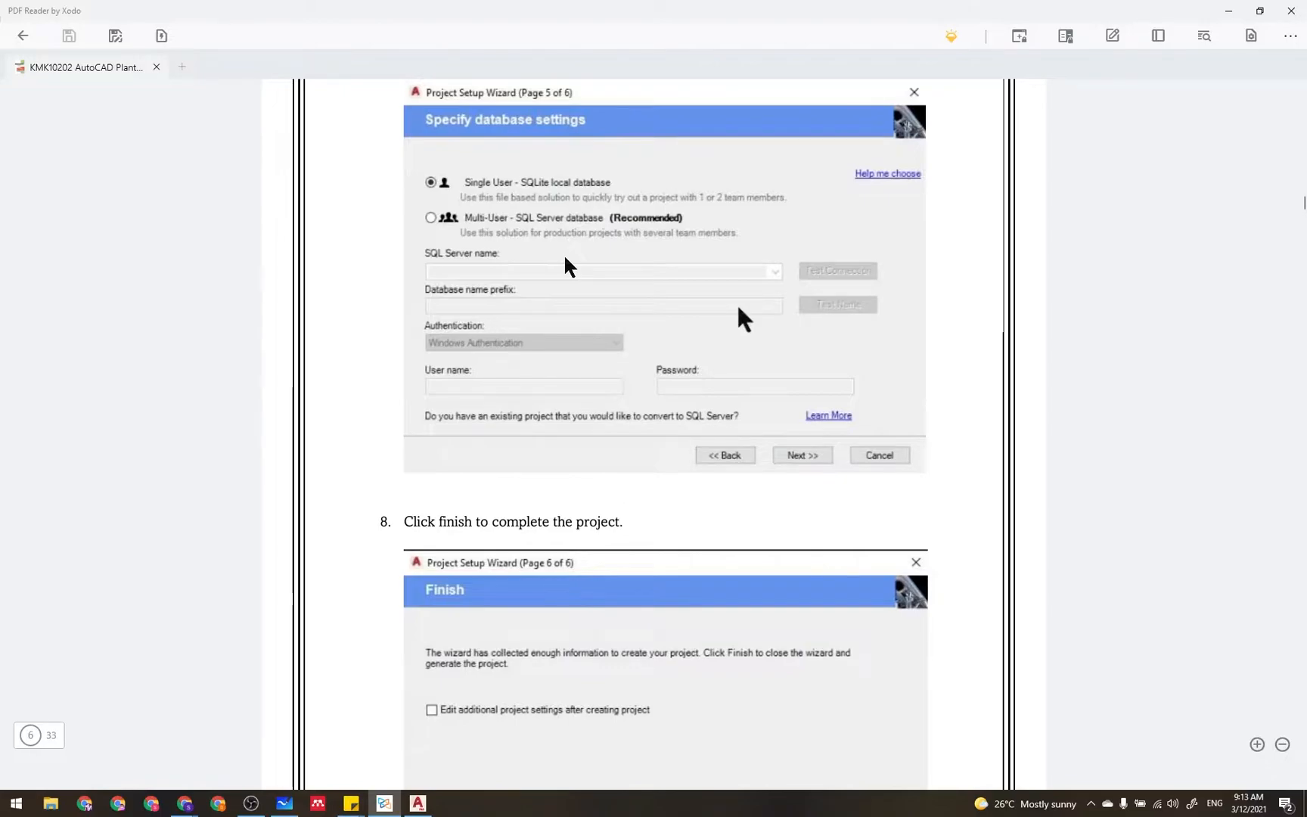
scroll(566, 257, "down", 1)
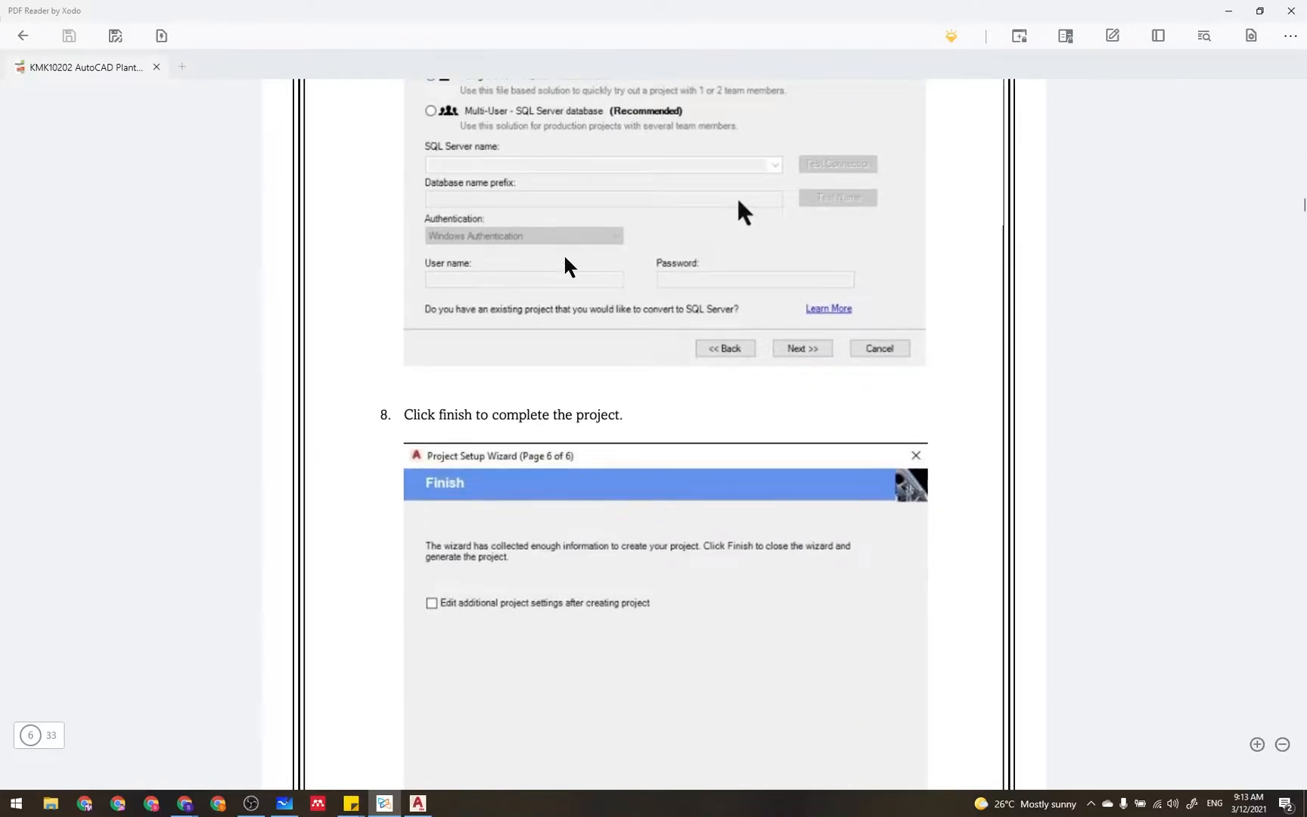
scroll(564, 258, "down", 4)
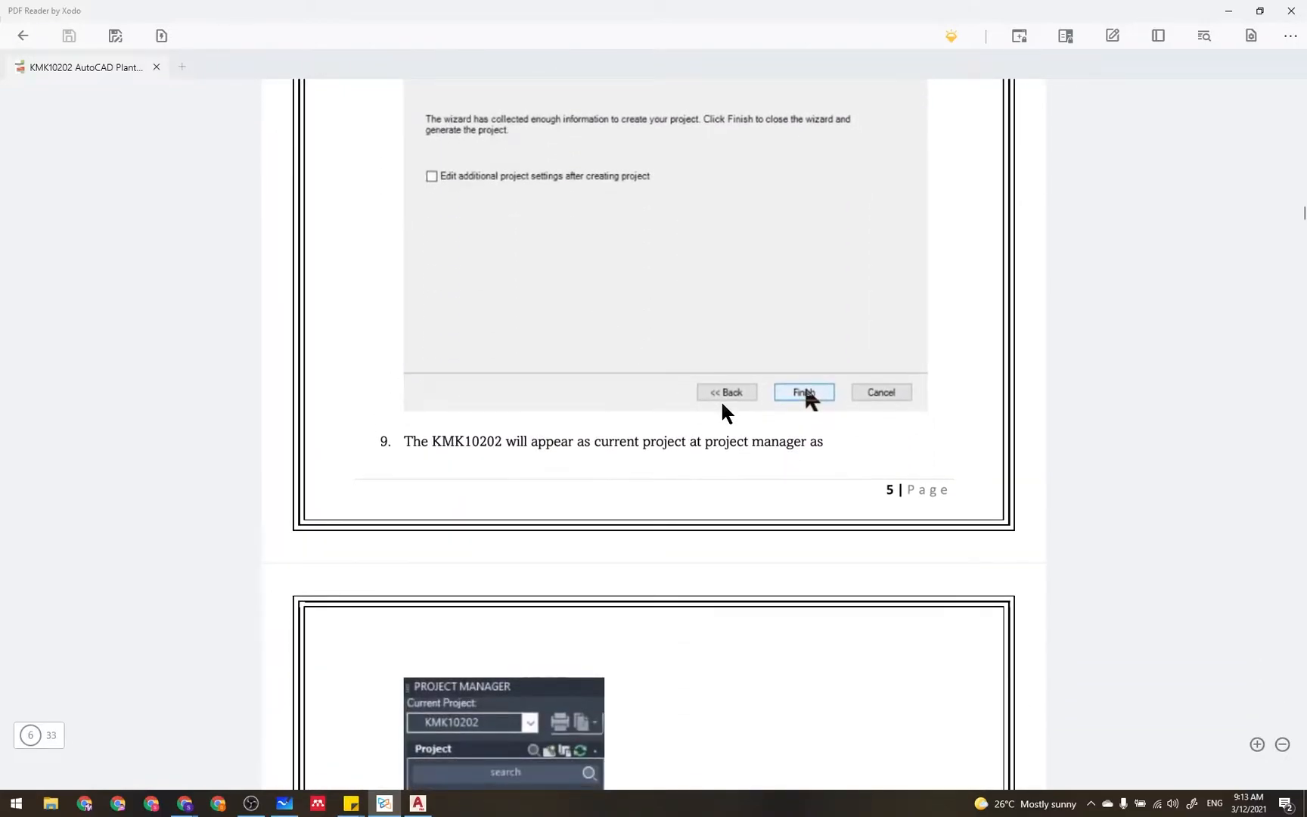
scroll(722, 407, "down", 1)
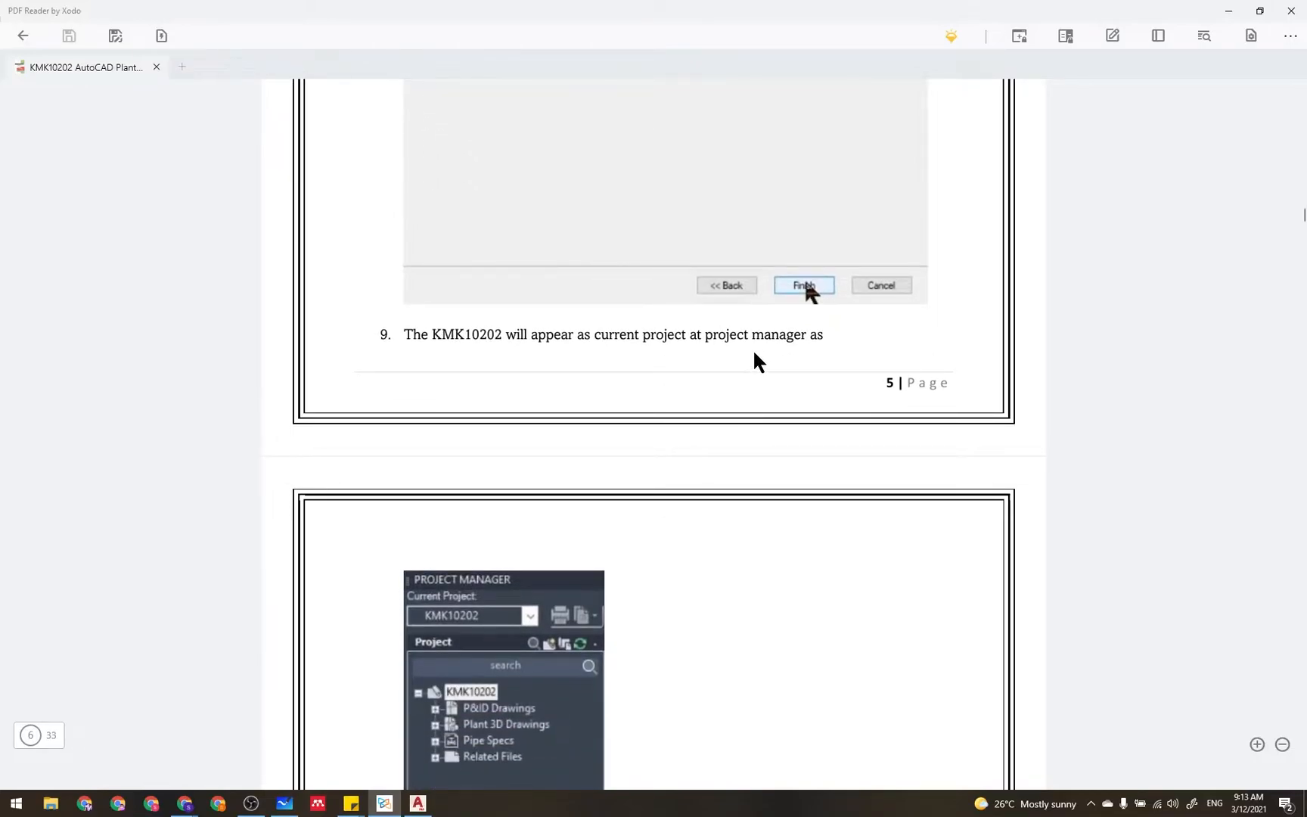
scroll(756, 357, "down", 1)
scroll(757, 356, "up", 1)
scroll(756, 355, "down", 3)
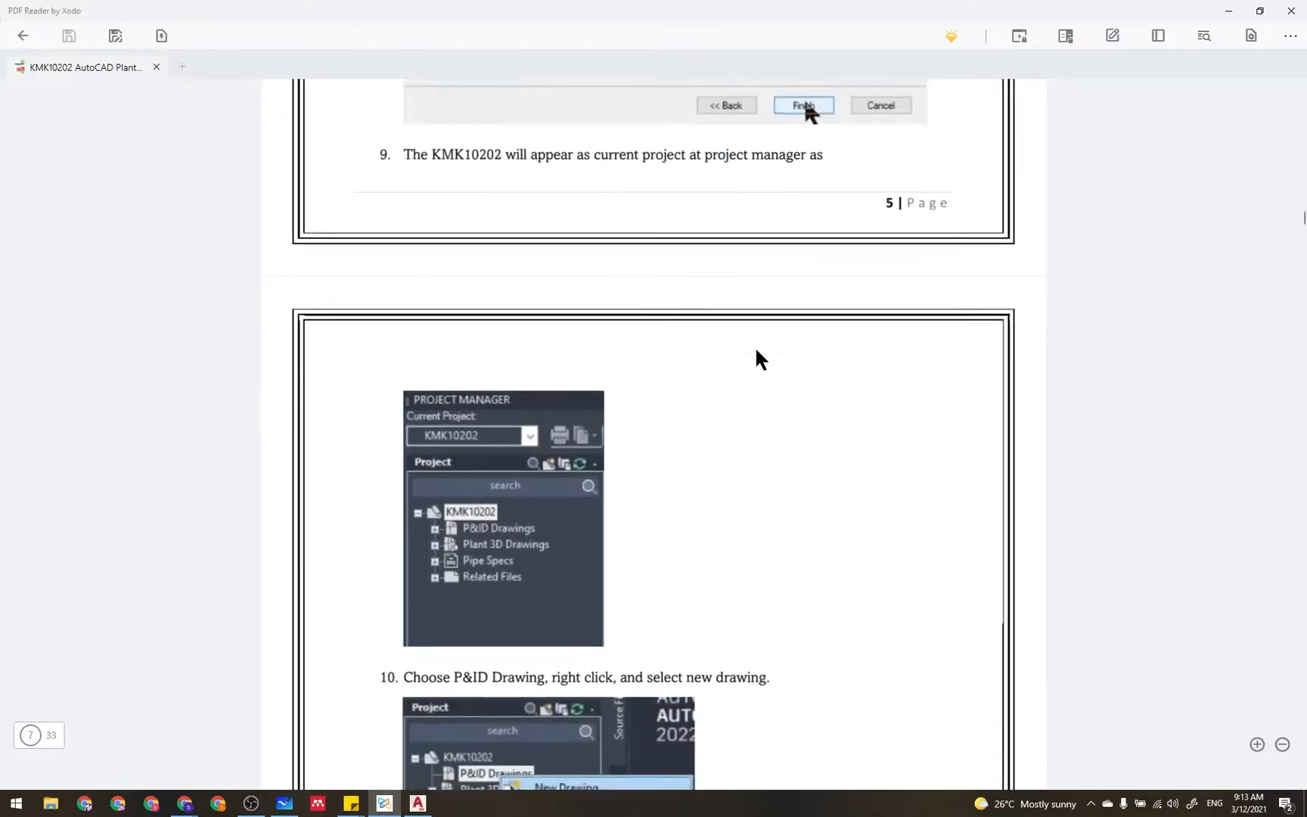
scroll(756, 356, "up", 2)
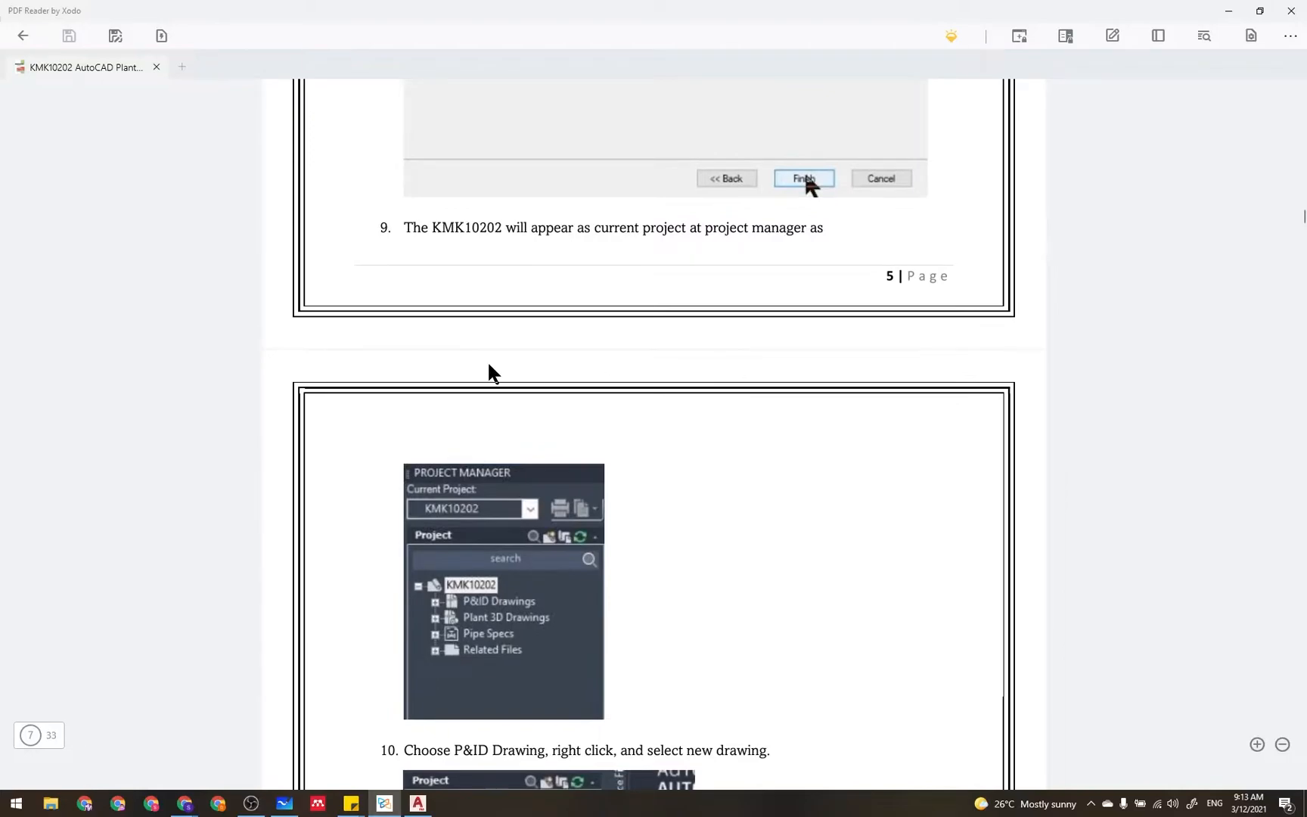
scroll(584, 634, "down", 1)
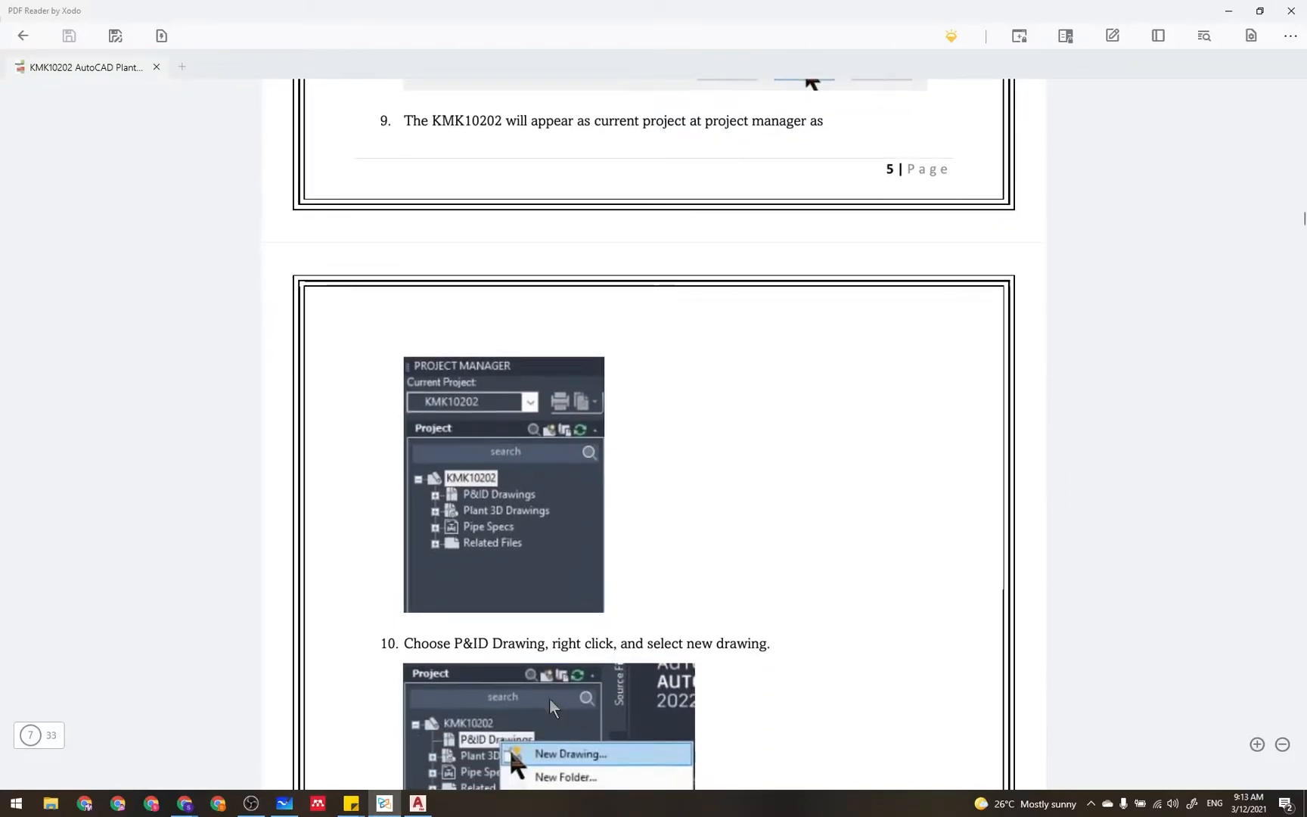
- Switch to AutoCAD Plant 3D and try to create a P&ID drawing named Tutorial 2 in the KMK10202 project
left_click(418, 794)
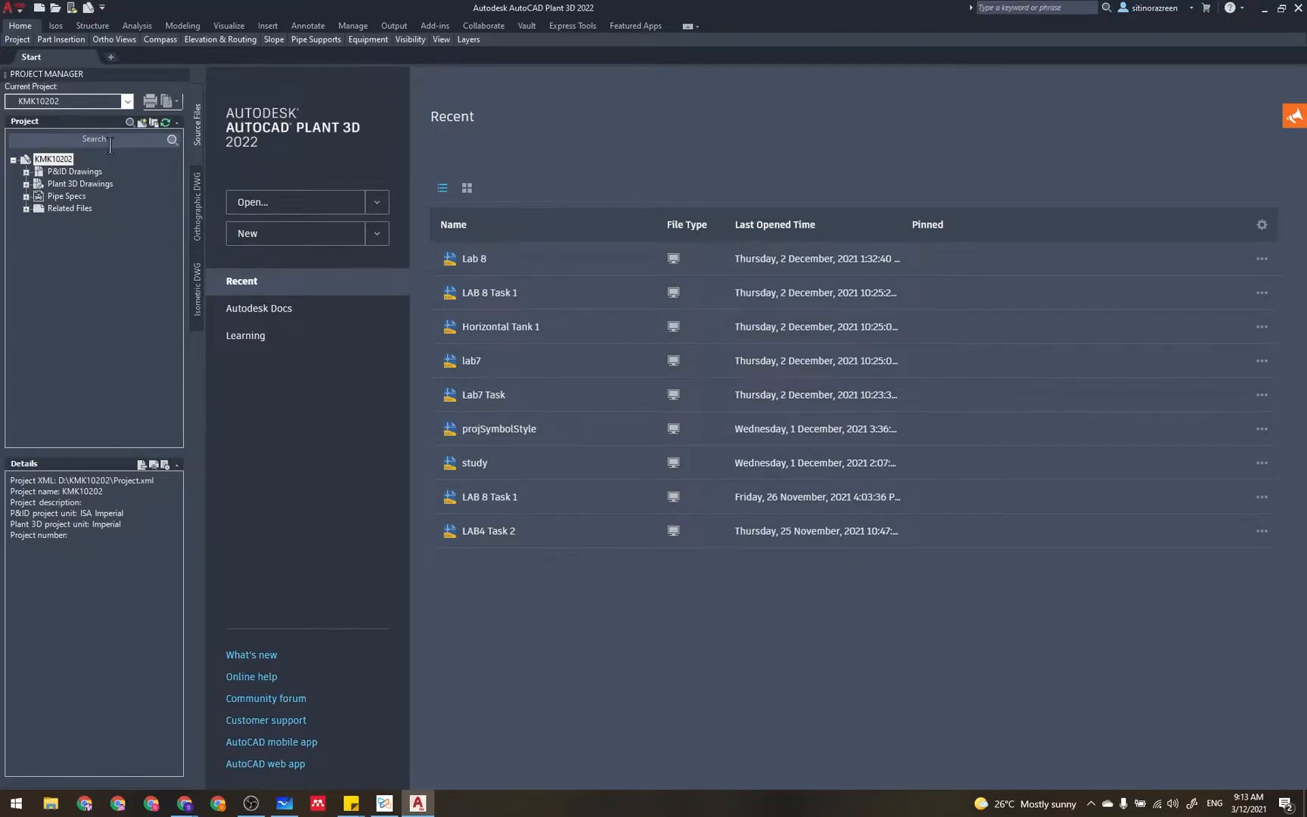
left_click(64, 173)
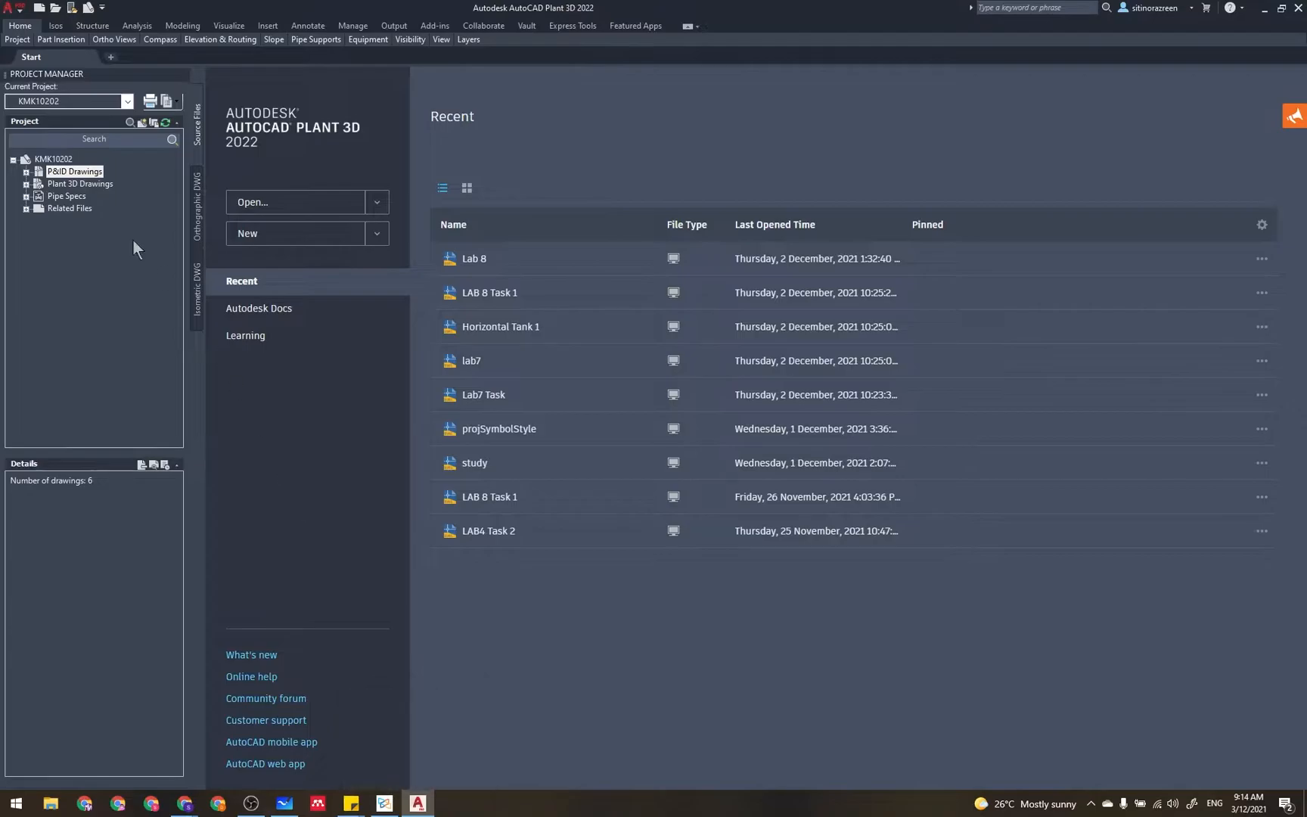
right_click(81, 172)
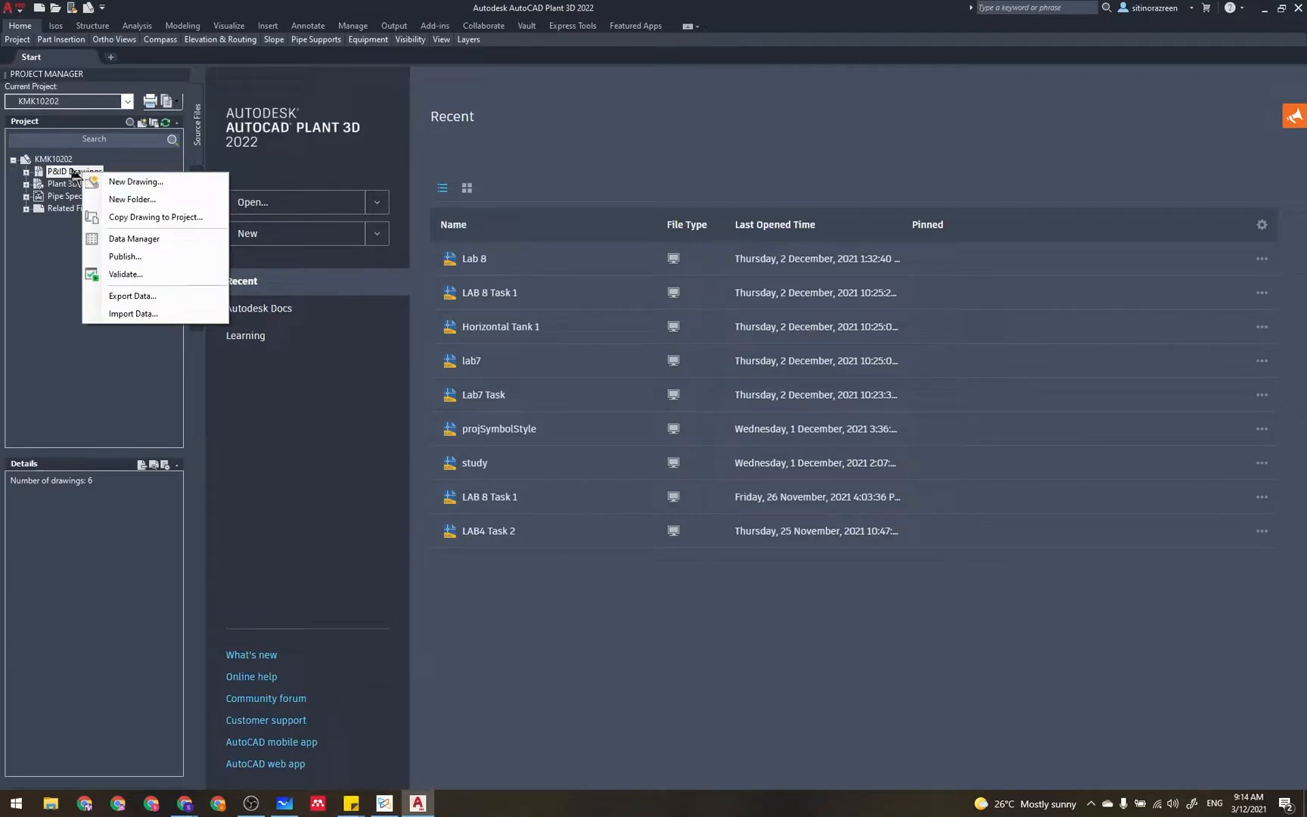
left_click(159, 184)
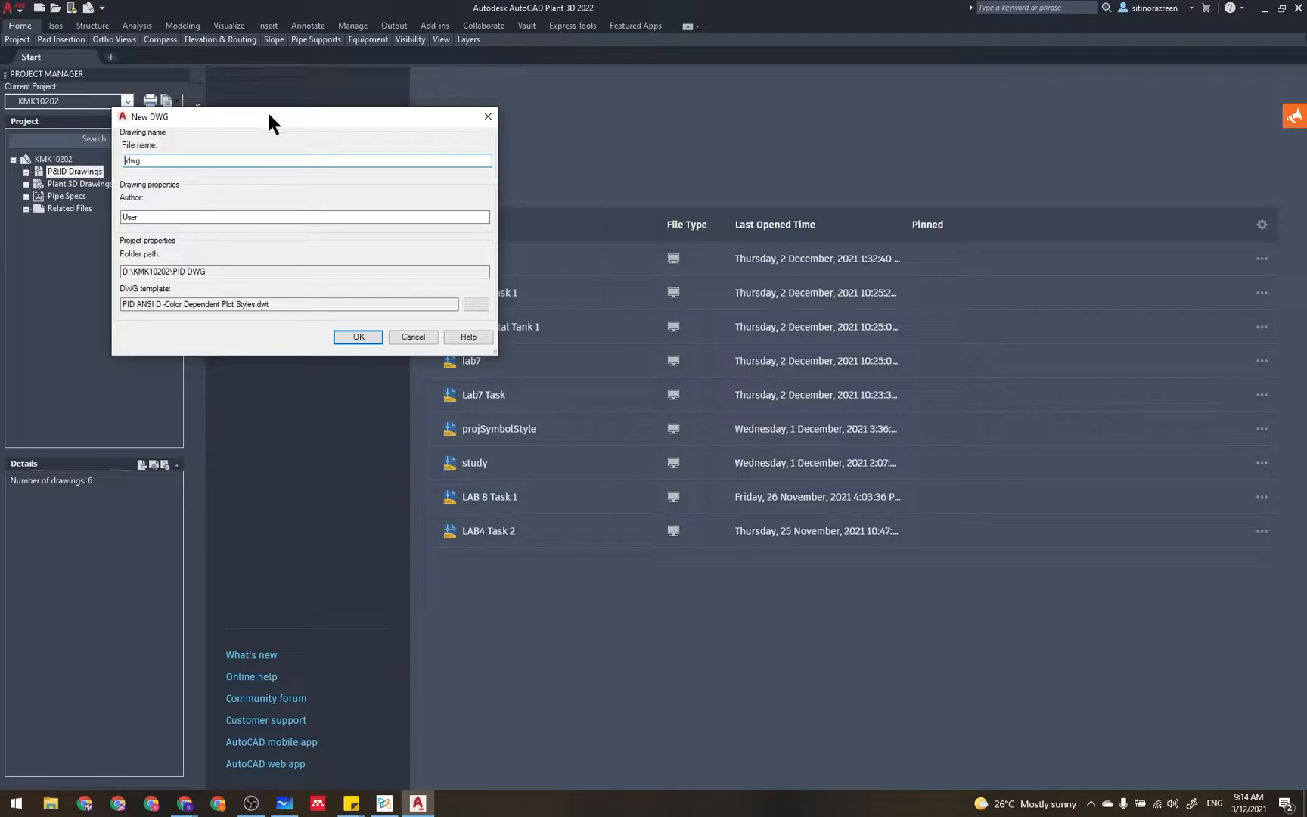
left_click_drag(268, 113, 405, 127)
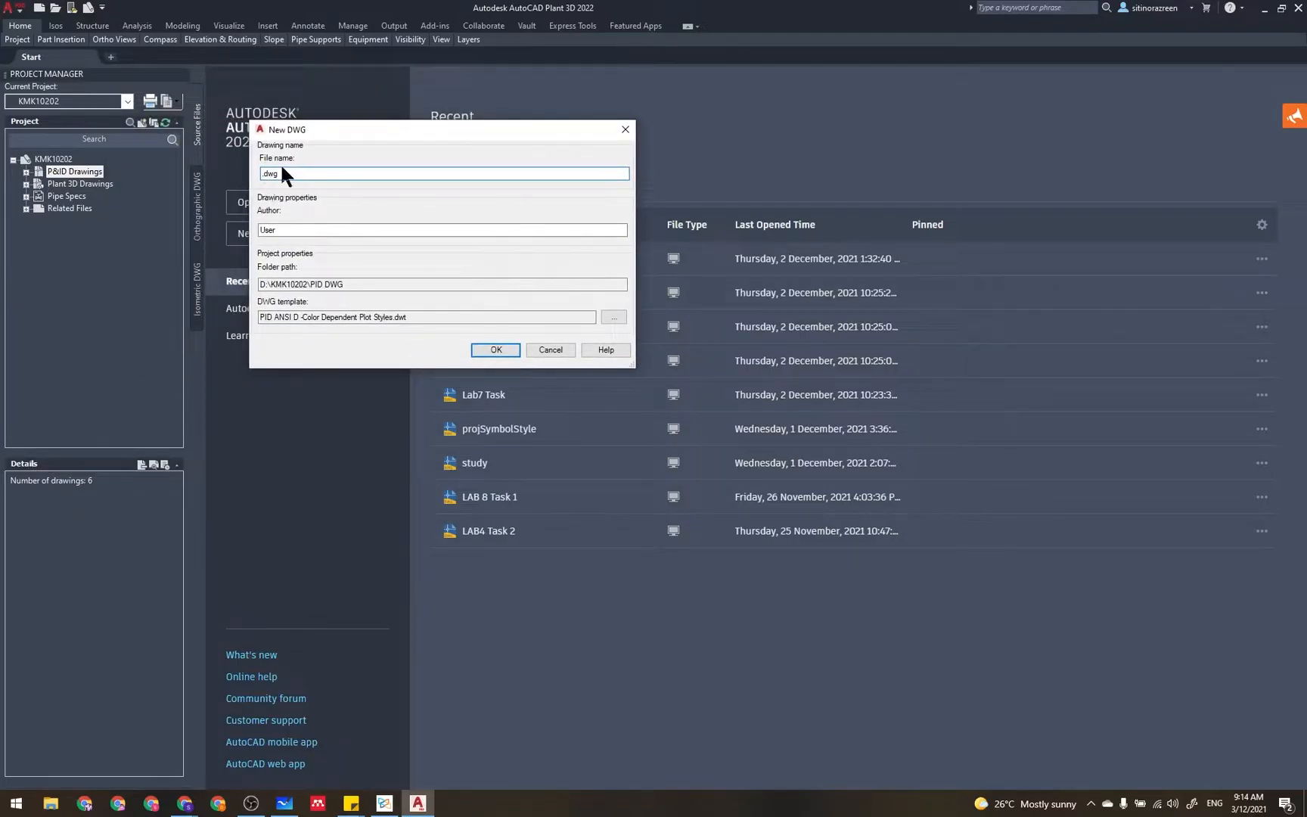
type("Tutorial 2")
double_click(263, 229)
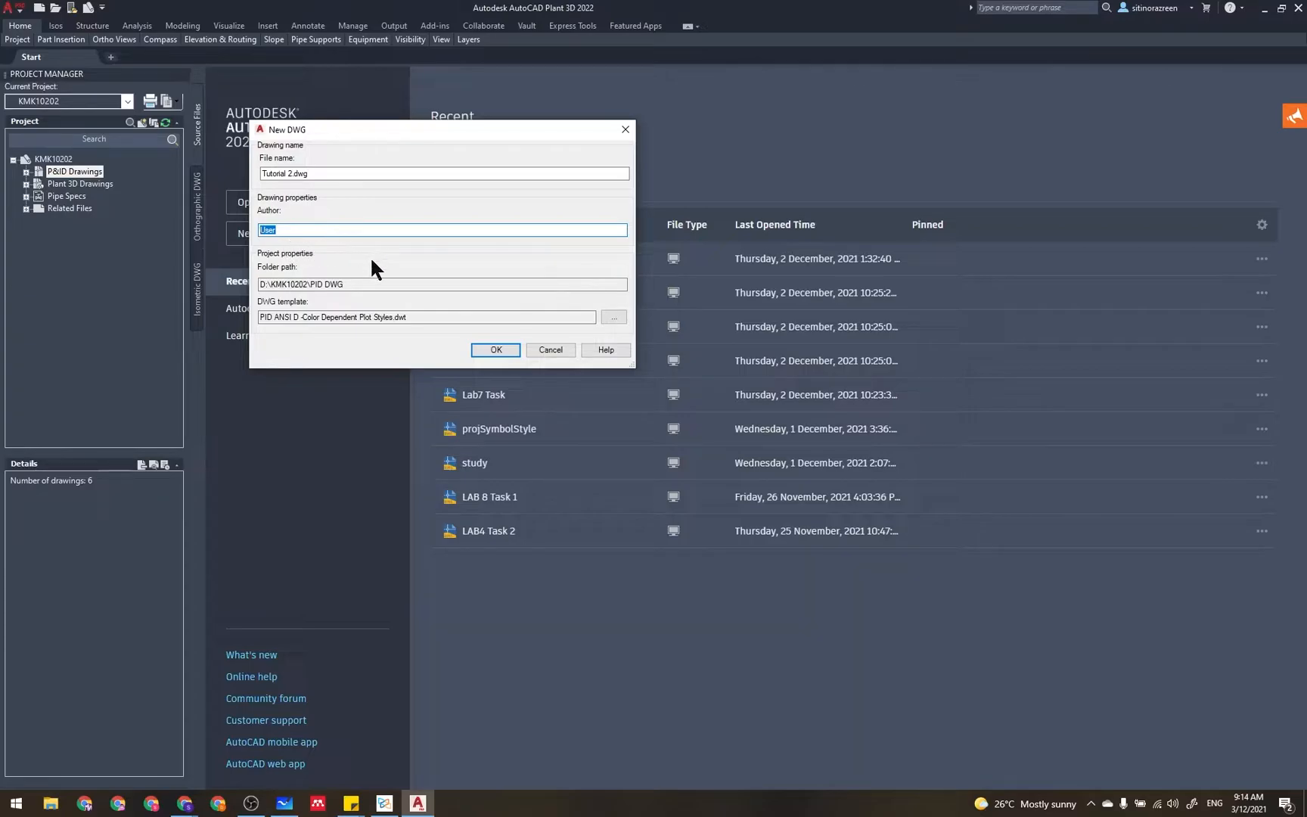
left_click(496, 350)
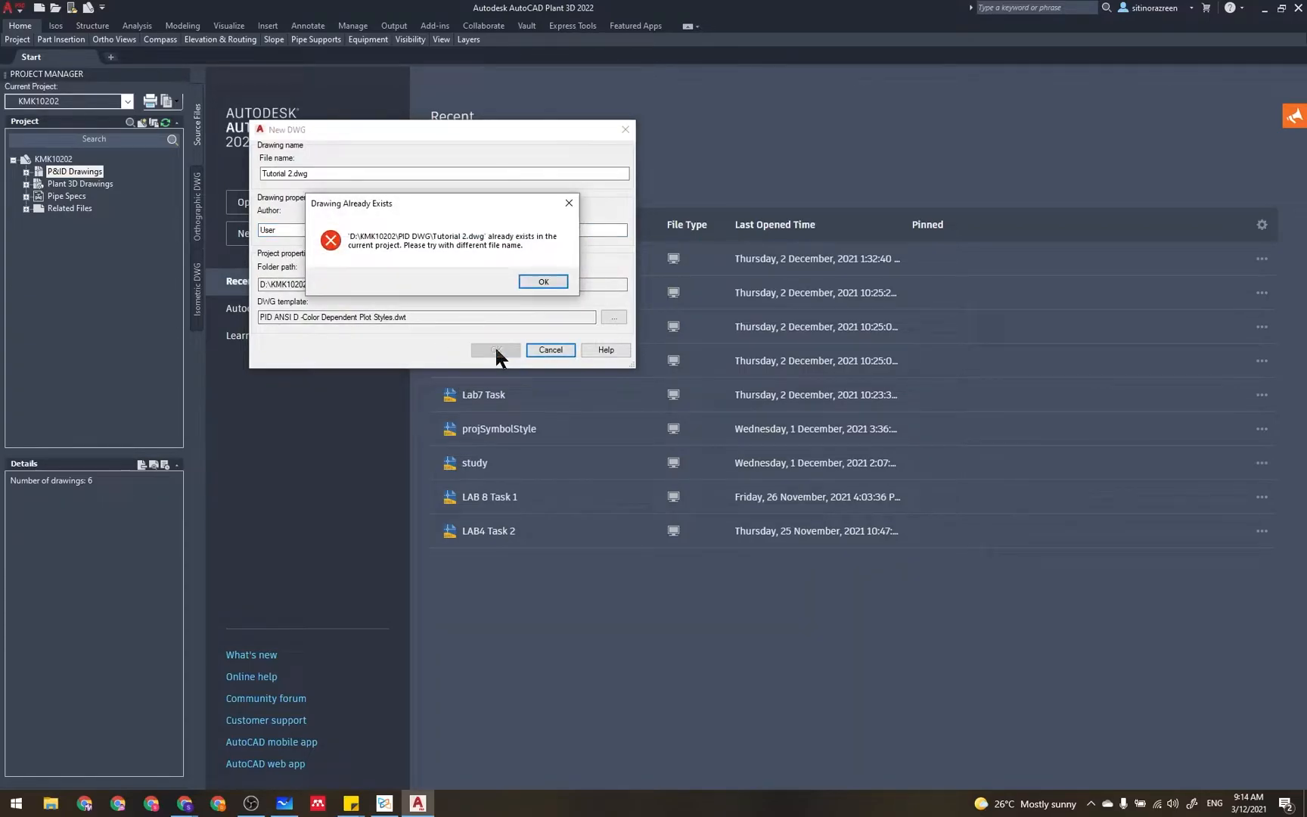
- Dismiss the duplicate-name error and change the new drawing's file name to Tutorial 3
left_click(542, 280)
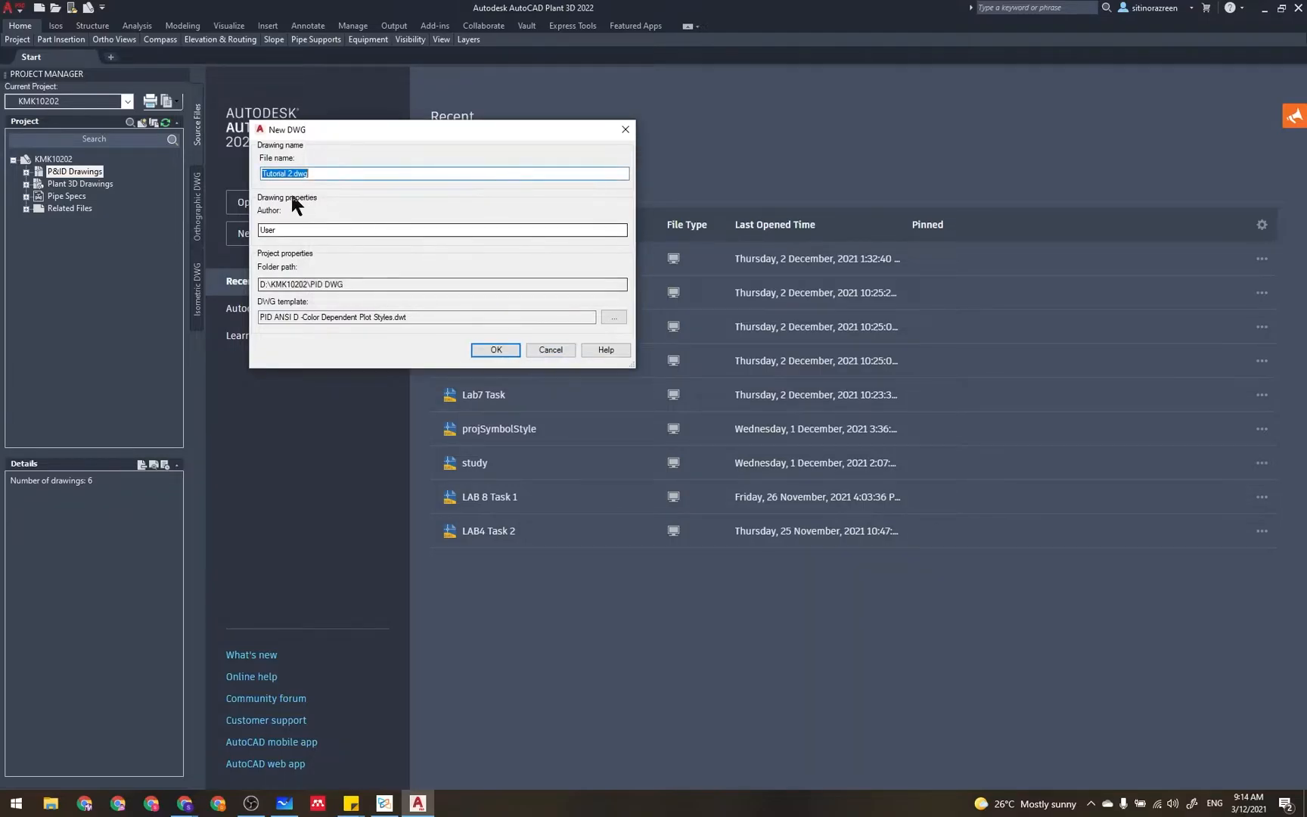
left_click(292, 173)
key("BackSpace")
type("3")
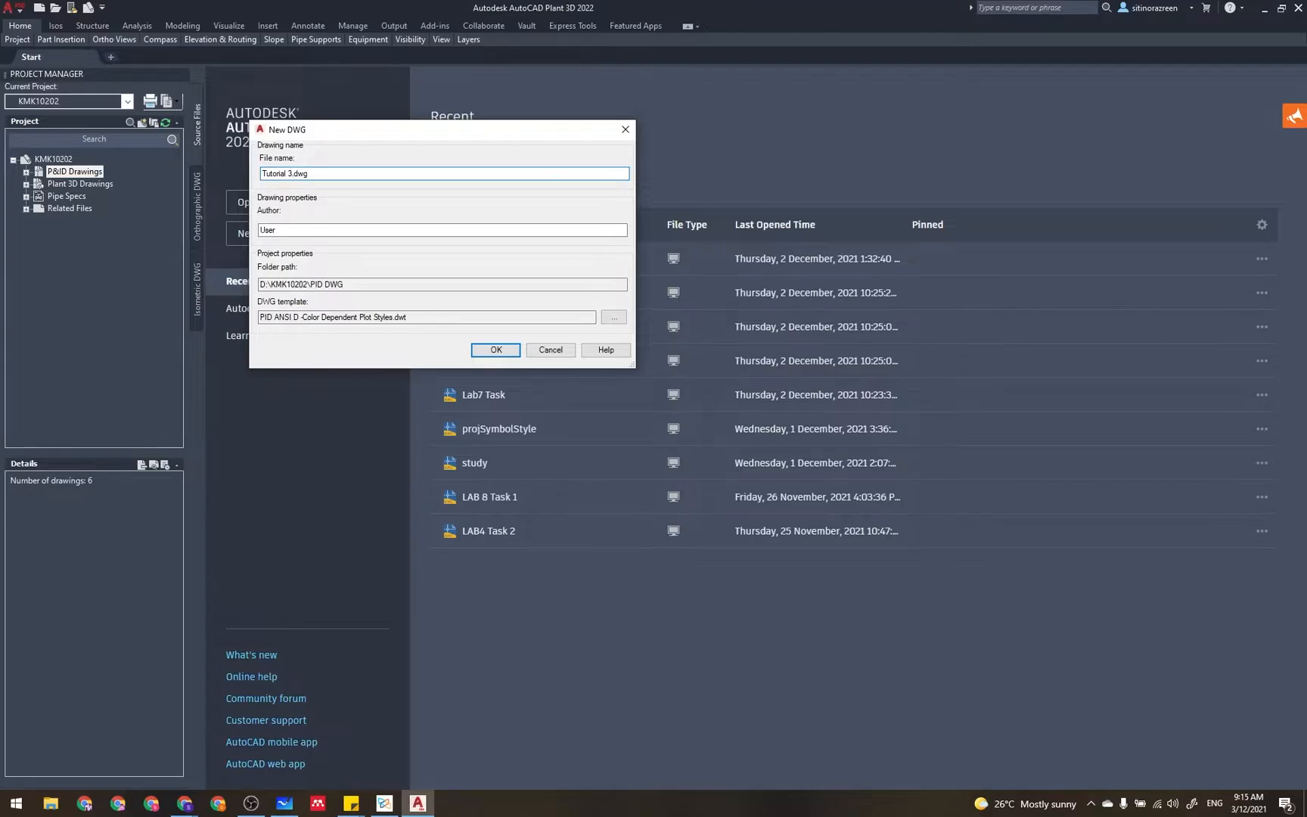
- Create the P&ID drawing Tutorial 3 in the project and dock the tool palettes beside the drawing area
left_click(496, 351)
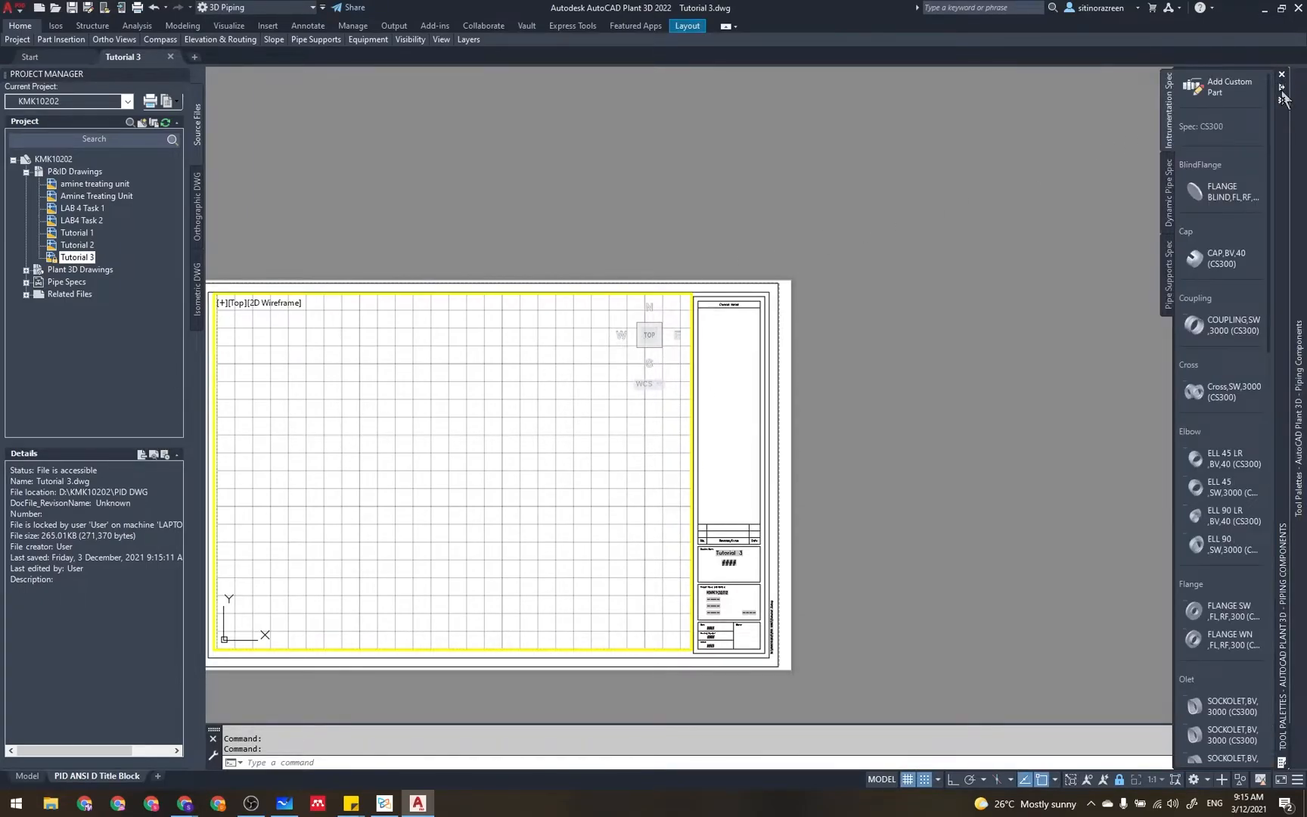
mouse_move(1300, 87)
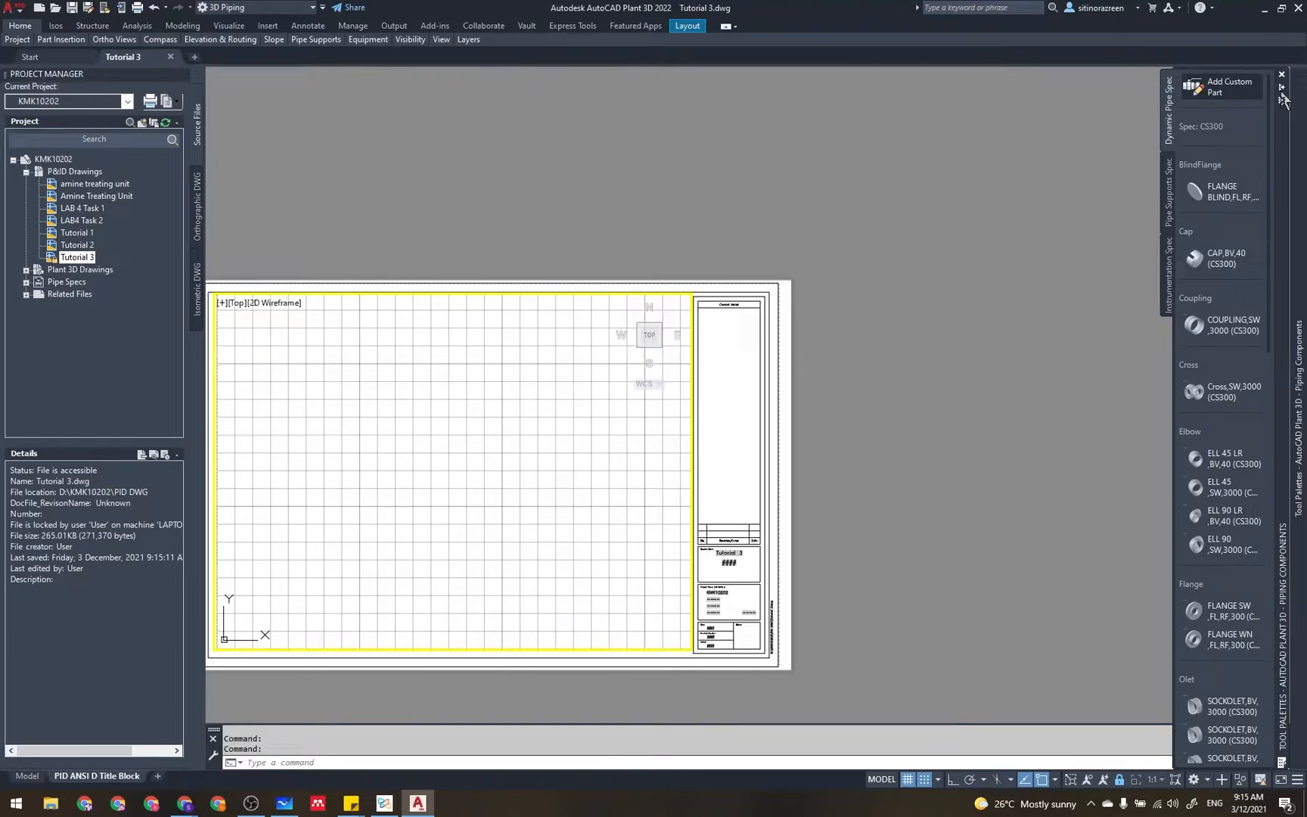
left_click(1282, 100)
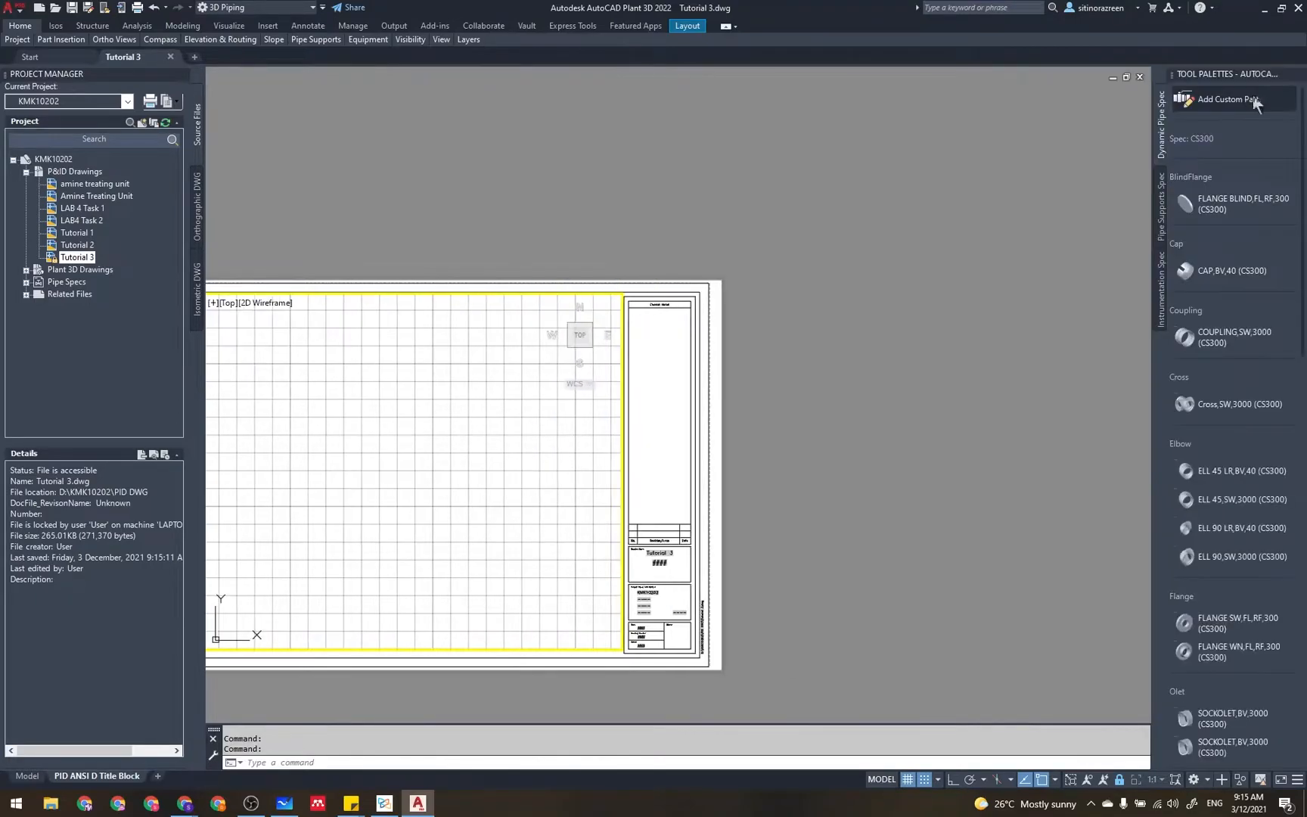
- Inspect the PID ANSI D Title Block layout of Tutorial 3, compare it with model space, and leave model space active
scroll(442, 344, "down", 2)
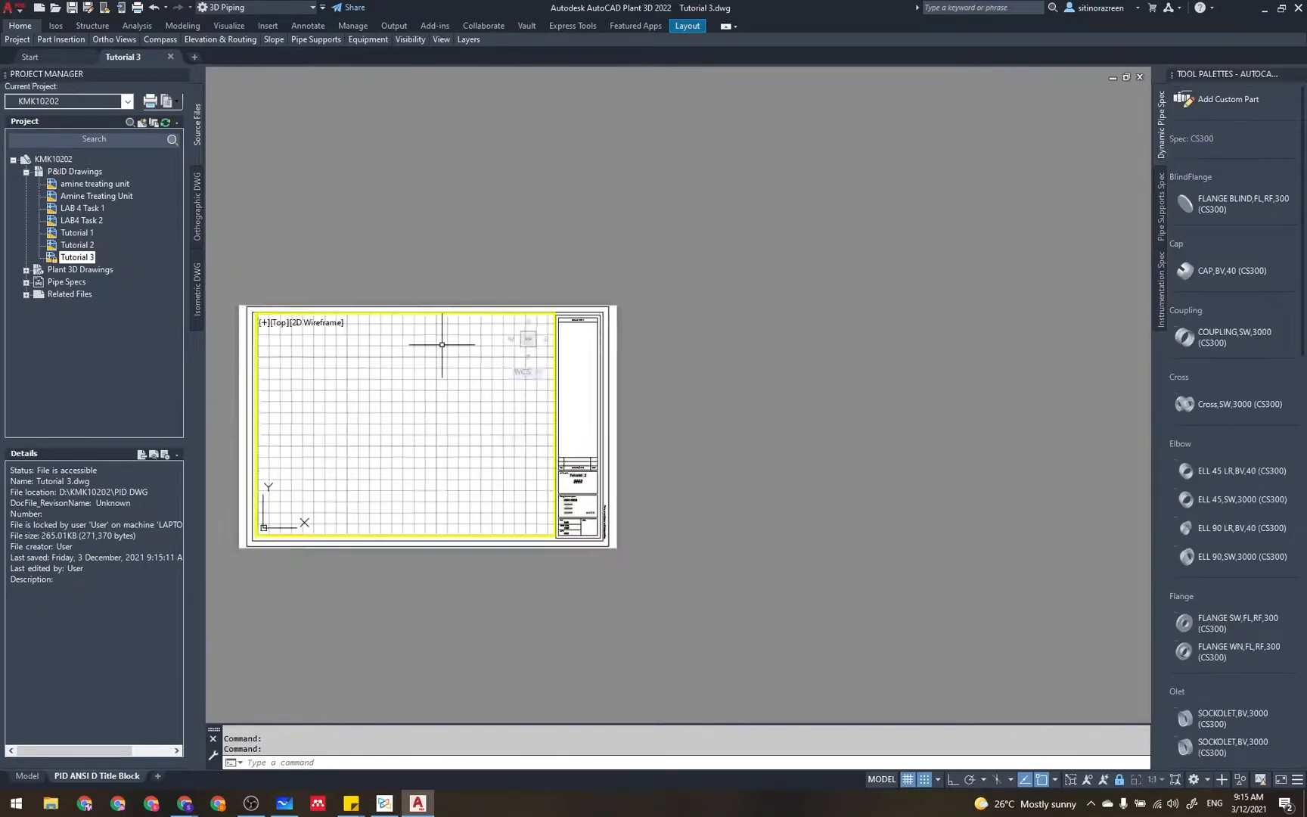
middle_click(442, 344)
middle_click_drag(438, 365, 709, 304)
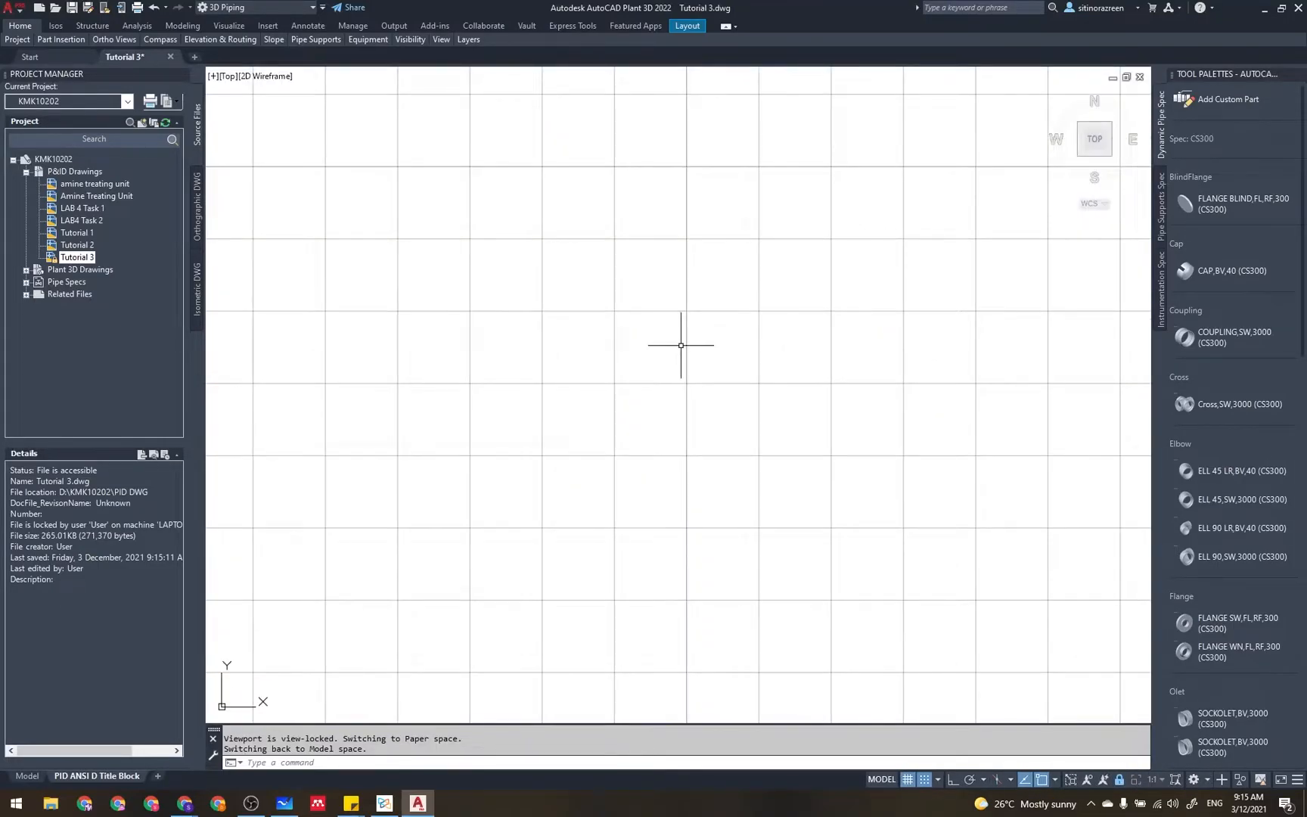
scroll(681, 345, "down", 4)
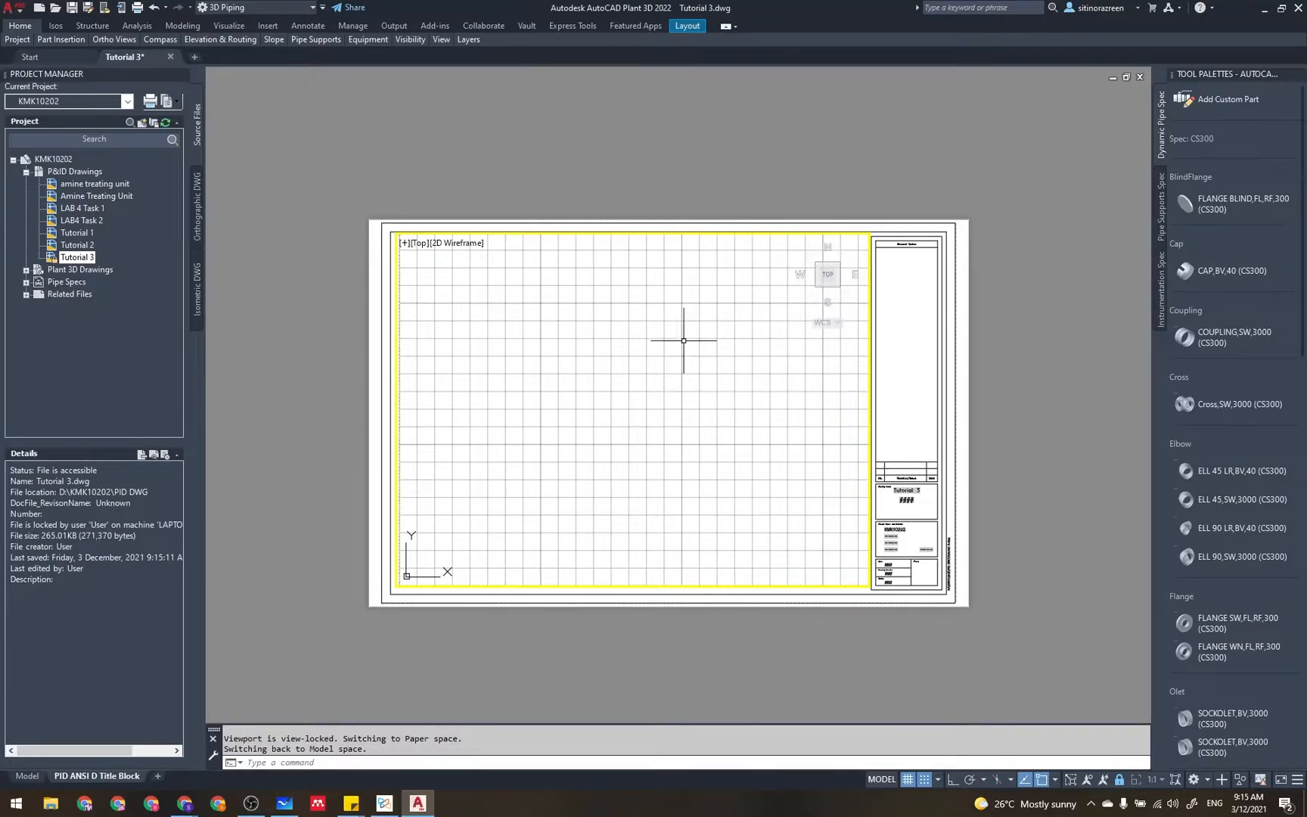
left_click(184, 803)
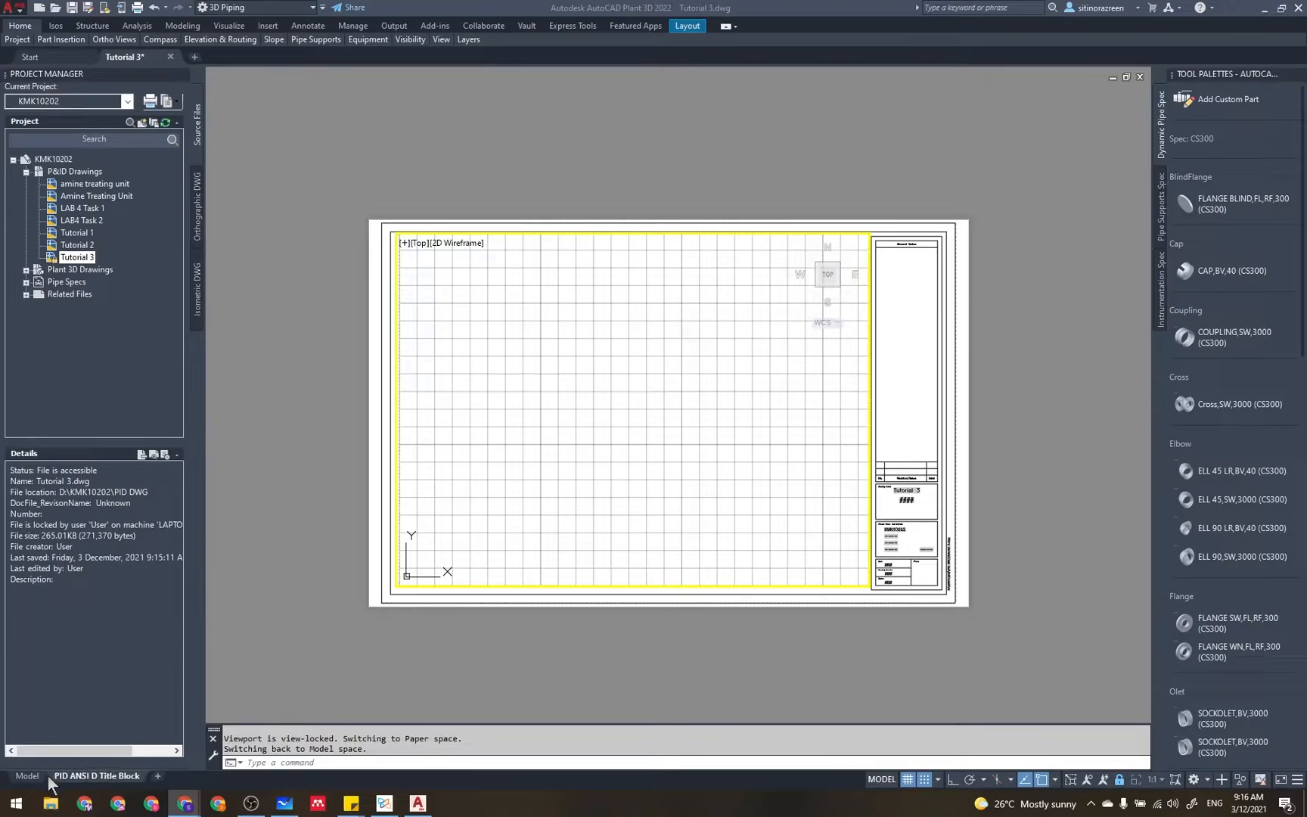
mouse_move(35, 776)
left_click(26, 777)
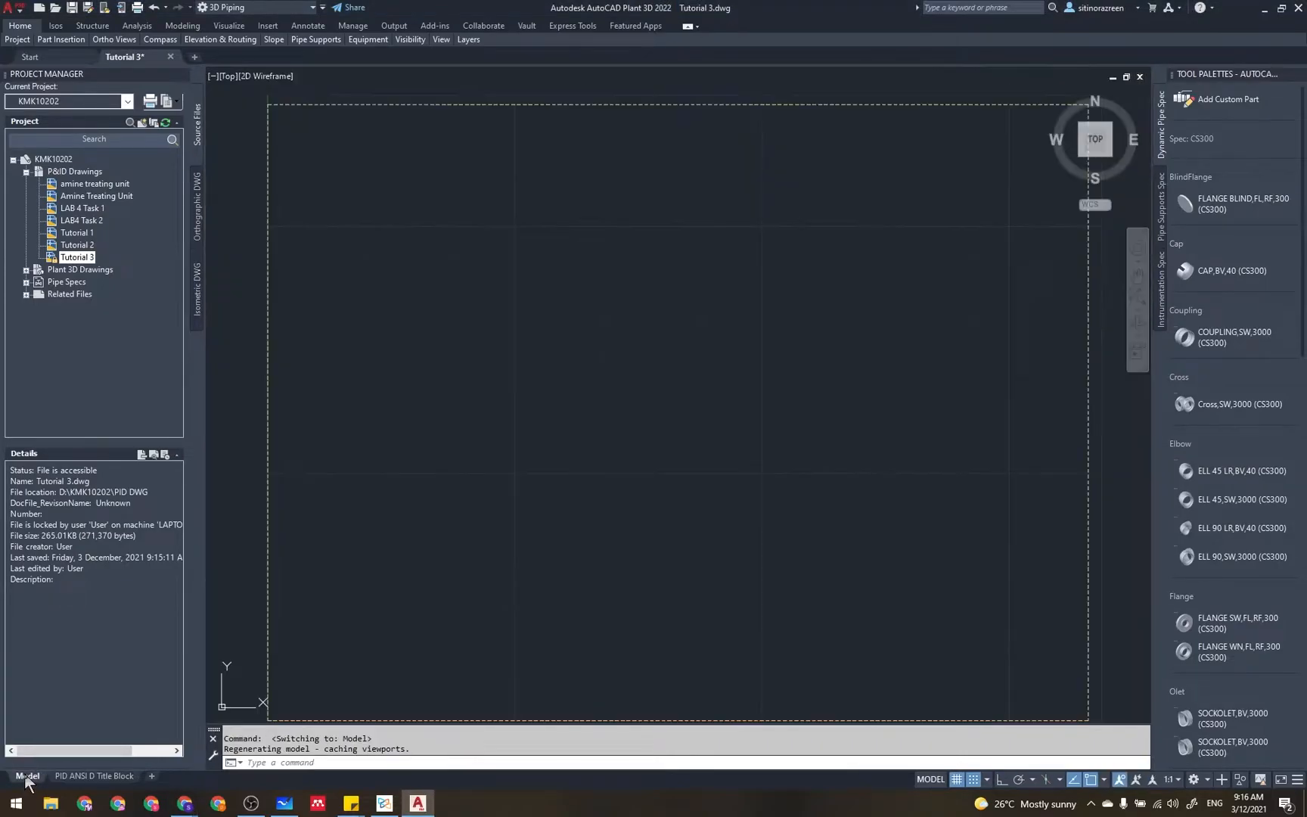
scroll(429, 560, "down", 2)
scroll(428, 562, "up", 5)
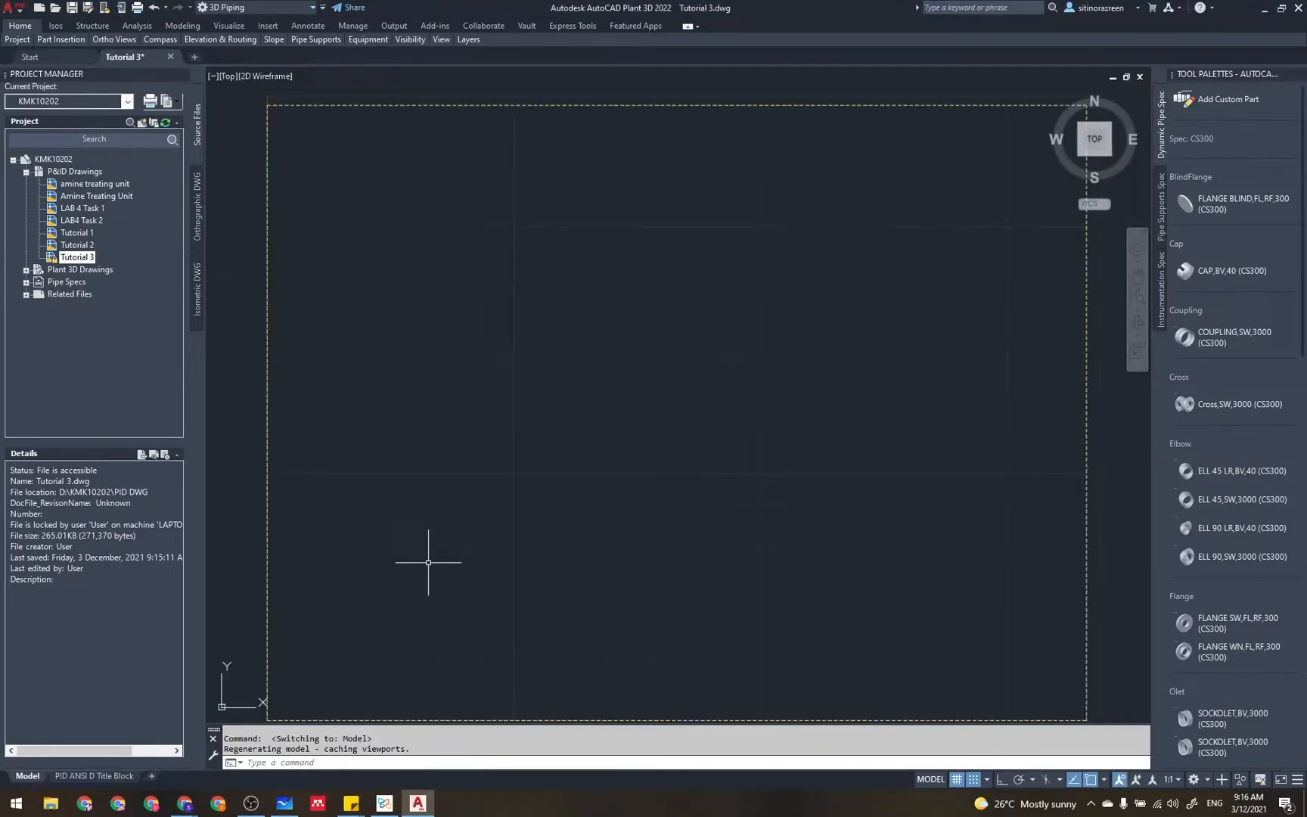
scroll(428, 562, "down", 3)
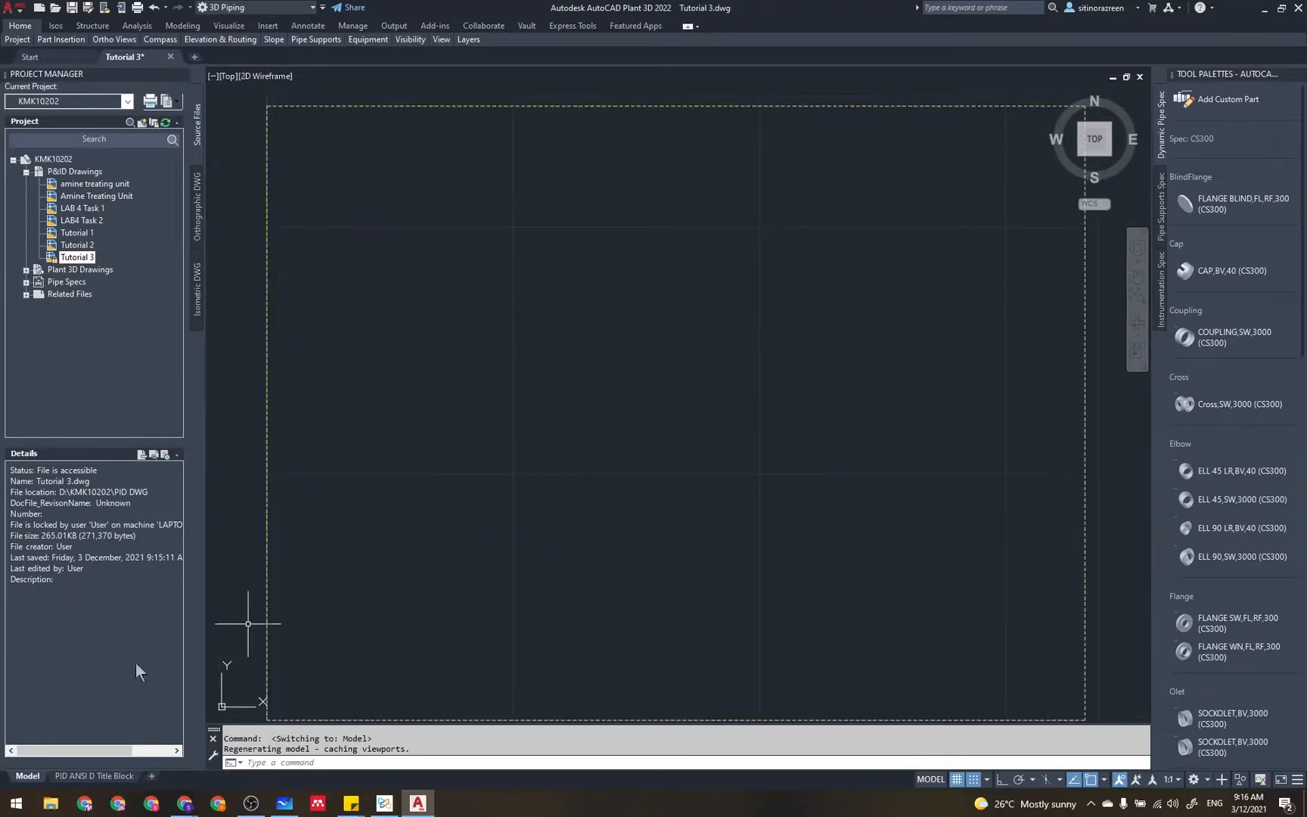
left_click(76, 777)
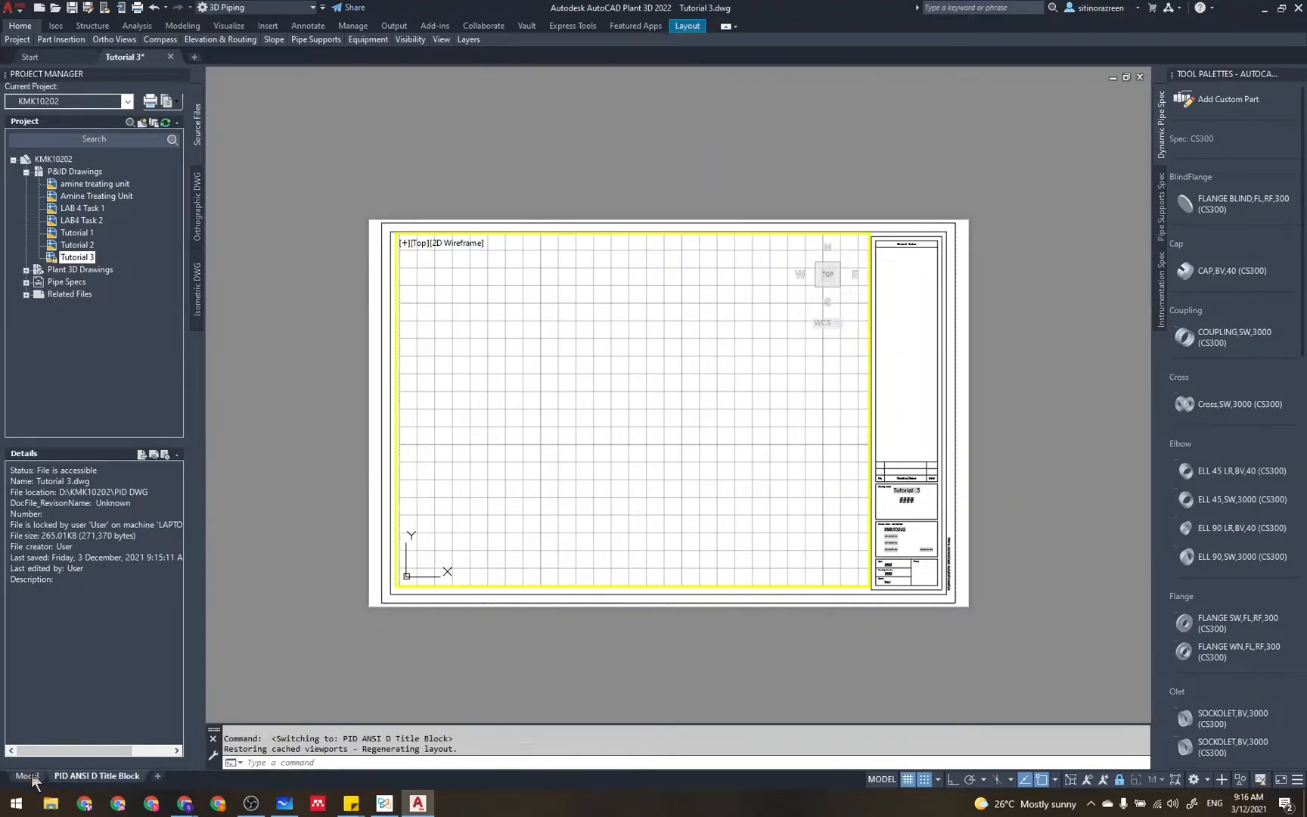
left_click(27, 777)
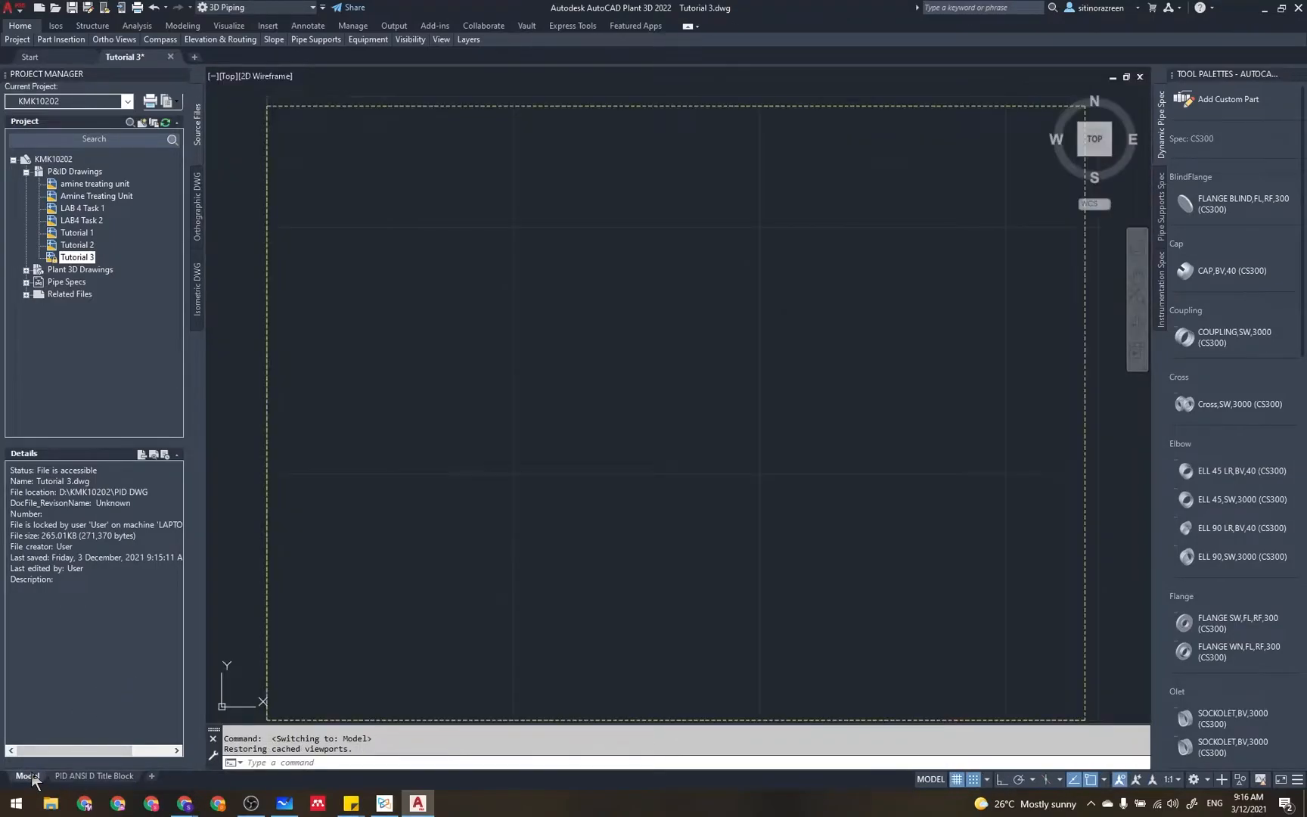
- Switch to the PDF manual and read the steps on naming the drawing and enabling the model and layout tabs
left_click(384, 804)
scroll(678, 403, "down", 5)
scroll(677, 403, "down", 10)
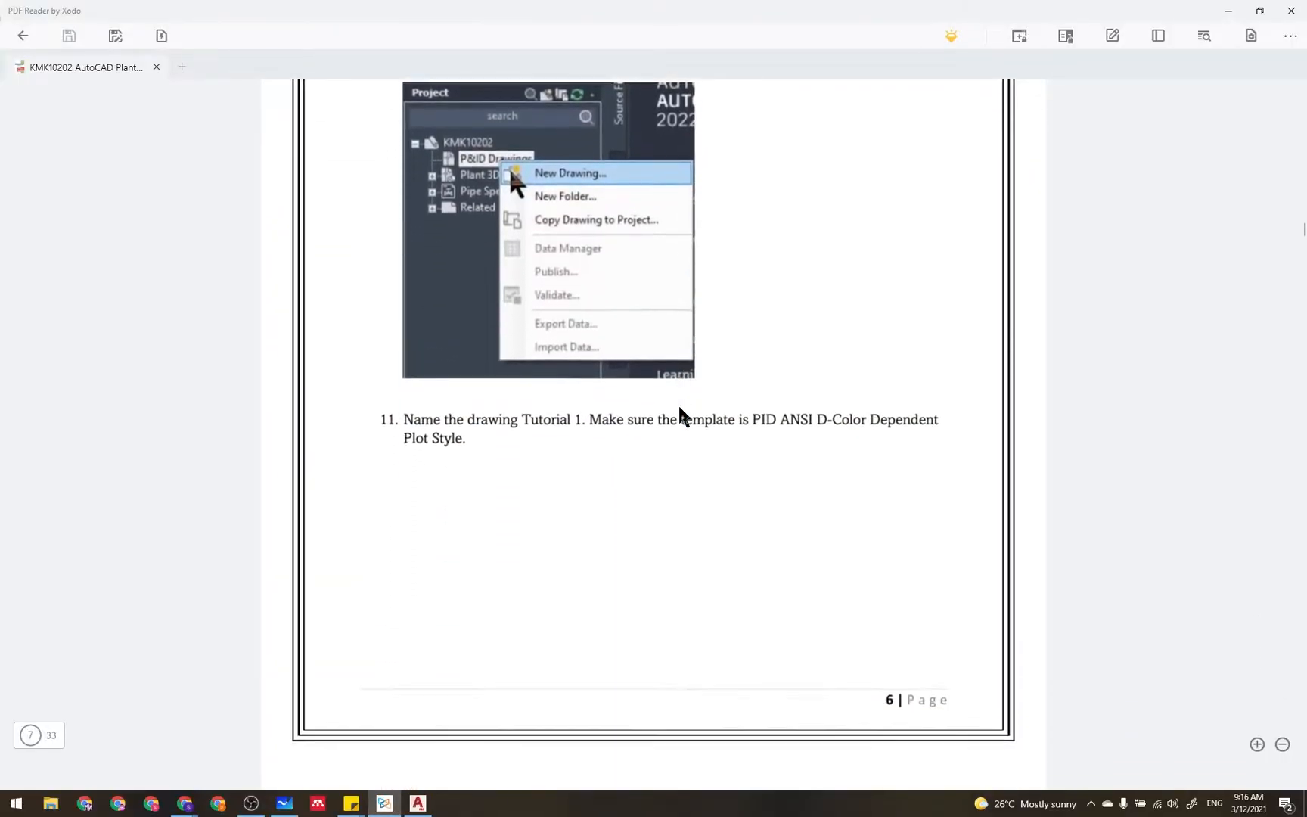
scroll(679, 409, "down", 7)
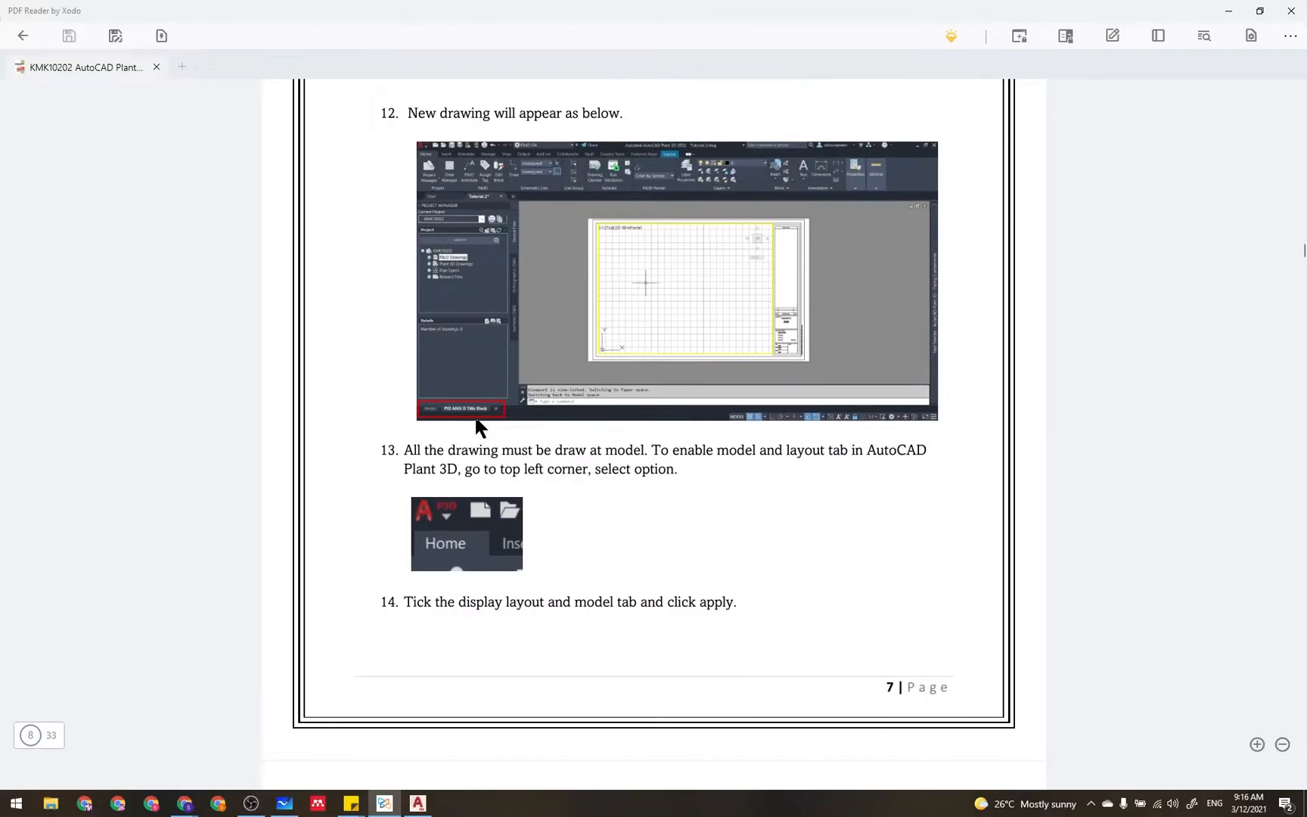
scroll(521, 439, "down", 3)
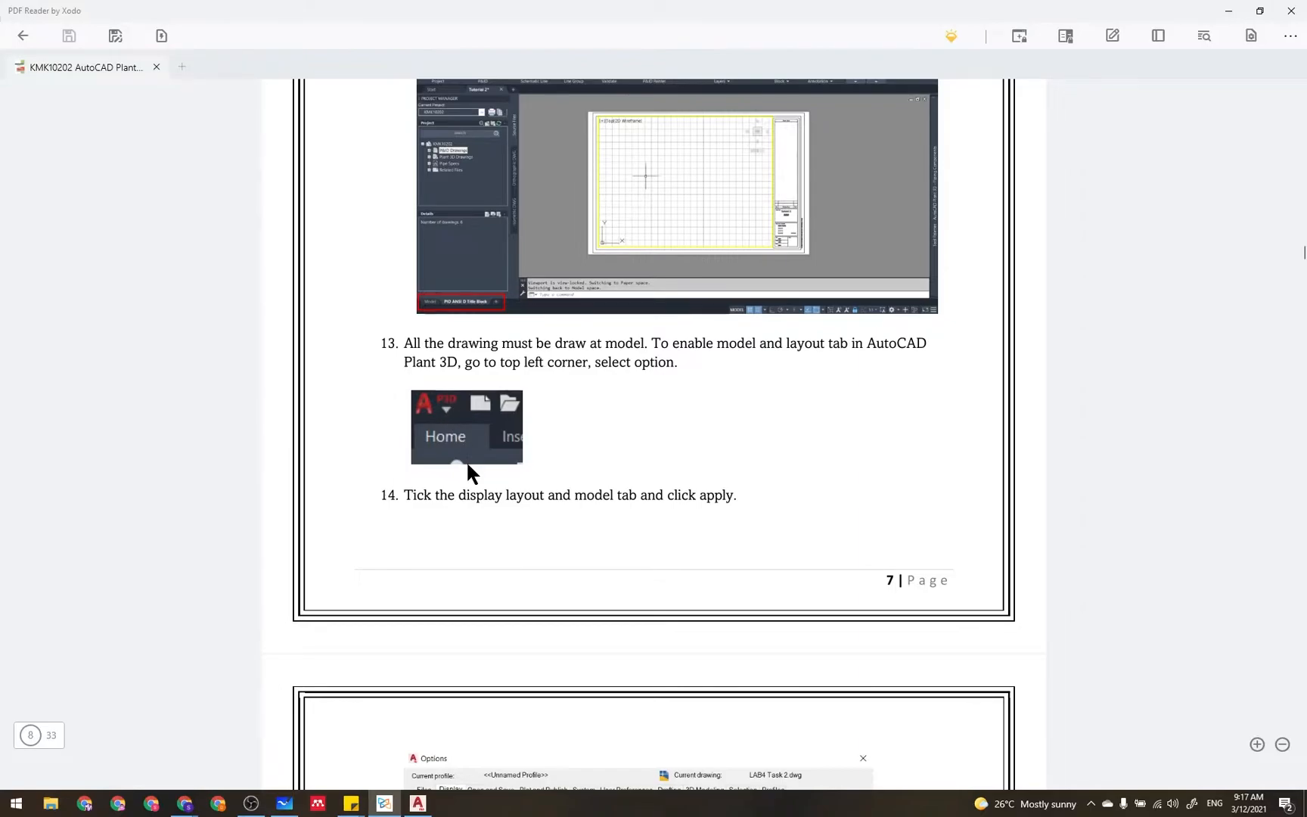
- Switch to AutoCAD Plant 3D and check the Display Layout and Model tabs setting in the display options
left_click(417, 806)
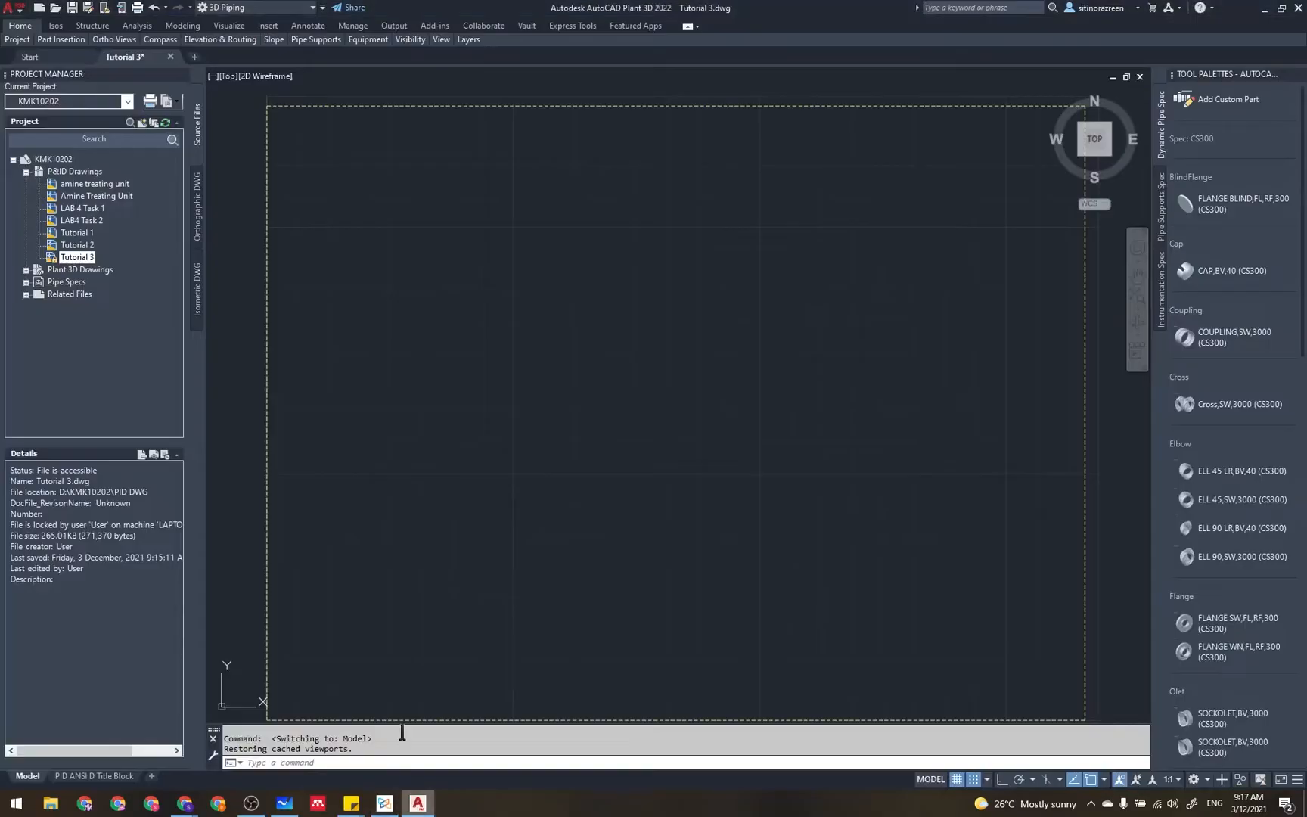
left_click(16, 9)
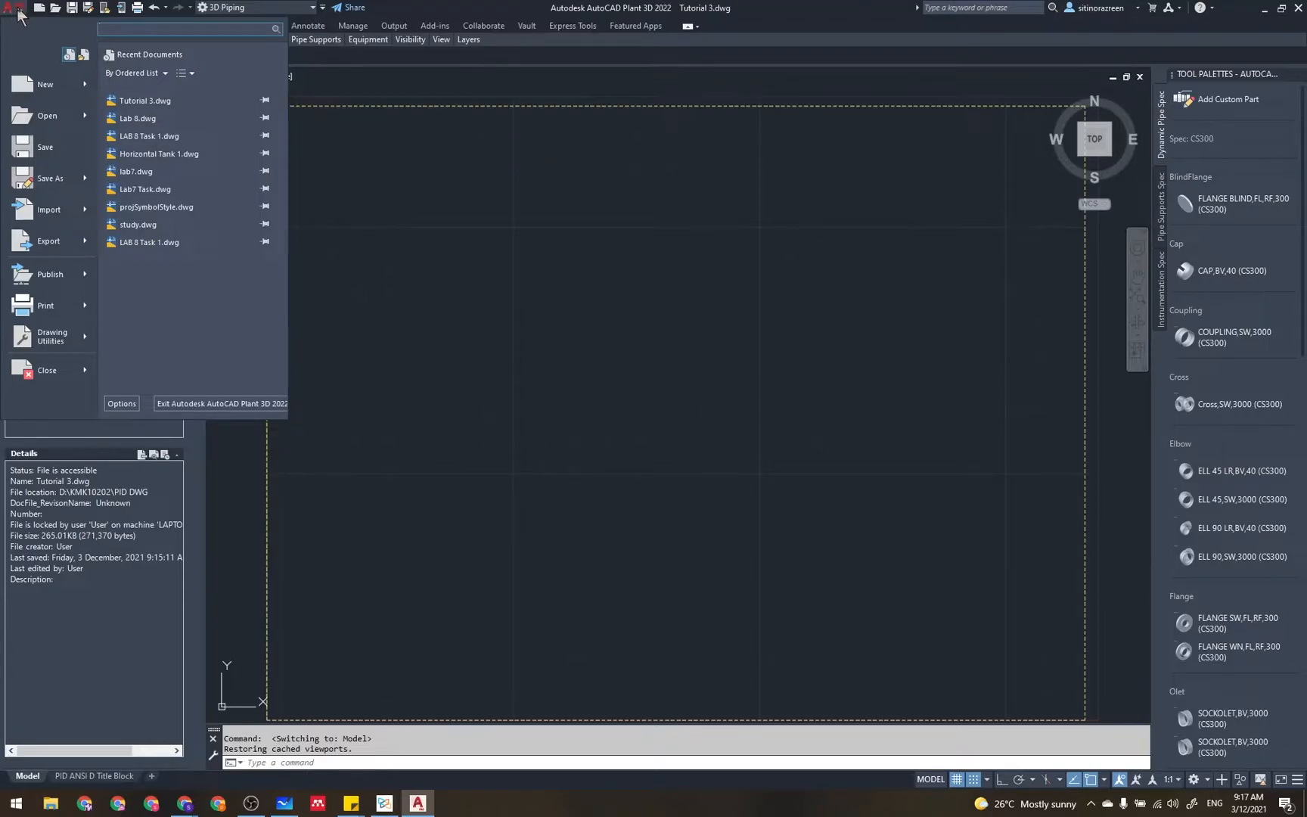
left_click(121, 403)
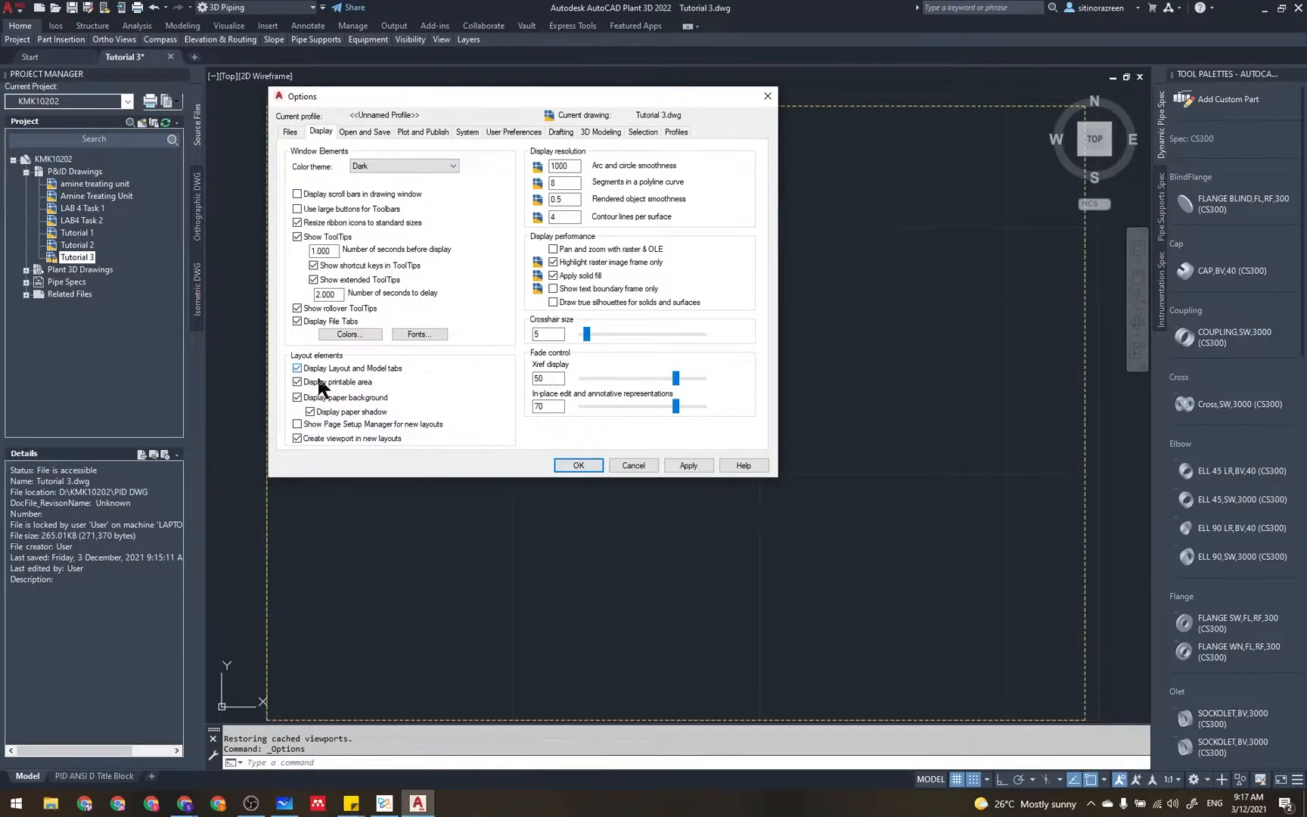
left_click(579, 465)
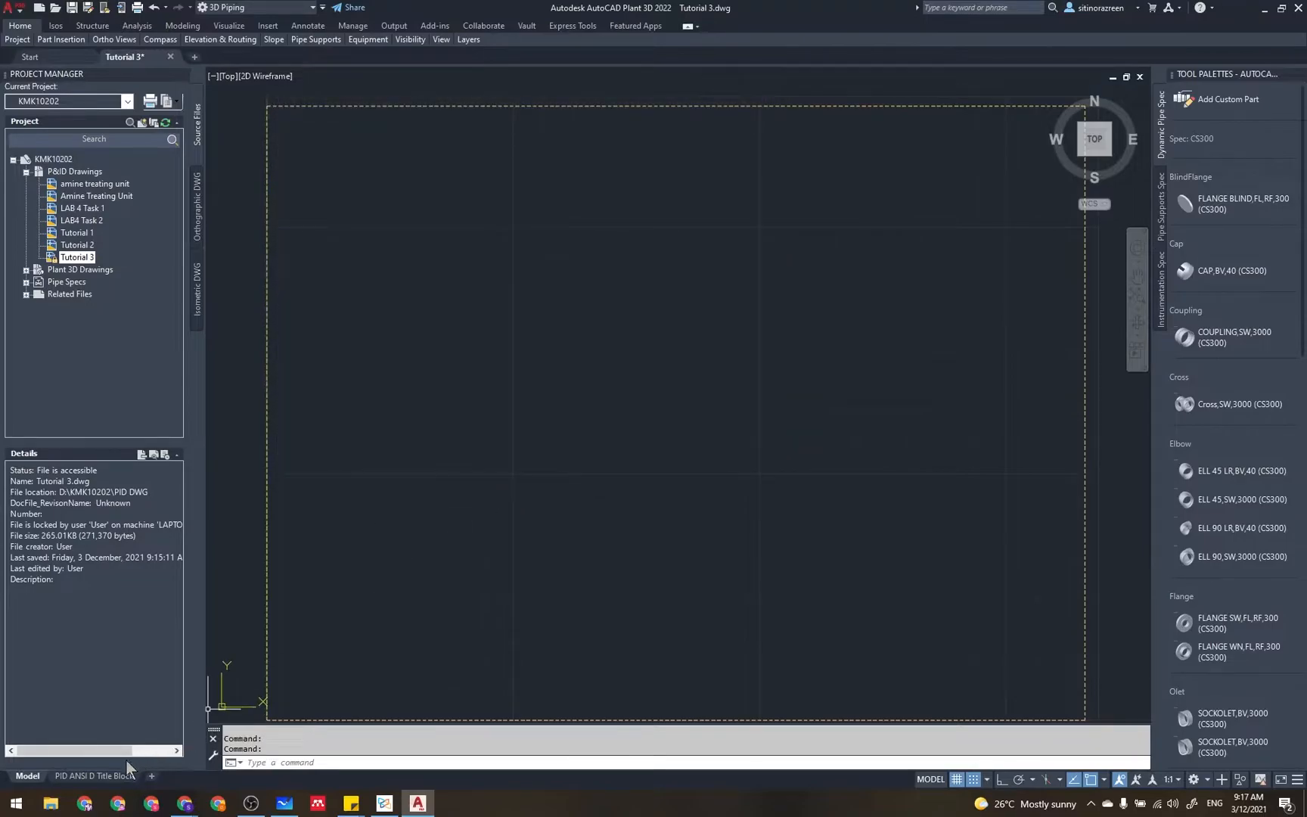
- Turn off Display Layout and Model tabs in the display options
left_click(11, 8)
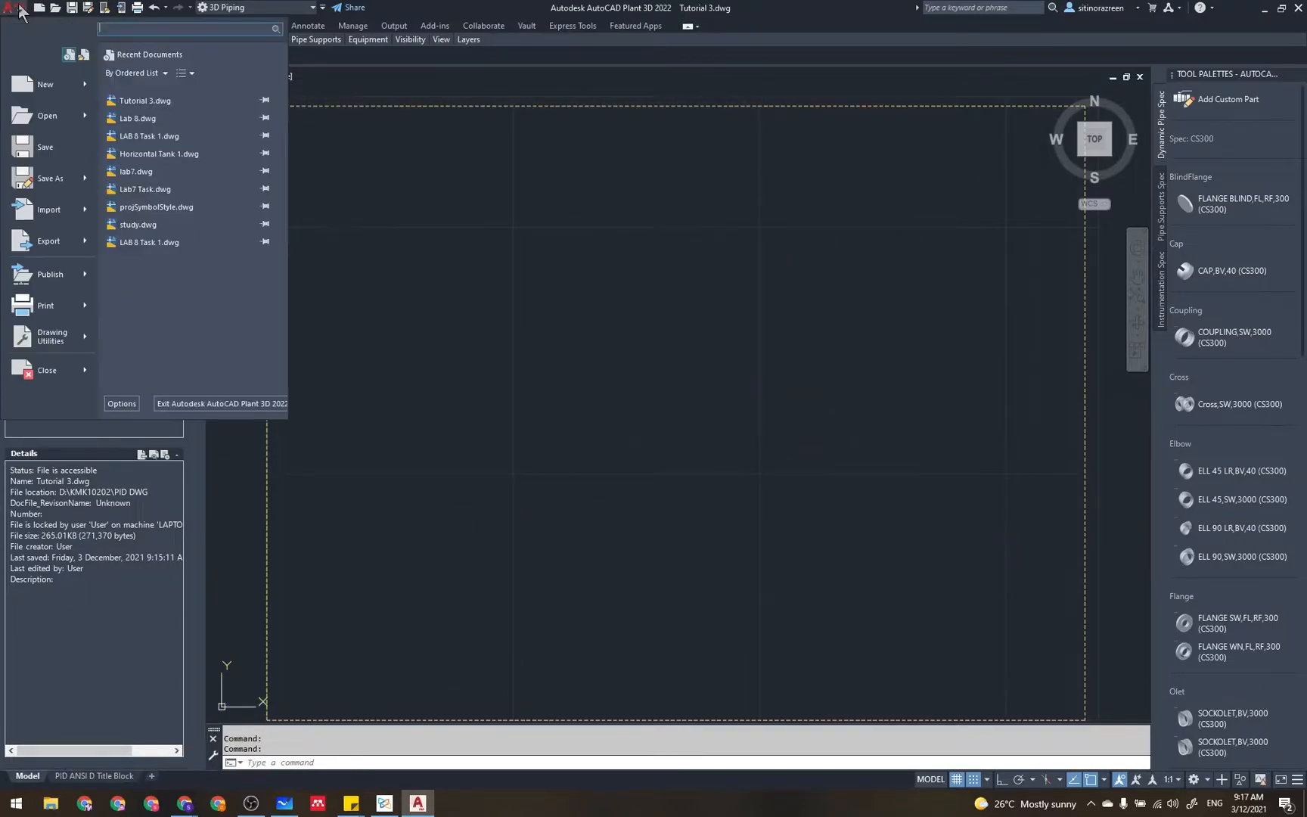
left_click(120, 404)
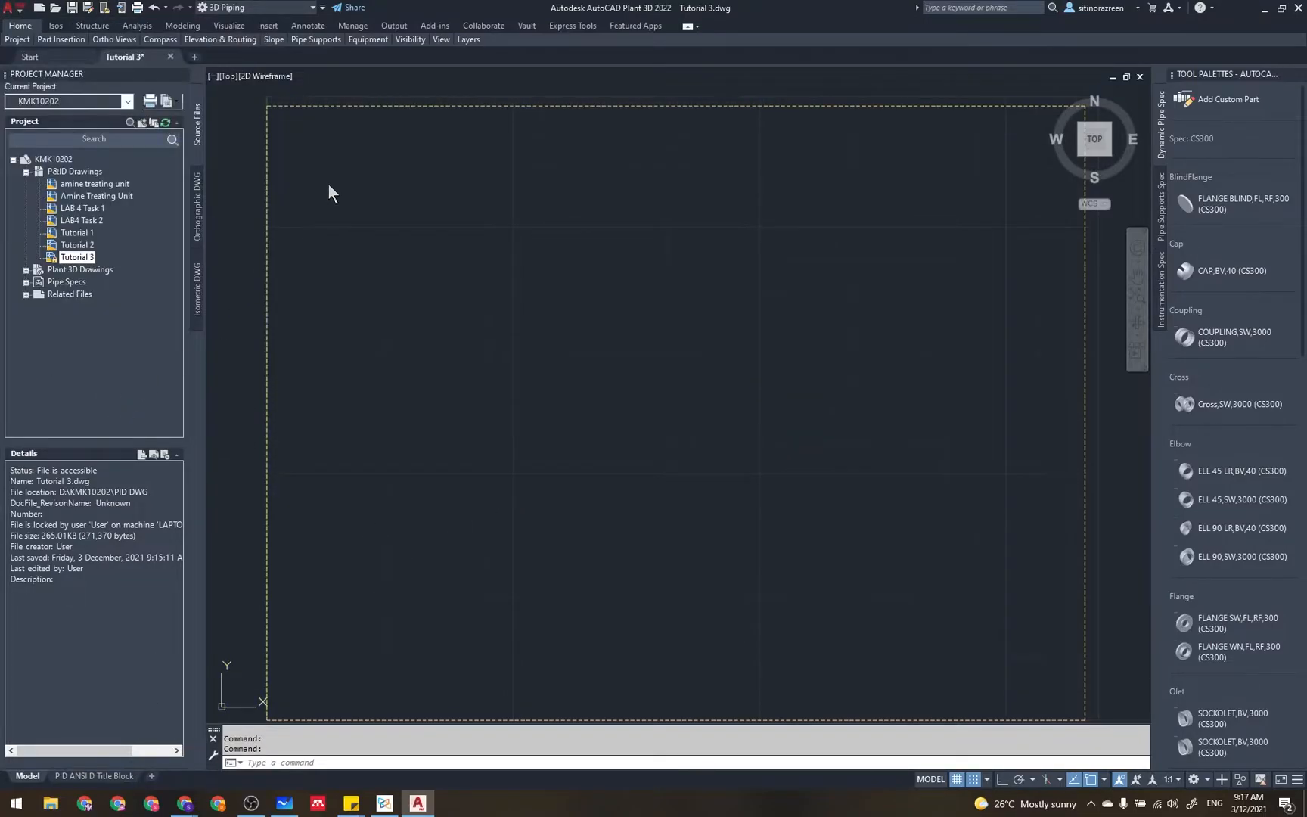
left_click(297, 367)
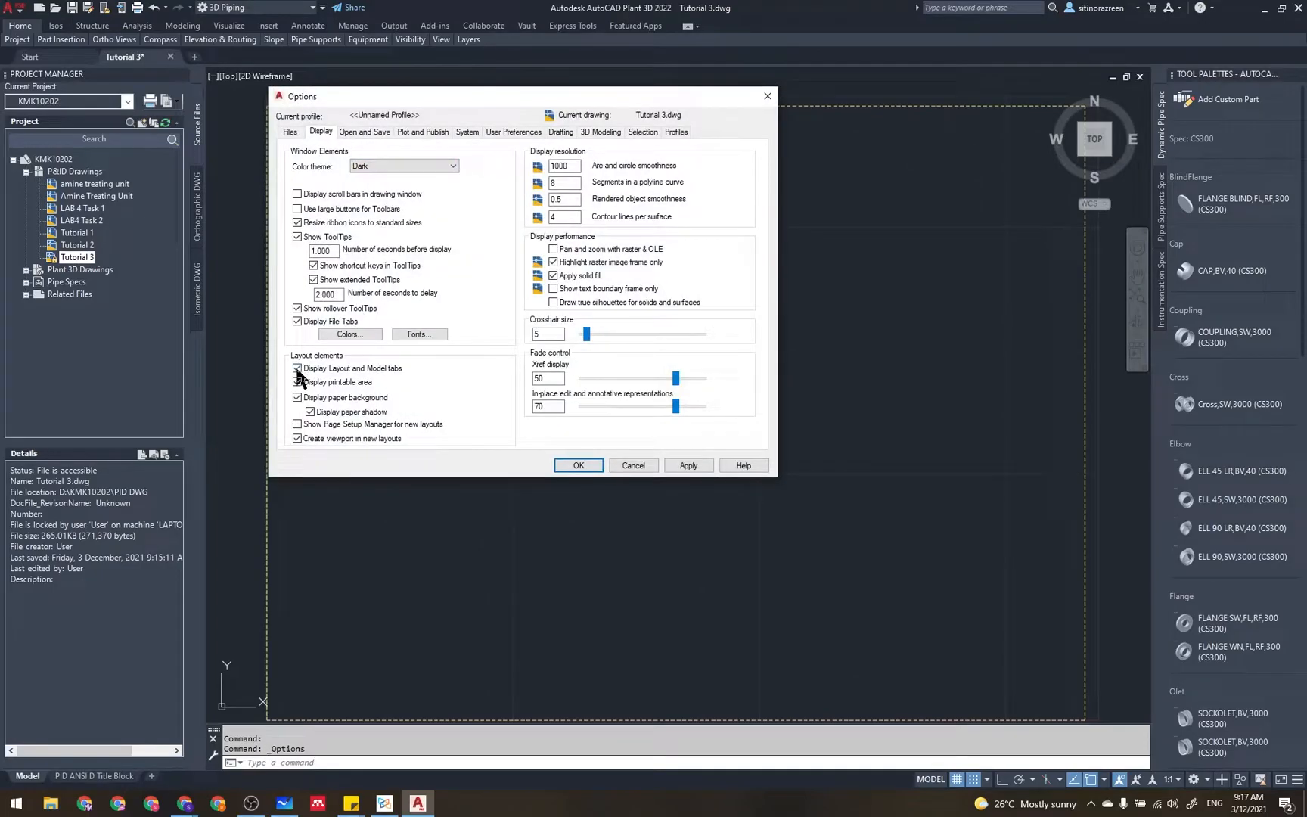
left_click(581, 464)
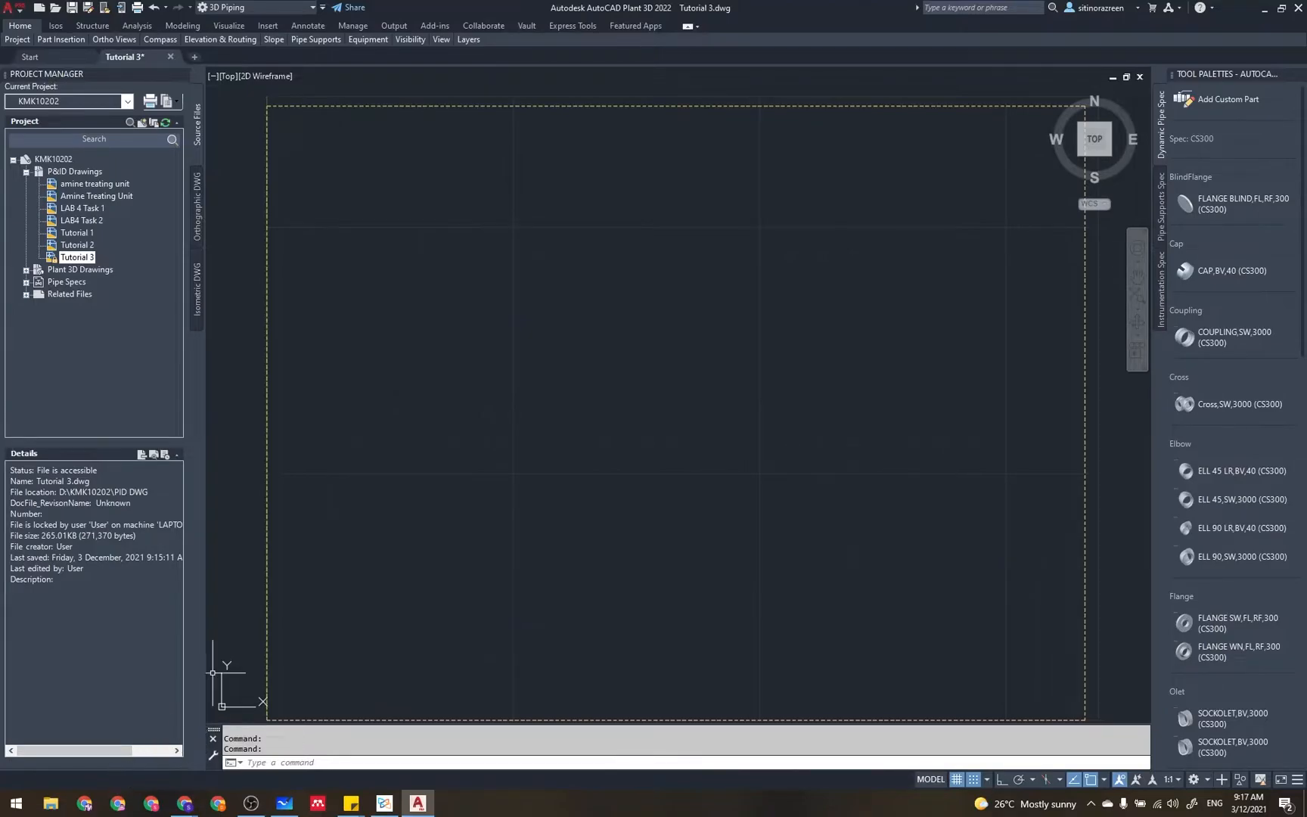
- Turn Display Layout and Model tabs back on in the display options
left_click(10, 8)
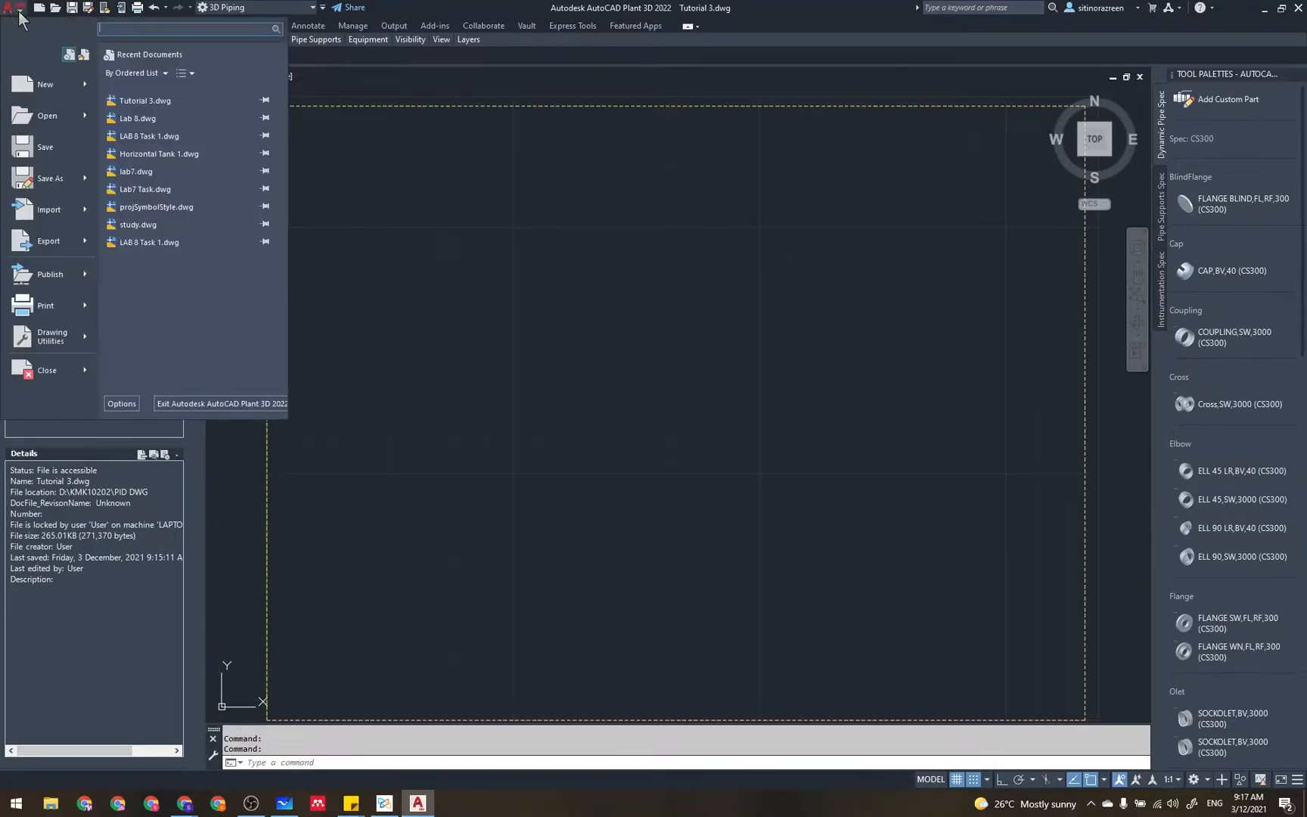
left_click(121, 403)
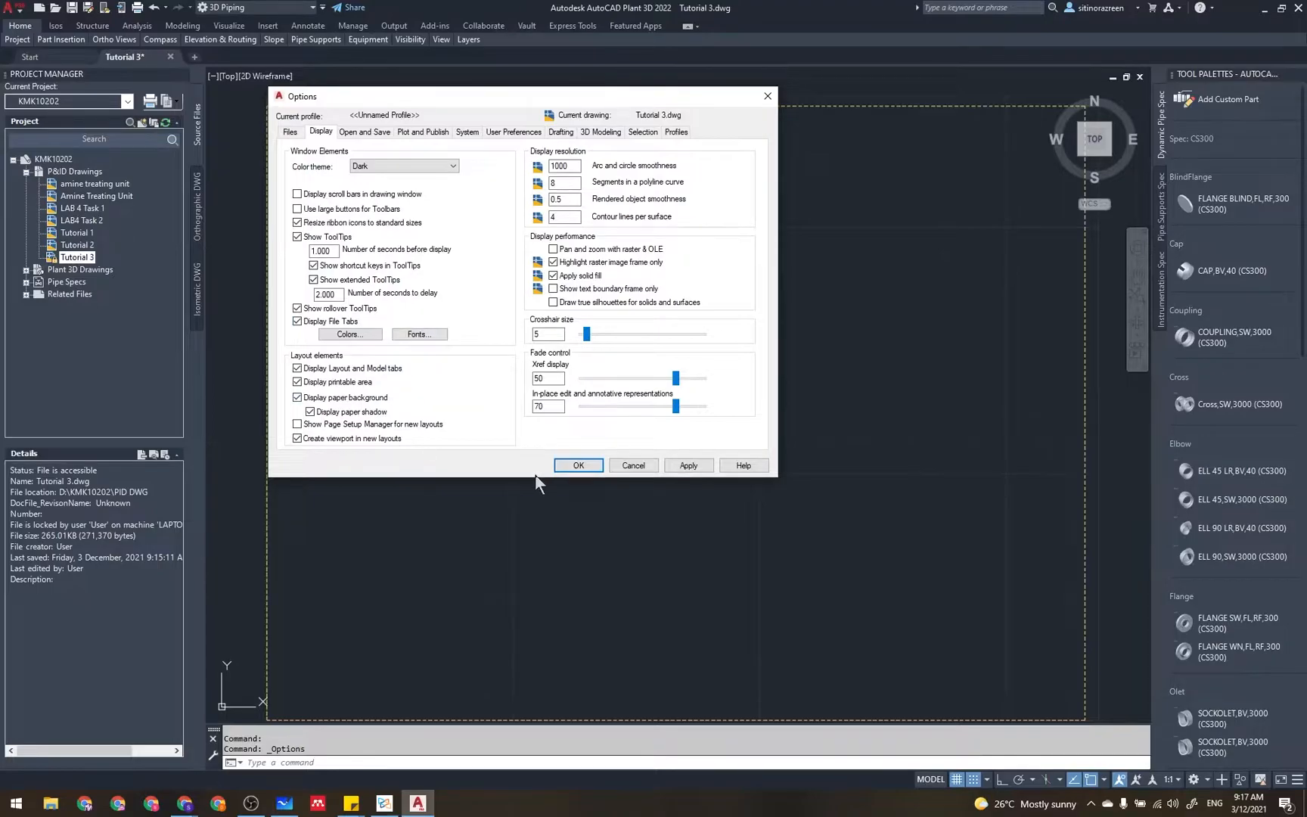
left_click(597, 466)
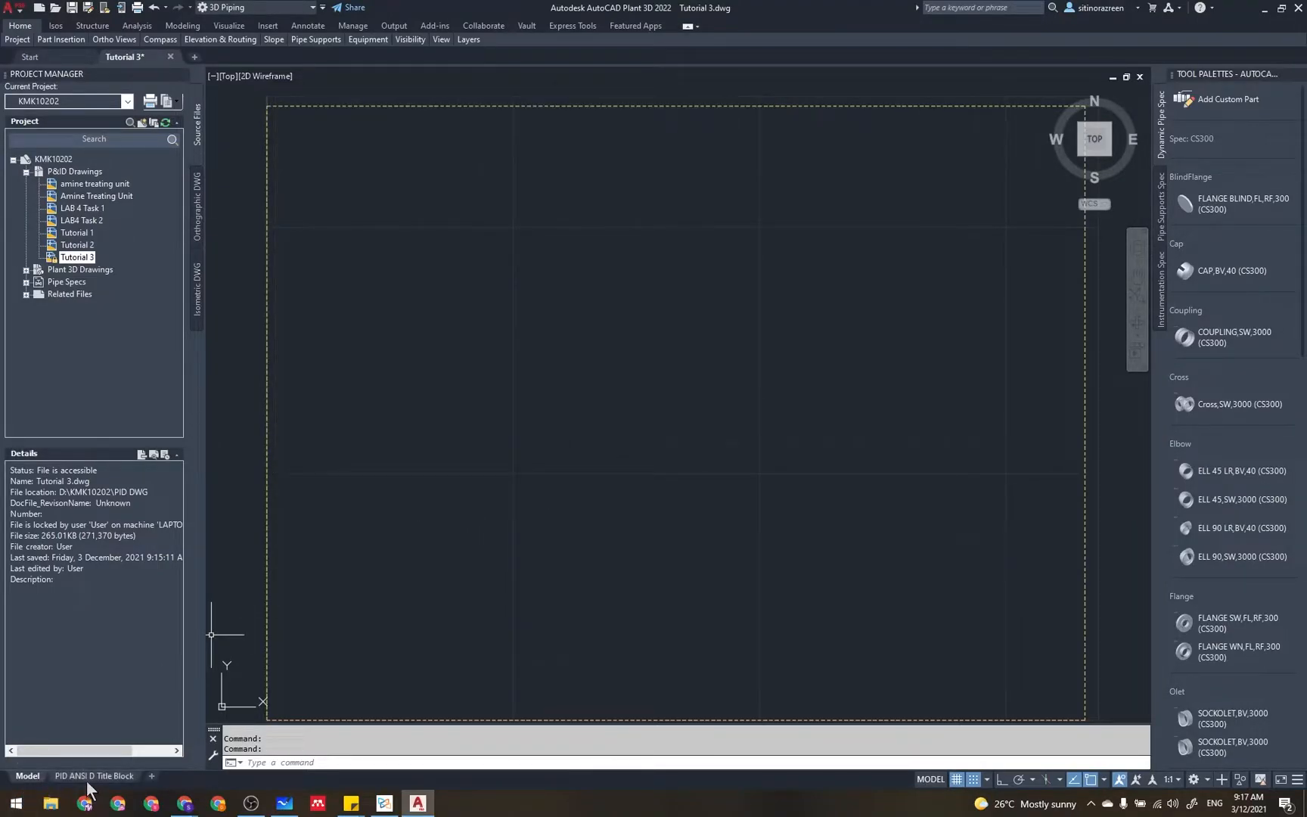
- Look through the parts offered in the Piping Components tool palette, from flanges to valves
mouse_move(89, 787)
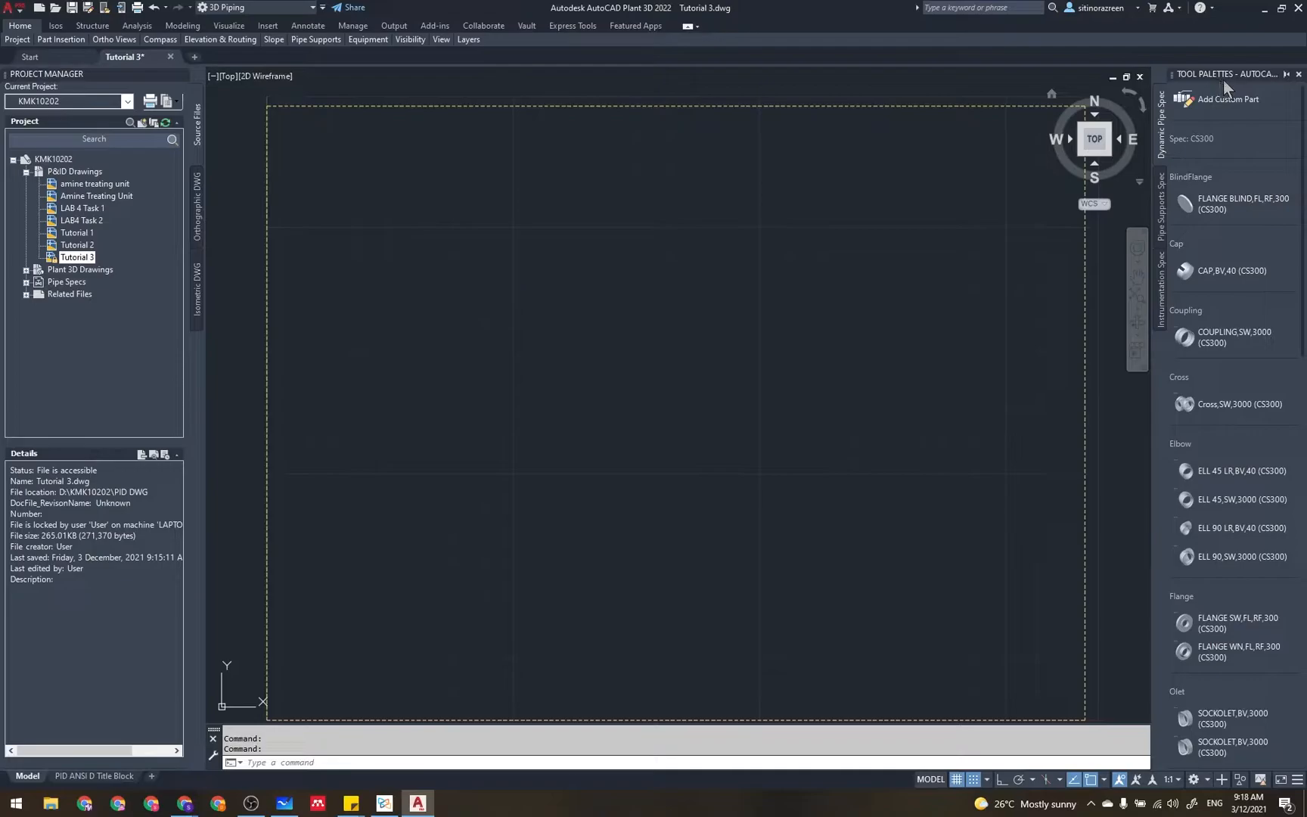
scroll(1233, 274, "down", 8)
scroll(1232, 286, "down", 5)
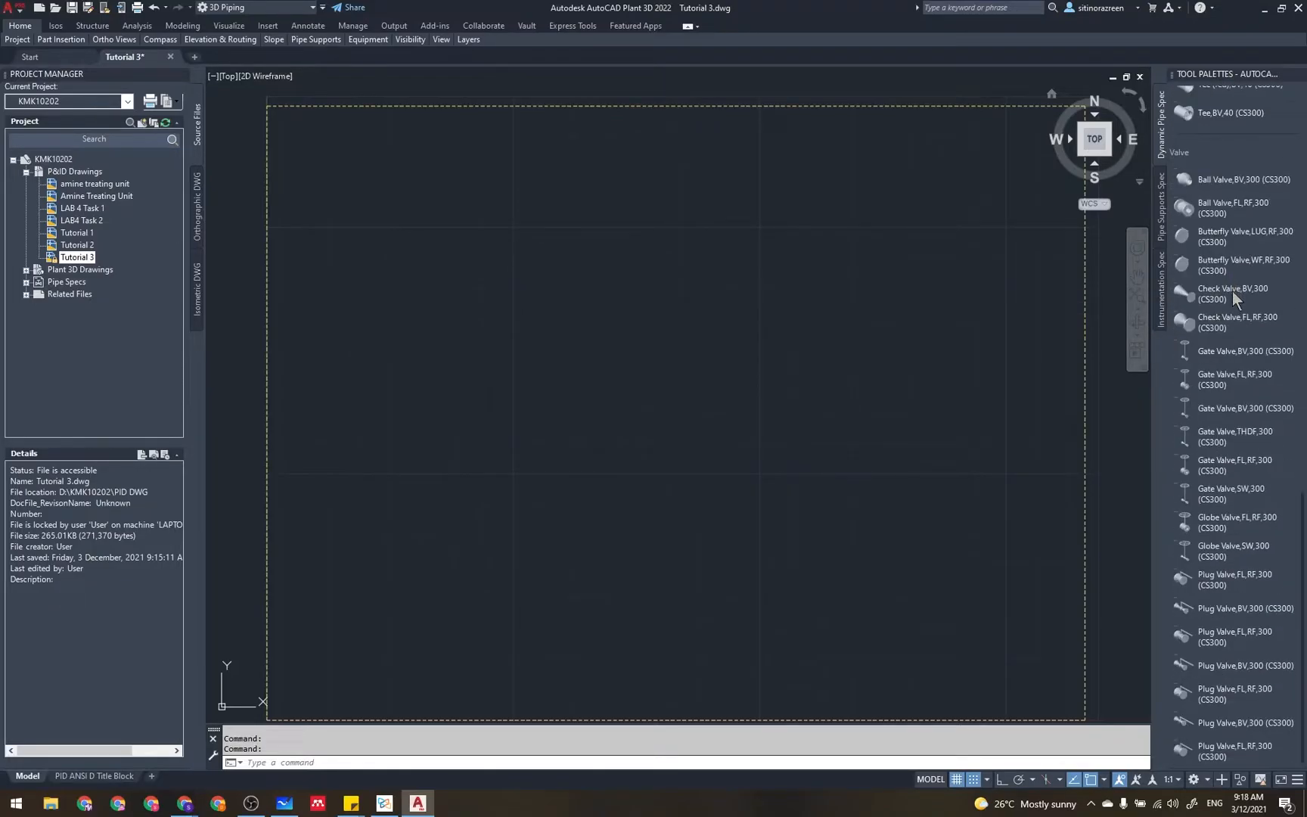
scroll(1228, 389, "up", 13)
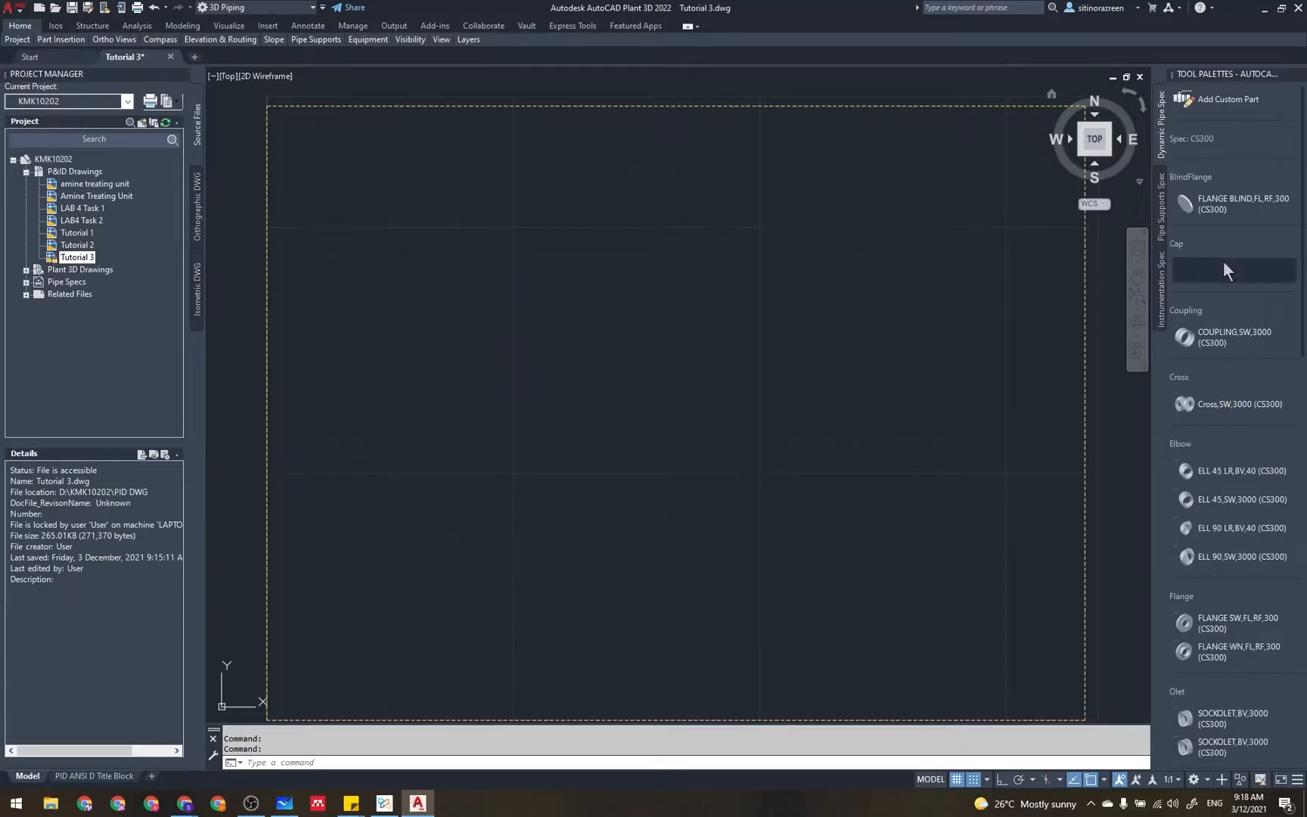
- Switch to the PDF manual and read the steps on the model drawing area, the PID ISA palette and the equipment layer
left_click(383, 804)
scroll(598, 390, "down", 8)
scroll(597, 394, "down", 10)
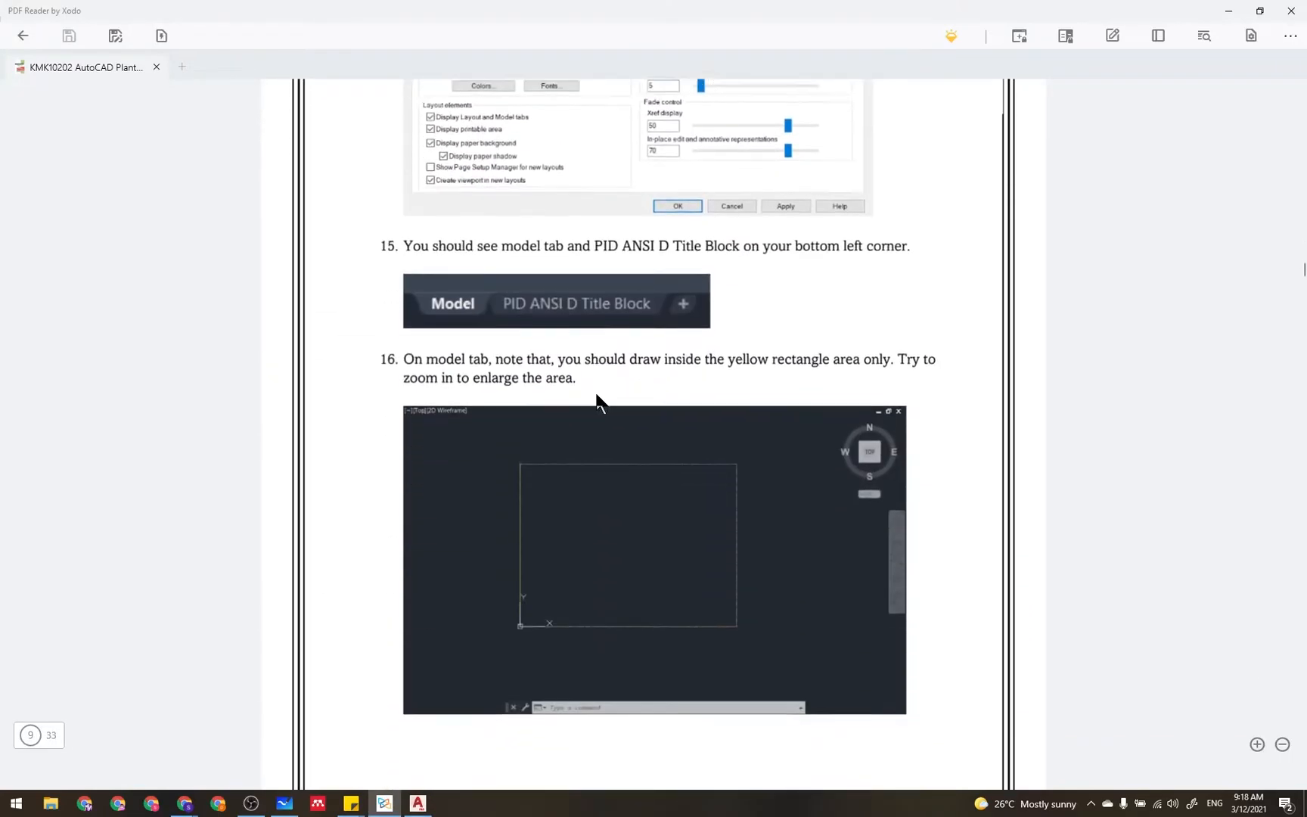
scroll(597, 394, "down", 5)
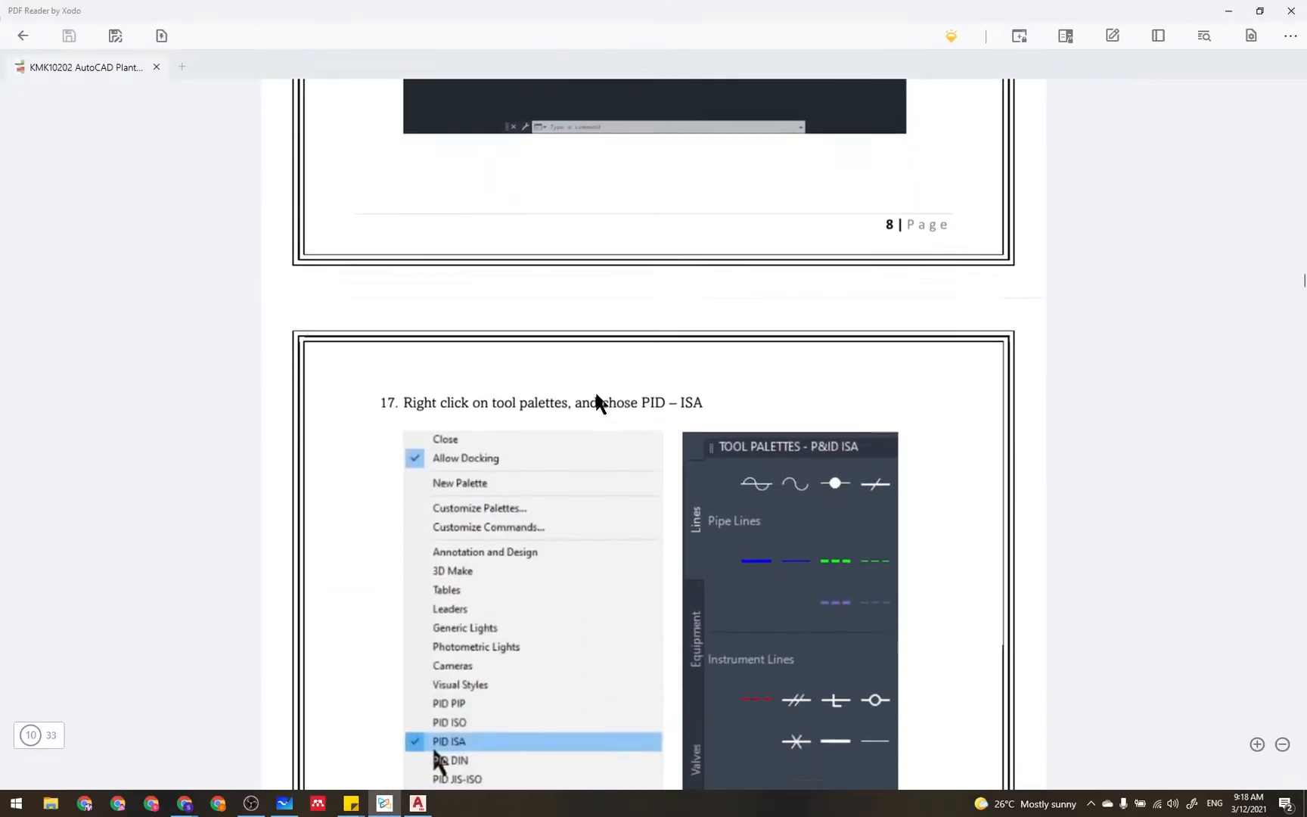
scroll(746, 380, "down", 3)
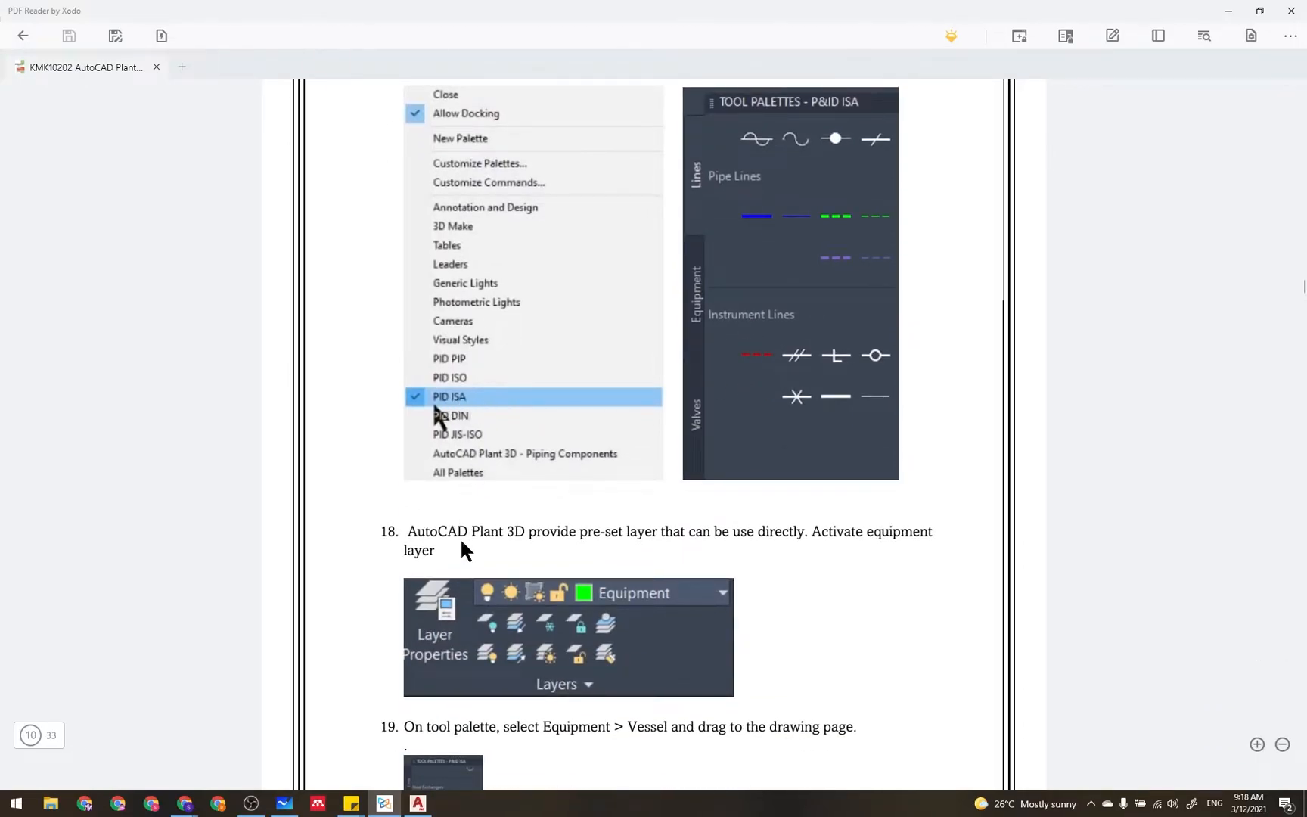
- Switch to AutoCAD Plant 3D and change the tool palettes to the PID ISA set
left_click(418, 804)
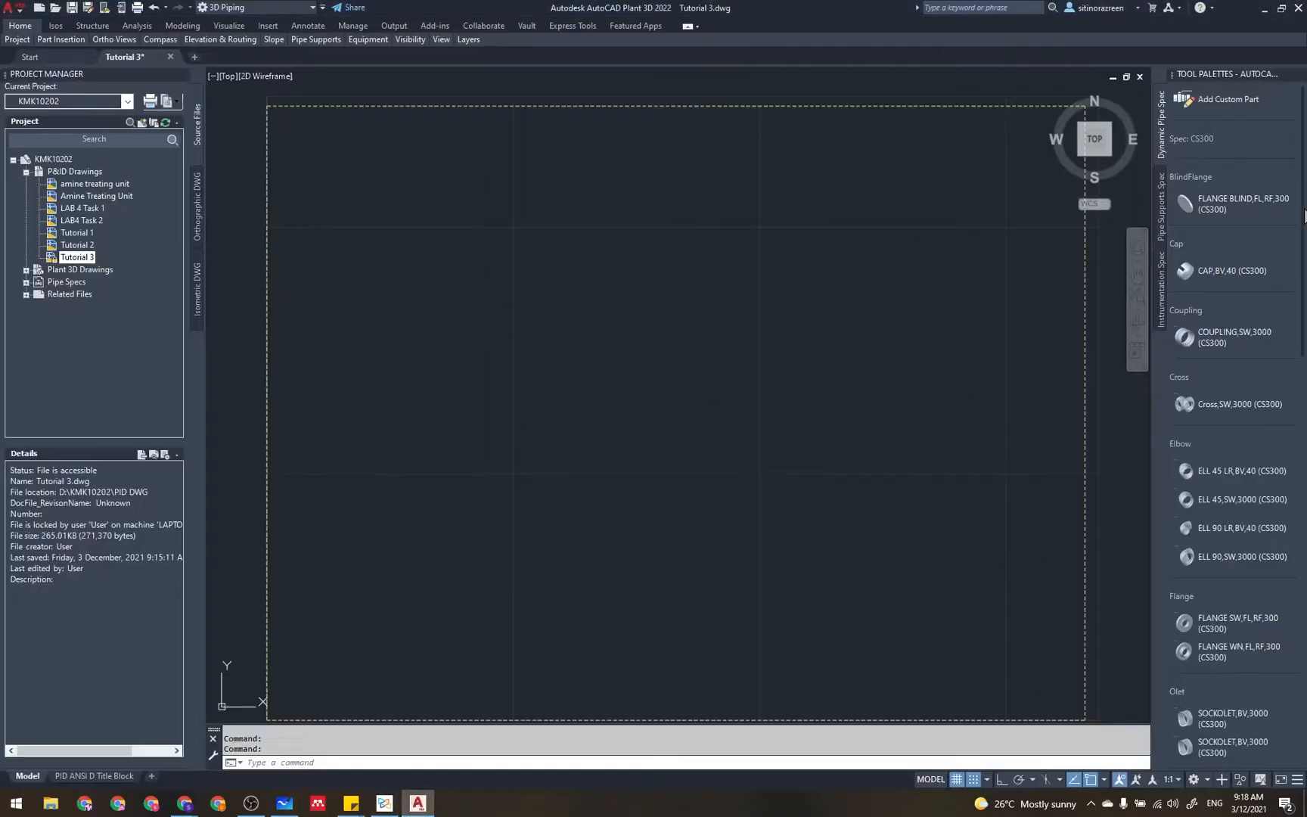
right_click(1194, 75)
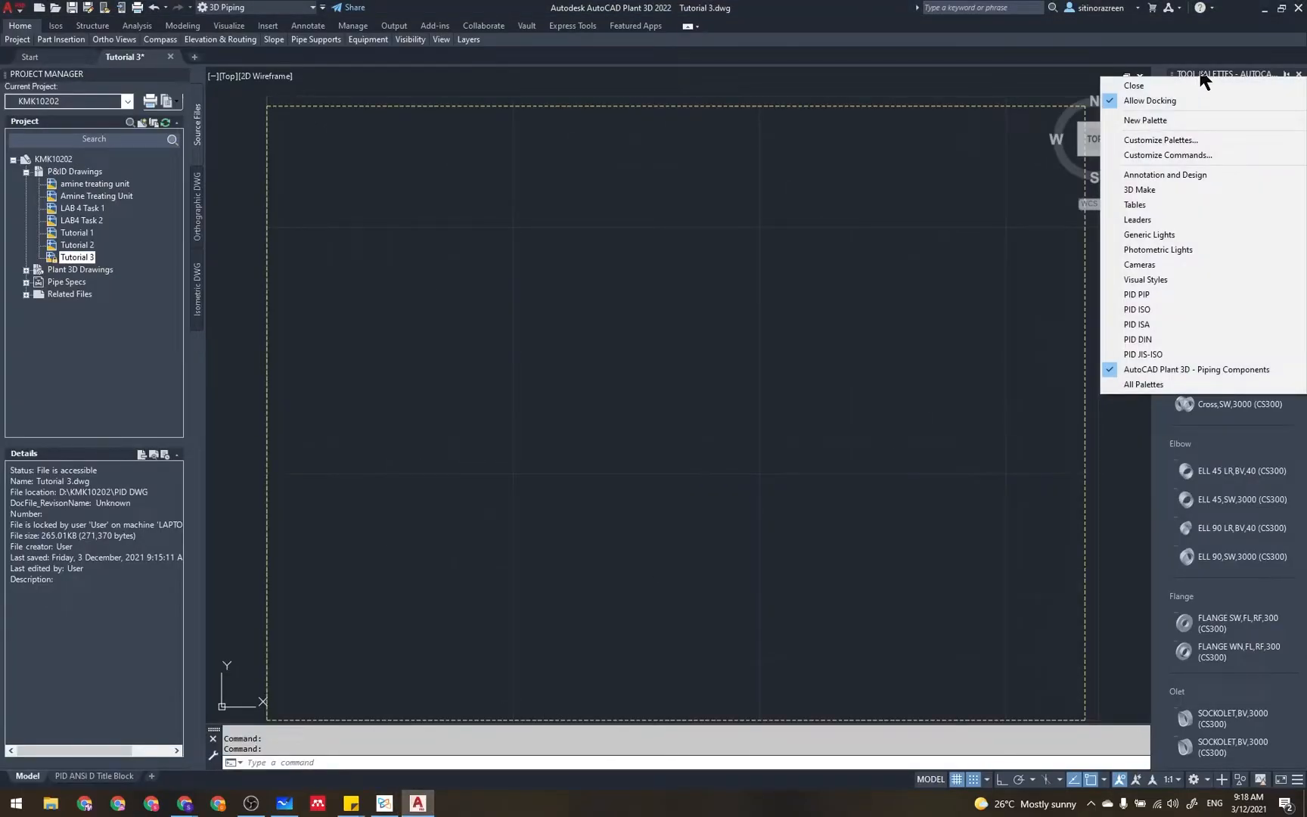
left_click(1155, 323)
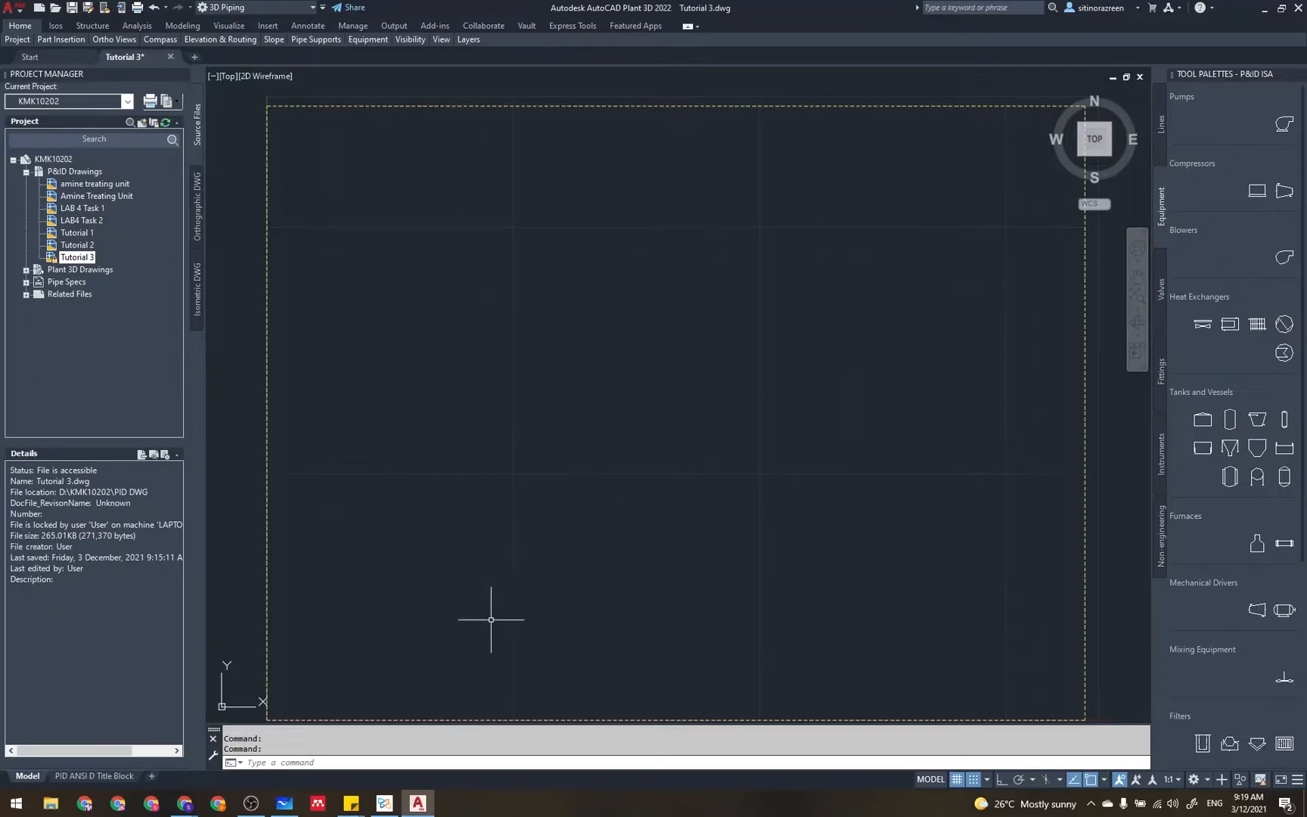
- Read the PDF manual's steps on activating the equipment layer and placing a vessel, and return to AutoCAD Plant 3D
left_click(384, 794)
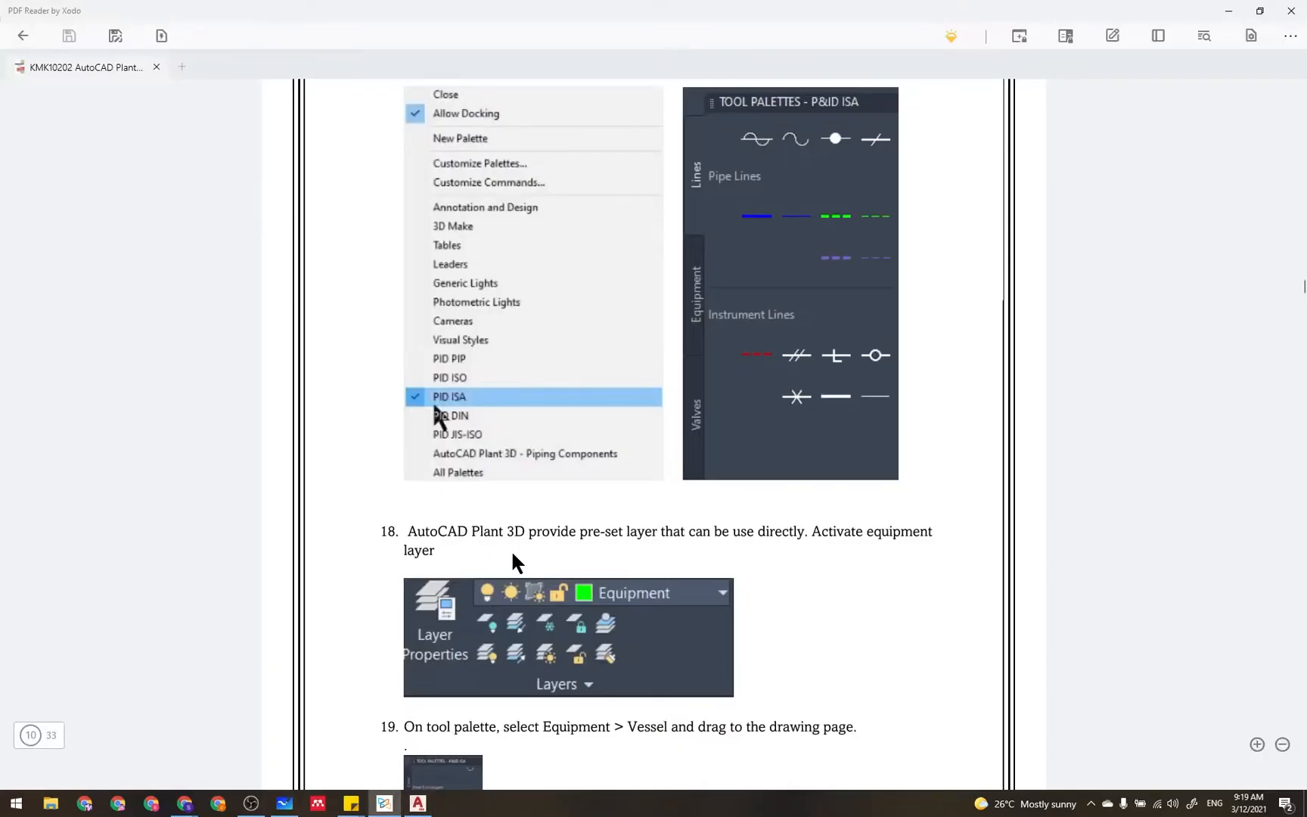
scroll(877, 568, "down", 3)
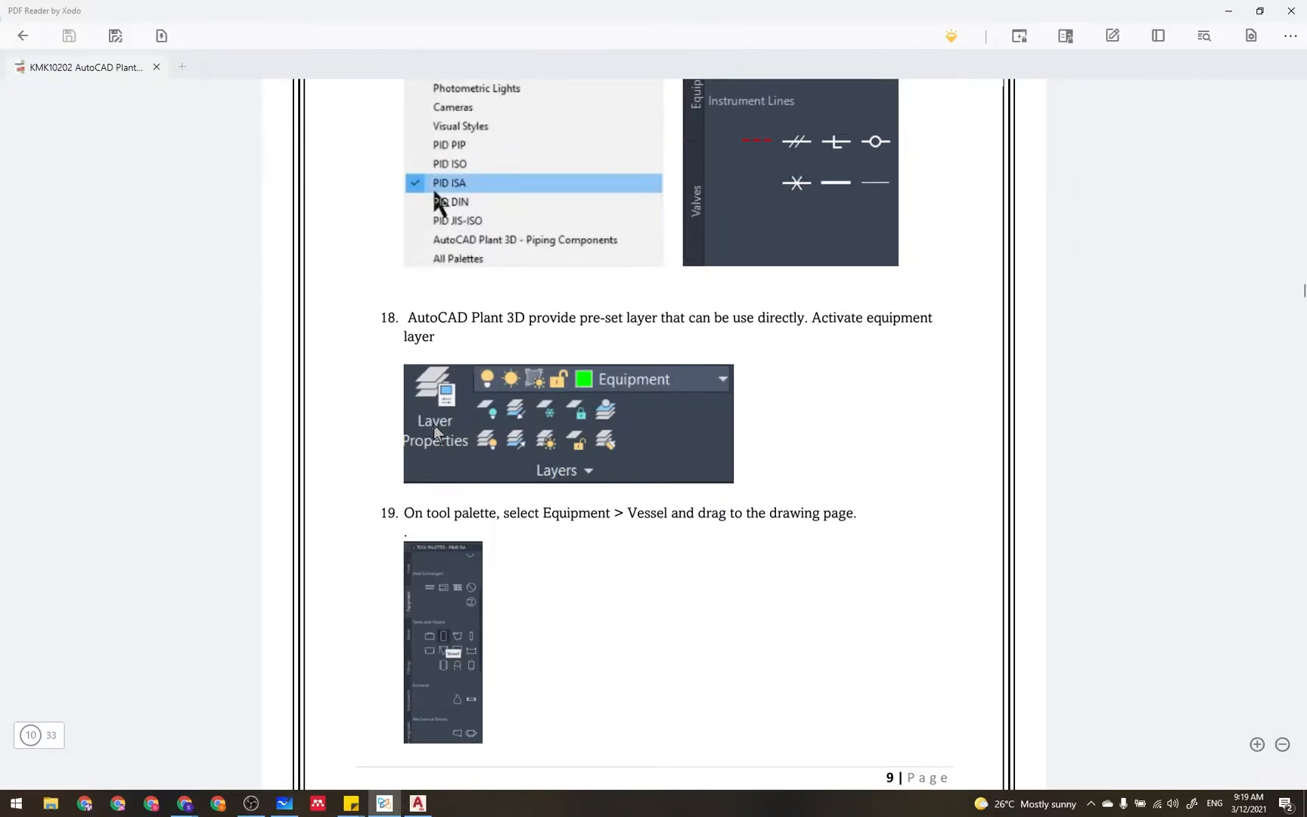
left_click(418, 804)
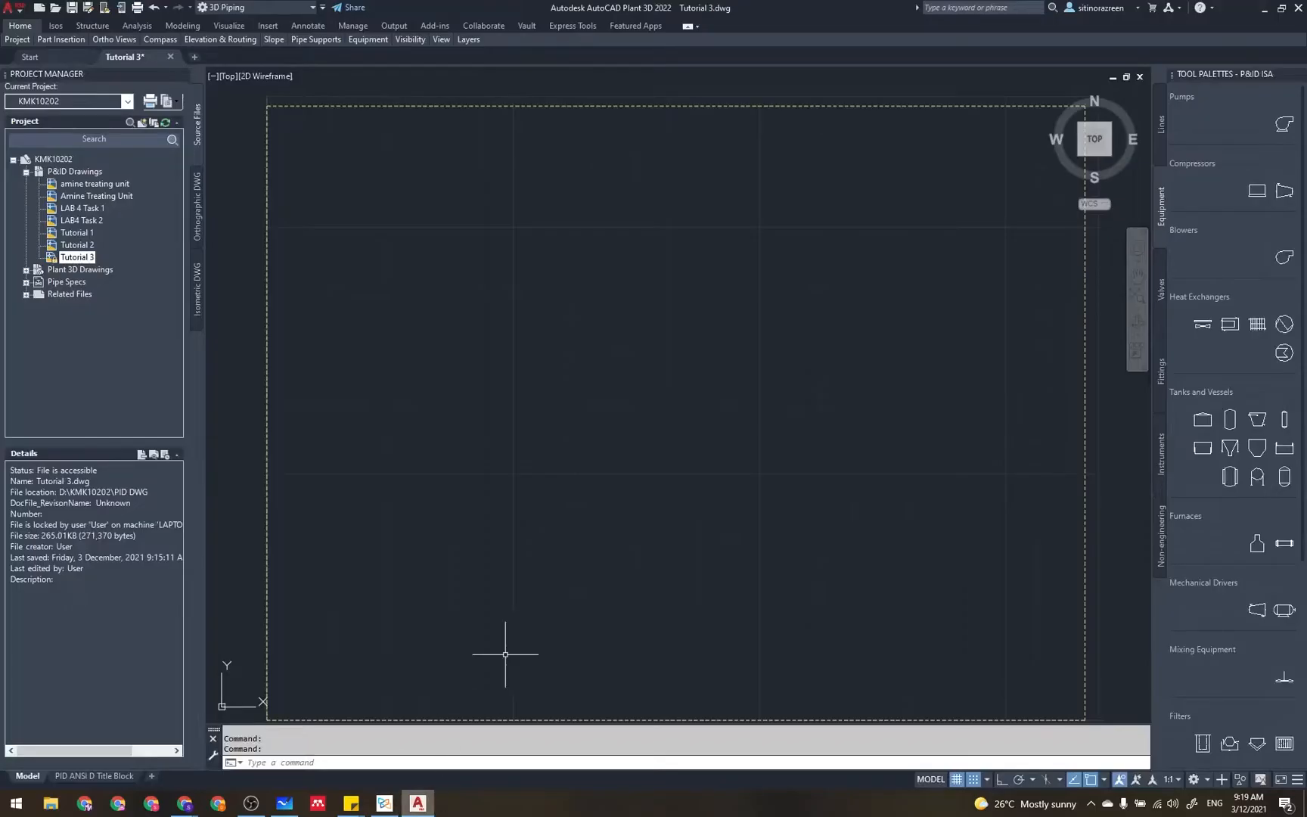
- Expand the minimized ribbon to its full display and make Equipment the current layer
left_click(696, 27)
left_click(723, 41)
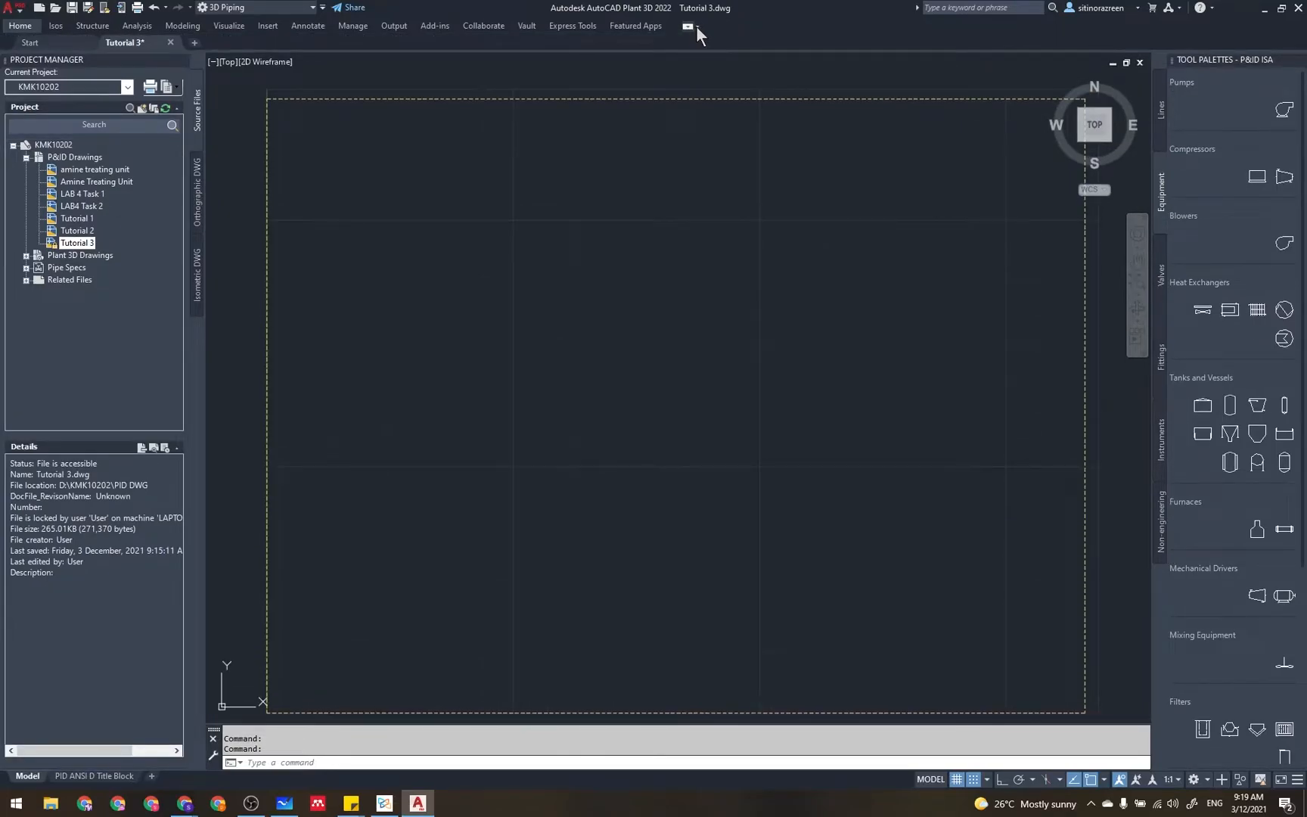
left_click(697, 27)
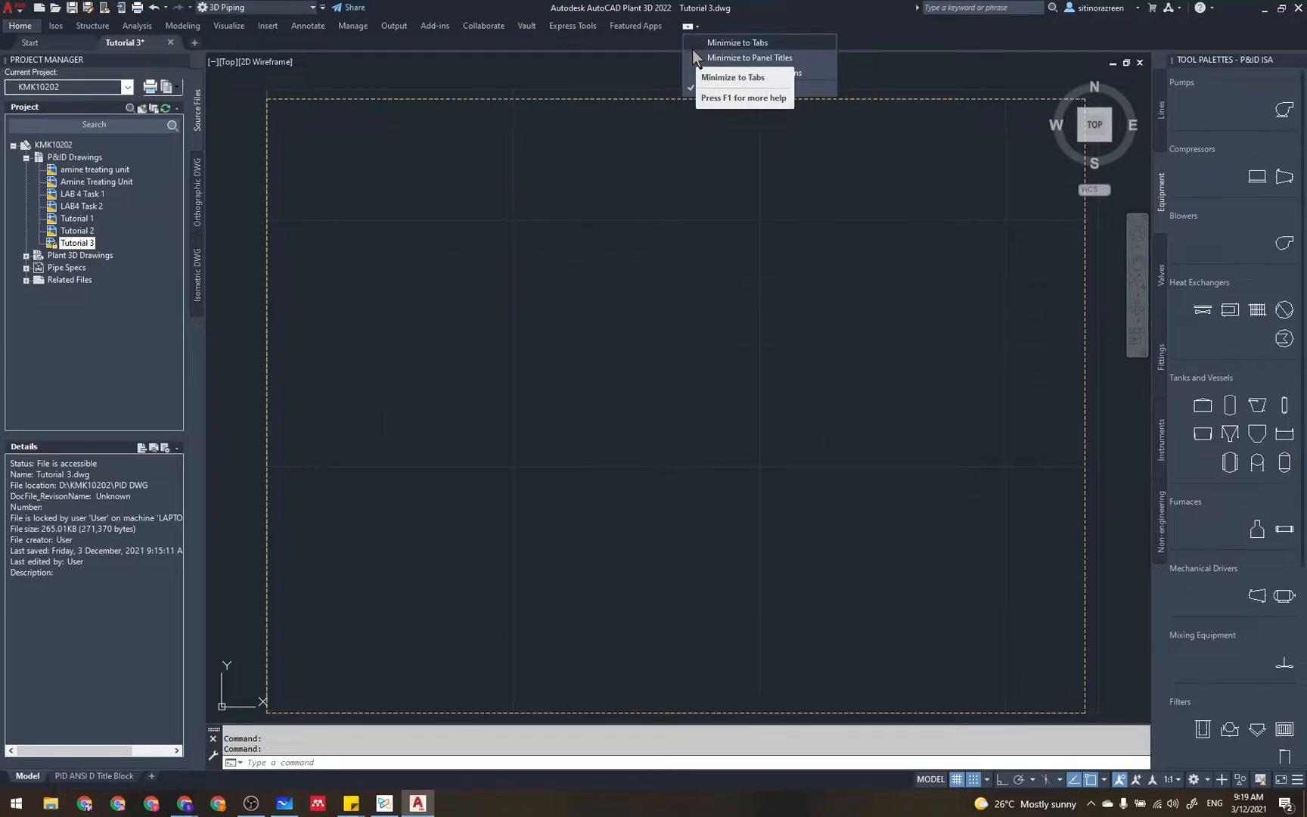
left_click(689, 26)
left_click(688, 25)
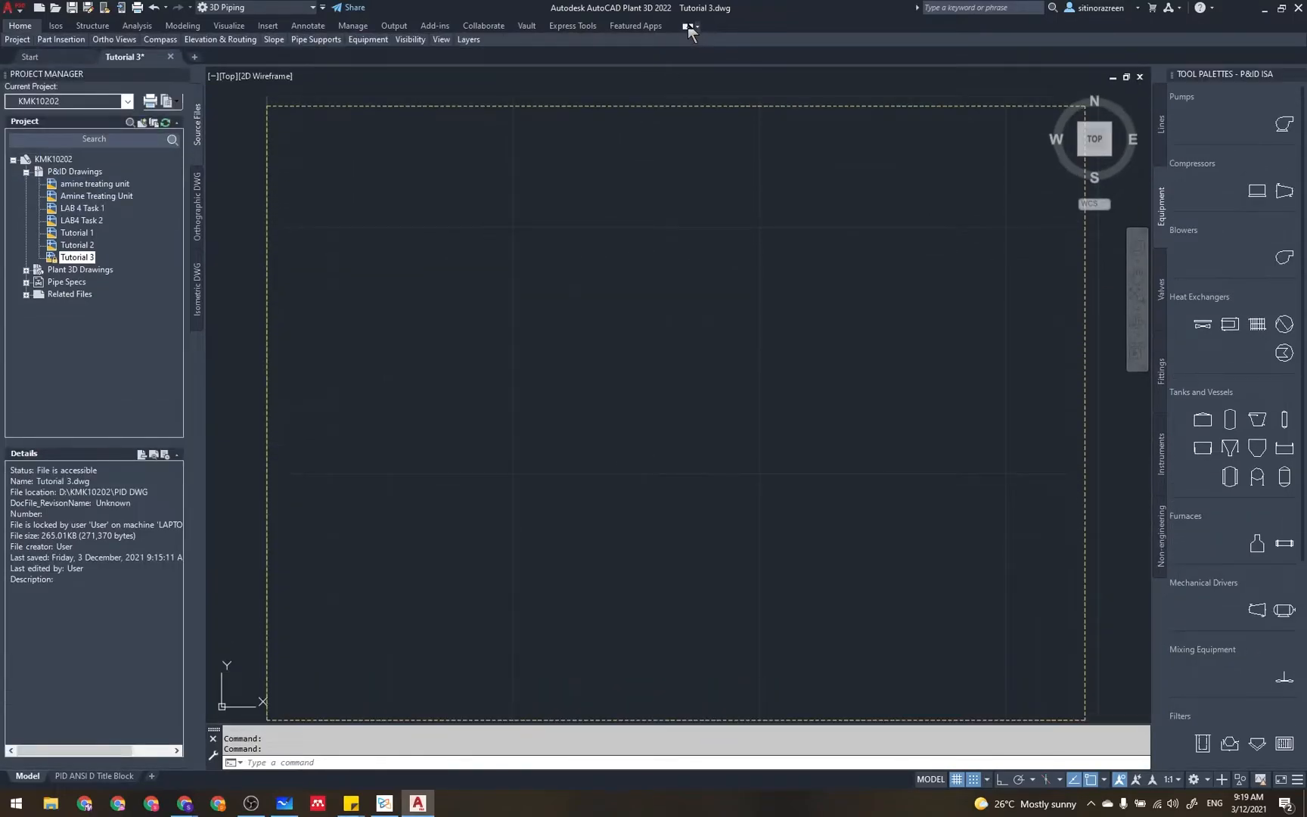
left_click(686, 26)
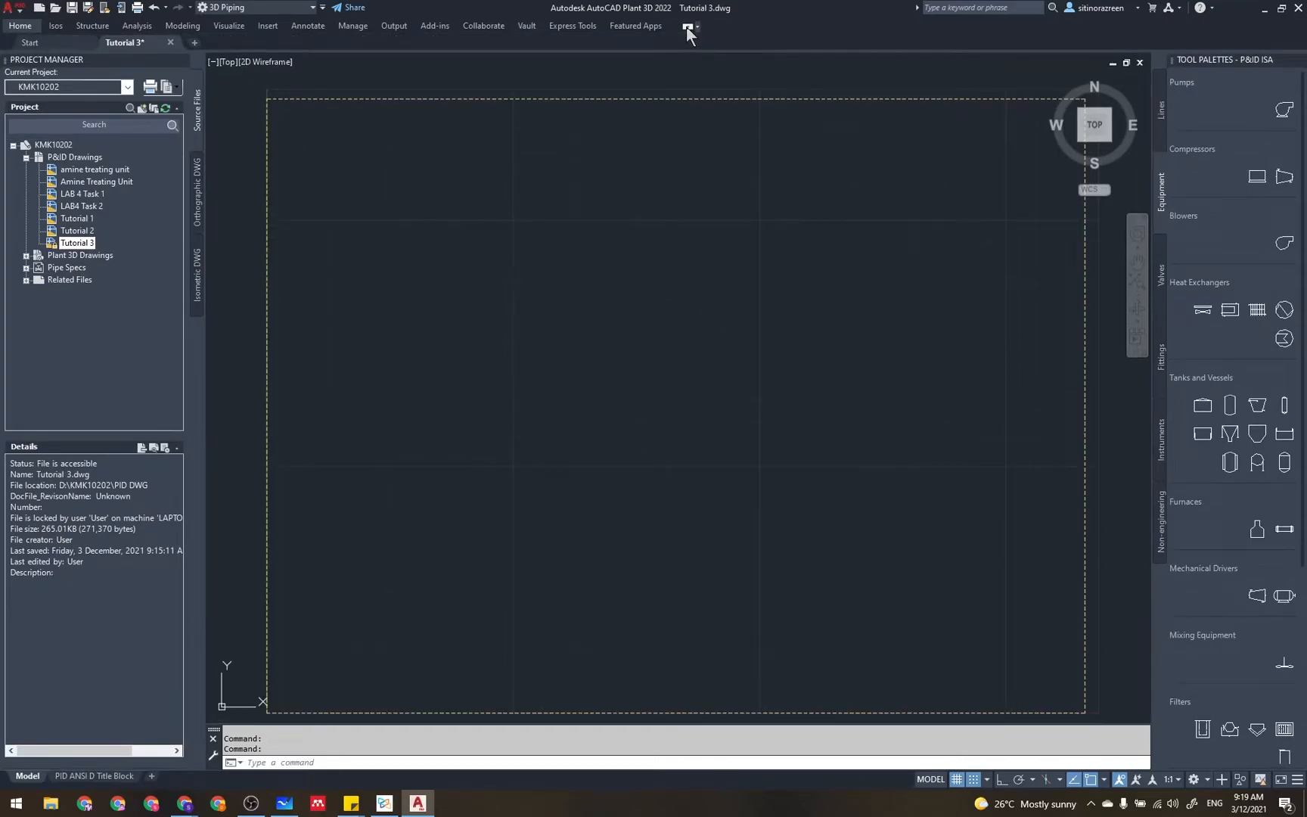
left_click(686, 26)
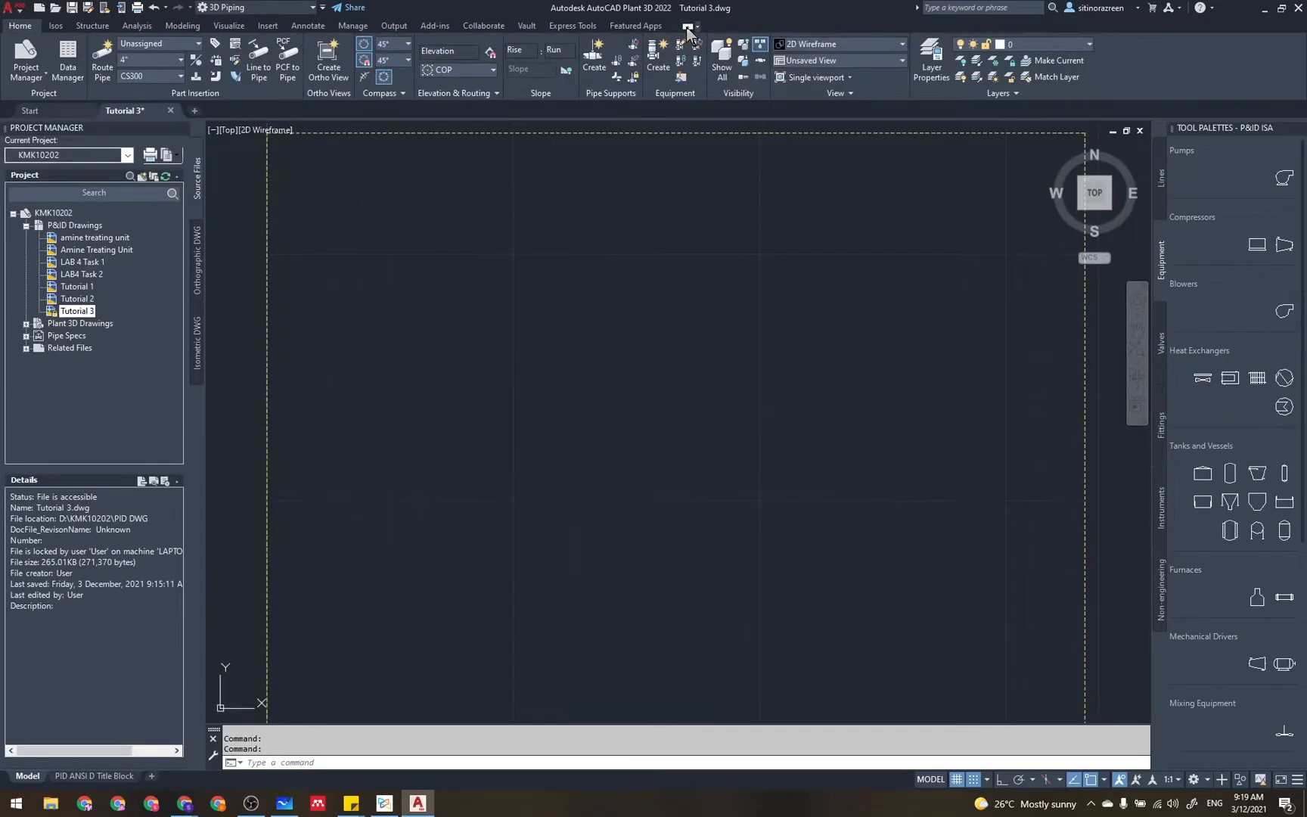
left_click(1088, 44)
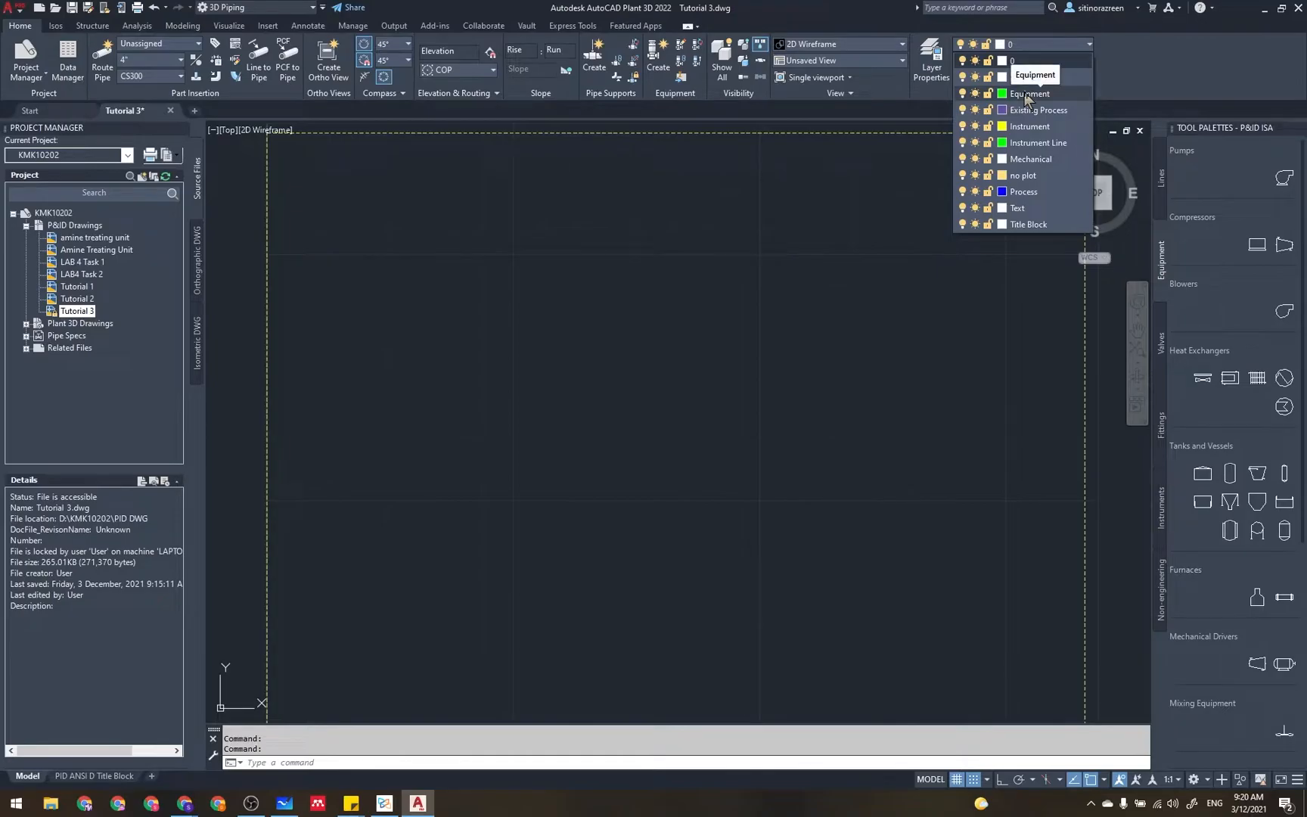
left_click(1056, 95)
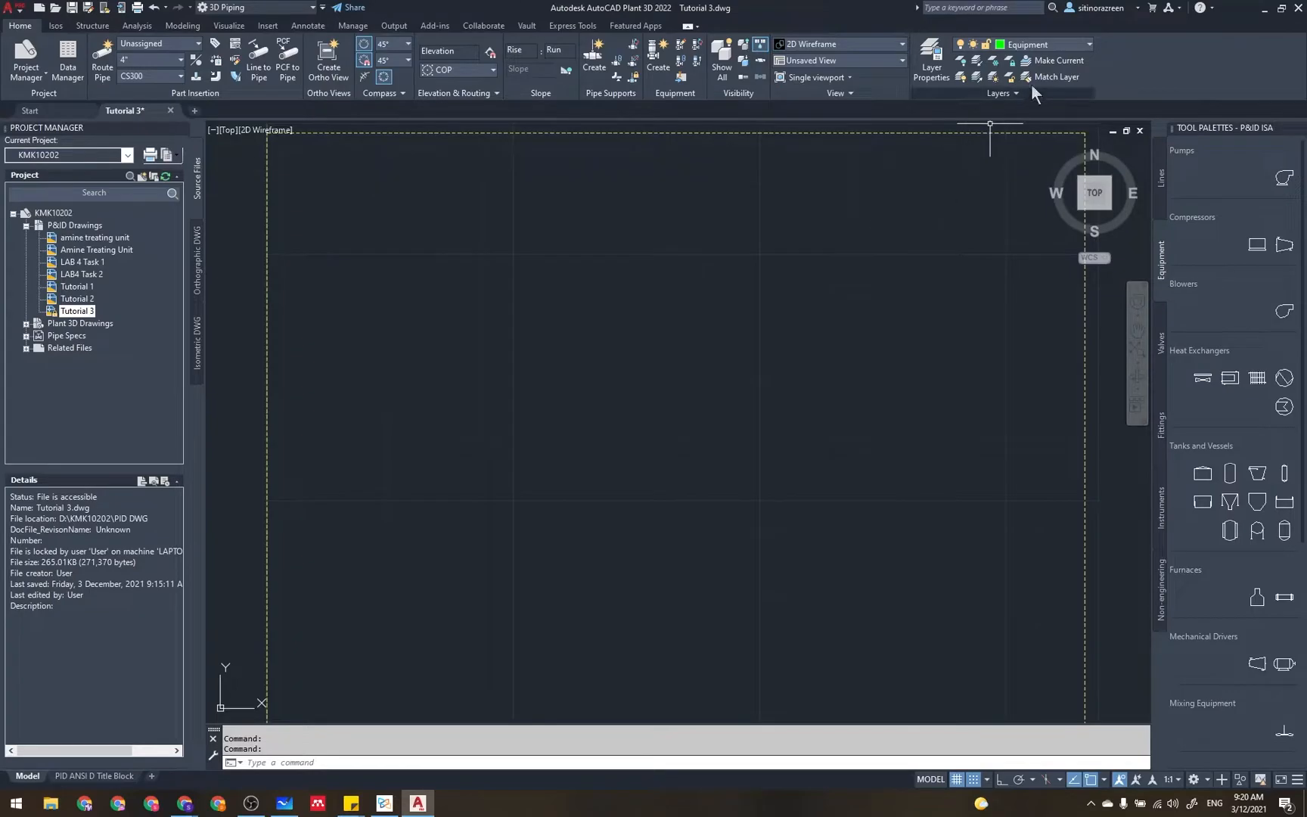
- Switch to the PDF manual and read the steps on placing the vessel and assigning its tag
left_click(384, 804)
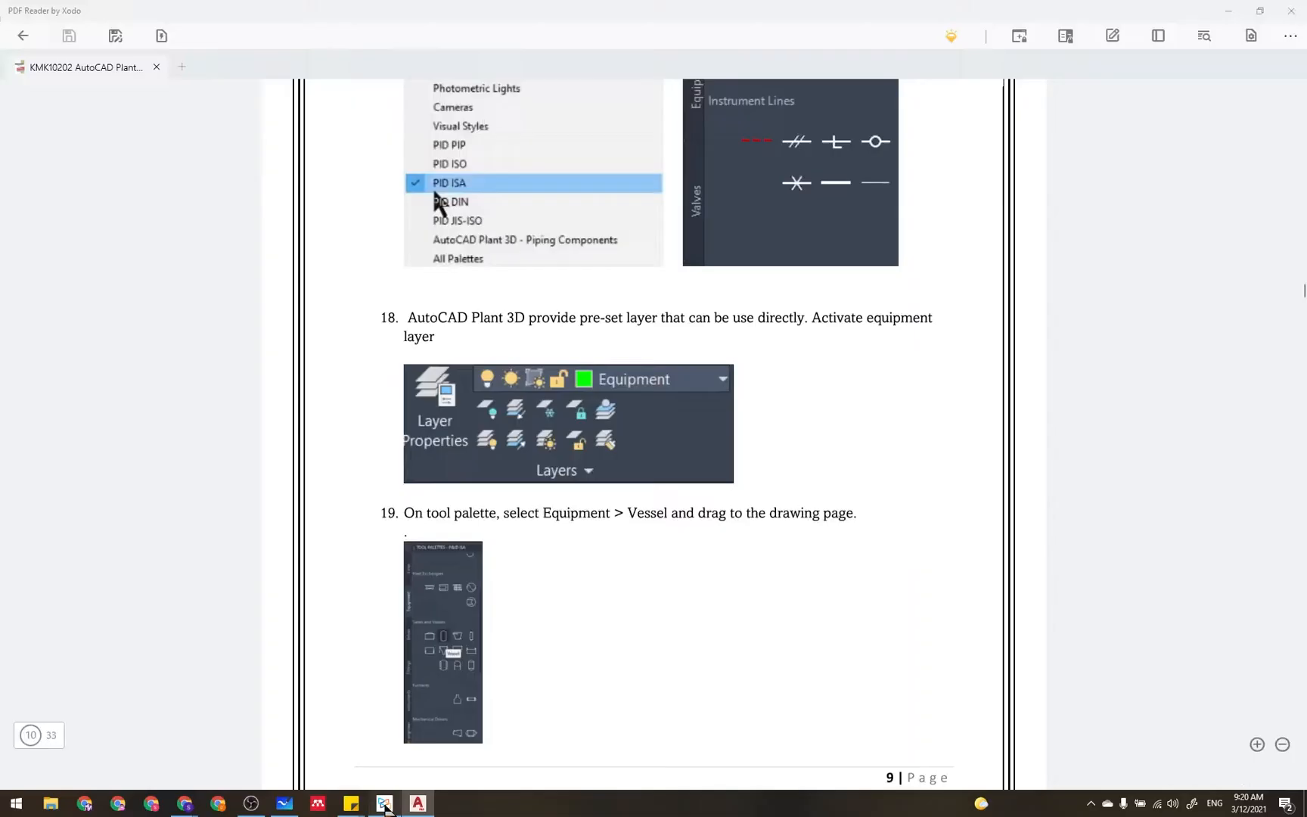
scroll(603, 462, "down", 3)
scroll(604, 466, "down", 2)
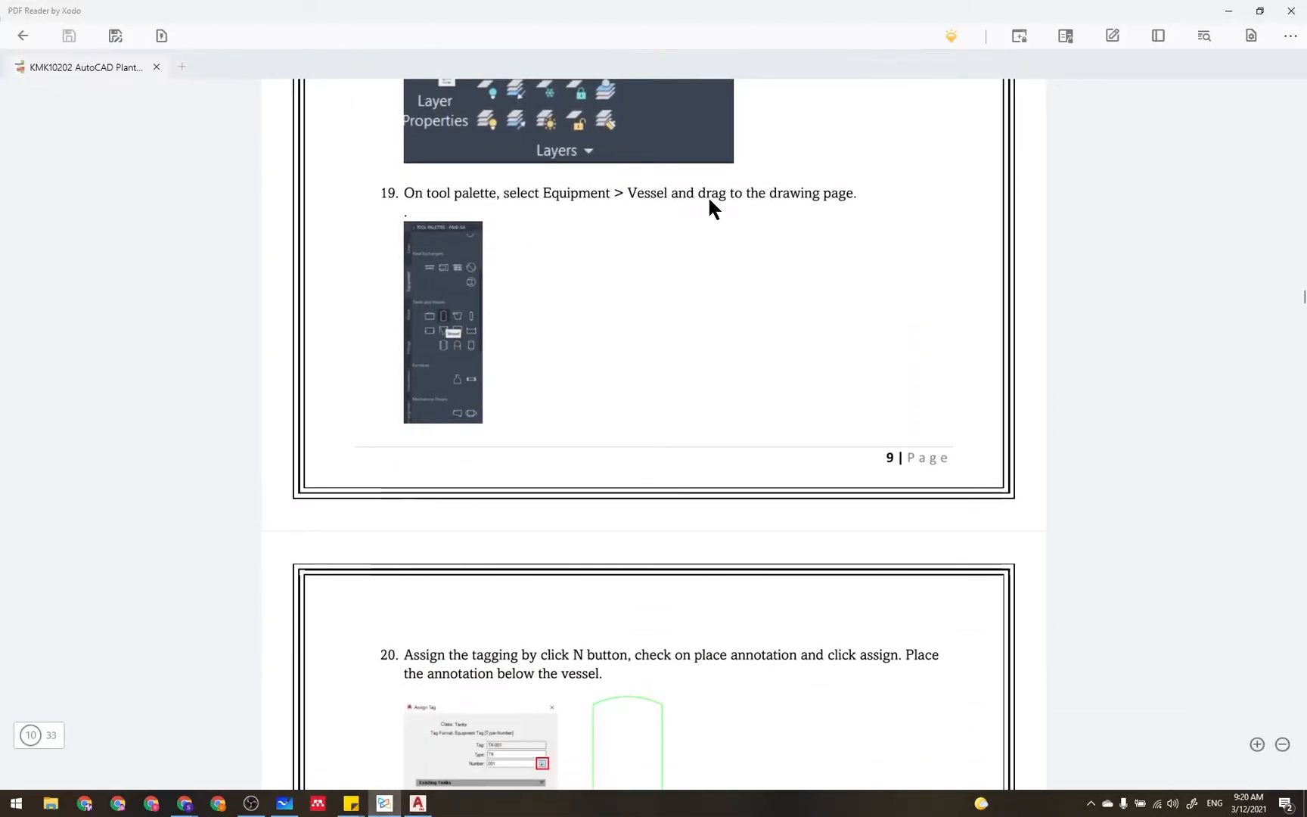
scroll(572, 280, "up", 2)
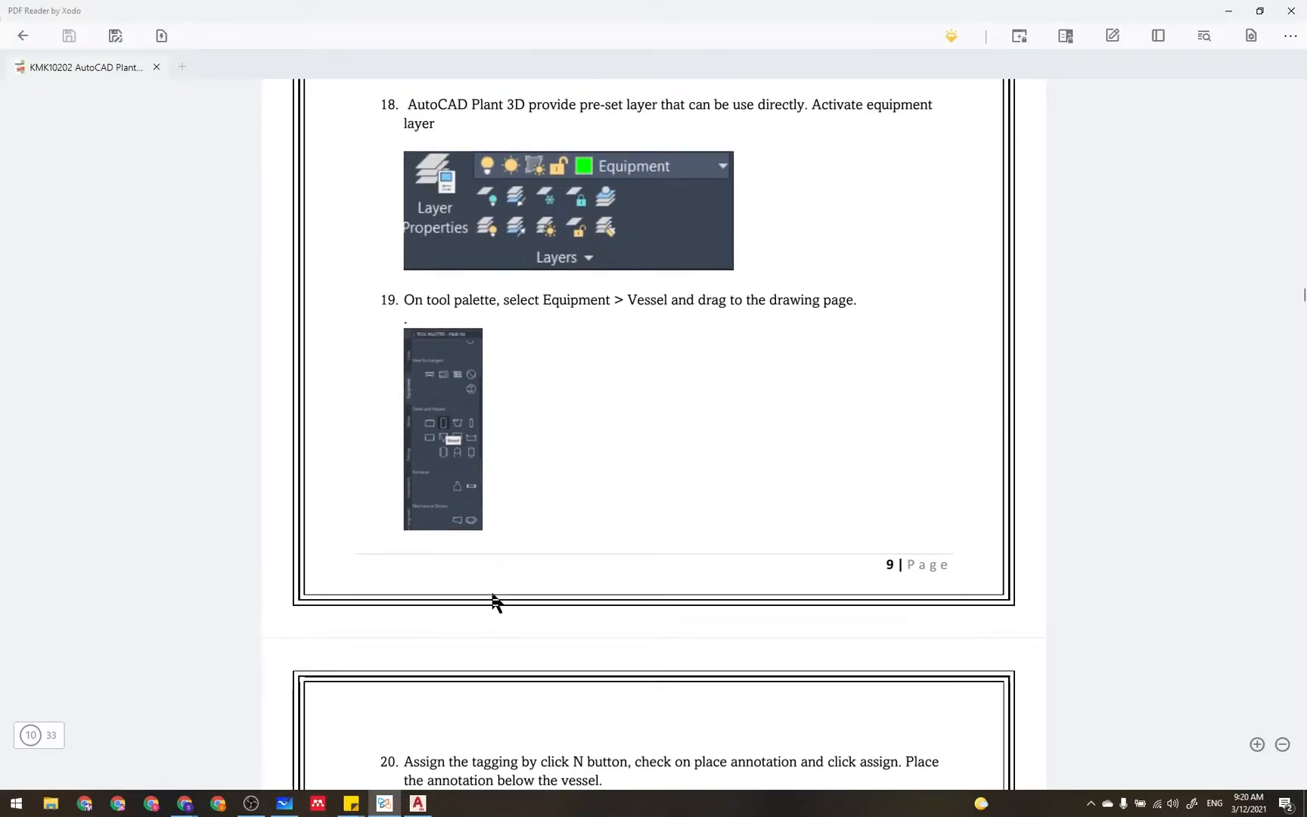
mouse_move(386, 808)
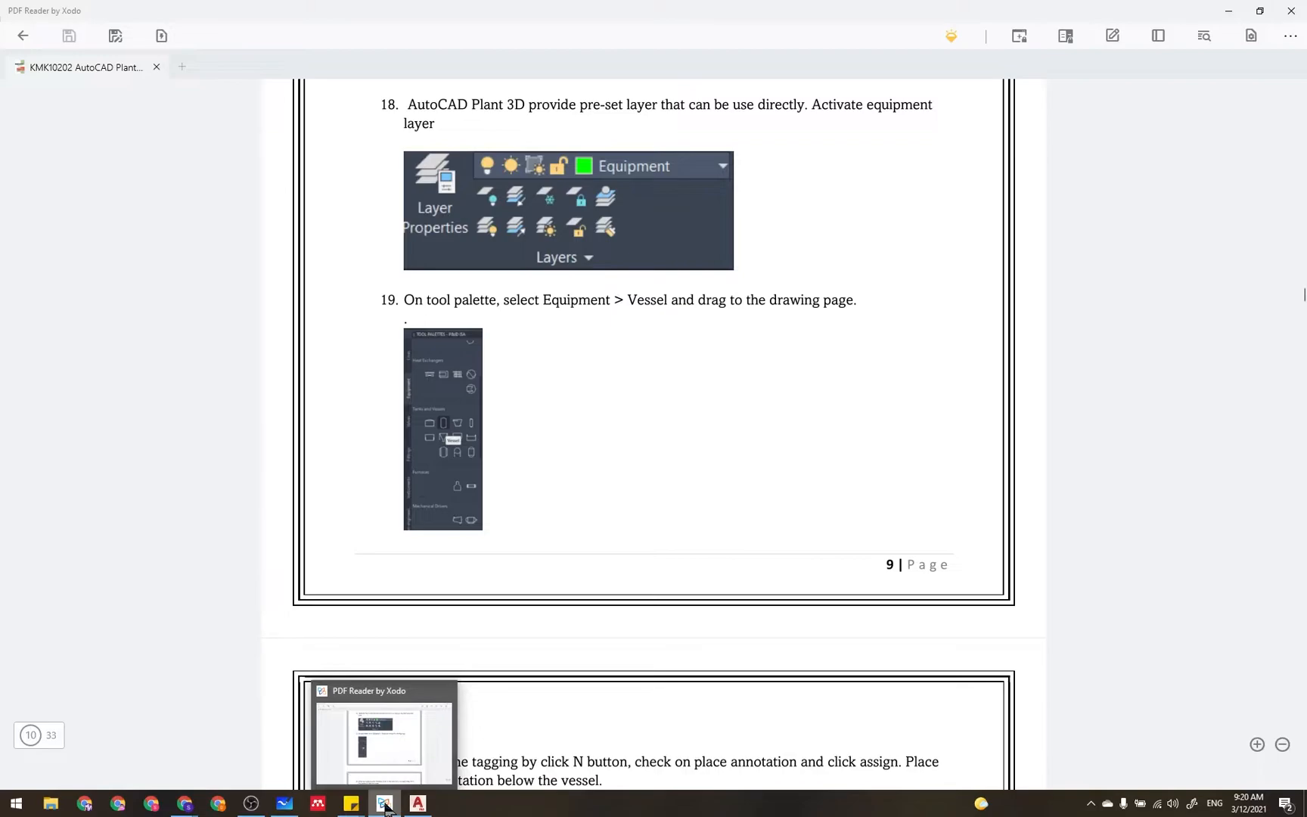
left_click(403, 754)
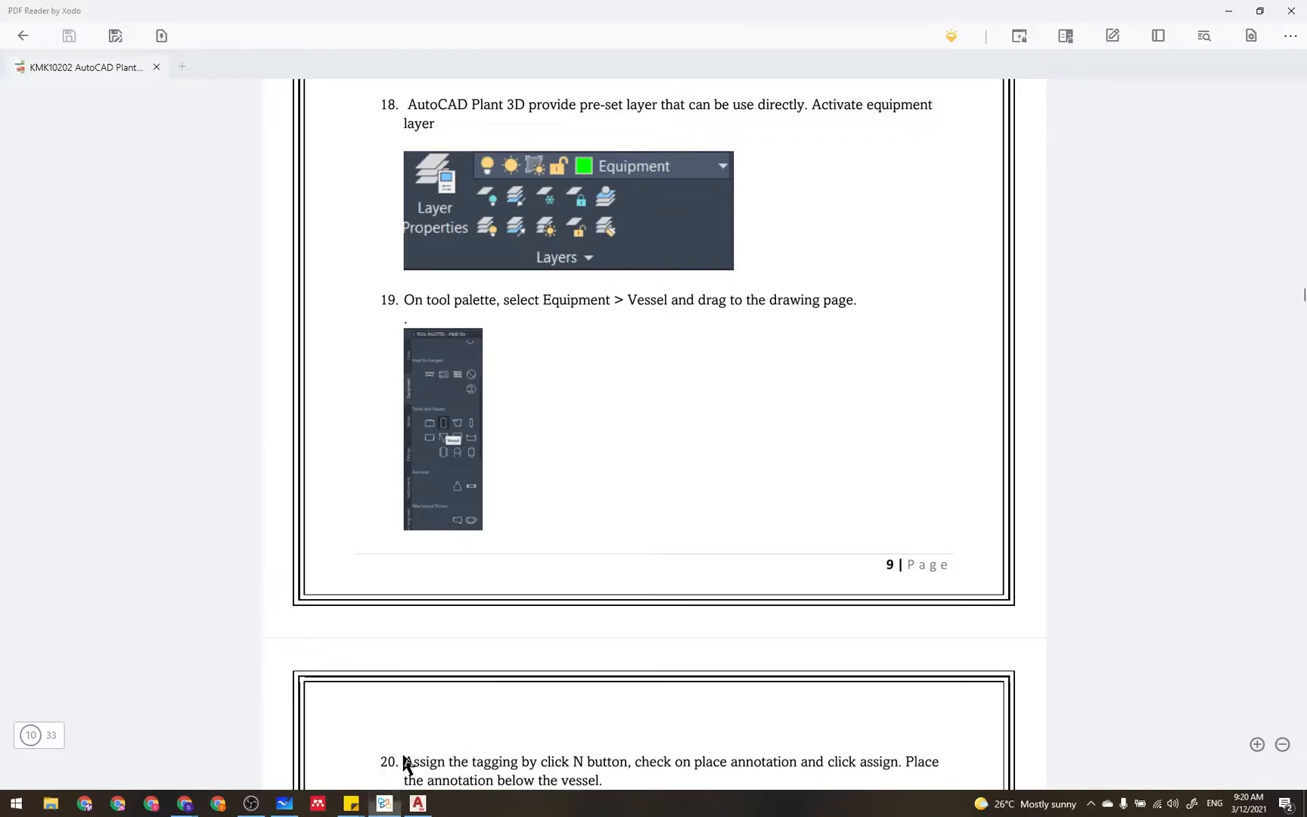
- Switch to AutoCAD Plant 3D and insert a Vessel from the Tanks and Vessels group near the middle of the drawing, sized freehand
left_click(423, 806)
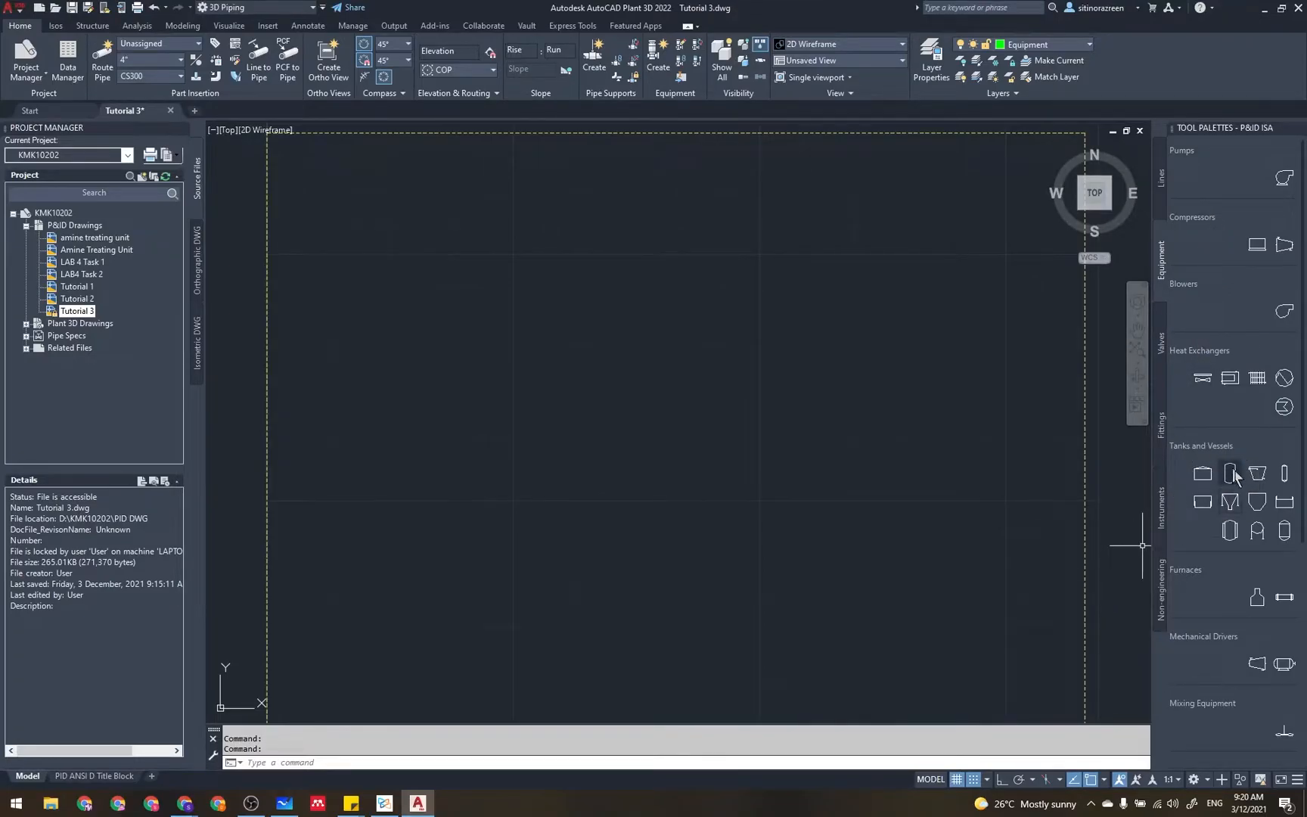
left_click(1230, 478)
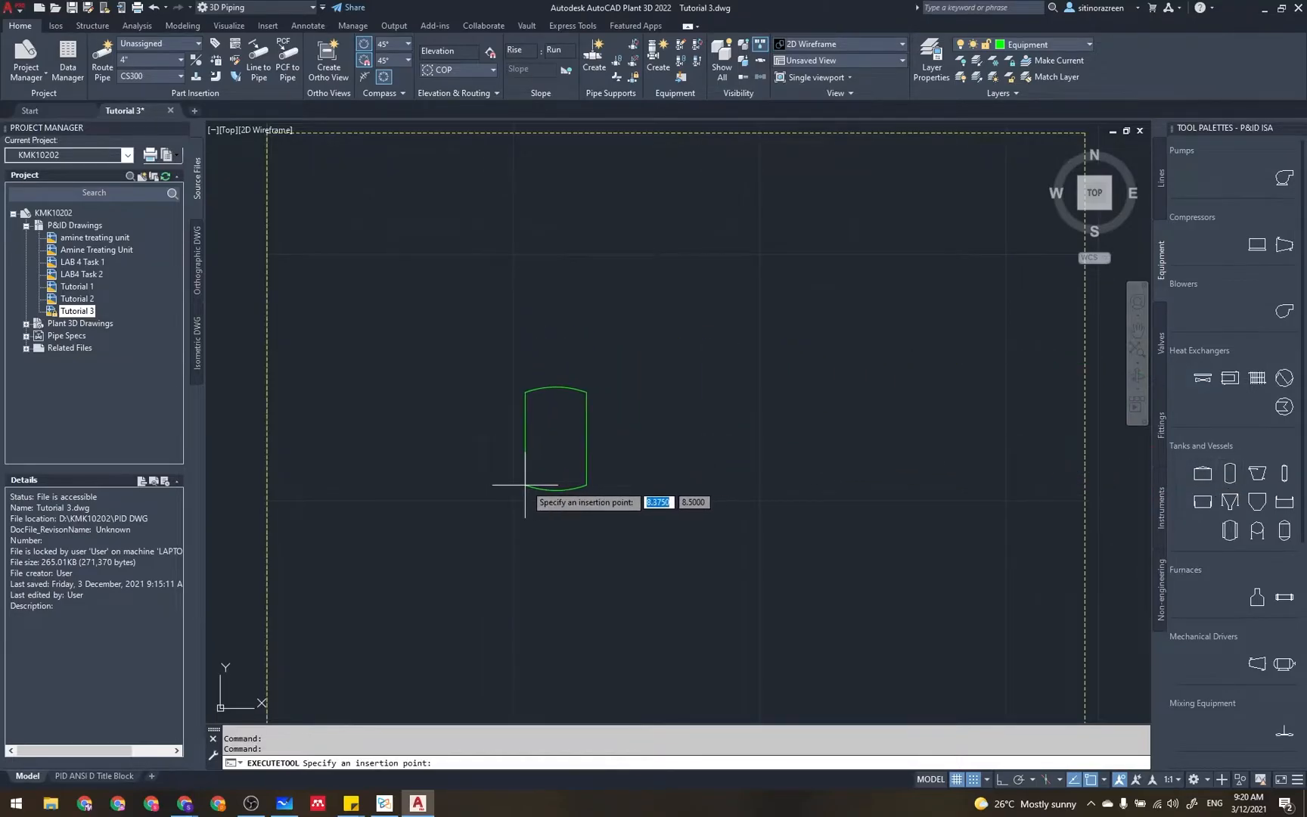
left_click(603, 478)
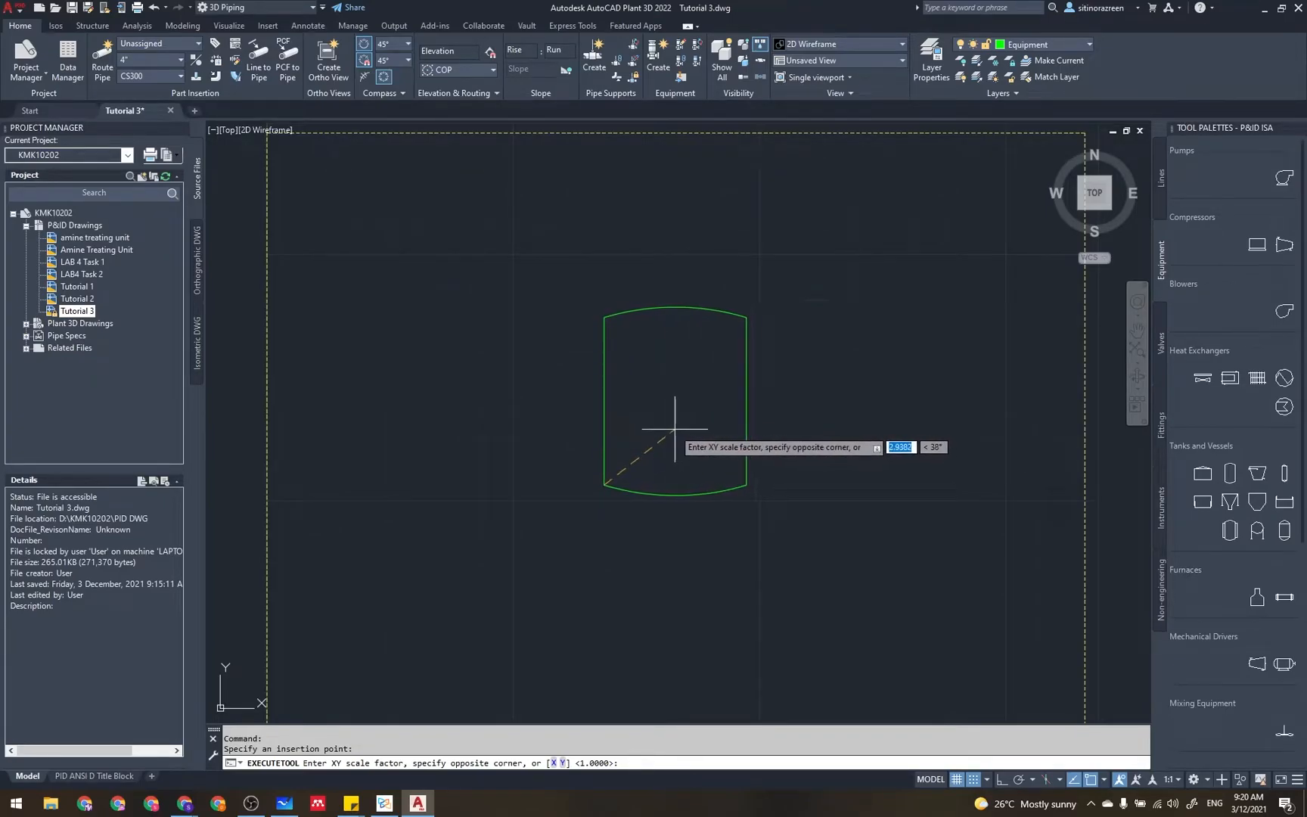
left_click(635, 450)
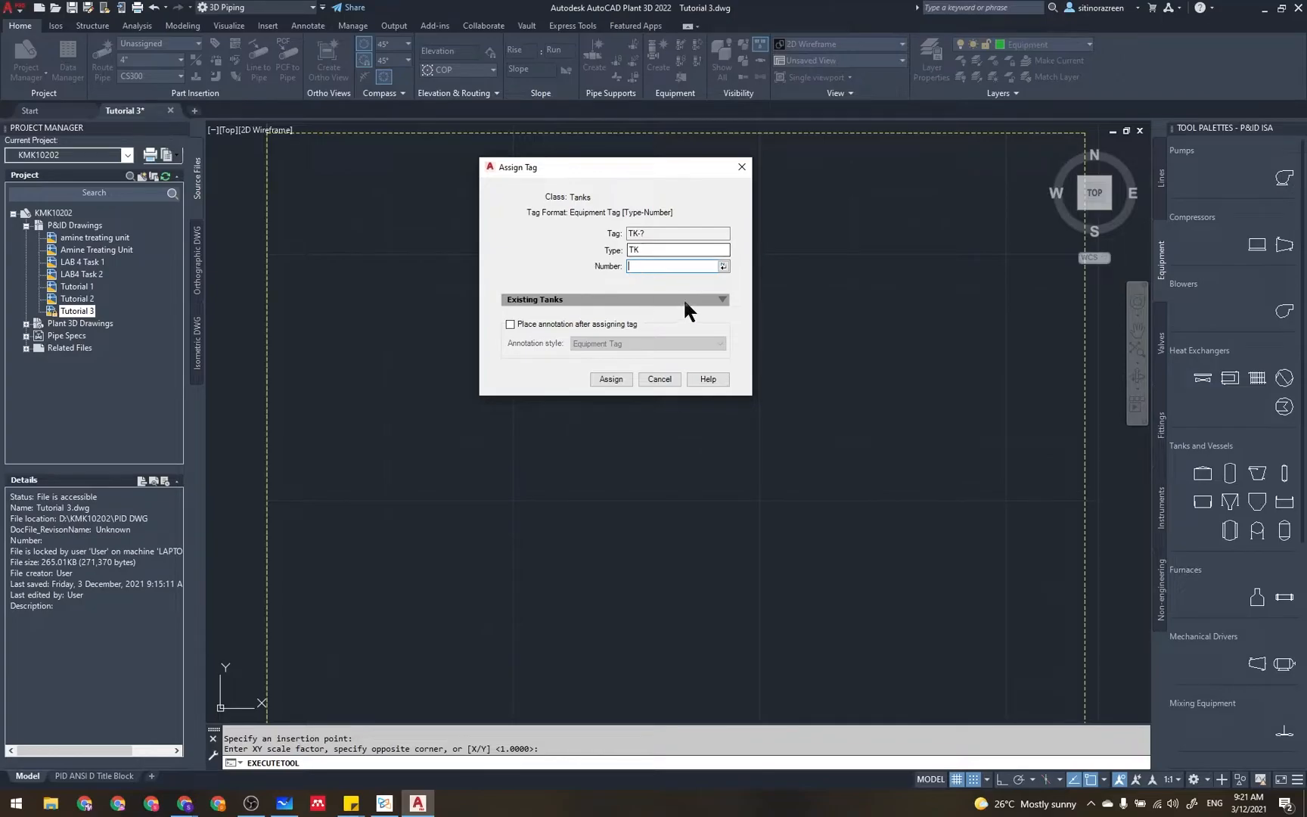
- Assign the vessel the tag TK-005 with the Equipment Tag annotation placed inside its outline
left_click(723, 266)
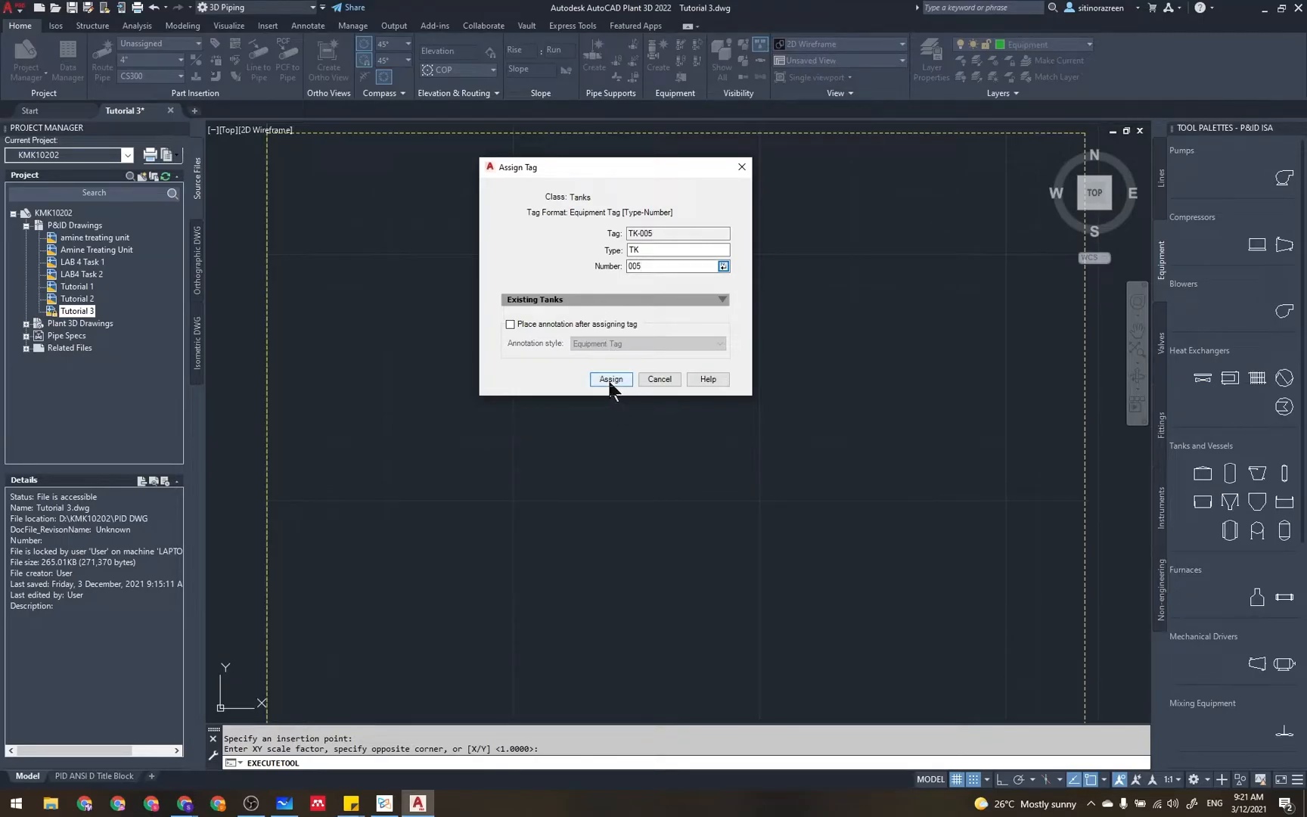
left_click(510, 325)
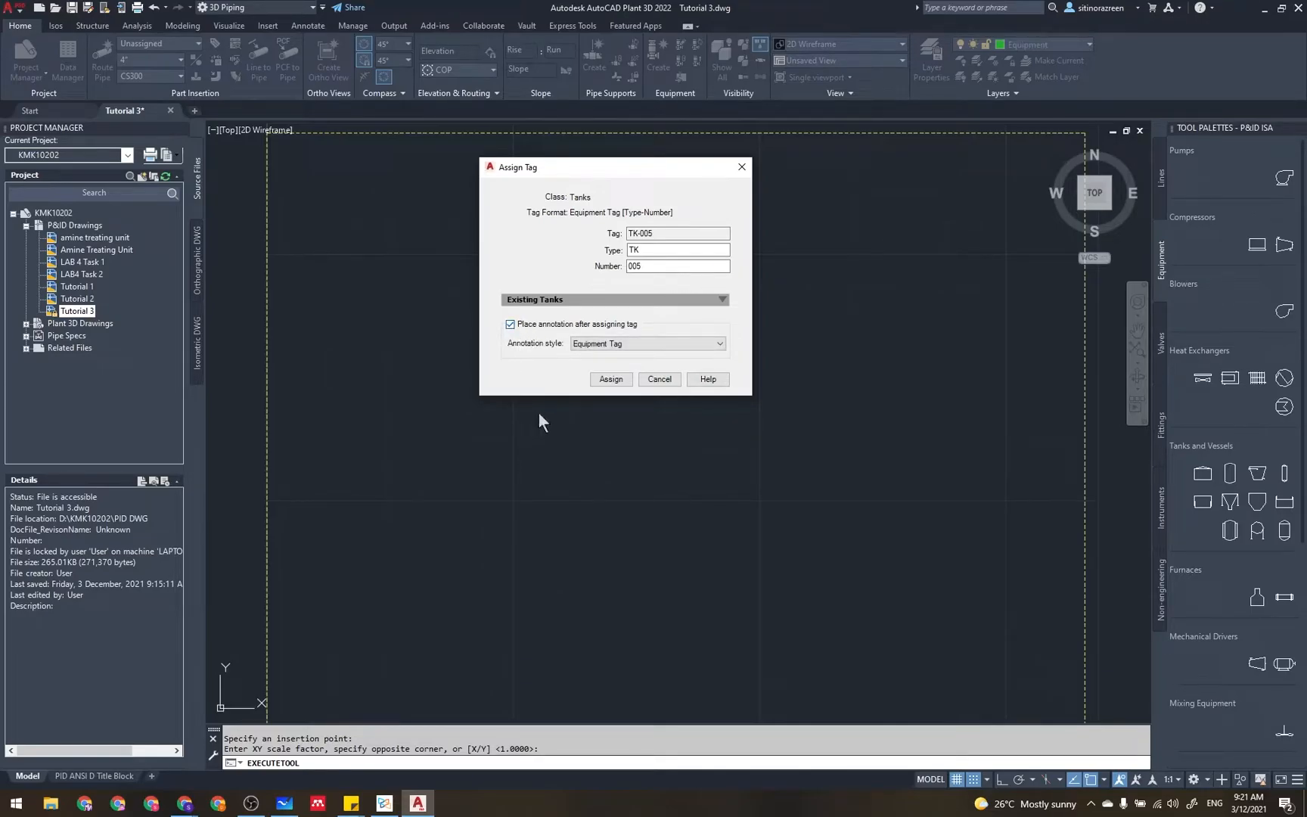
left_click(611, 380)
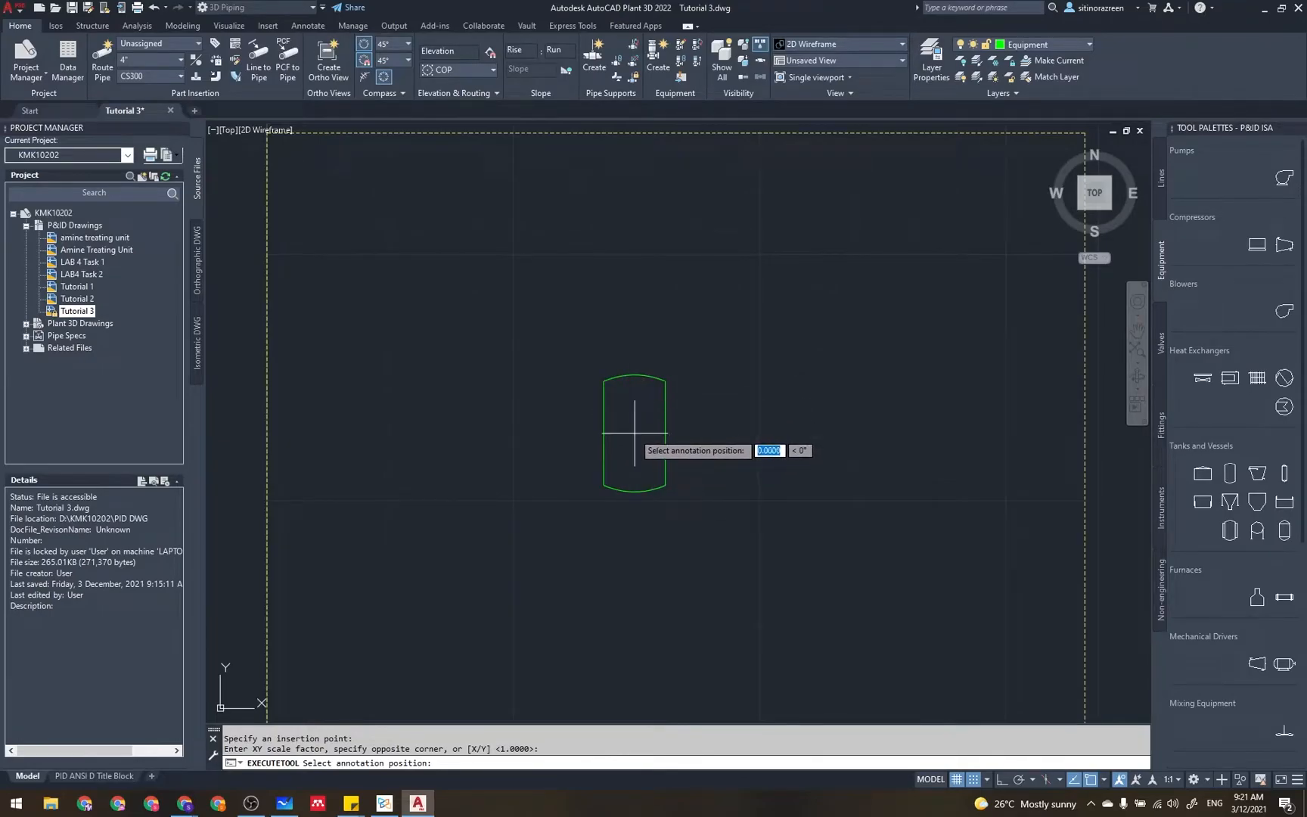
left_click(634, 433)
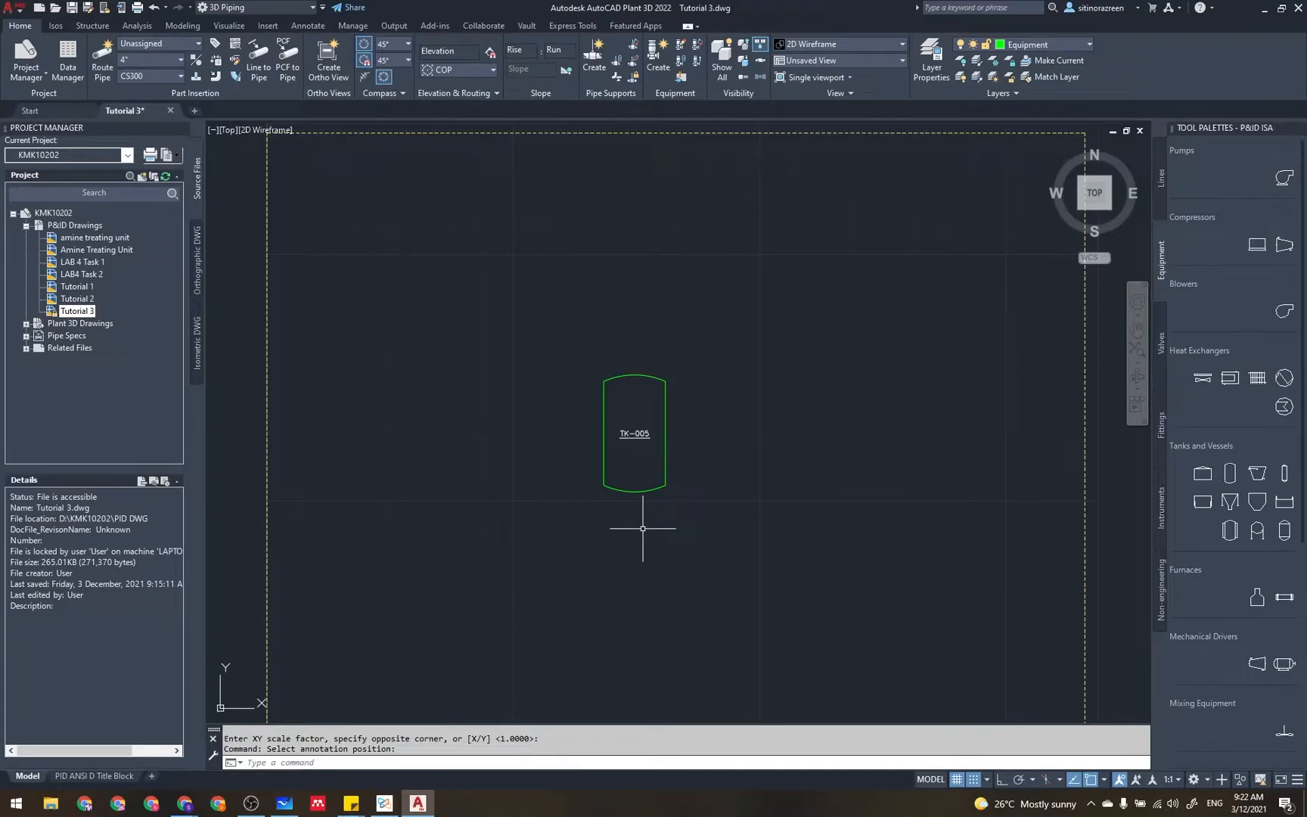
- Switch to the PDF manual and read the steps on tagging the vessel and arranging the pump and heat exchanger
left_click(385, 803)
scroll(615, 470, "down", 5)
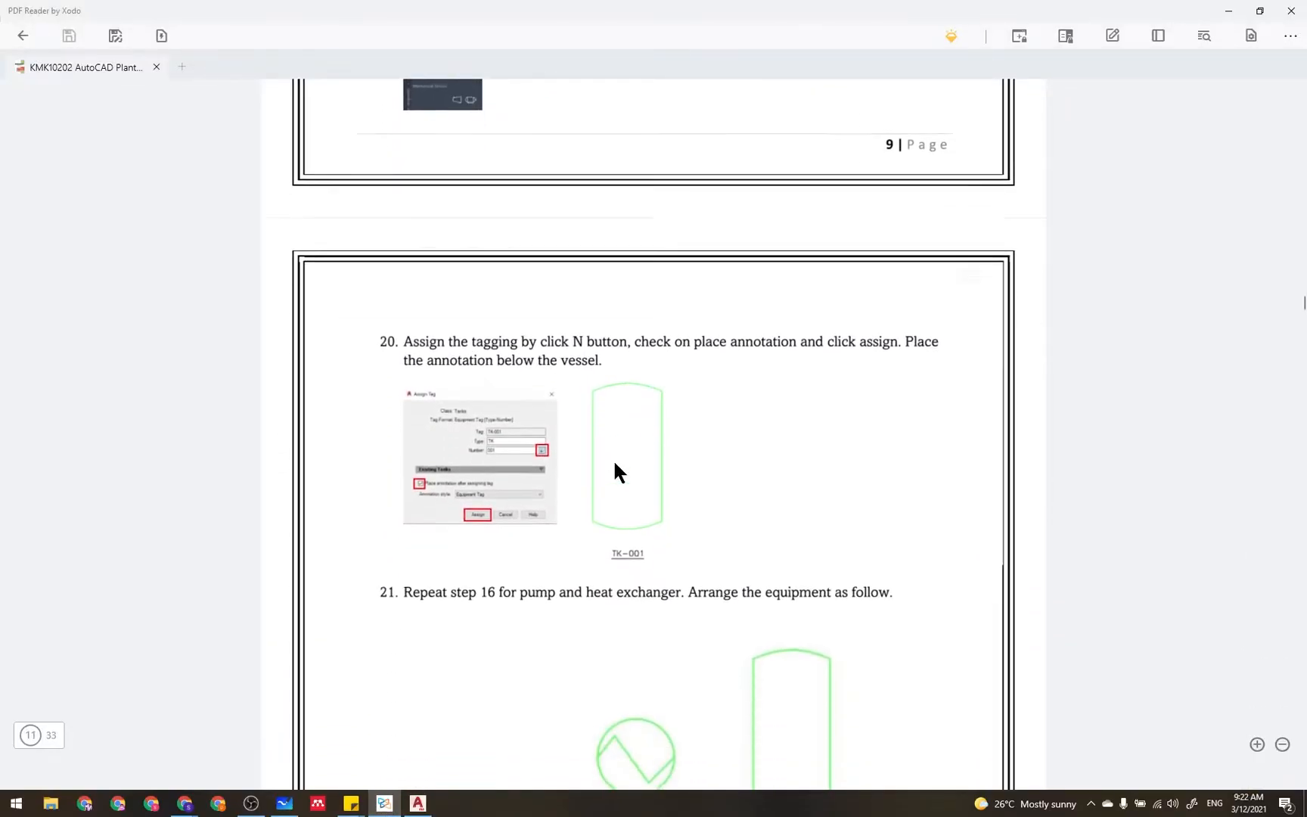
scroll(614, 464, "down", 3)
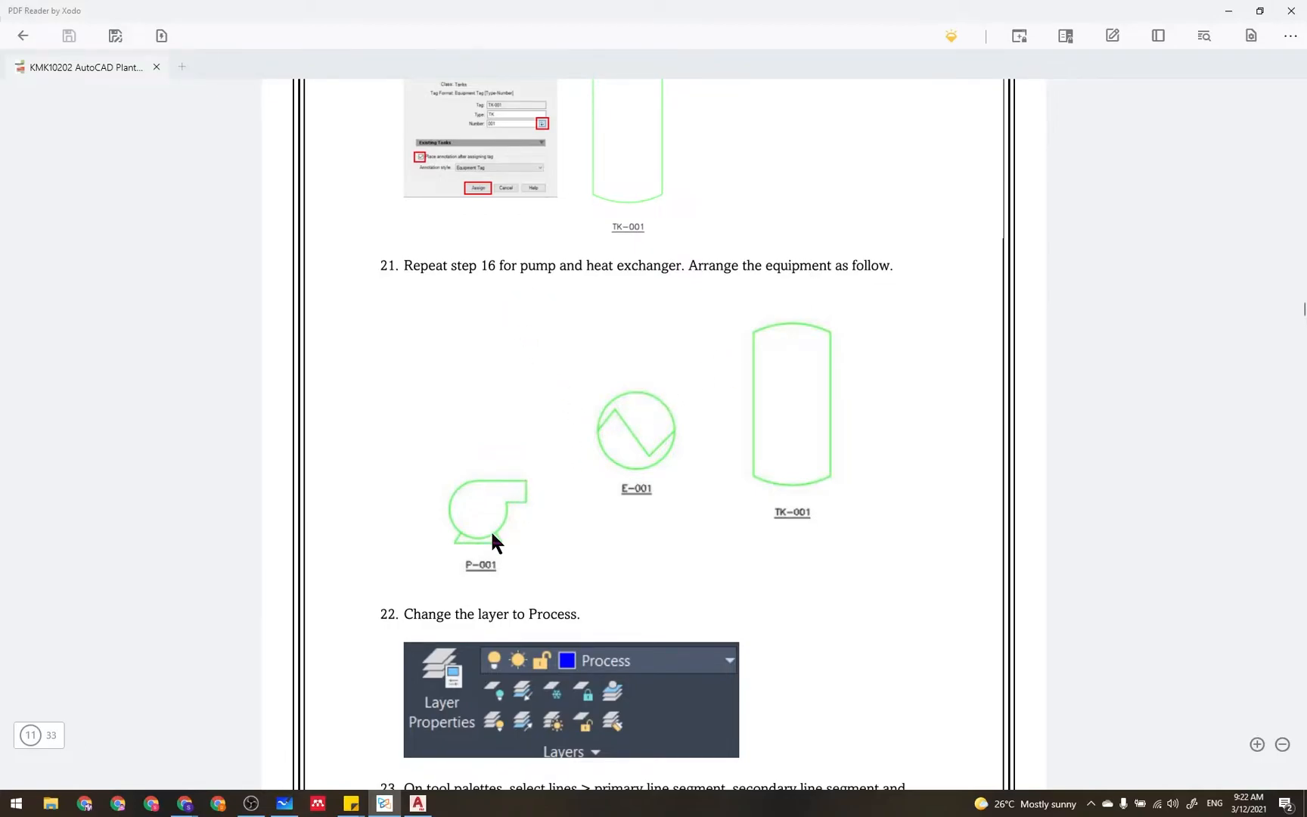
- Switch to AutoCAD Plant 3D and insert a pump to the lower left of the vessel, tagged P-004 with its annotation below
left_click(418, 804)
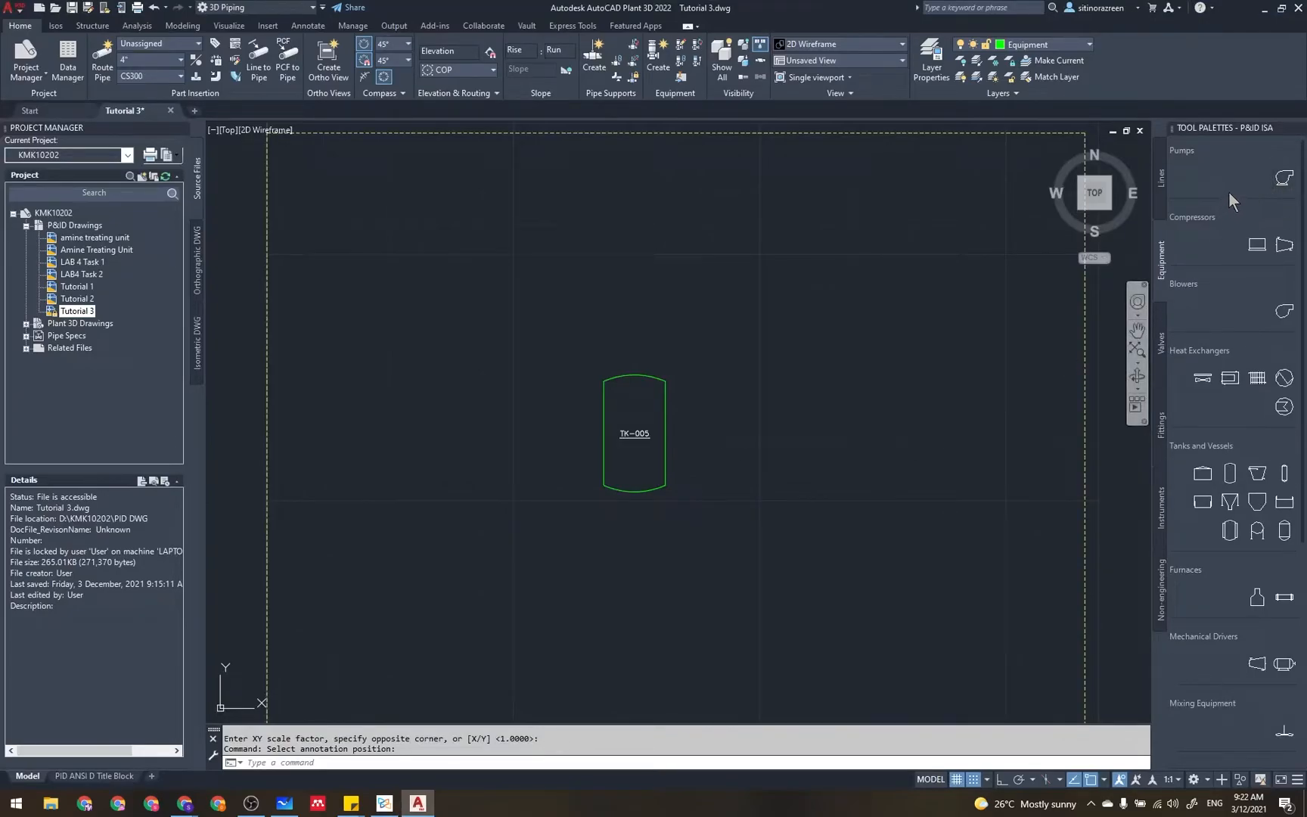
left_click(1283, 184)
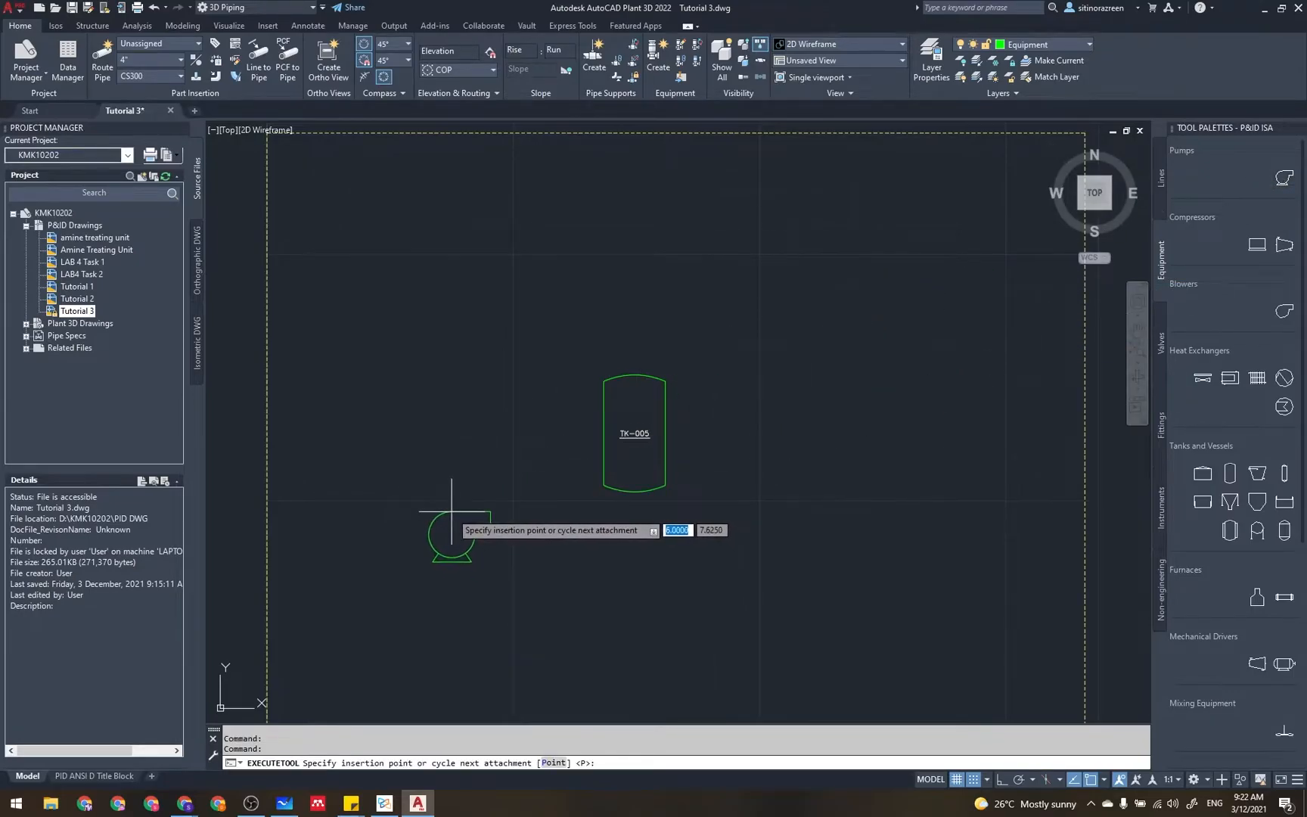
left_click(409, 541)
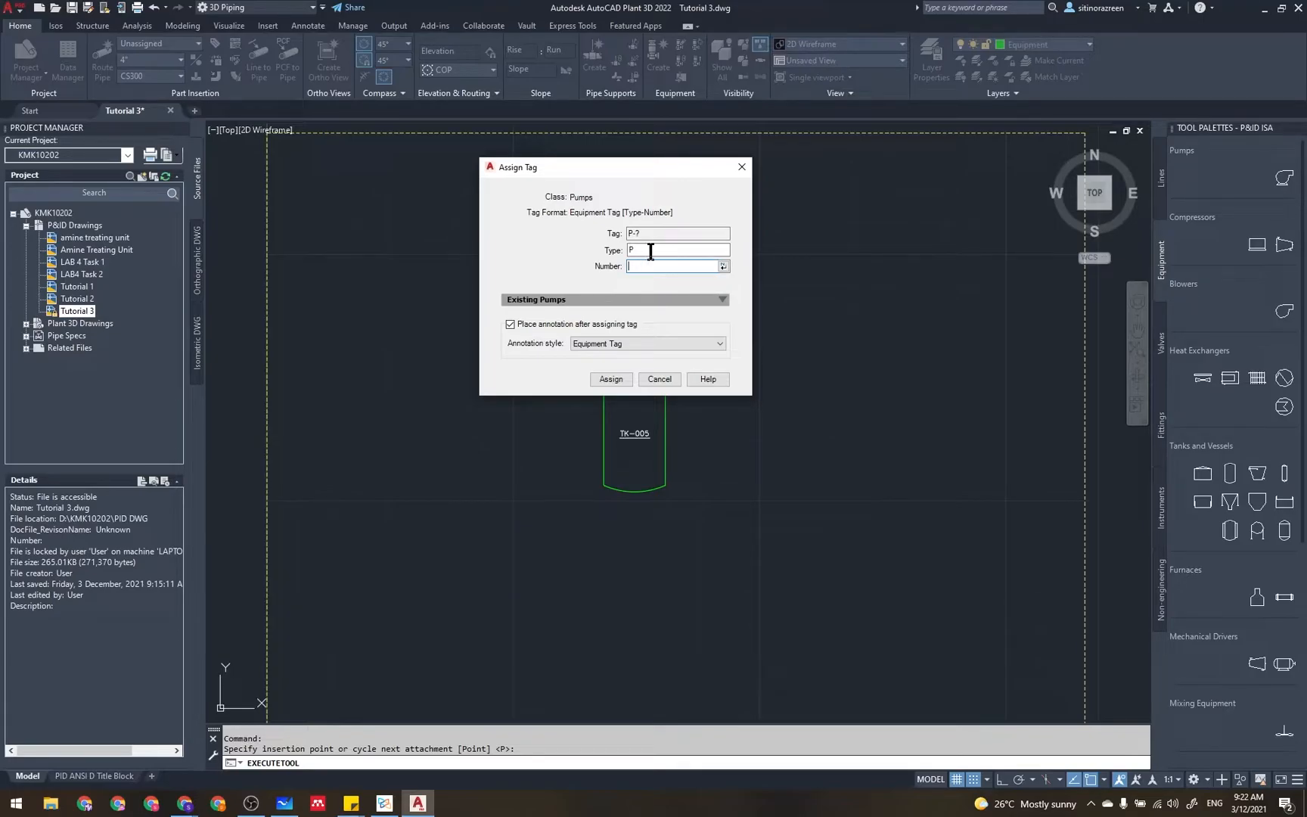
left_click(723, 266)
left_click(610, 379)
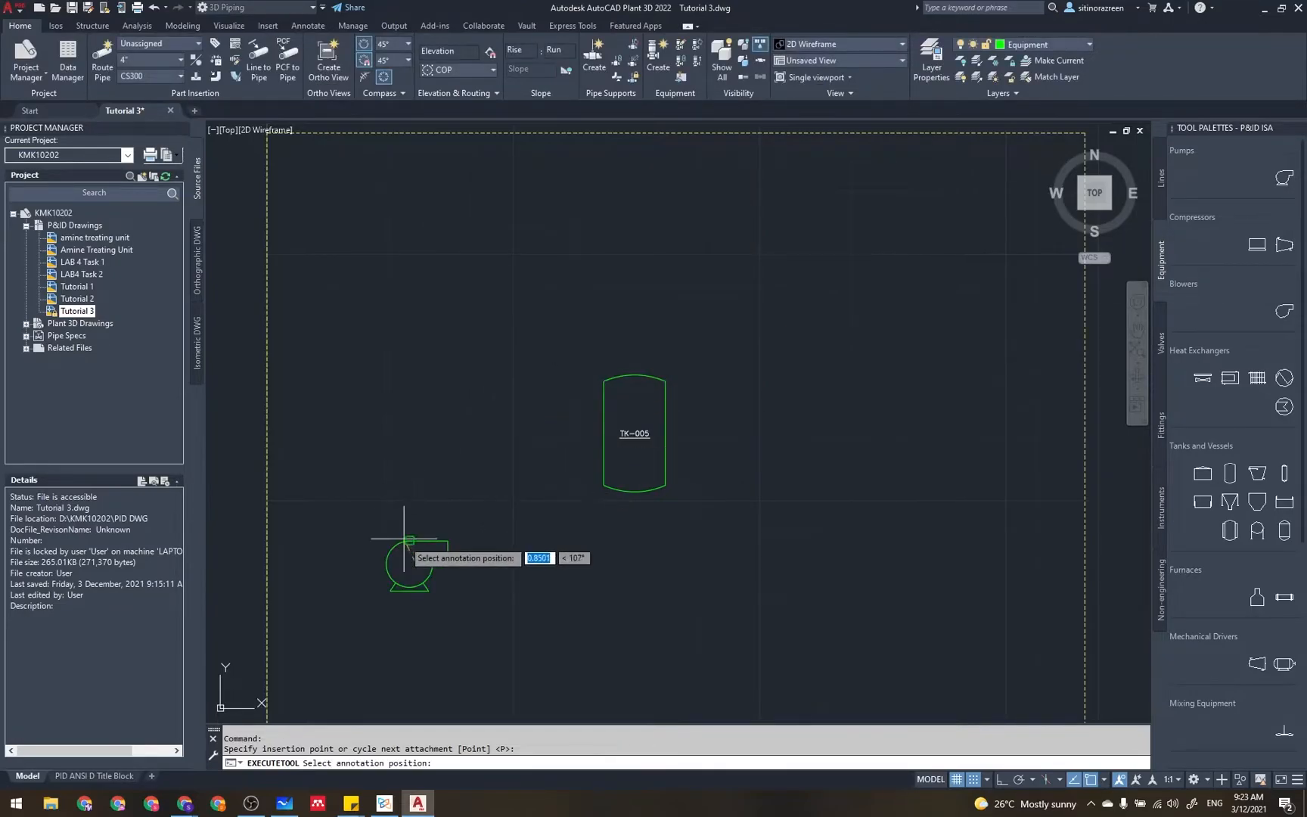
left_click(410, 602)
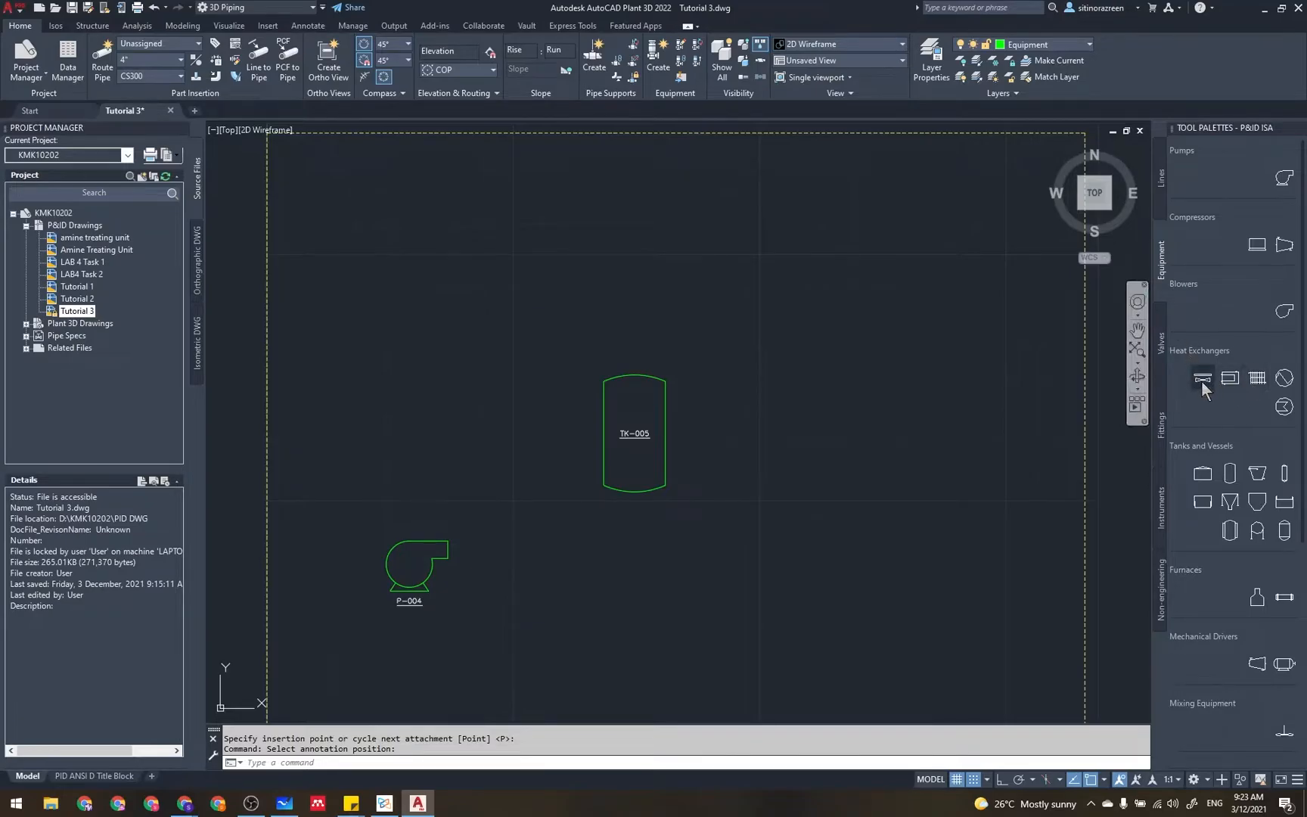
- Insert the circular heat exchanger with the zigzag line between pump and vessel, tagged E-004 with its annotation below
left_click(1286, 382)
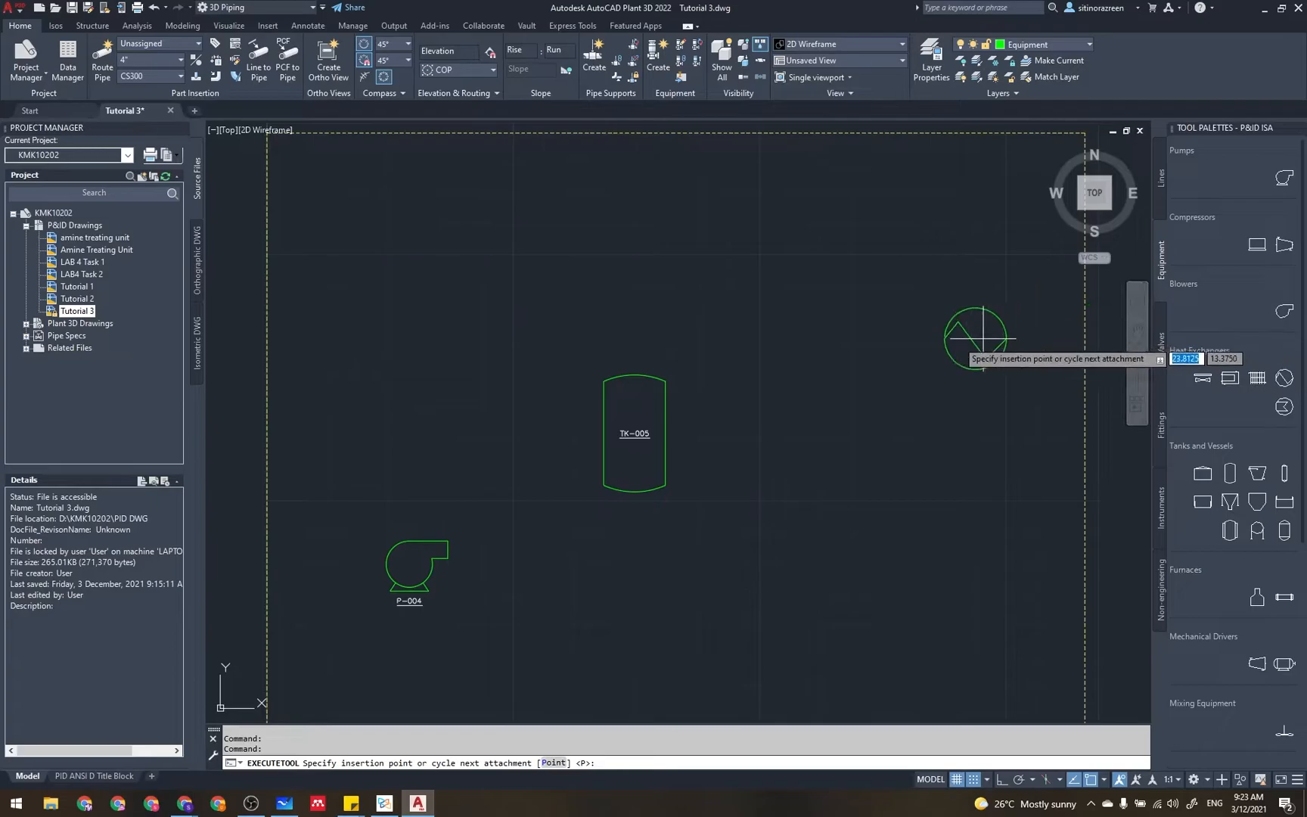
left_click(516, 479)
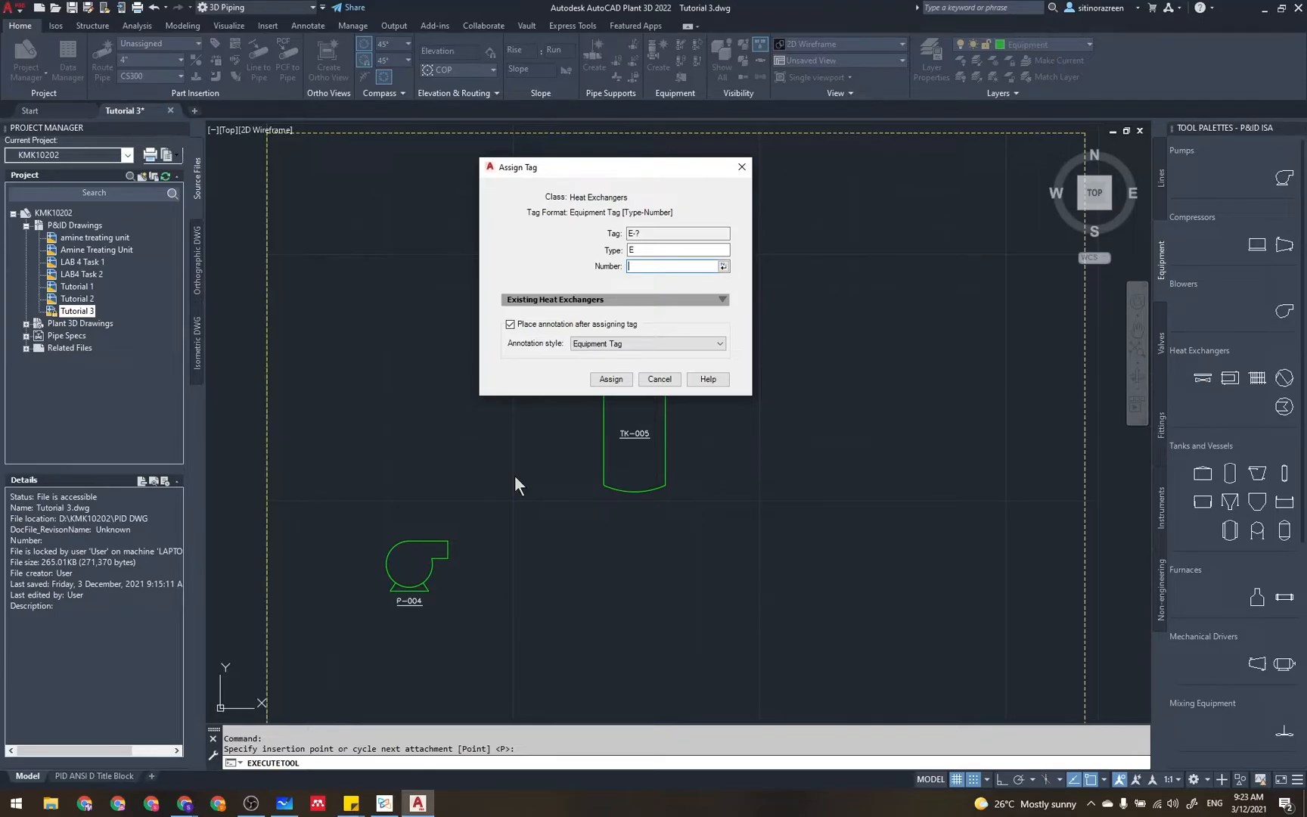
left_click(723, 266)
left_click(611, 379)
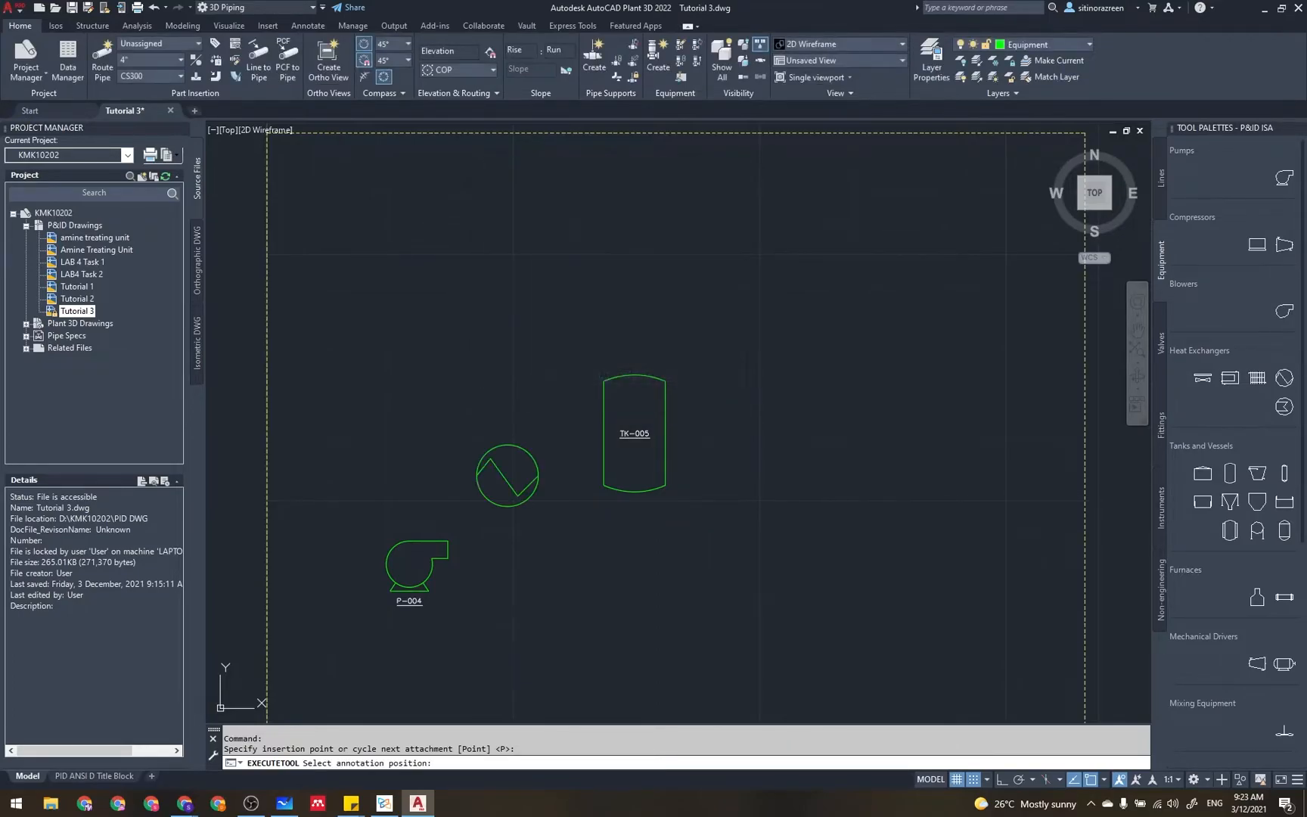
left_click(508, 522)
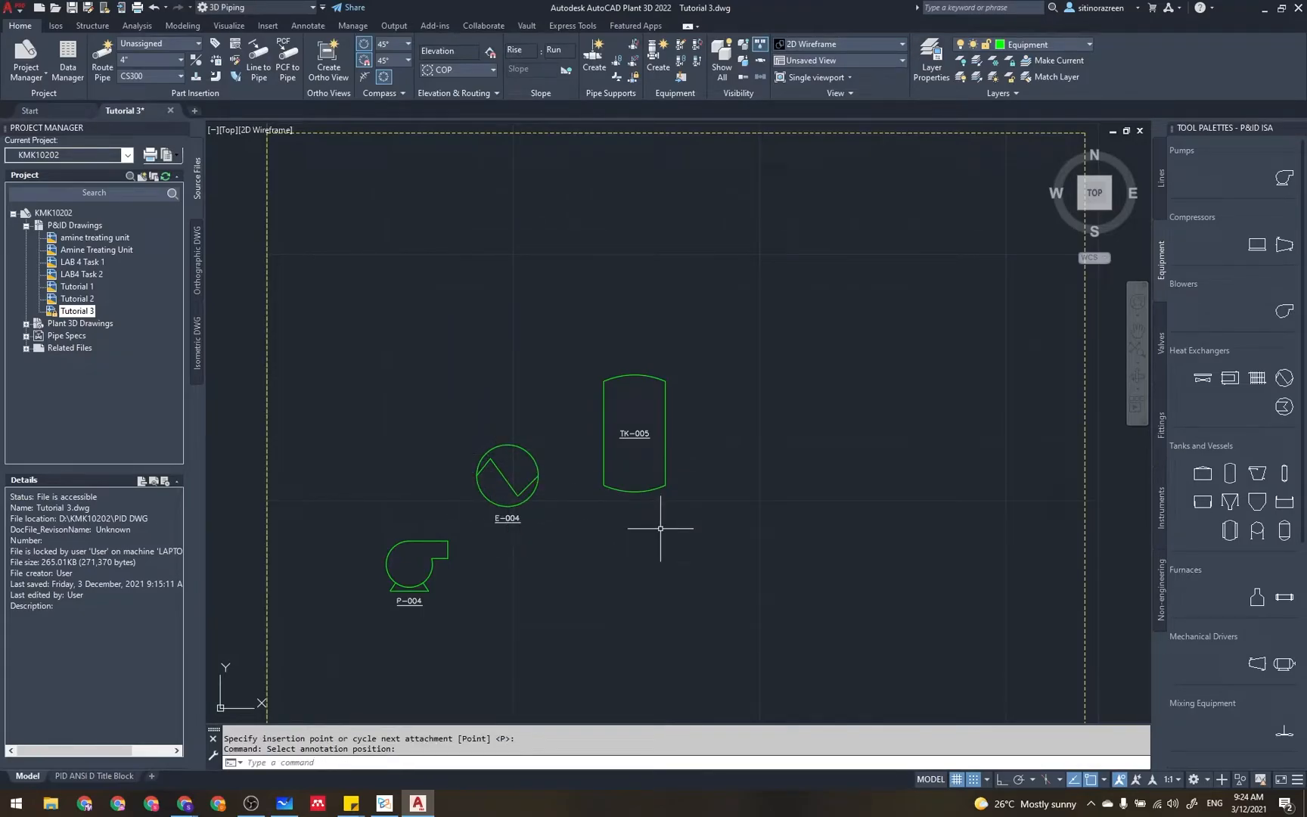
- Move vessel TK-005 horizontally to the right and heat exchanger E-004 about 2.07 units right to widen the equipment spacing
left_click(647, 376)
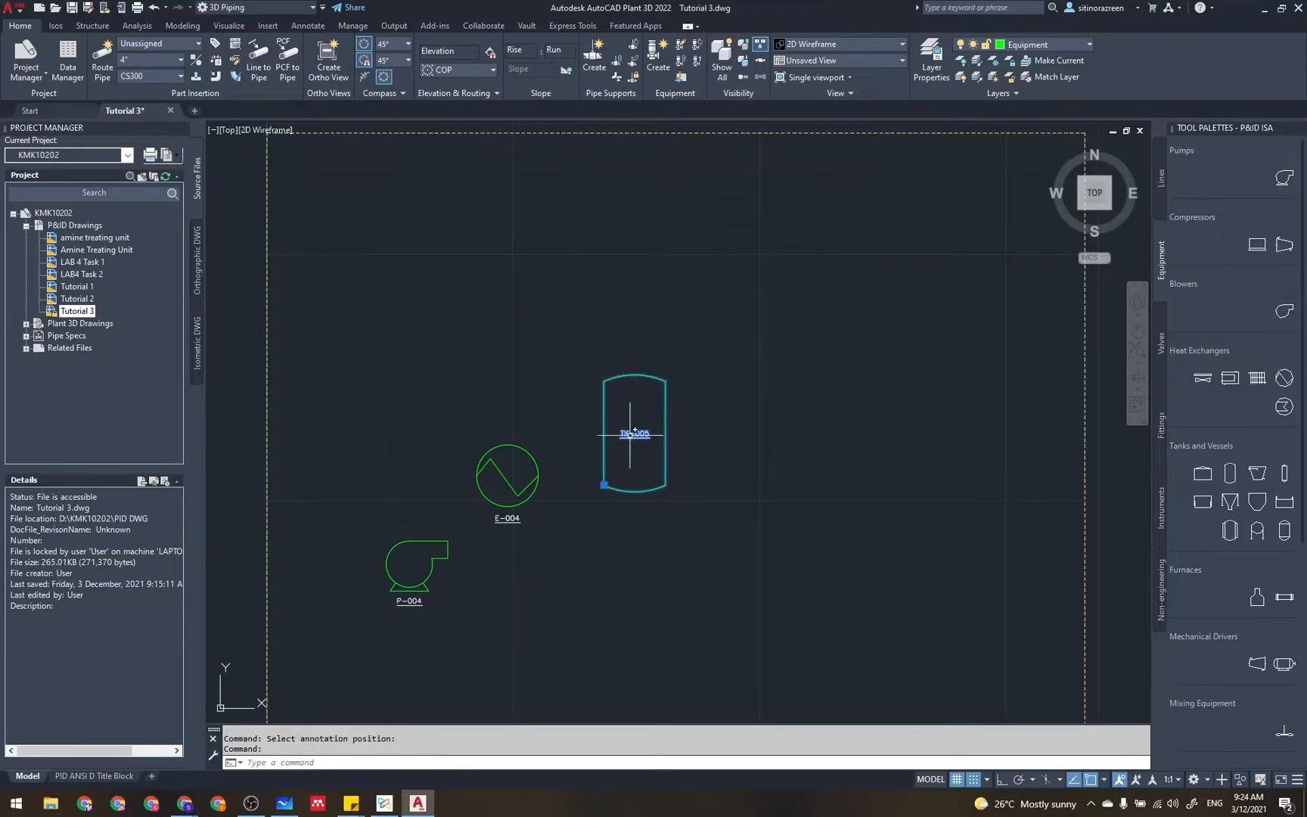
left_click(603, 485)
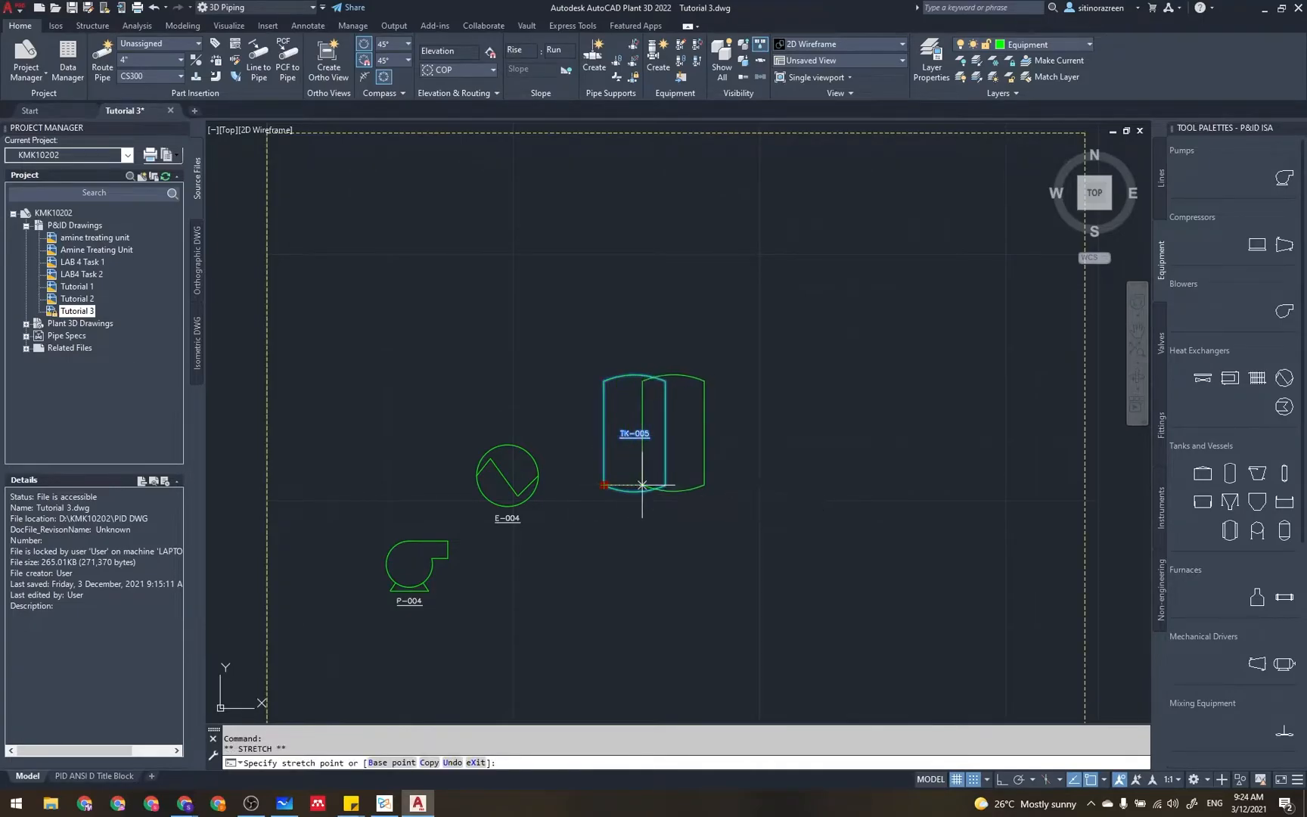
left_click(696, 484)
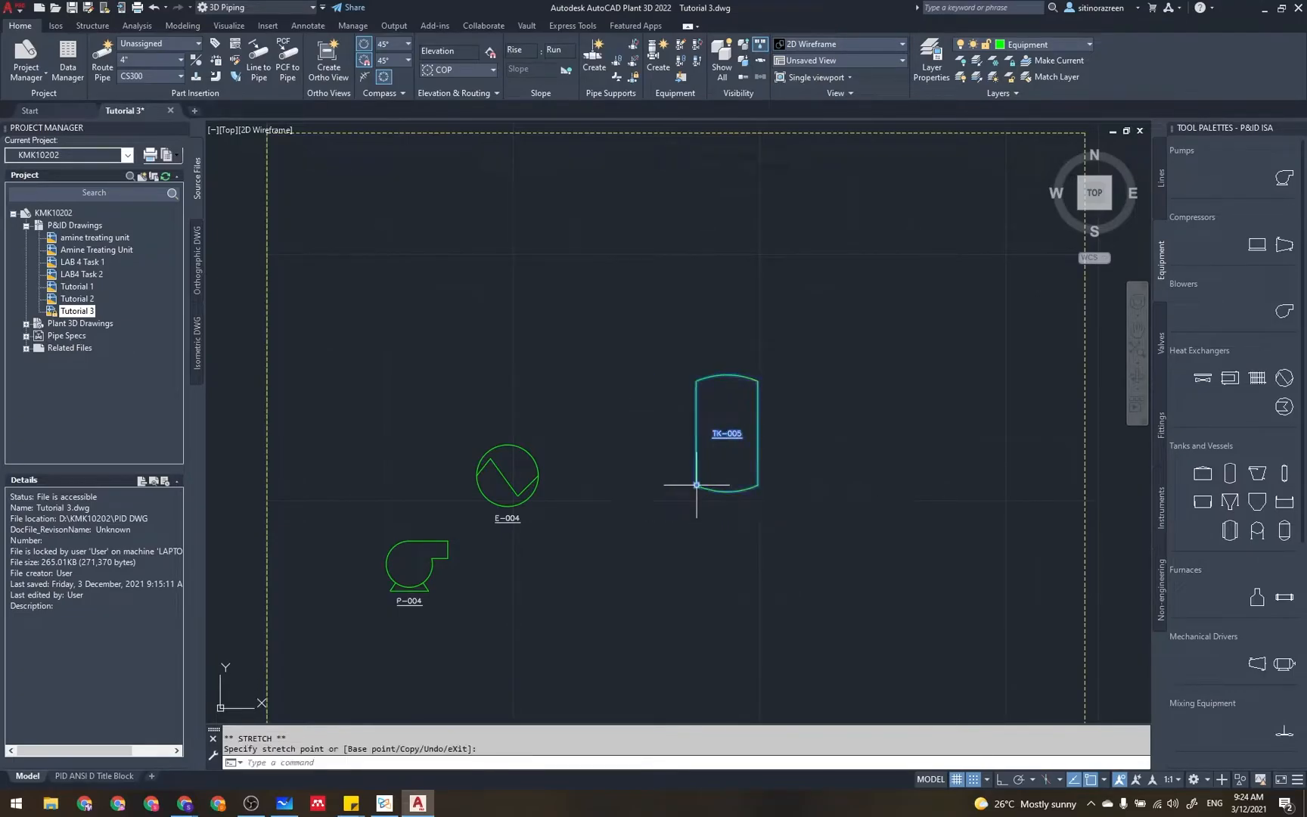
left_click(528, 488)
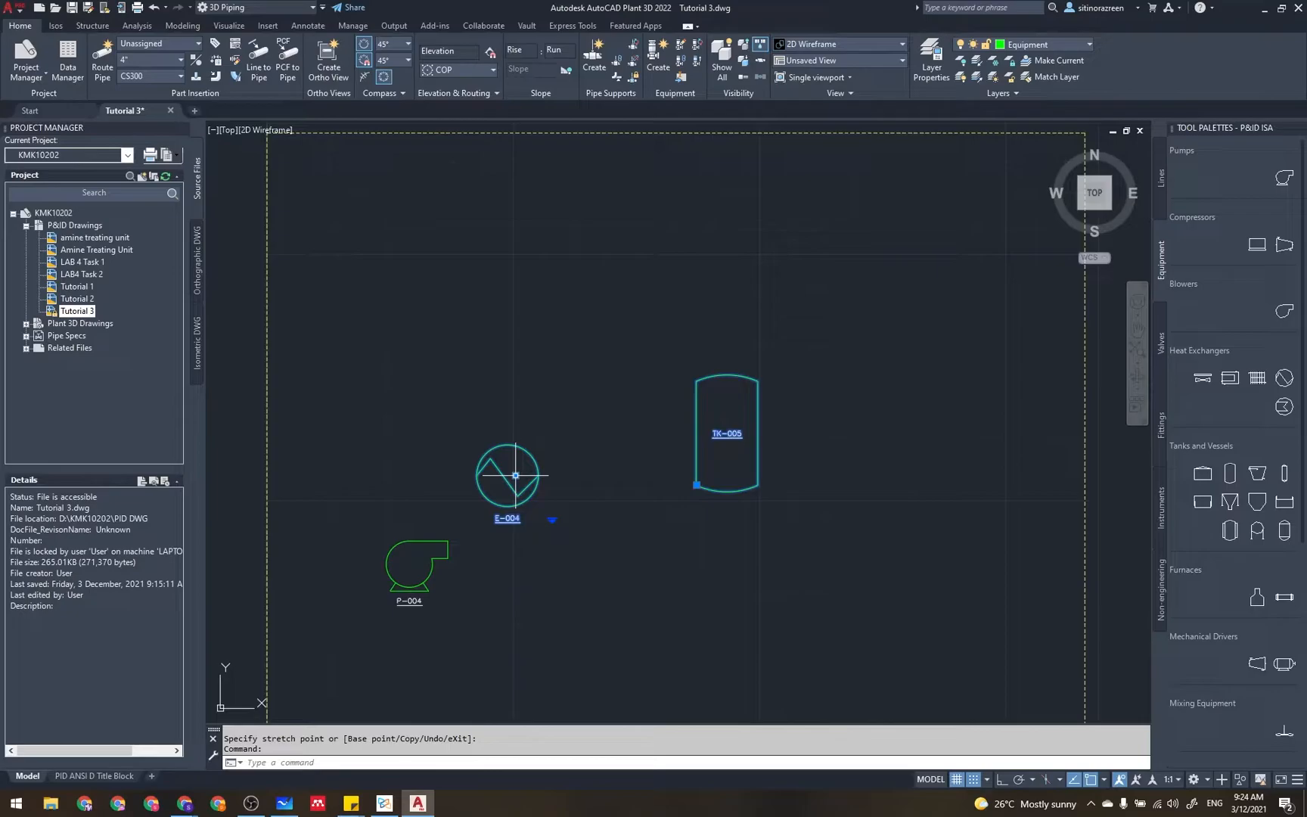
left_click(515, 475)
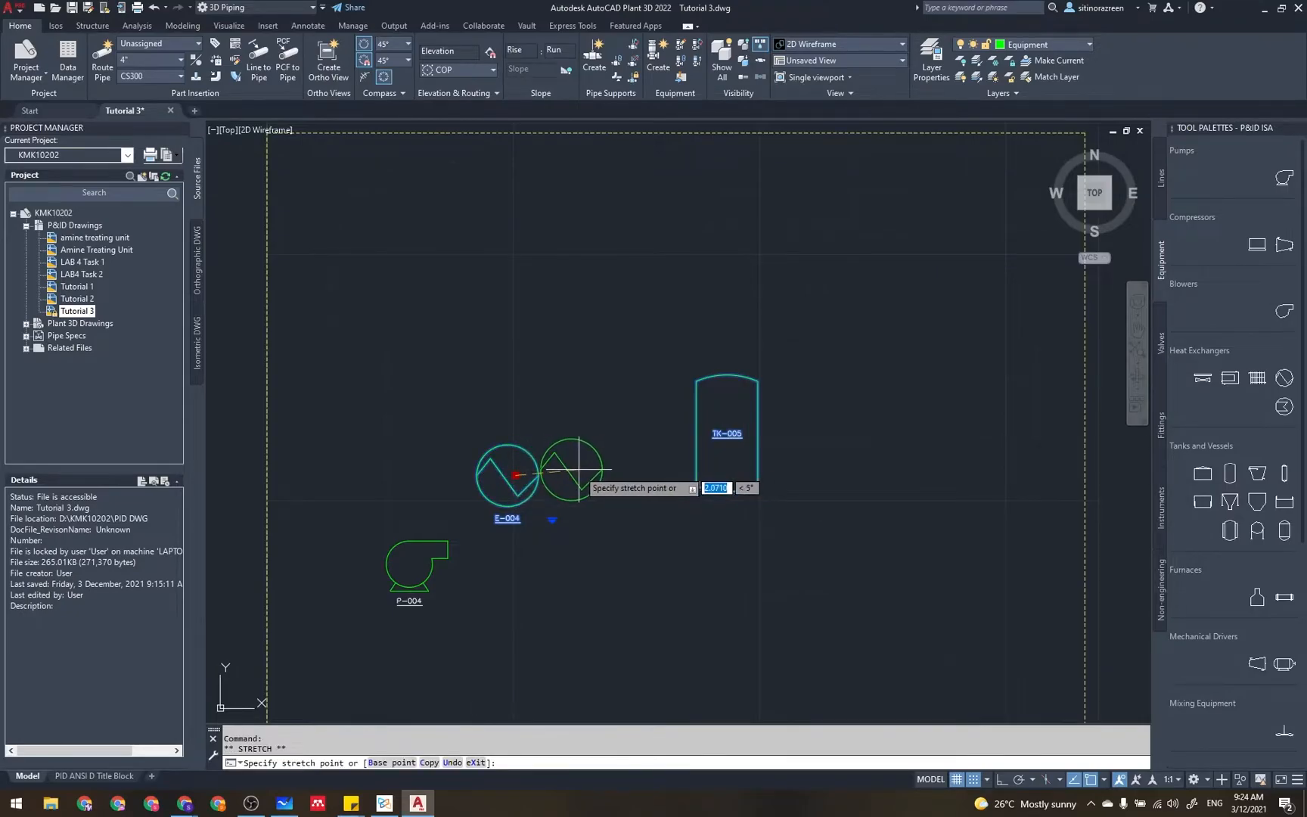
left_click(578, 469)
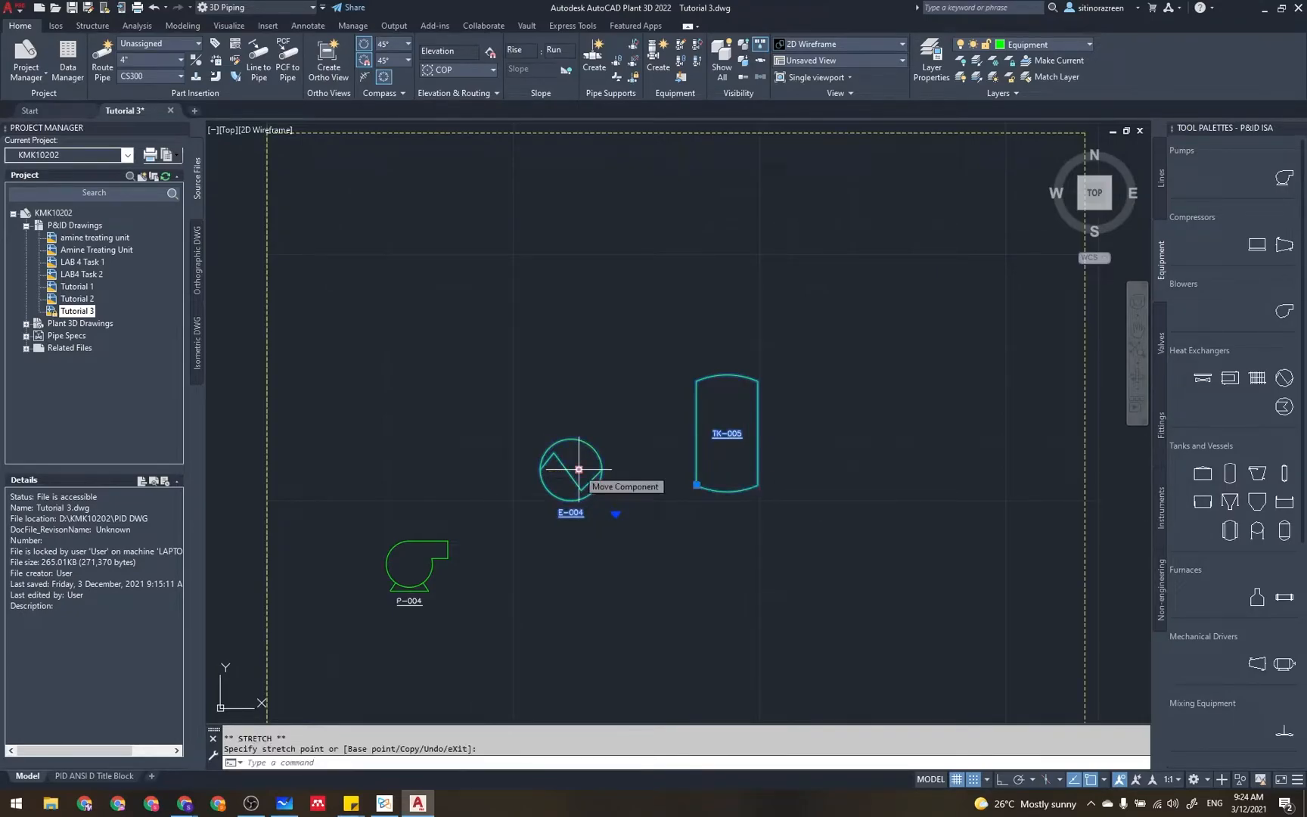
left_click(696, 549)
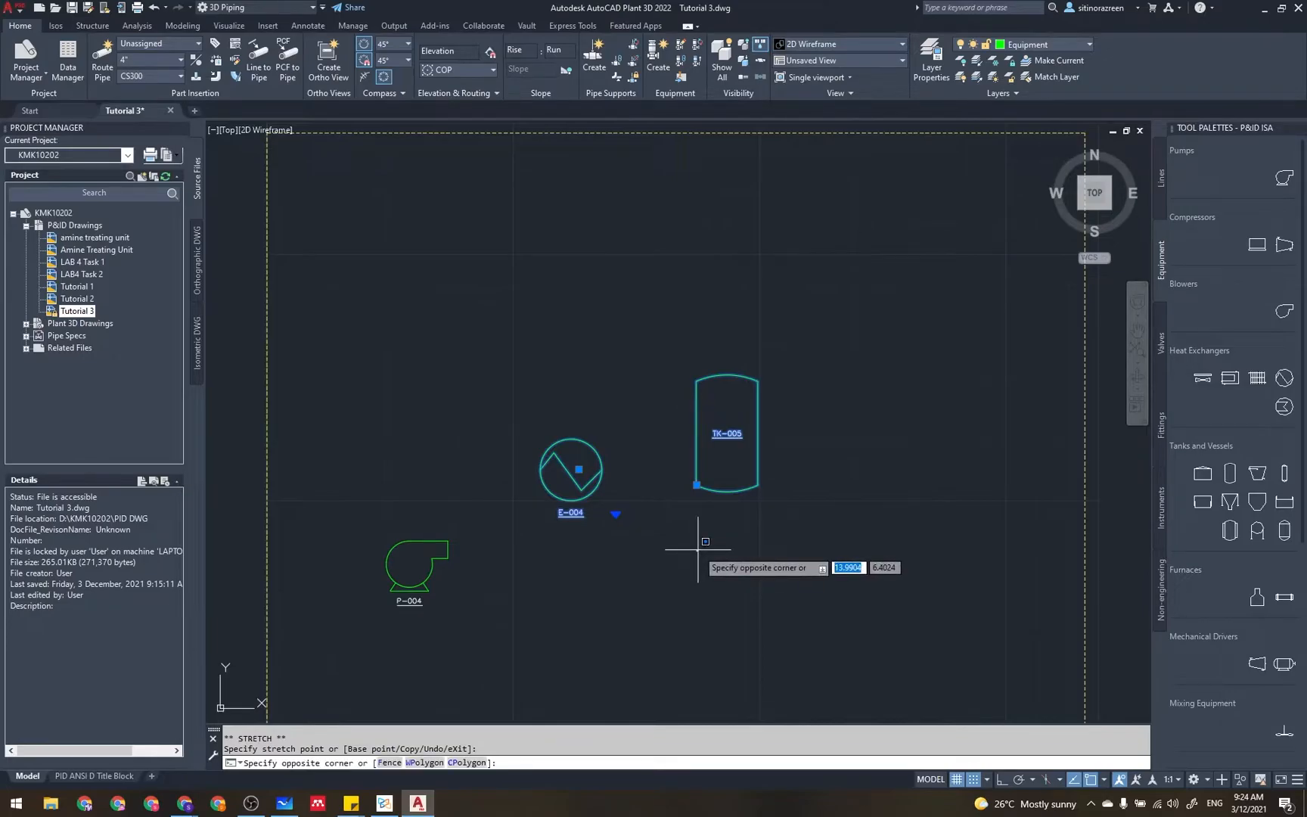
key("Escape")
key("Escape")
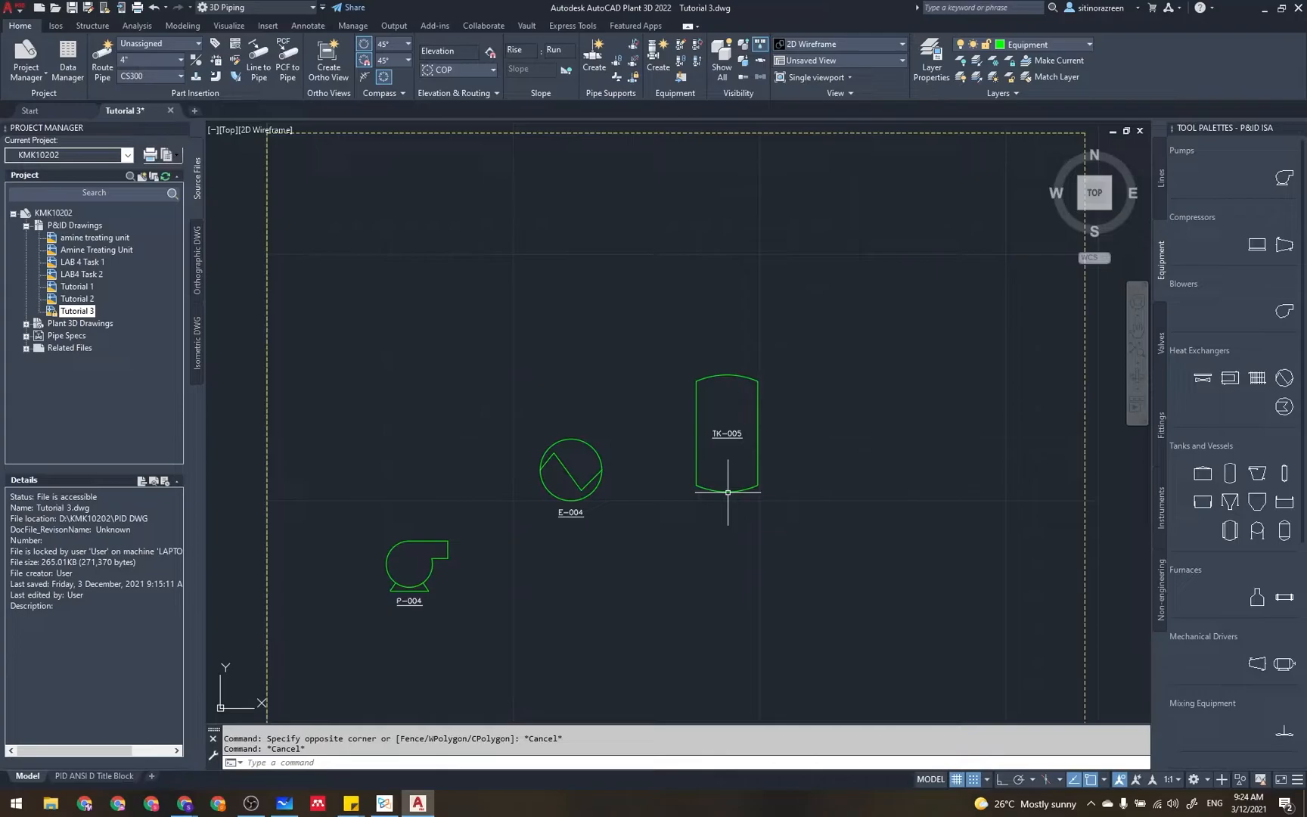
- Copy vessel TK-005 and paste the duplicate to its upper right
left_click(757, 411)
key("ctrl+c")
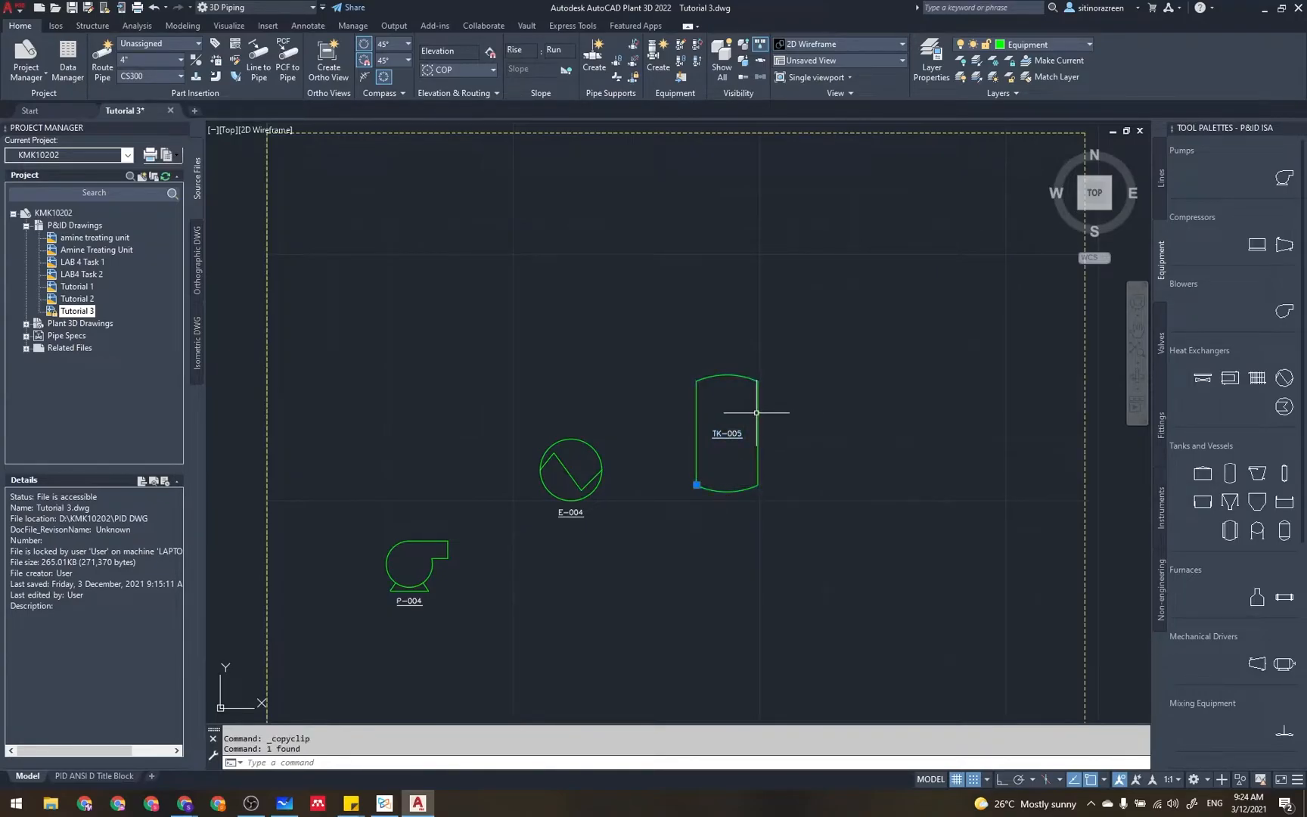
key("ctrl+v")
left_click(869, 415)
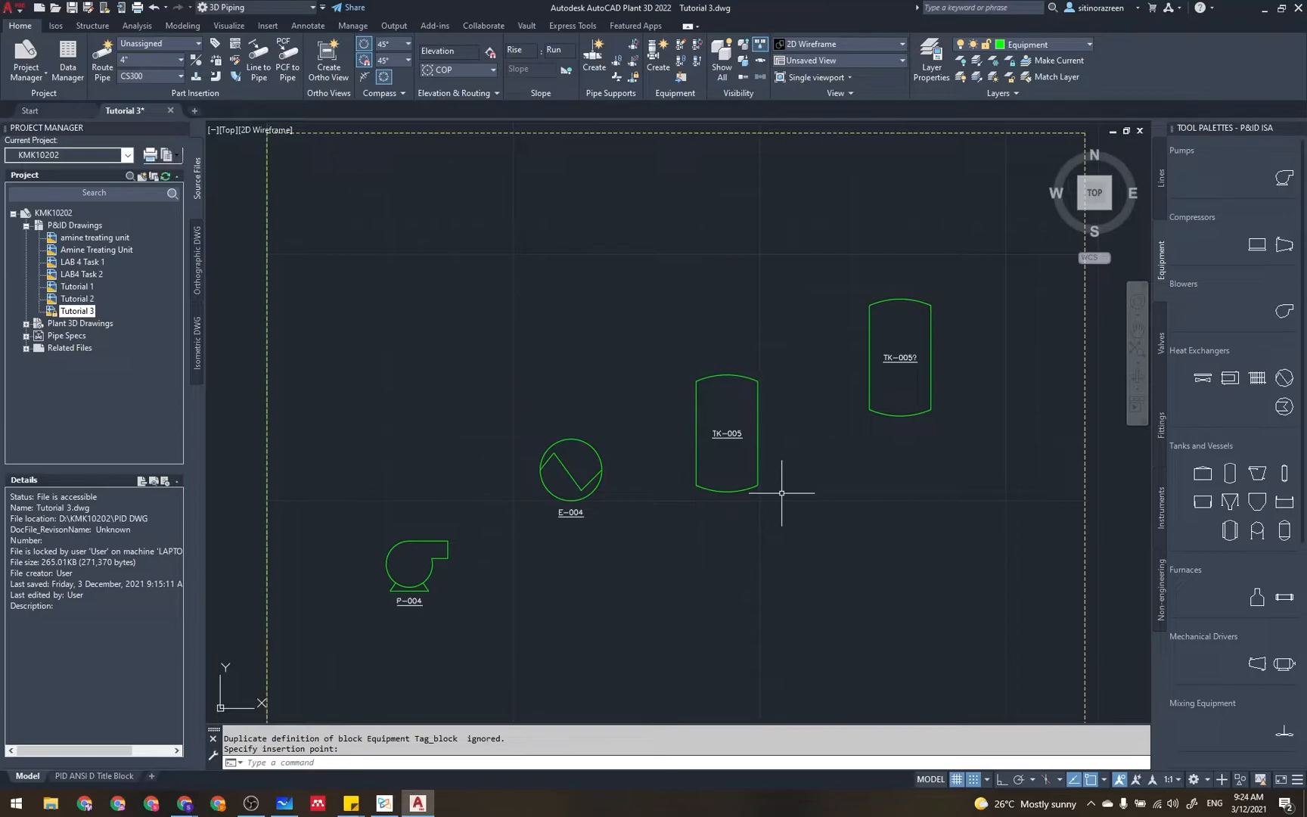
- Copy pump P-004 and paste the duplicate well above the original, near the drawing's upper left
left_click(428, 539)
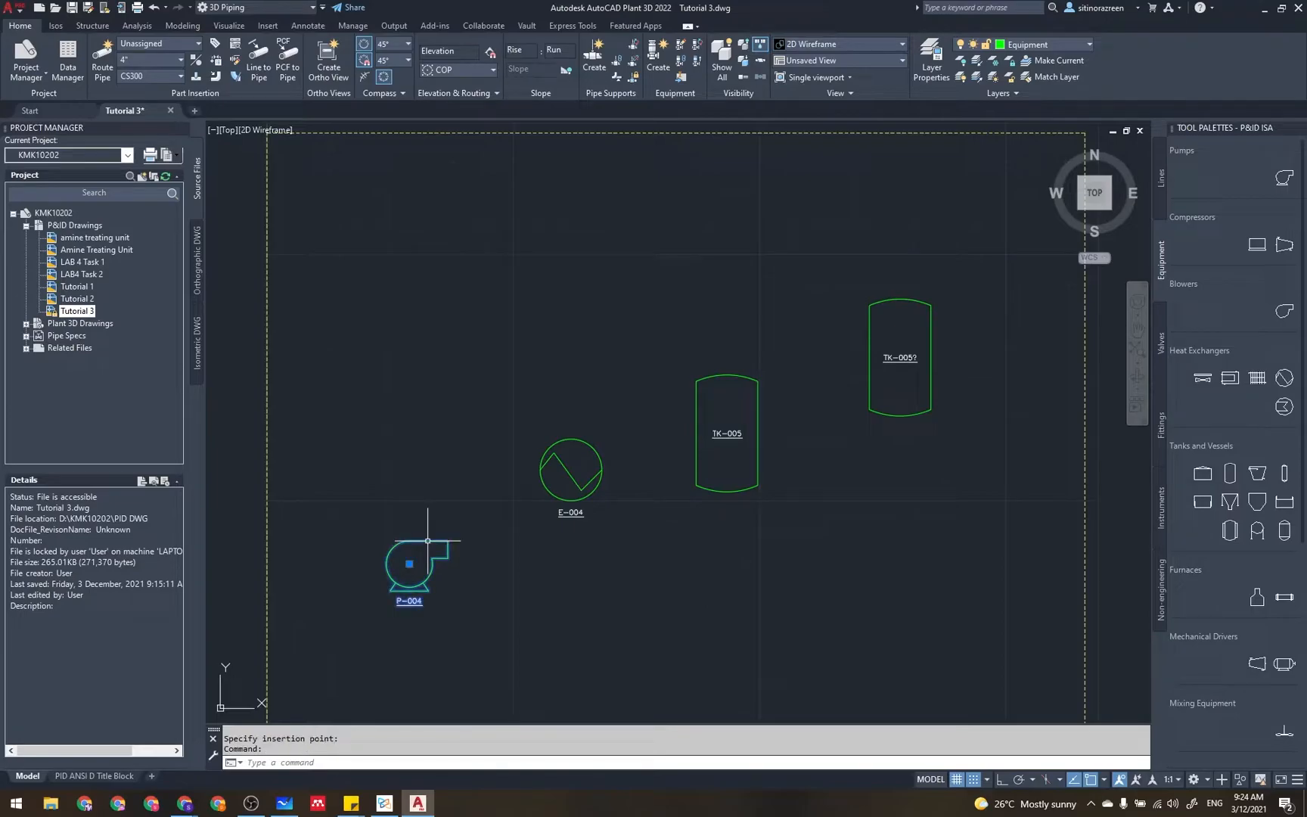
key("ctrl+c")
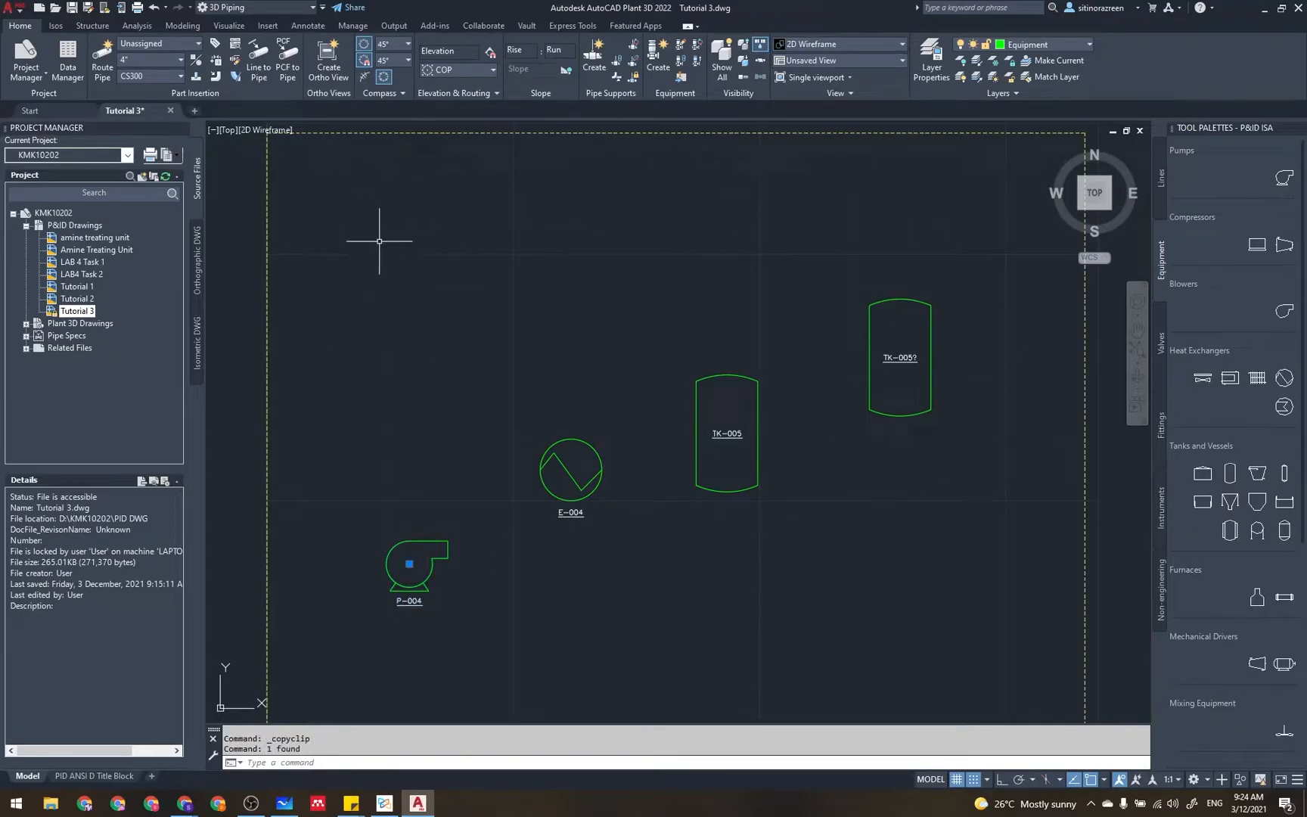
left_click(388, 231)
key("ctrl+v")
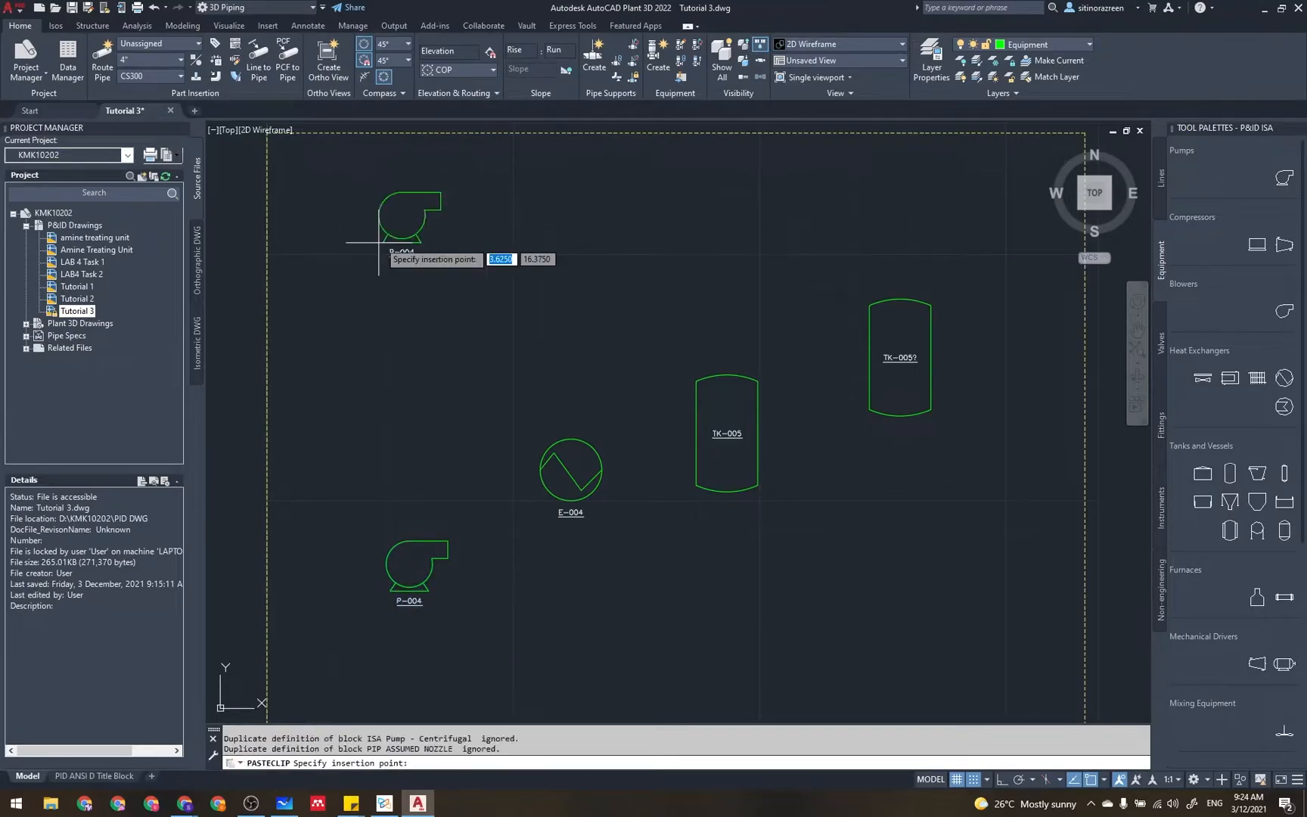
left_click(381, 291)
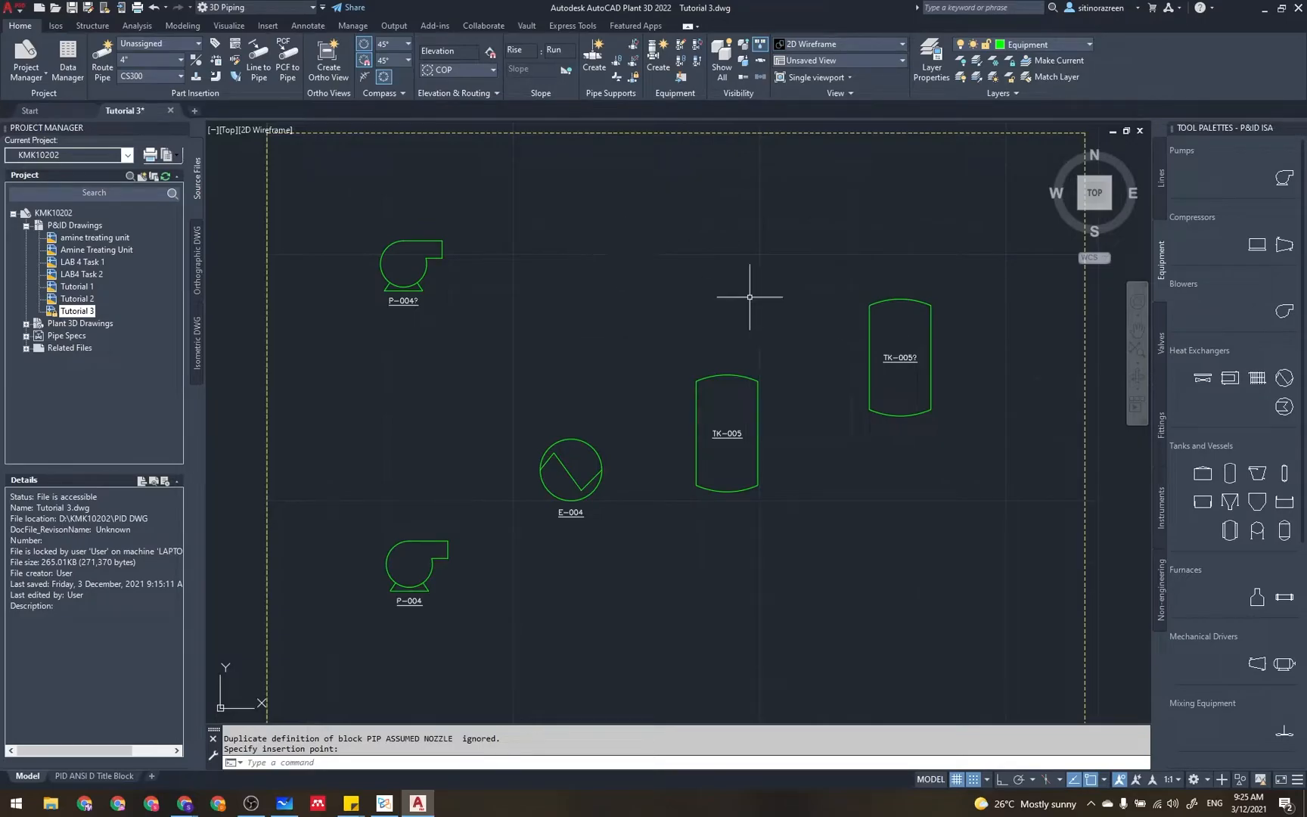
- Change the copied vessel's tag number to 006 so its annotation reads TK-006
double_click(905, 358)
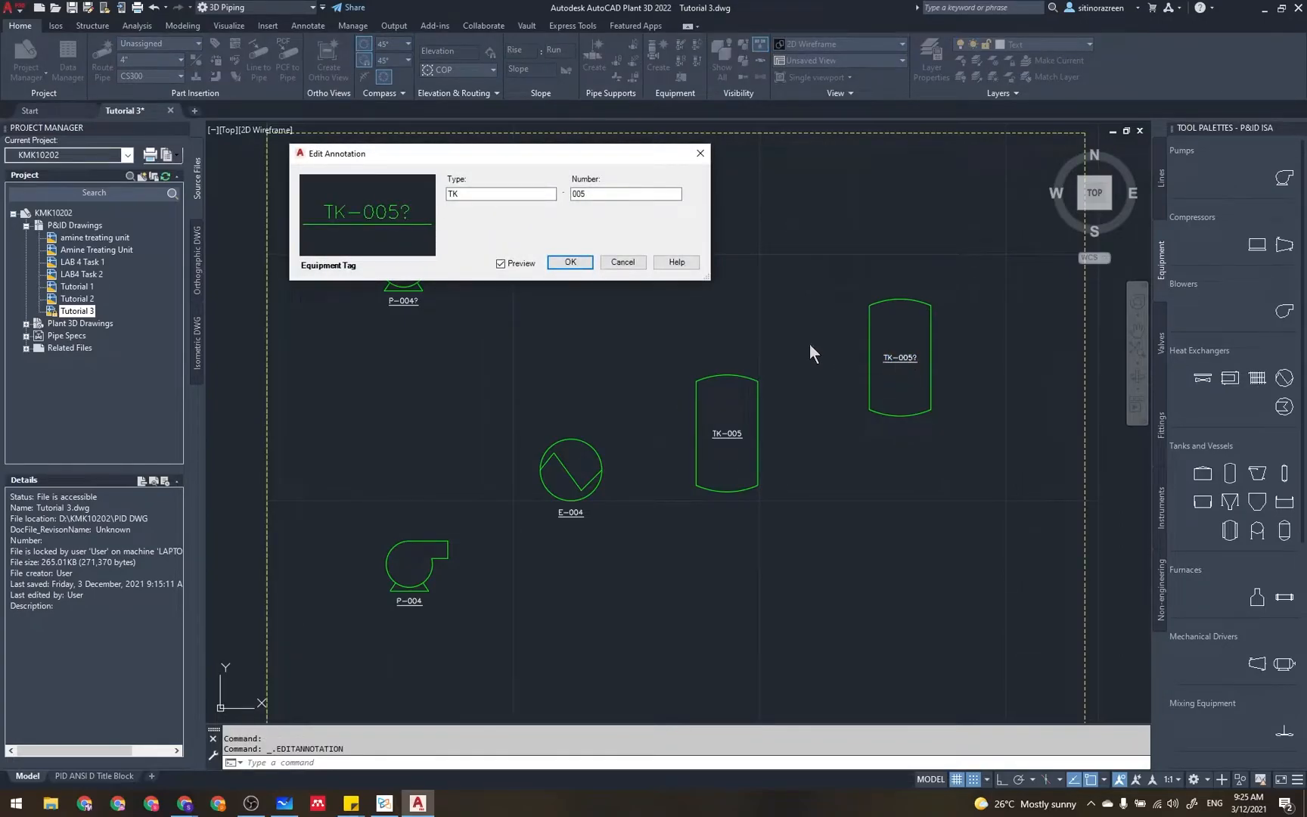
left_click(600, 194)
key("BackSpace")
type("6")
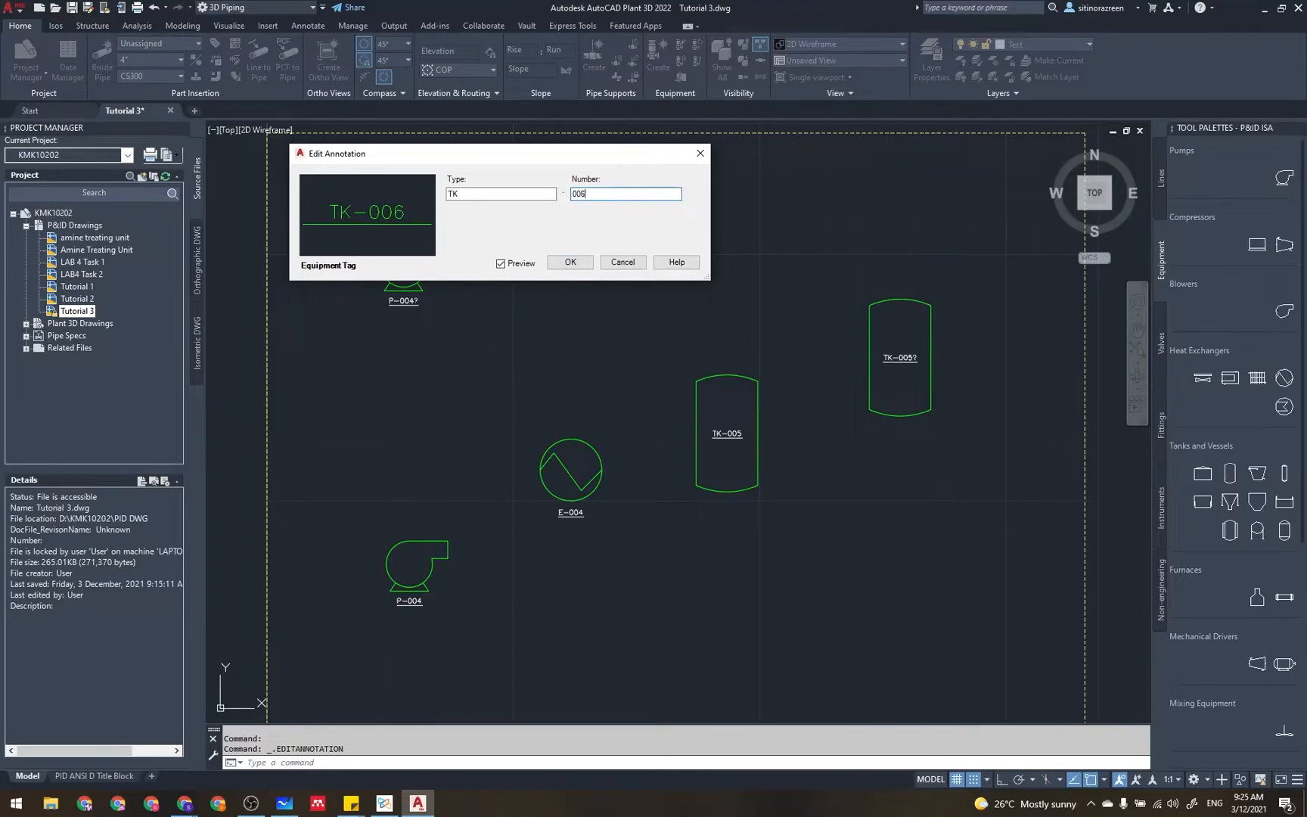
left_click(570, 262)
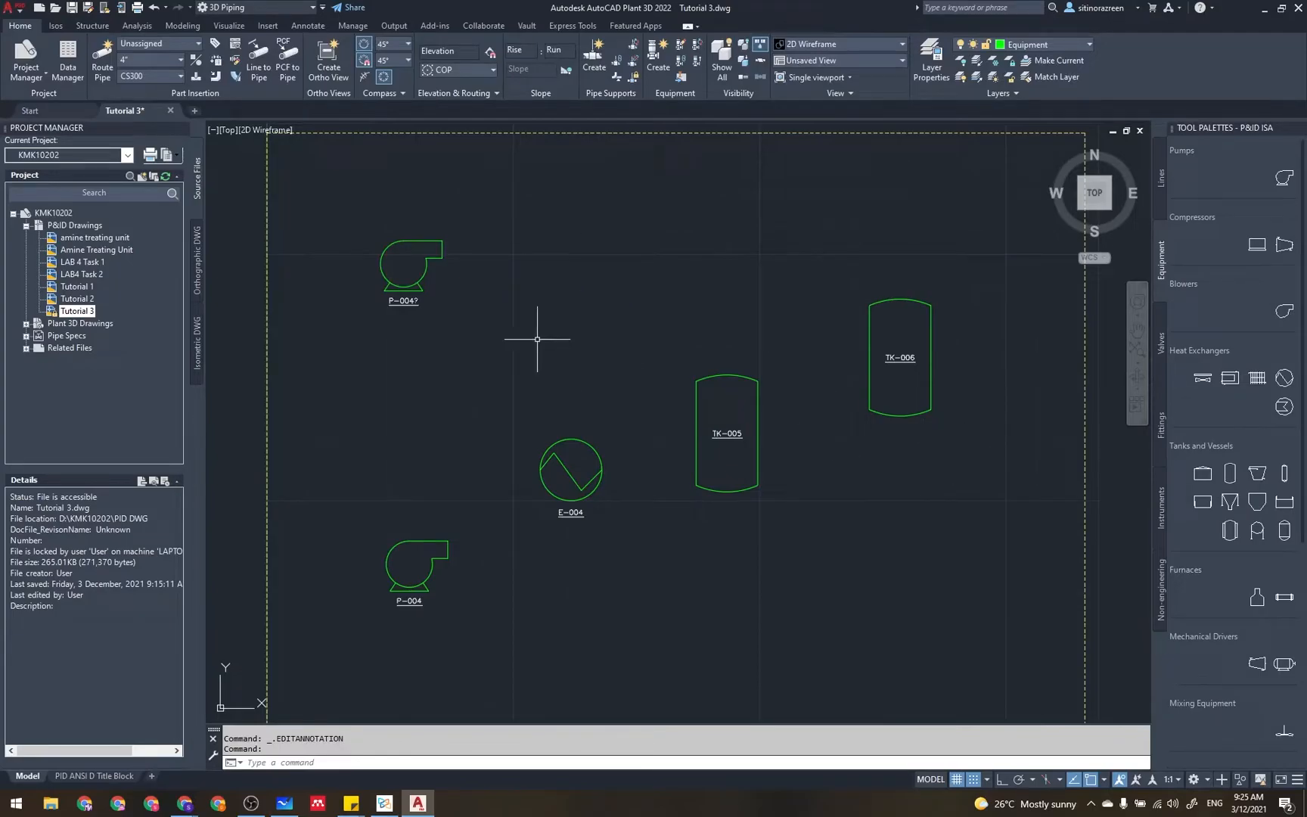
- Change the copied pump's tag number to 005 so its annotation reads P-005
left_click(404, 300)
double_click(404, 301)
left_click(590, 195)
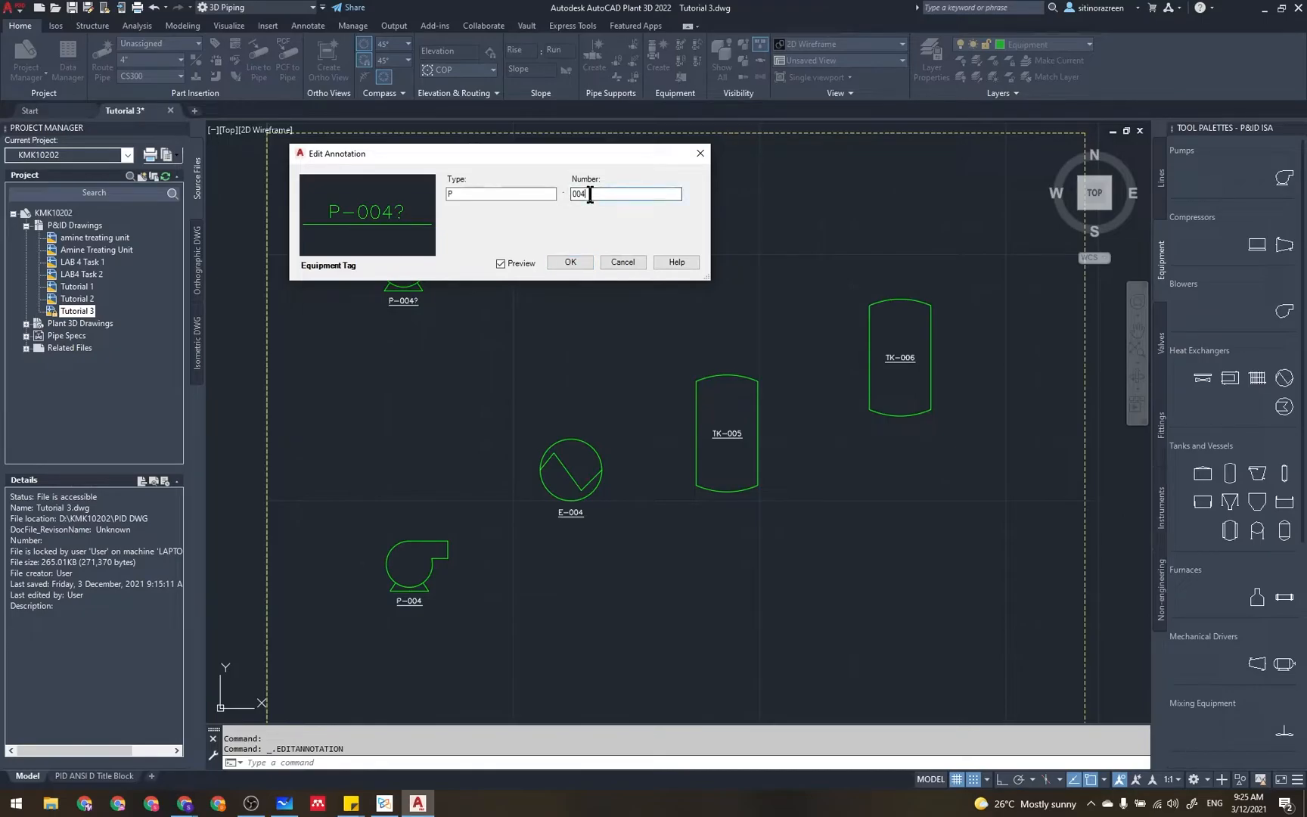
key("BackSpace")
type("5")
left_click(569, 262)
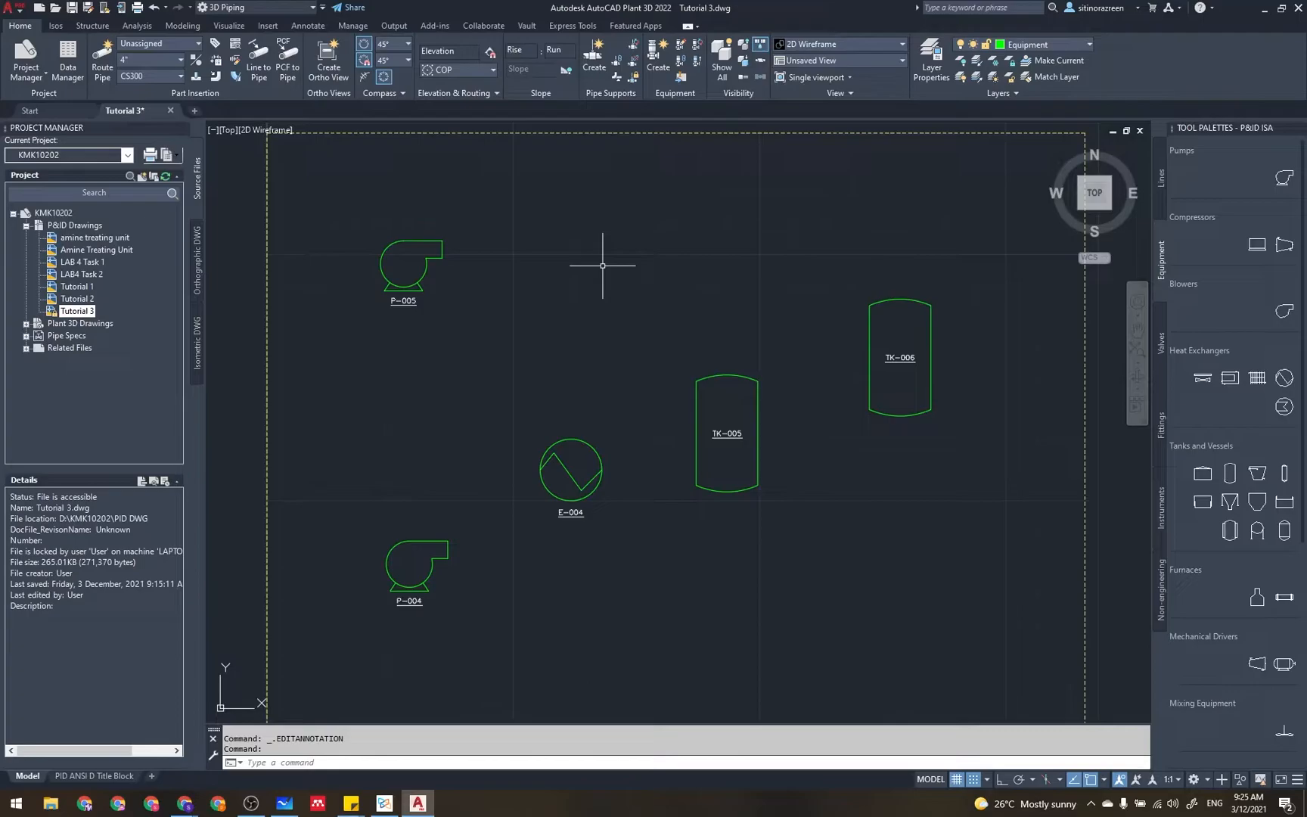
key("Escape")
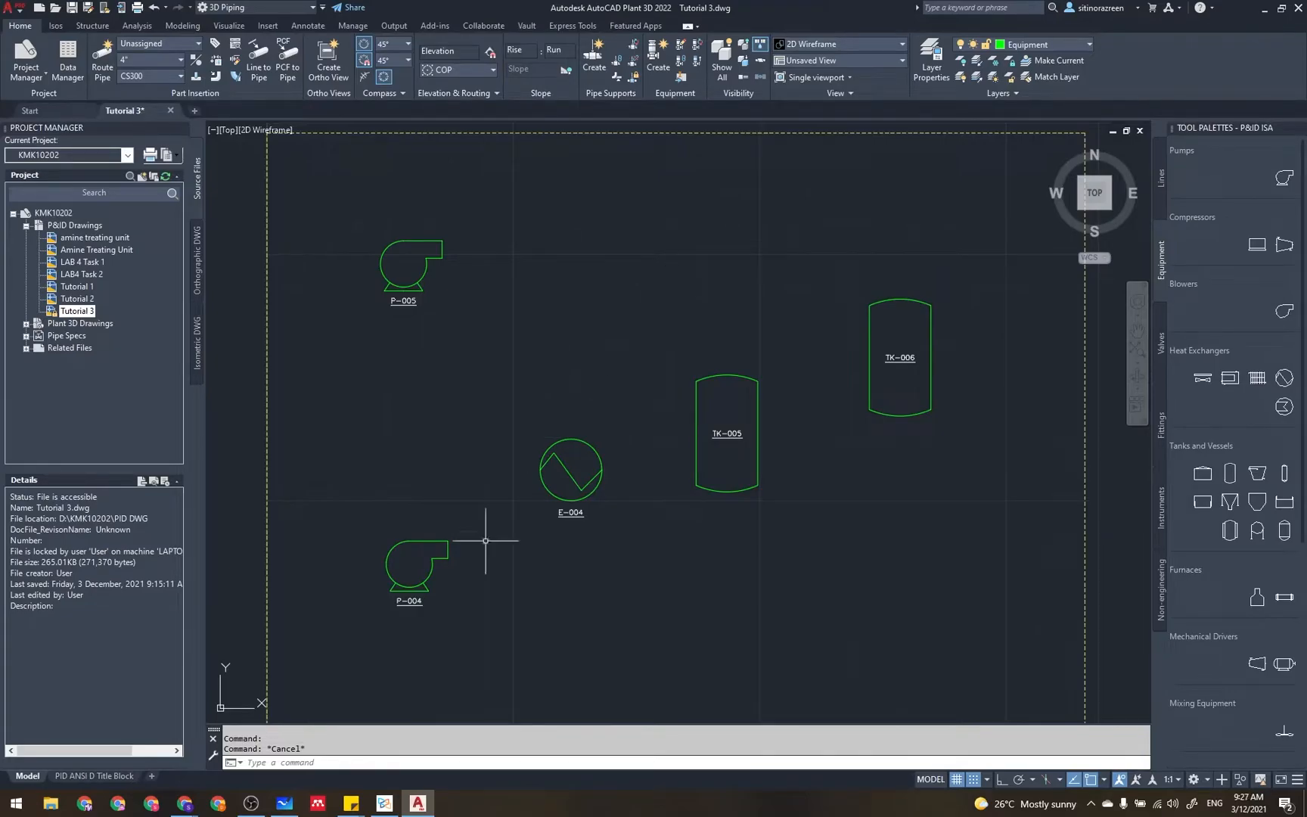
- Switch to the PDF manual and read the steps on the Process layer and connecting the equipment with line segments
left_click(387, 803)
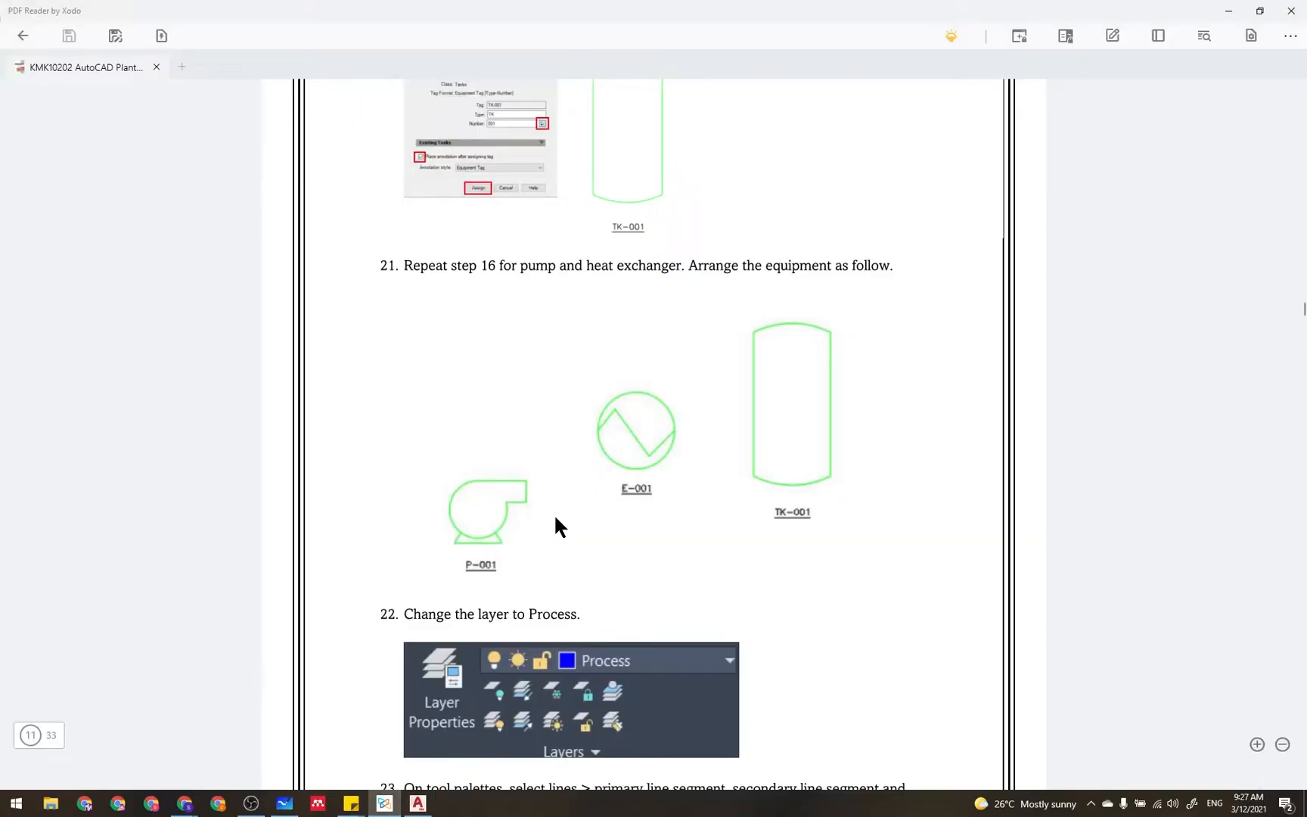
scroll(681, 454, "down", 2)
scroll(679, 484, "down", 3)
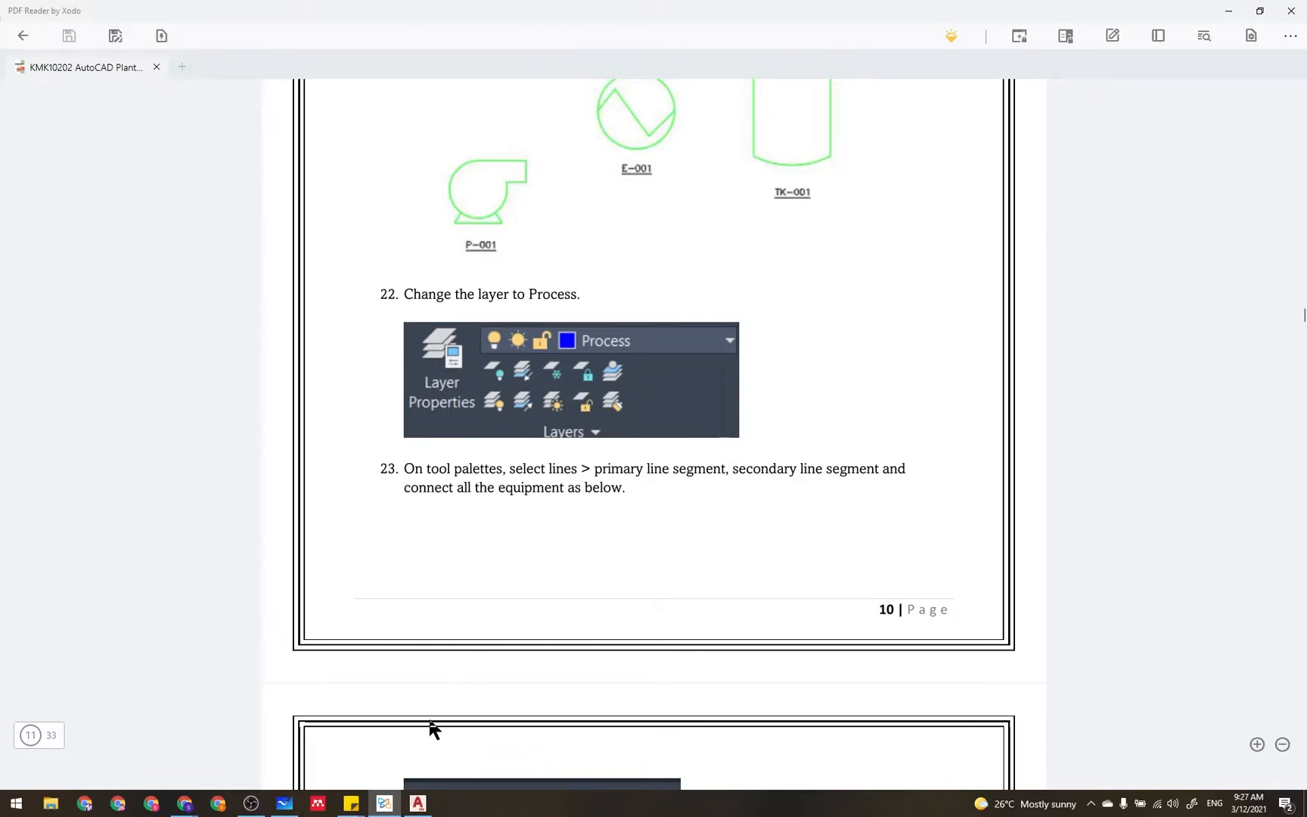
scroll(591, 551, "down", 8)
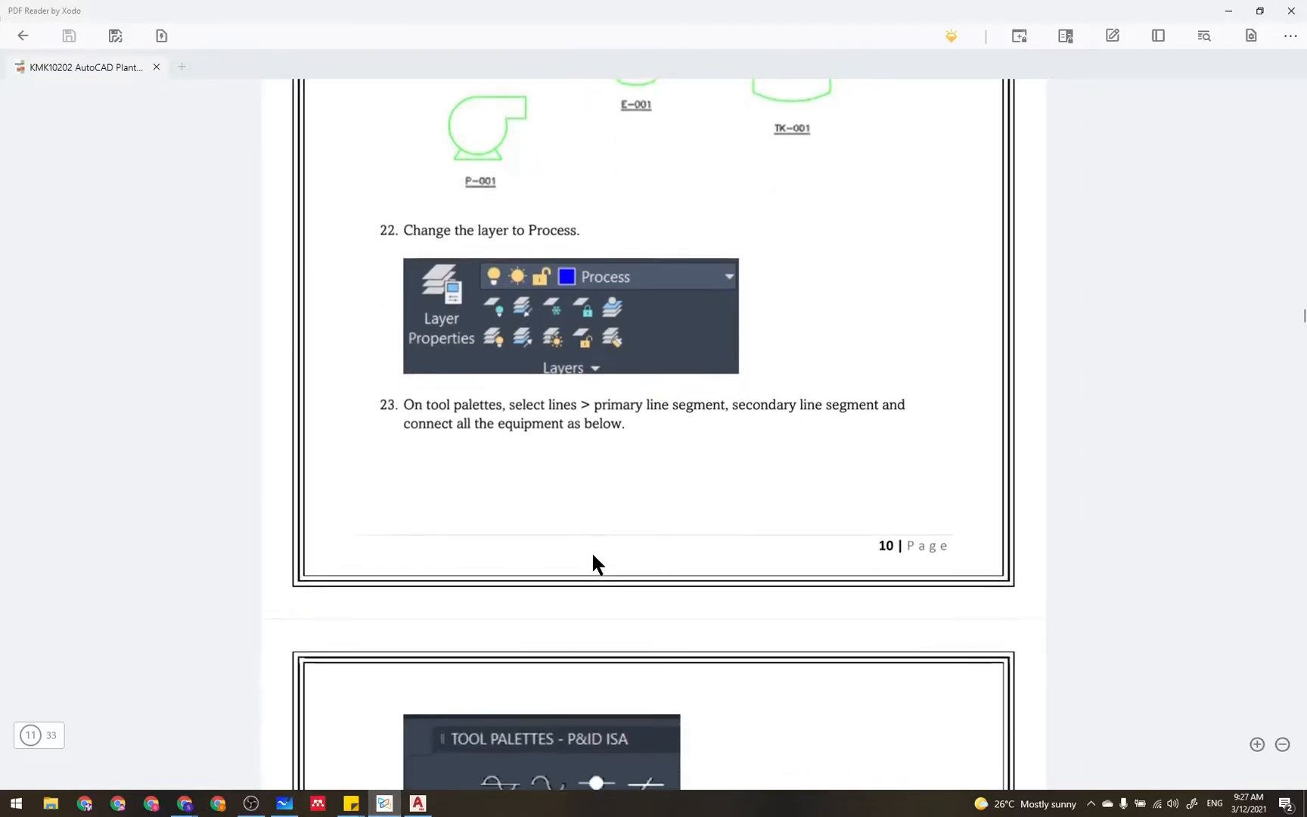
scroll(591, 551, "down", 3)
scroll(599, 453, "up", 2)
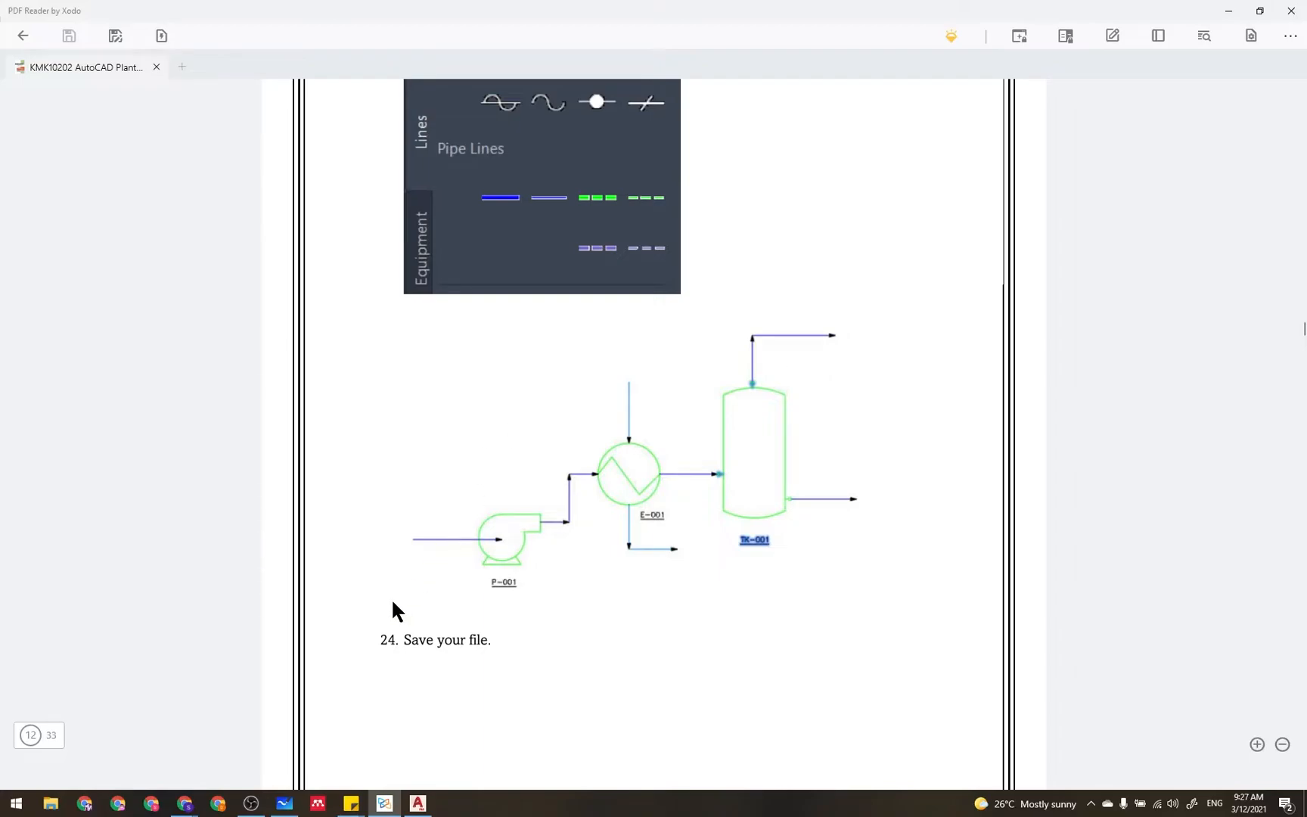
- Switch to AutoCAD Plant 3D and make Process the current layer
left_click(390, 804)
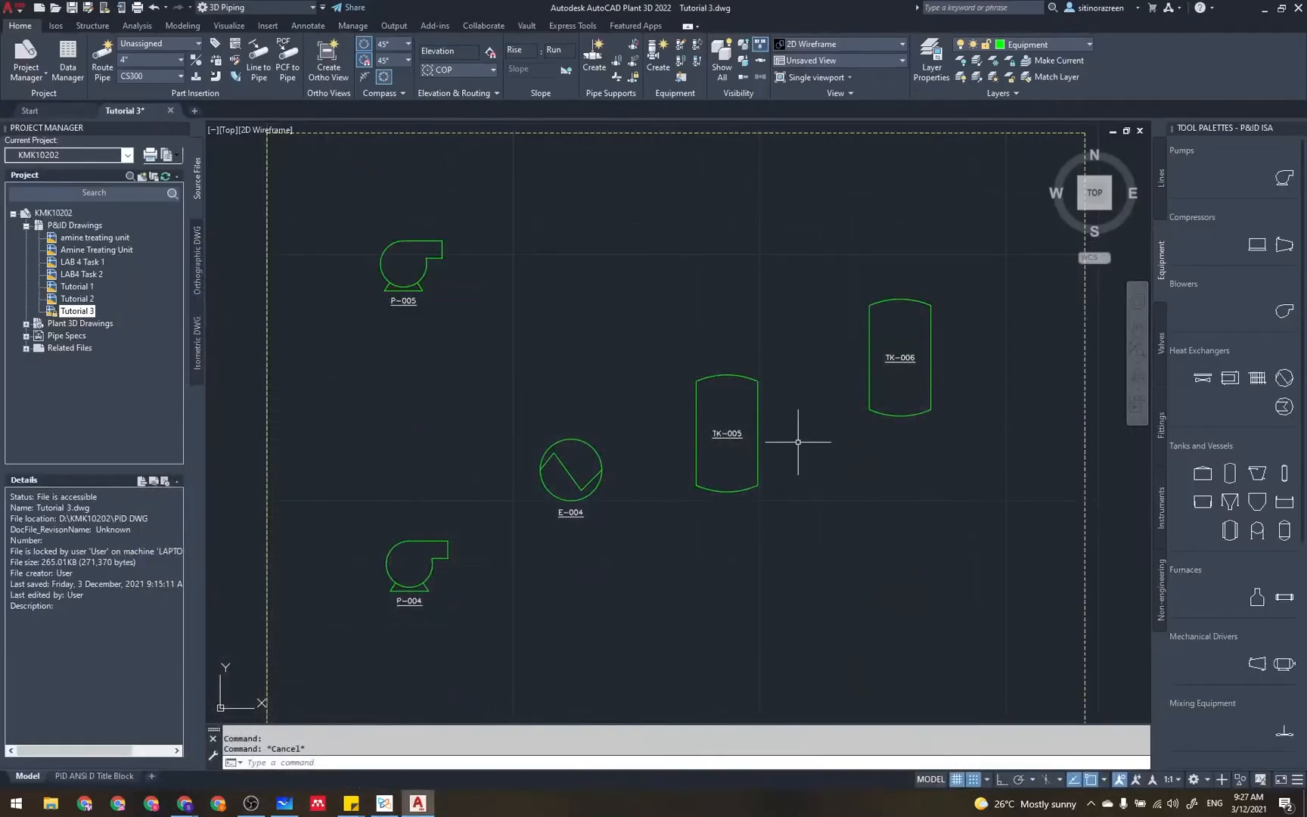
left_click(1089, 43)
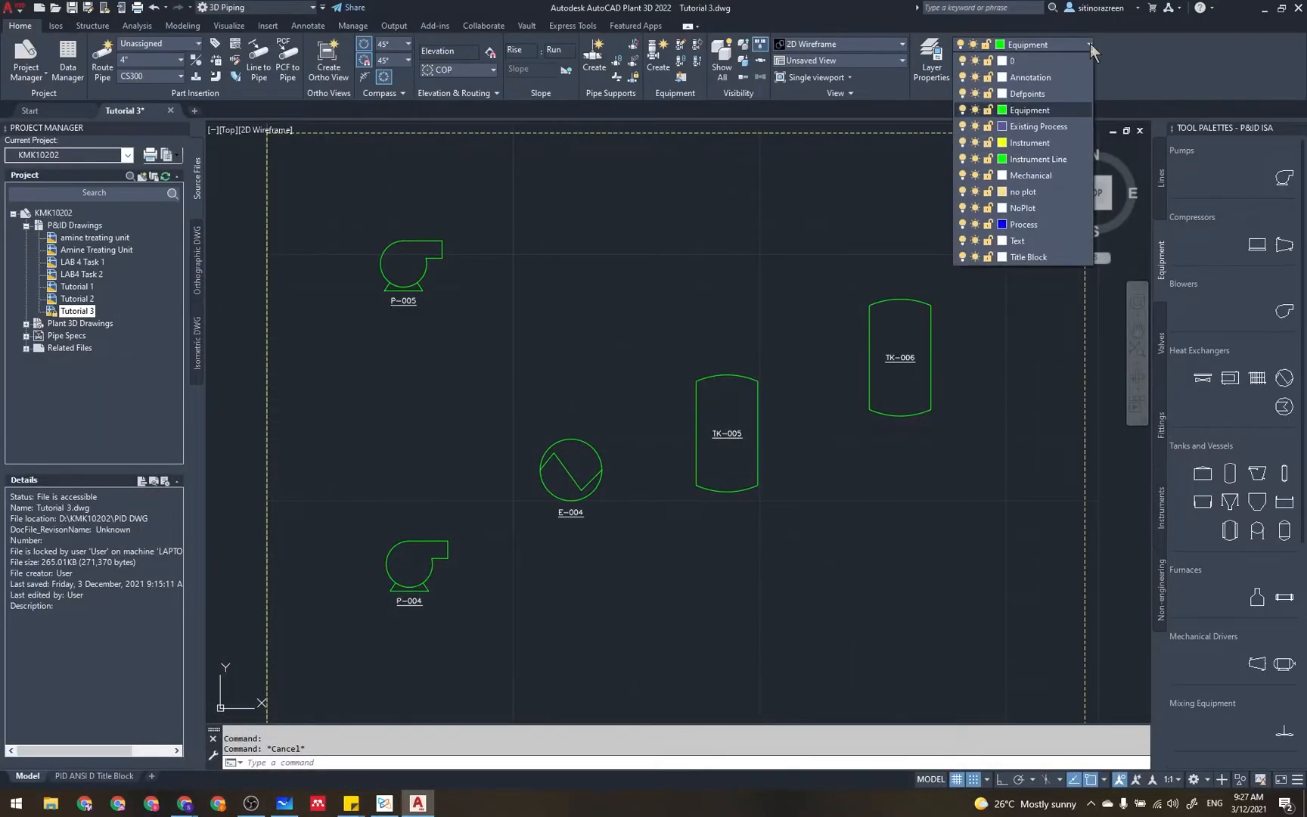
left_click(1056, 224)
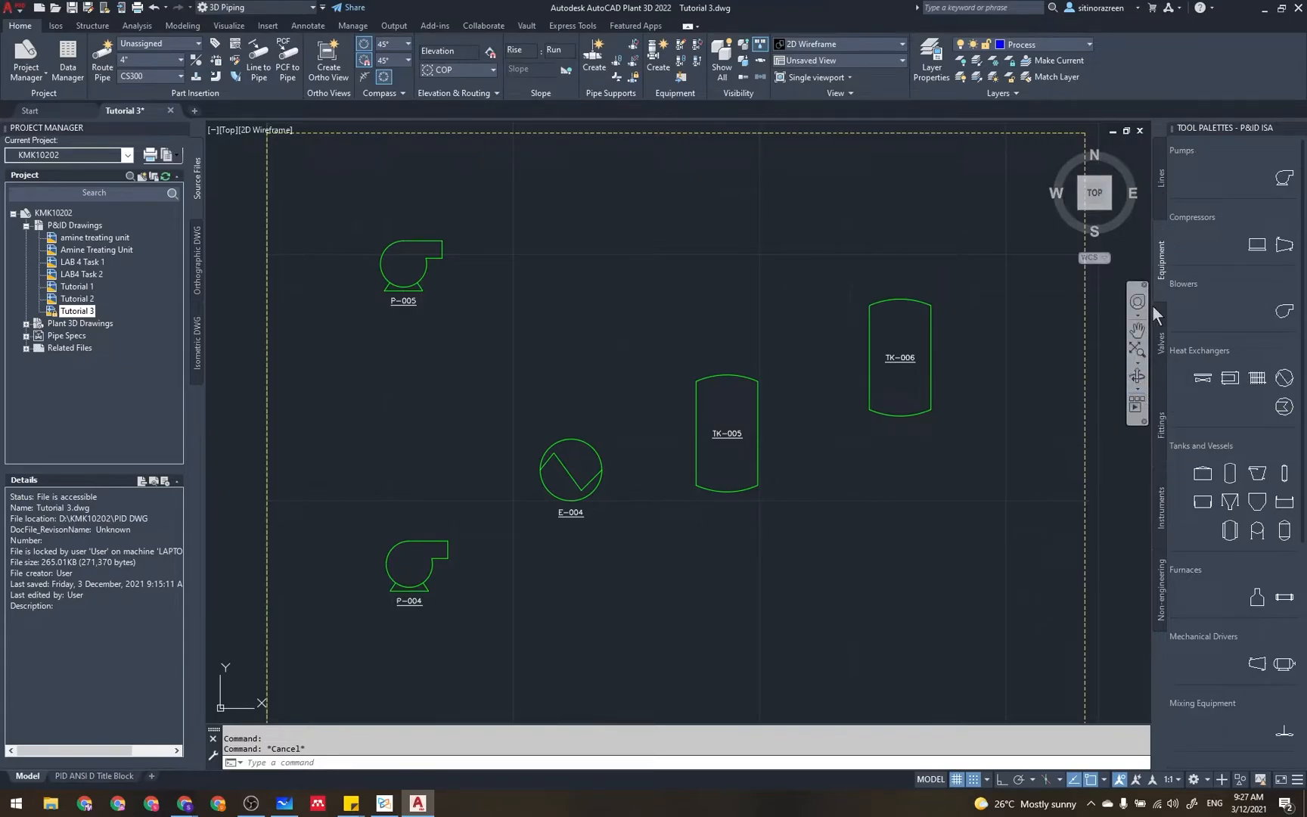
- Draw a primary line segment from pump P-004's outlet right, up and right again into the left side of heat exchanger E-004
left_click(1162, 182)
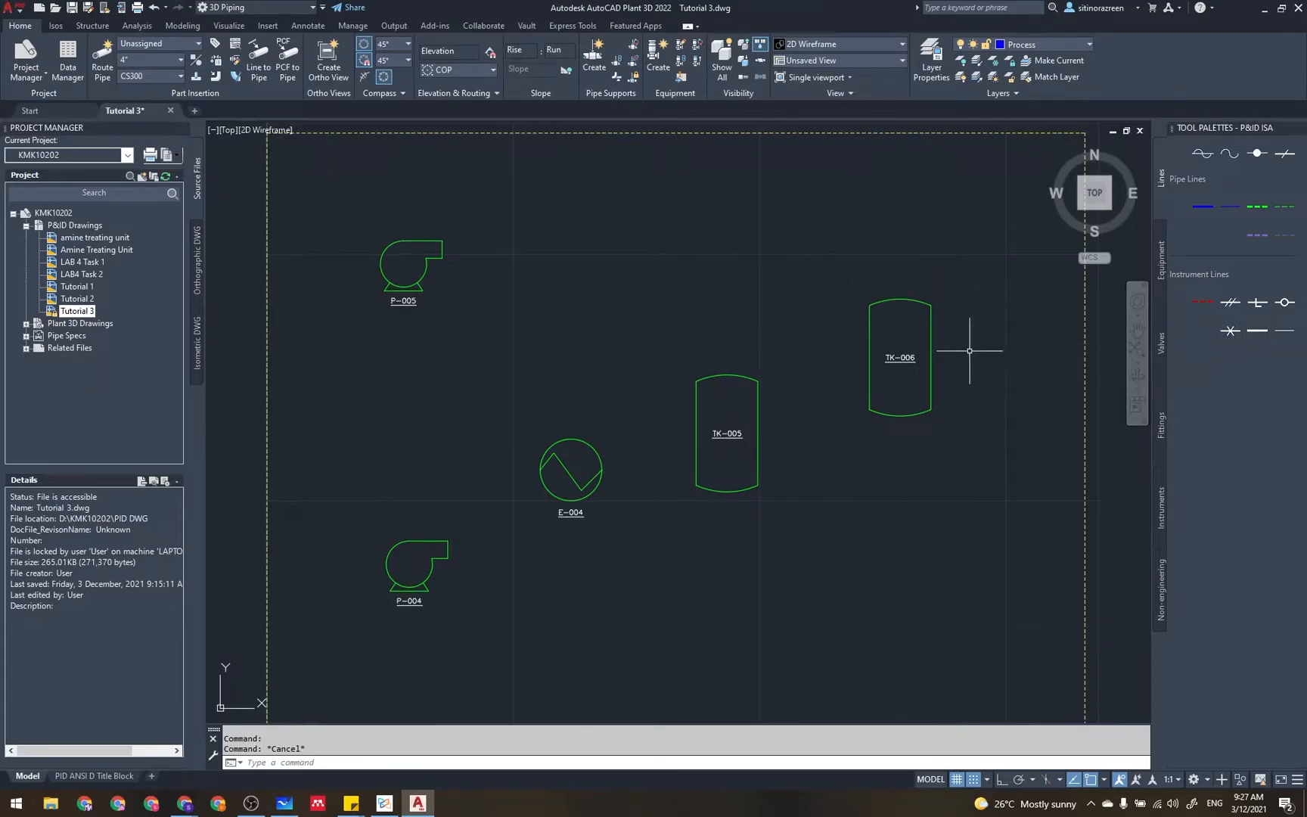
left_click(1205, 207)
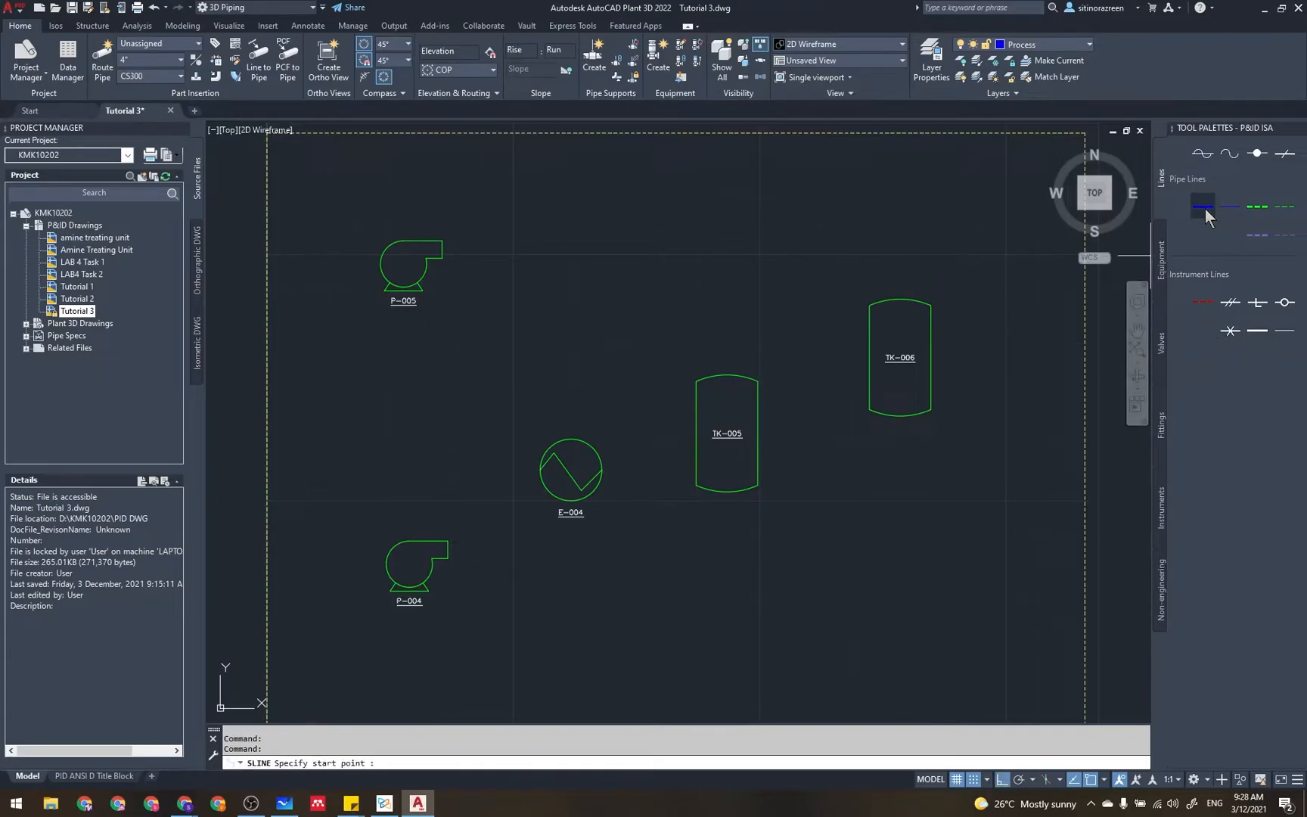
left_click(448, 547)
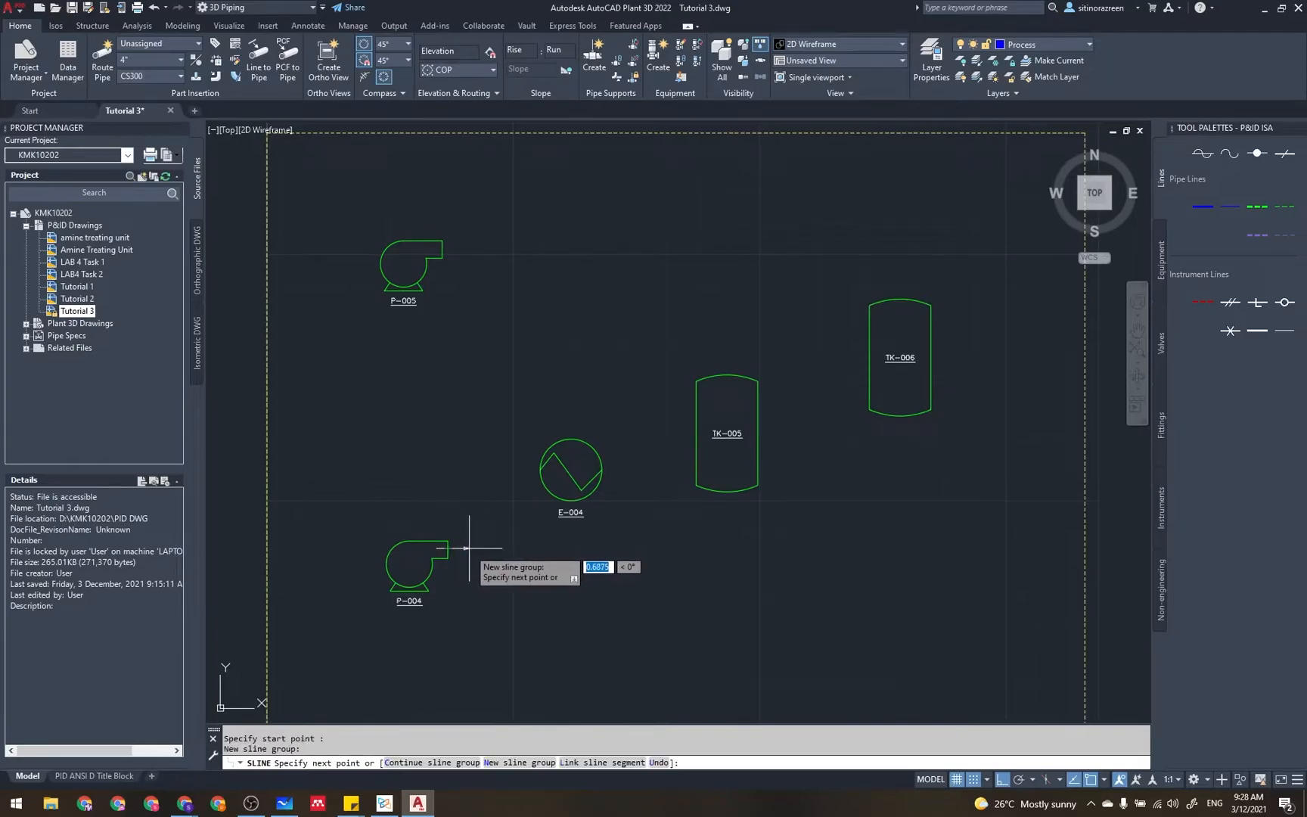
left_click(505, 546)
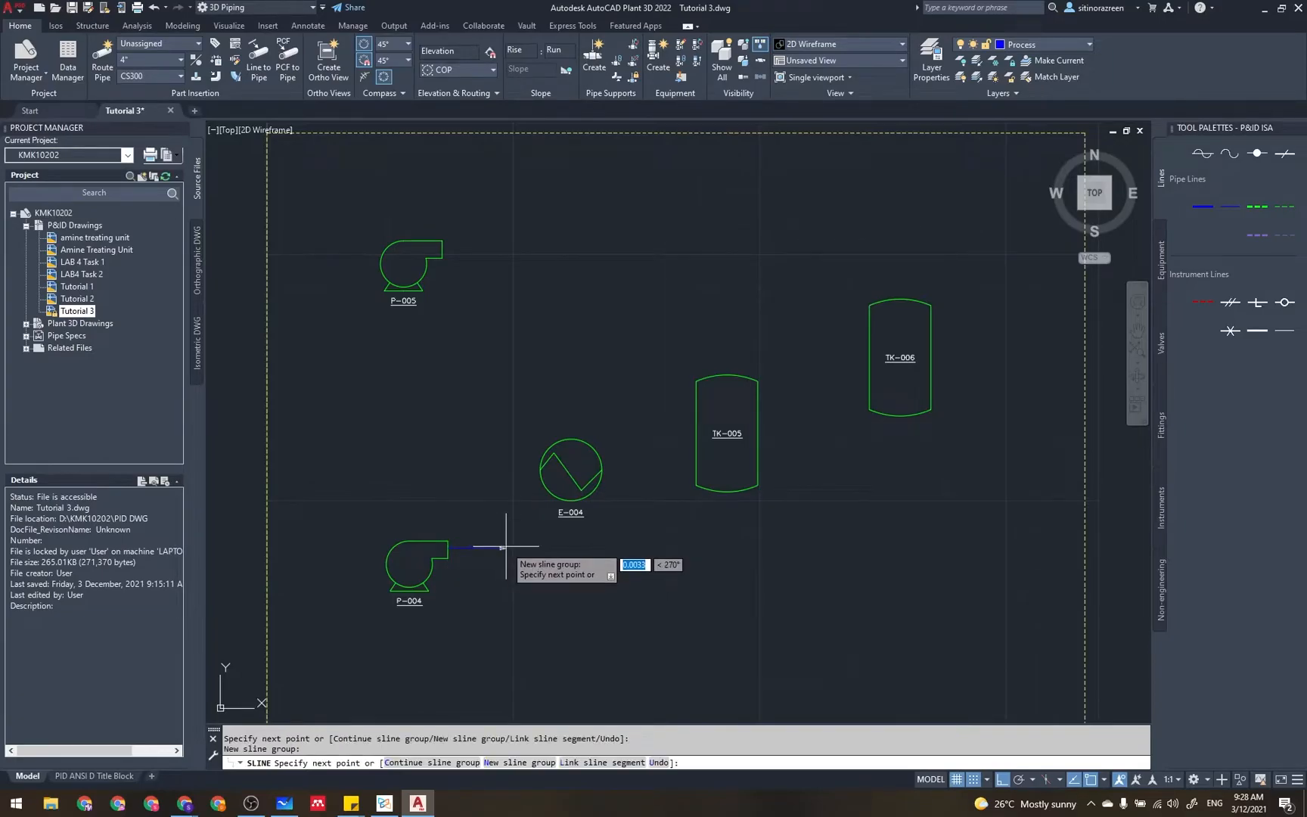
left_click(506, 472)
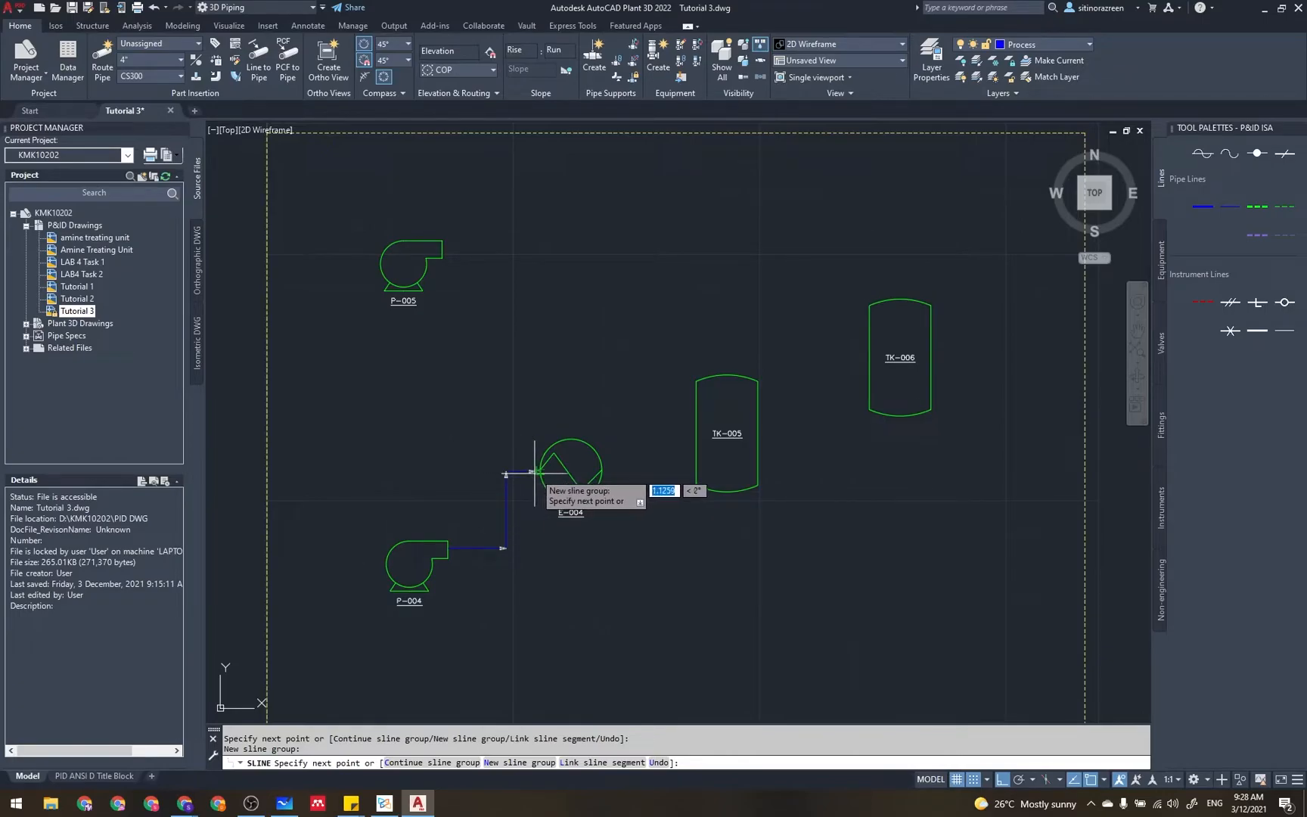
left_click(534, 471)
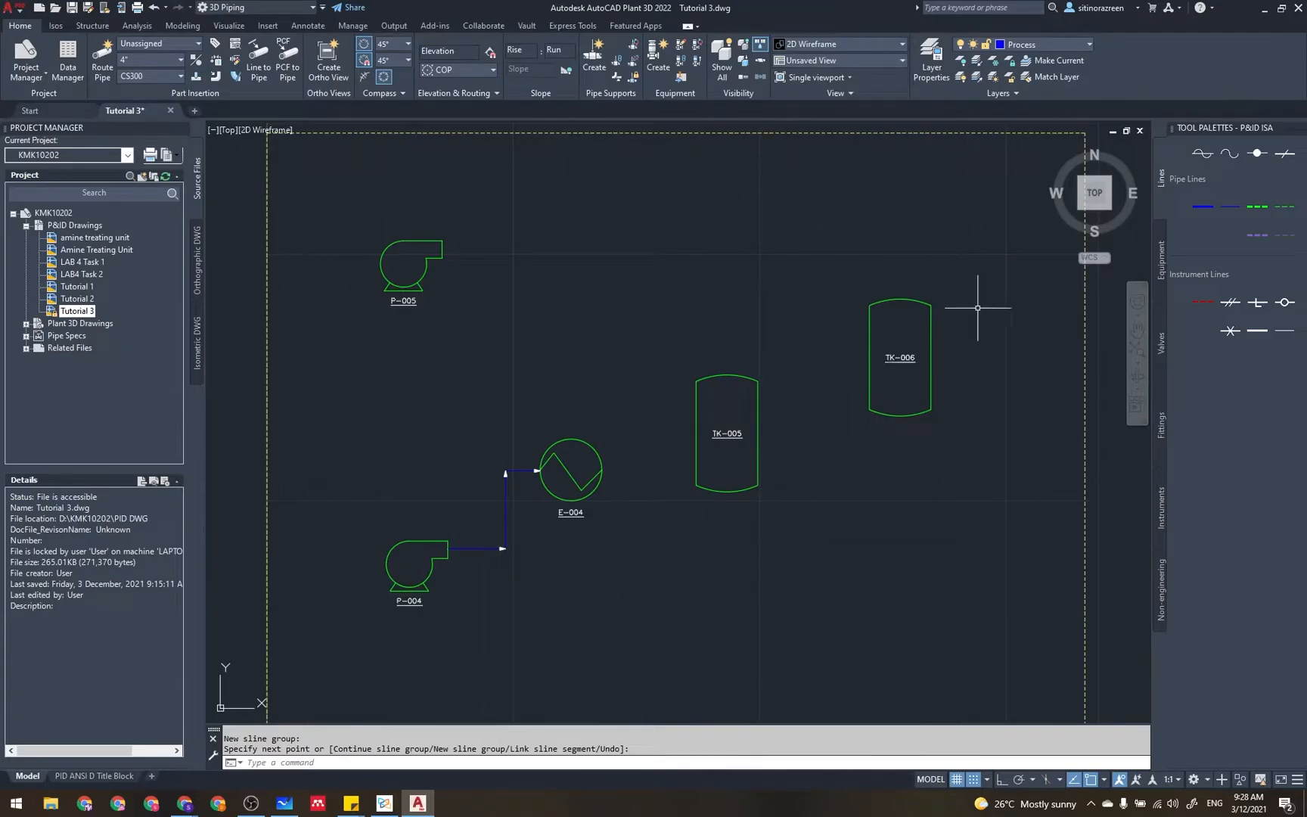
- Draw a primary line segment from heat exchanger E-004's right side right, up and right again into the left side of tank TK-005
left_click(1204, 209)
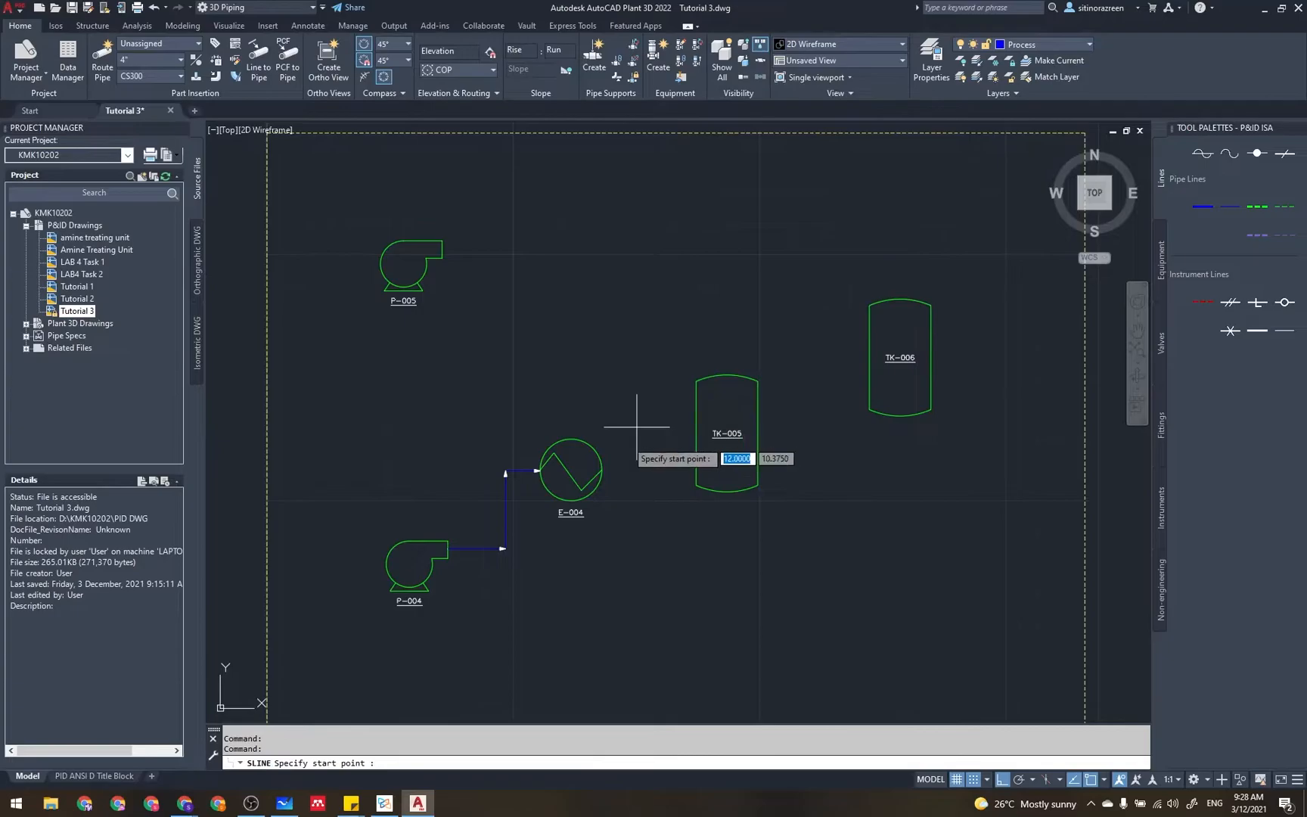
left_click(602, 469)
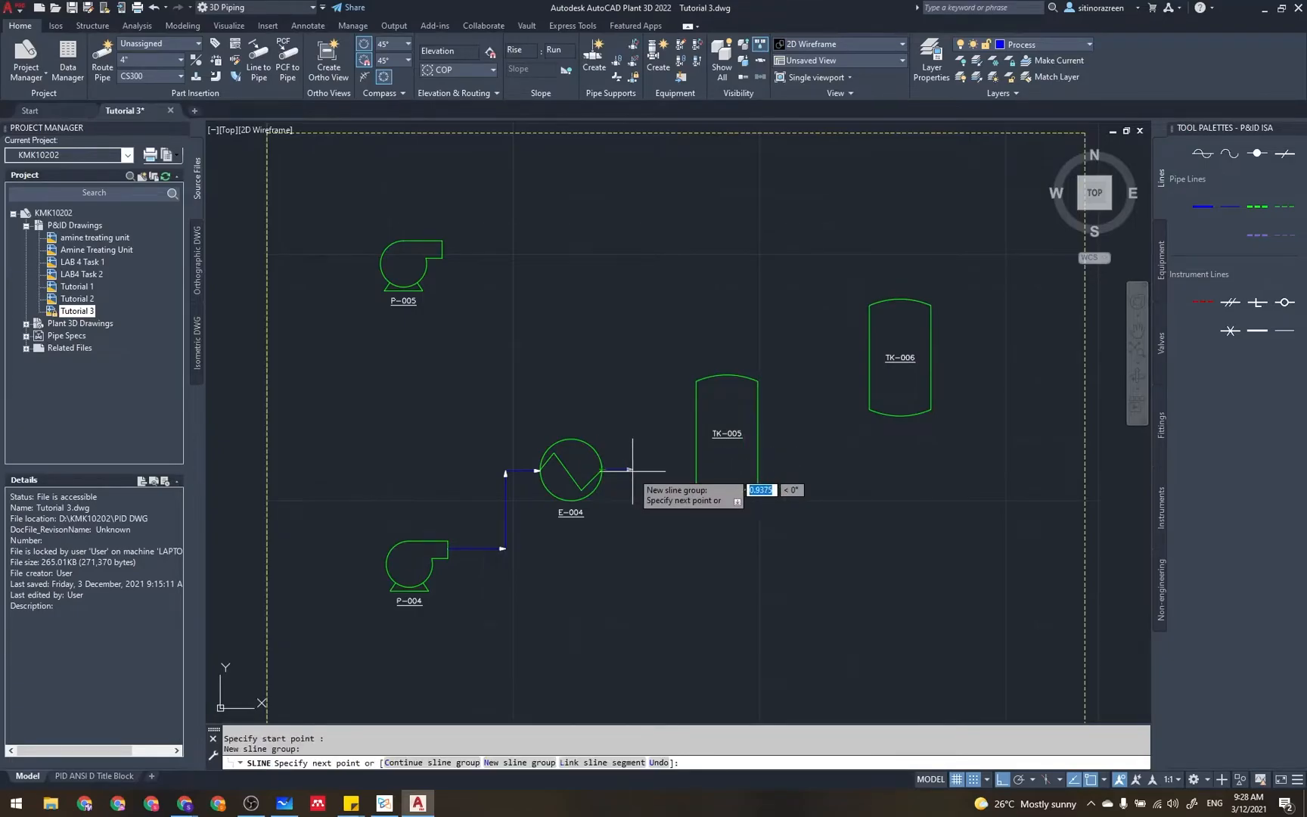
left_click(646, 438)
left_click(695, 436)
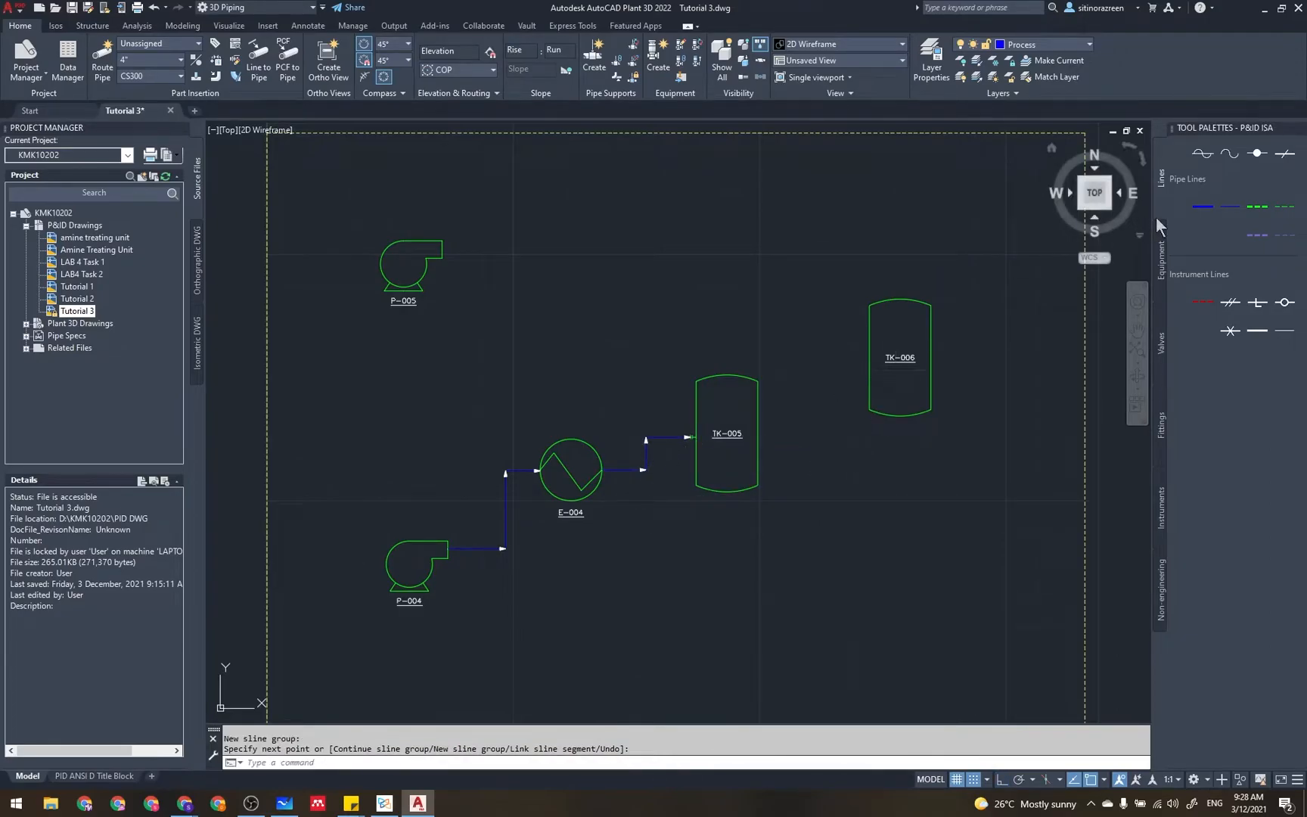
- Draw a primary line segment from the top of tank TK-005 straight up, then right to an open end short of TK-006
left_click(1204, 209)
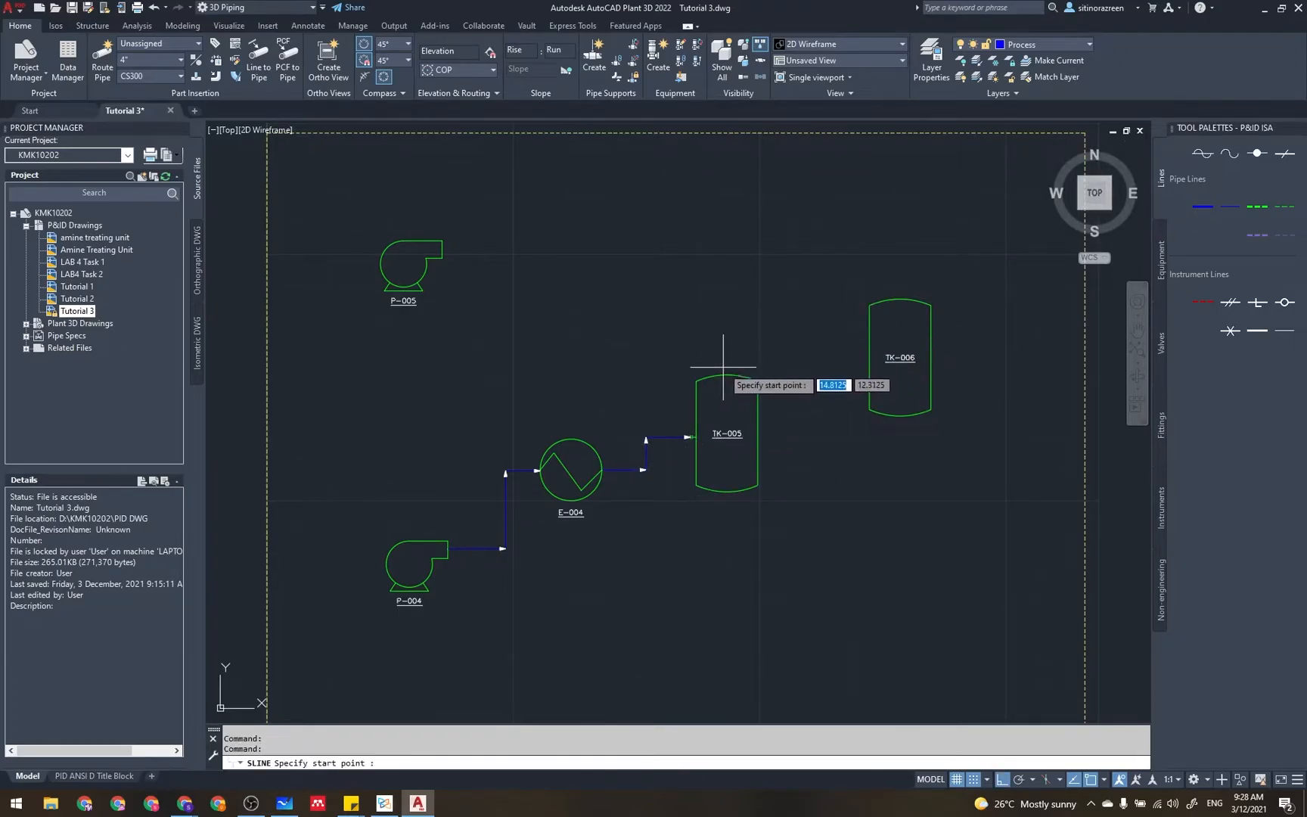
left_click(725, 374)
left_click(711, 289)
left_click(817, 286)
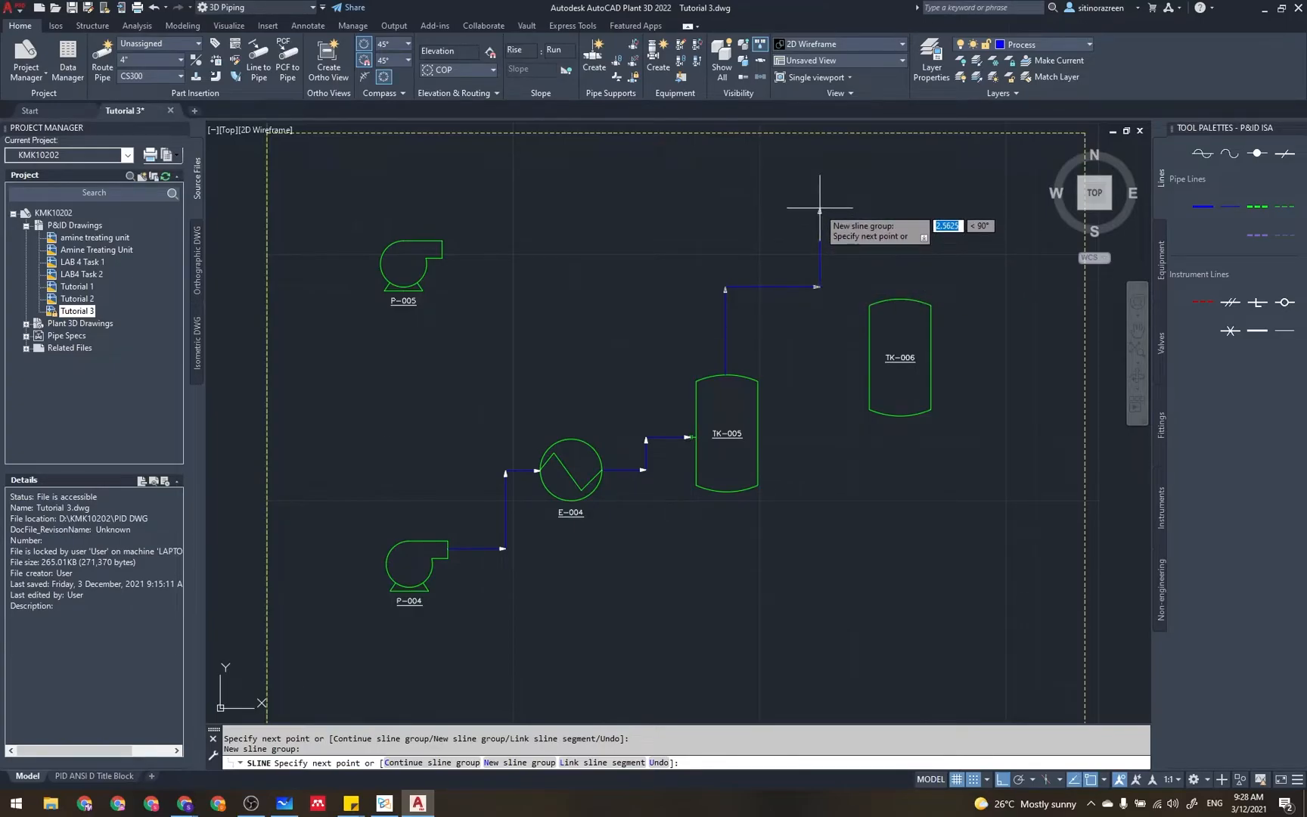
key("Escape")
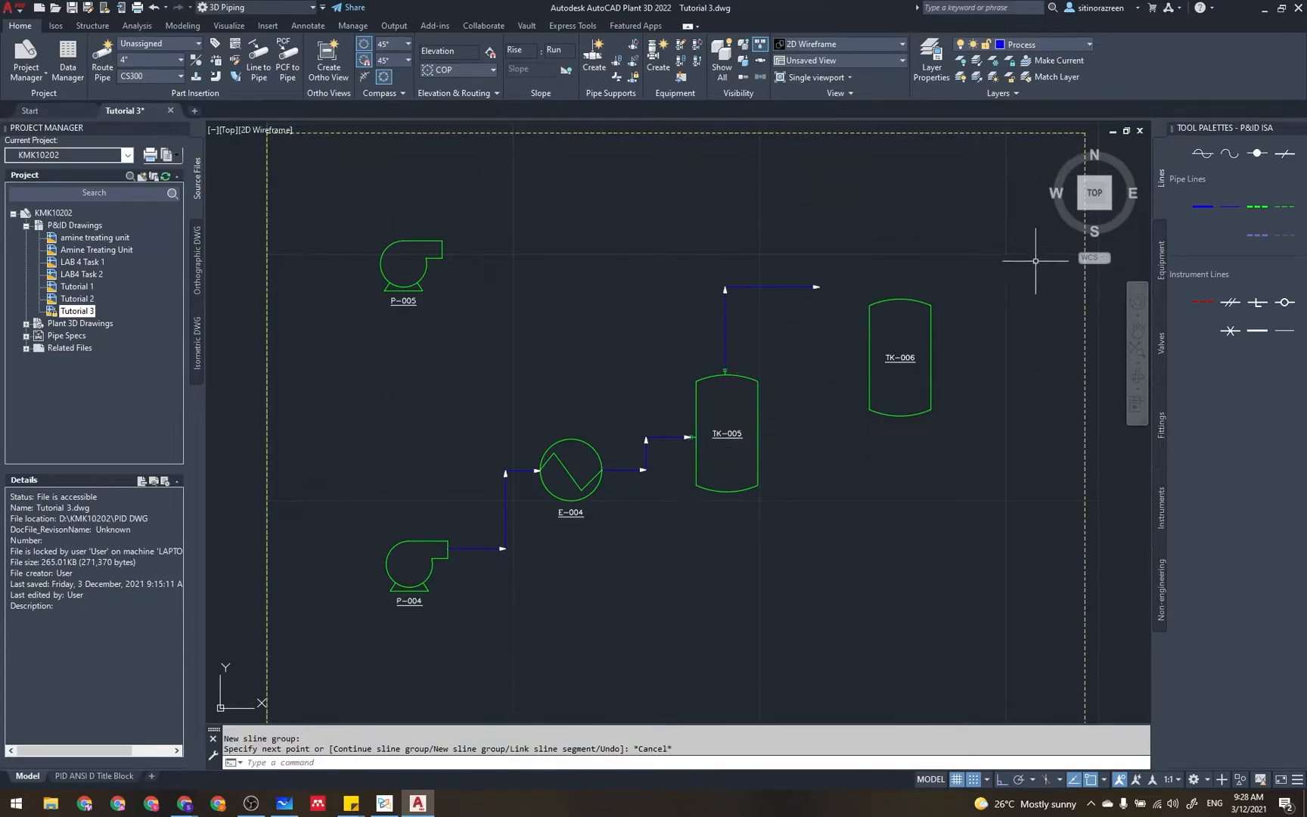
- Draw a primary line segment from the bottom of tank TK-005 down, right and up into the bottom of tank TK-006
left_click(1203, 206)
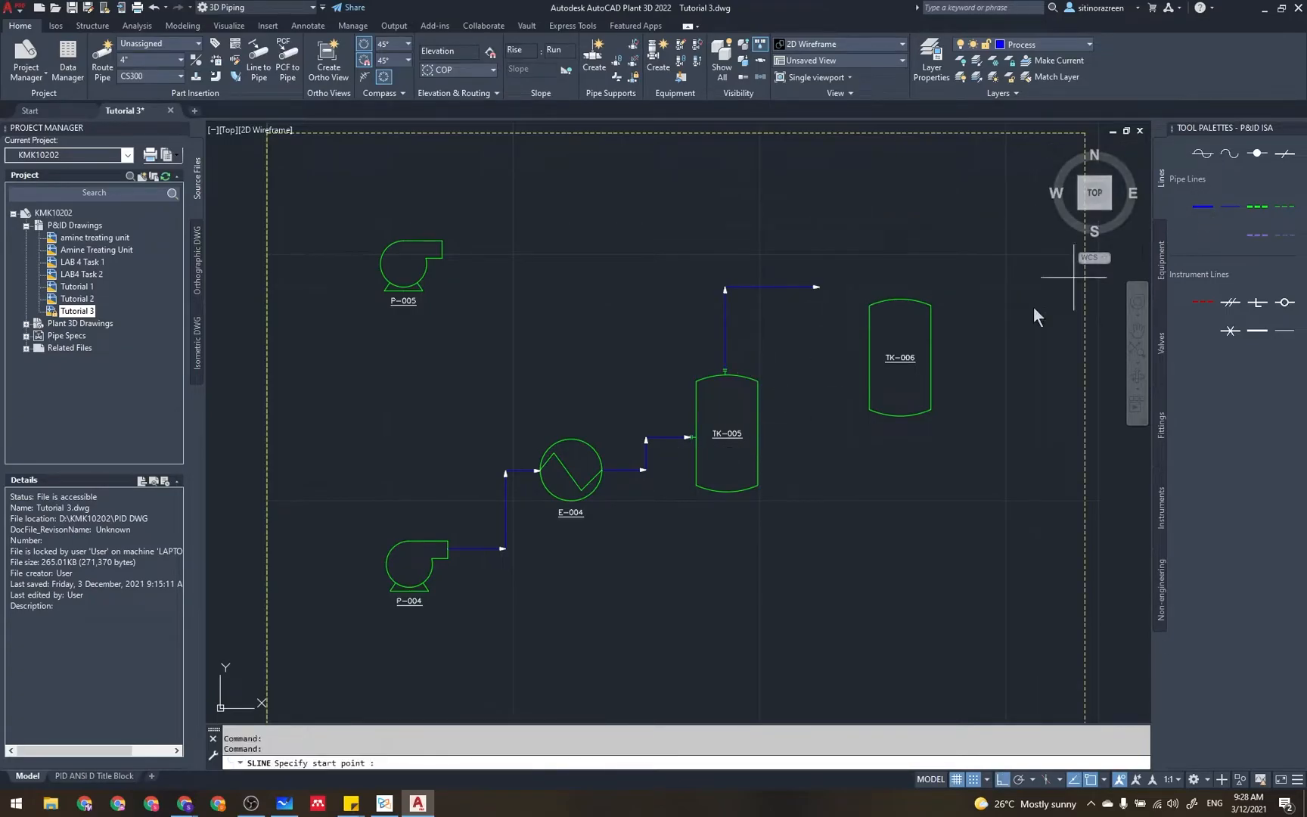
left_click(725, 492)
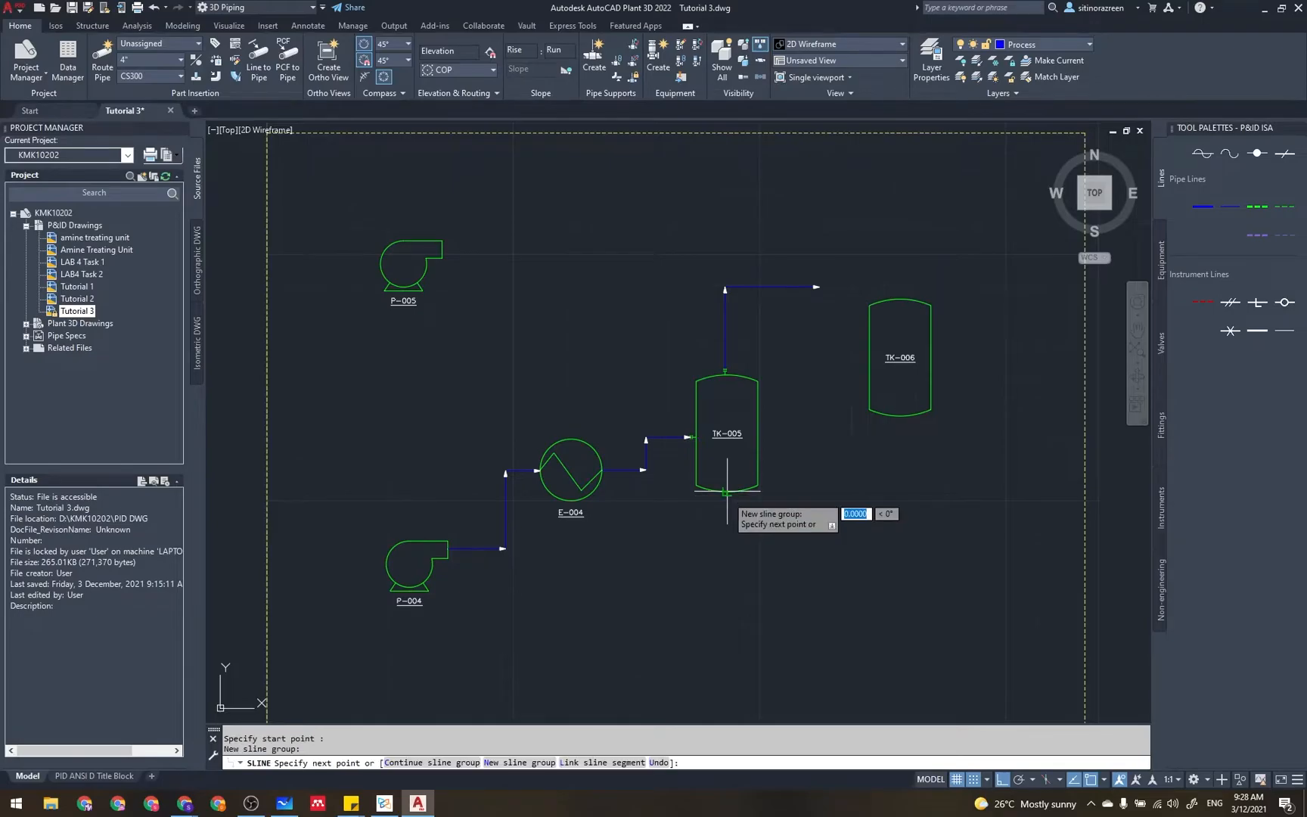
left_click(726, 564)
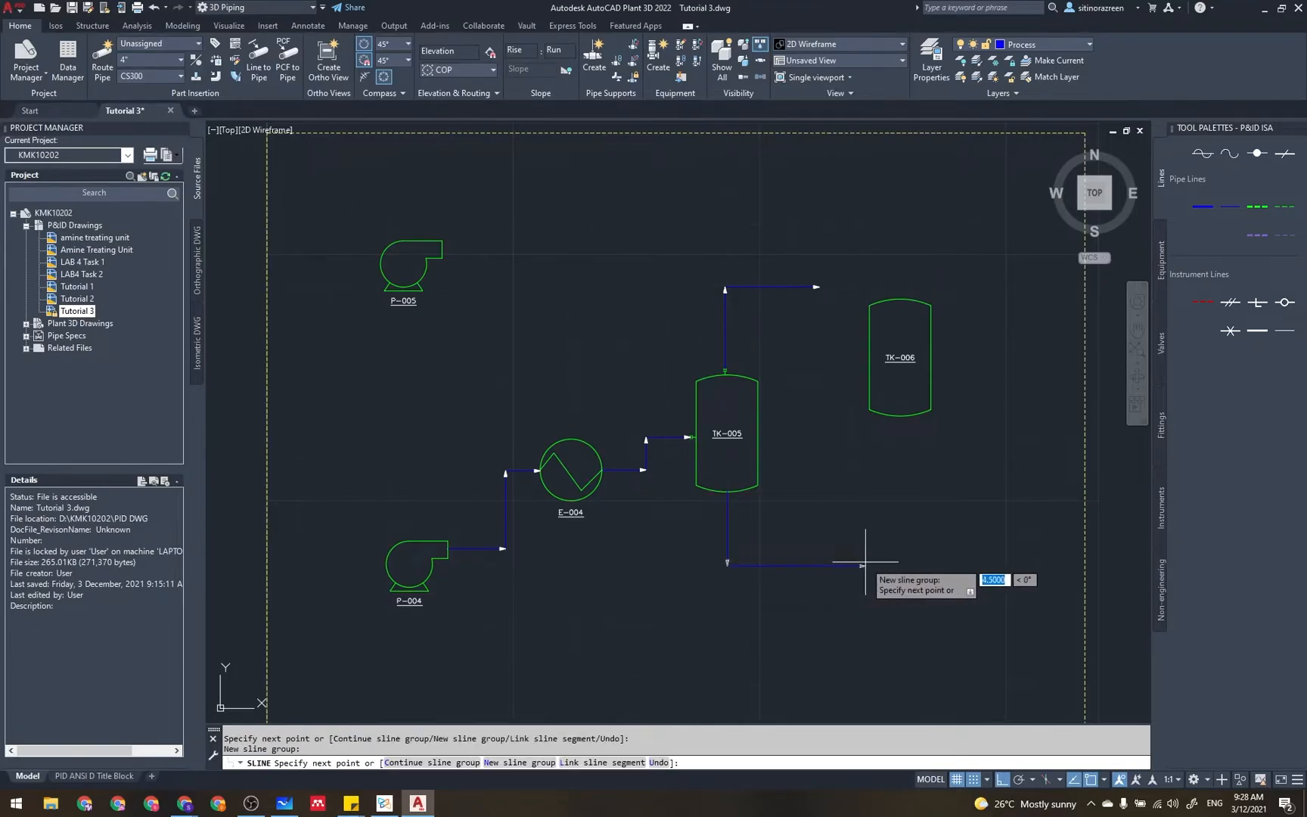
left_click(894, 566)
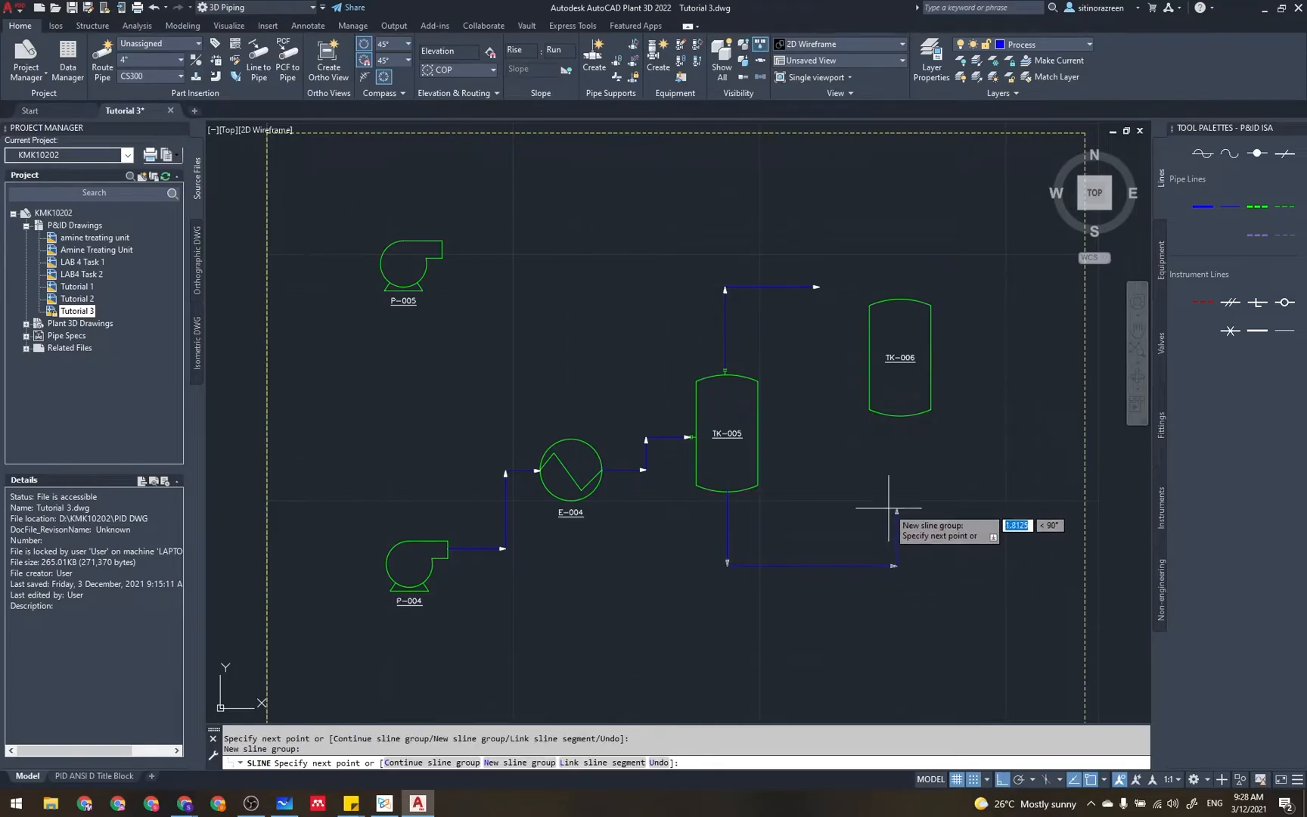
left_click(895, 418)
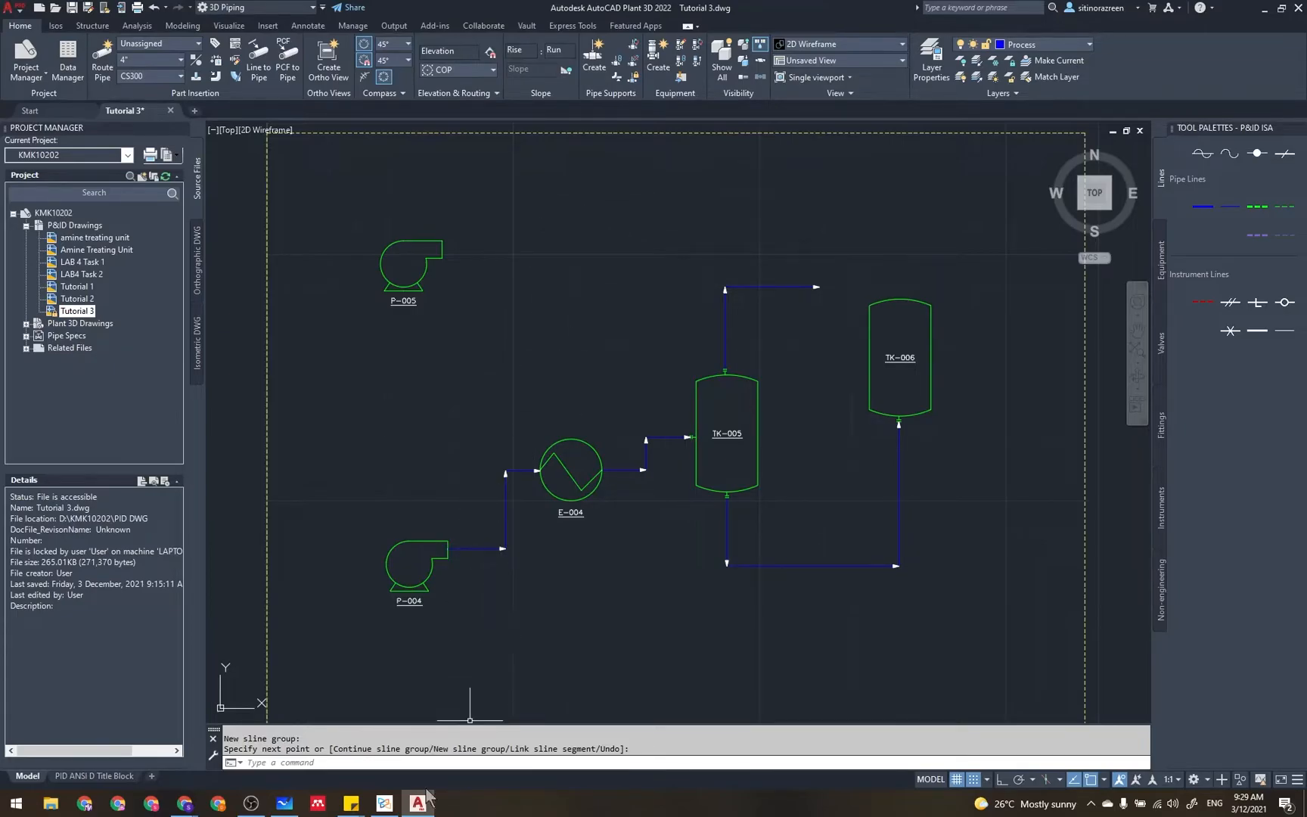
- Check the final tutorial step in the PDF manual, then return to AutoCAD Plant 3D and save the Tutorial 3 drawing
left_click(385, 804)
scroll(632, 527, "down", 3)
scroll(630, 528, "up", 4)
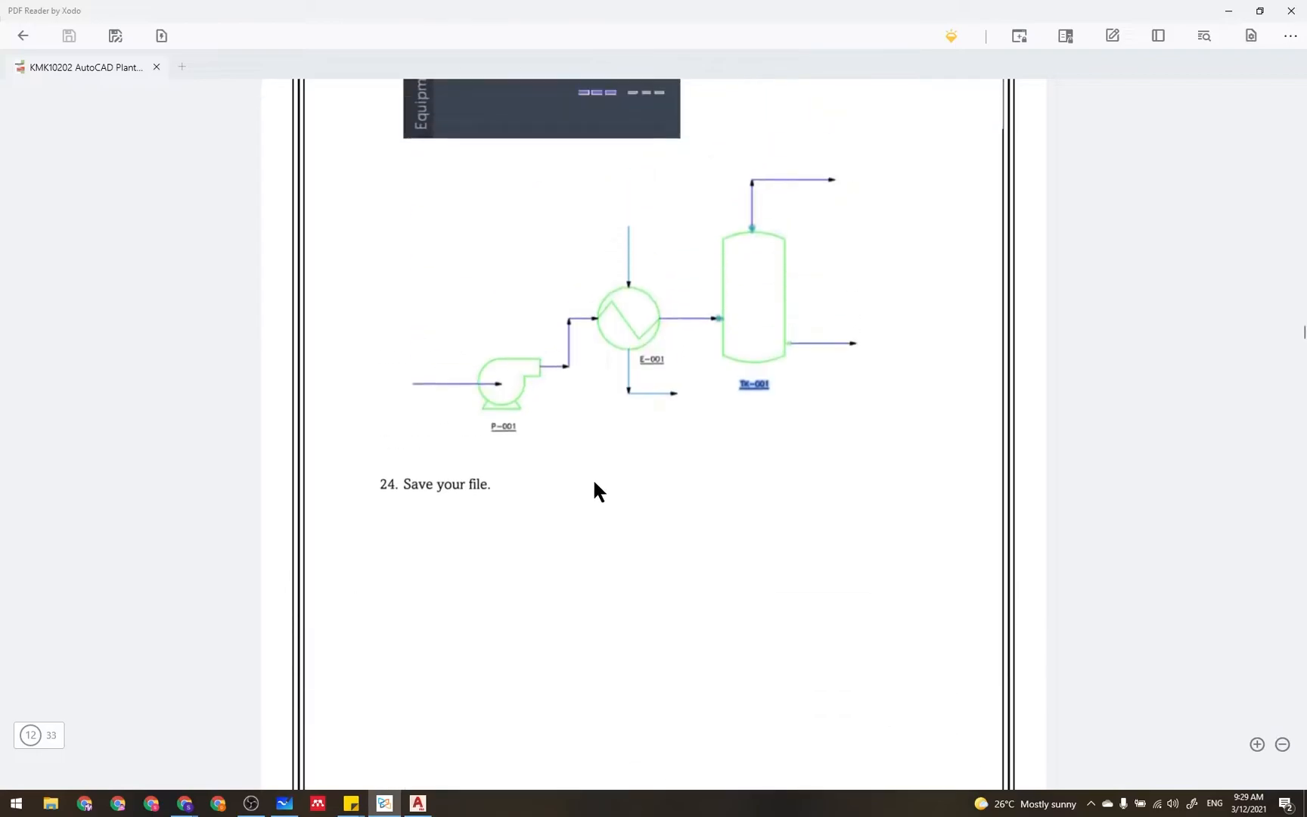
left_click(417, 803)
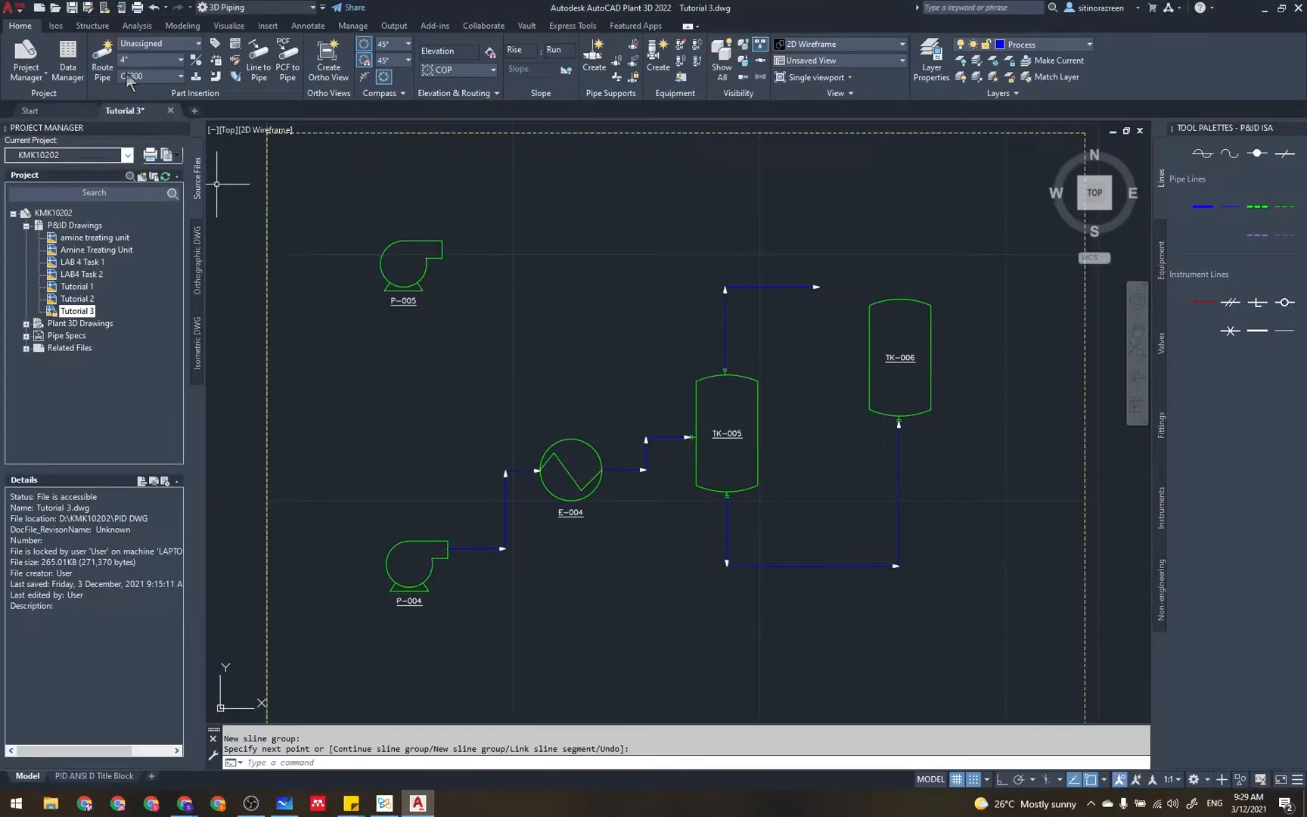
left_click(72, 8)
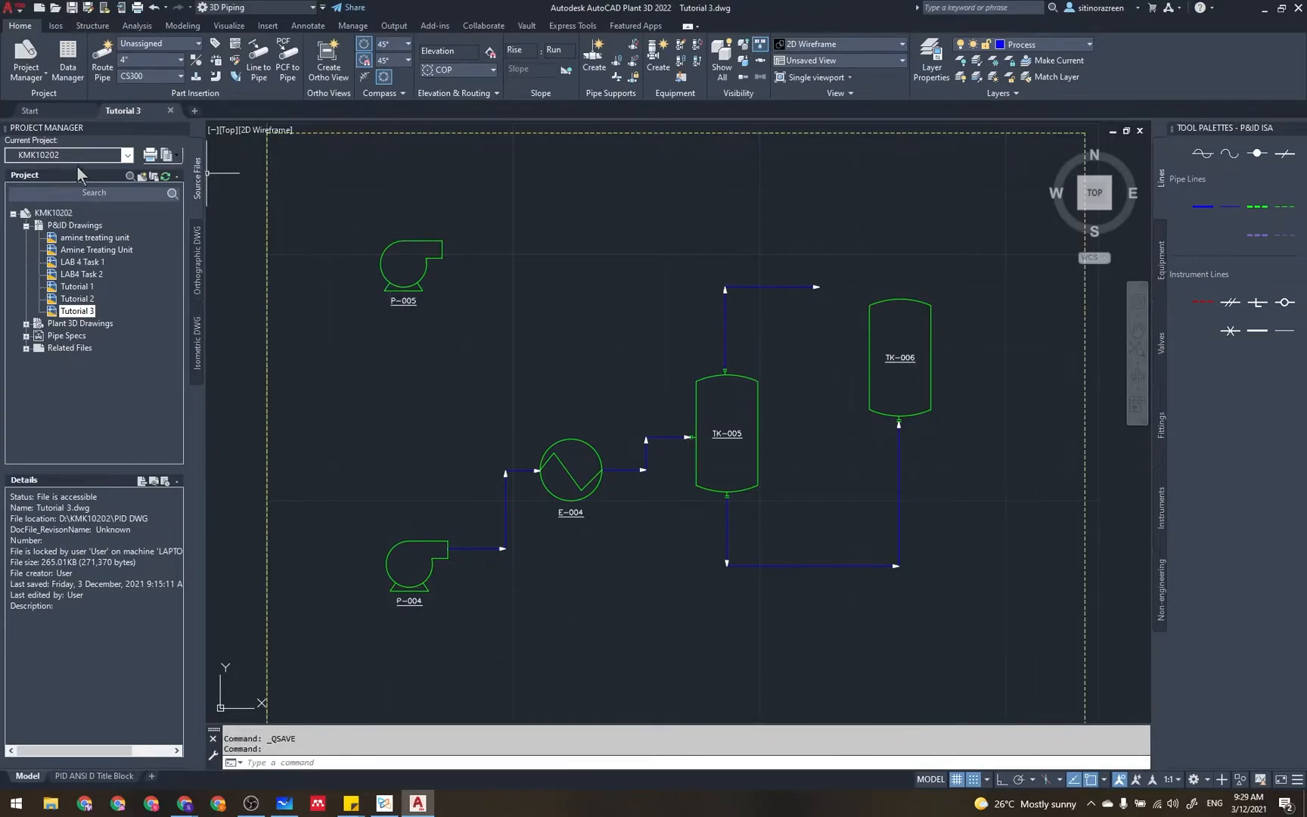
- Start a new drawing under P&ID Drawings in the KMK10202 project and begin entering its file name
left_click(85, 228)
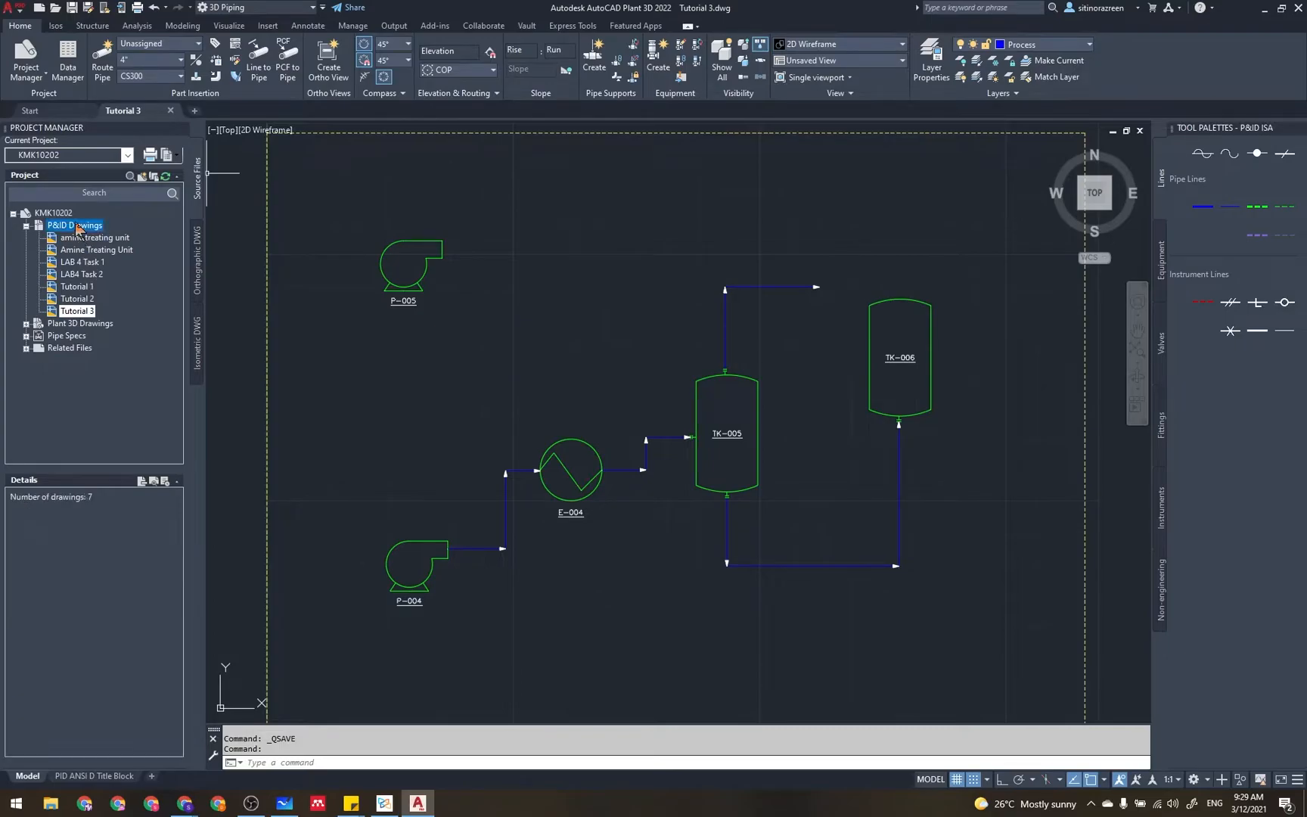
right_click(89, 226)
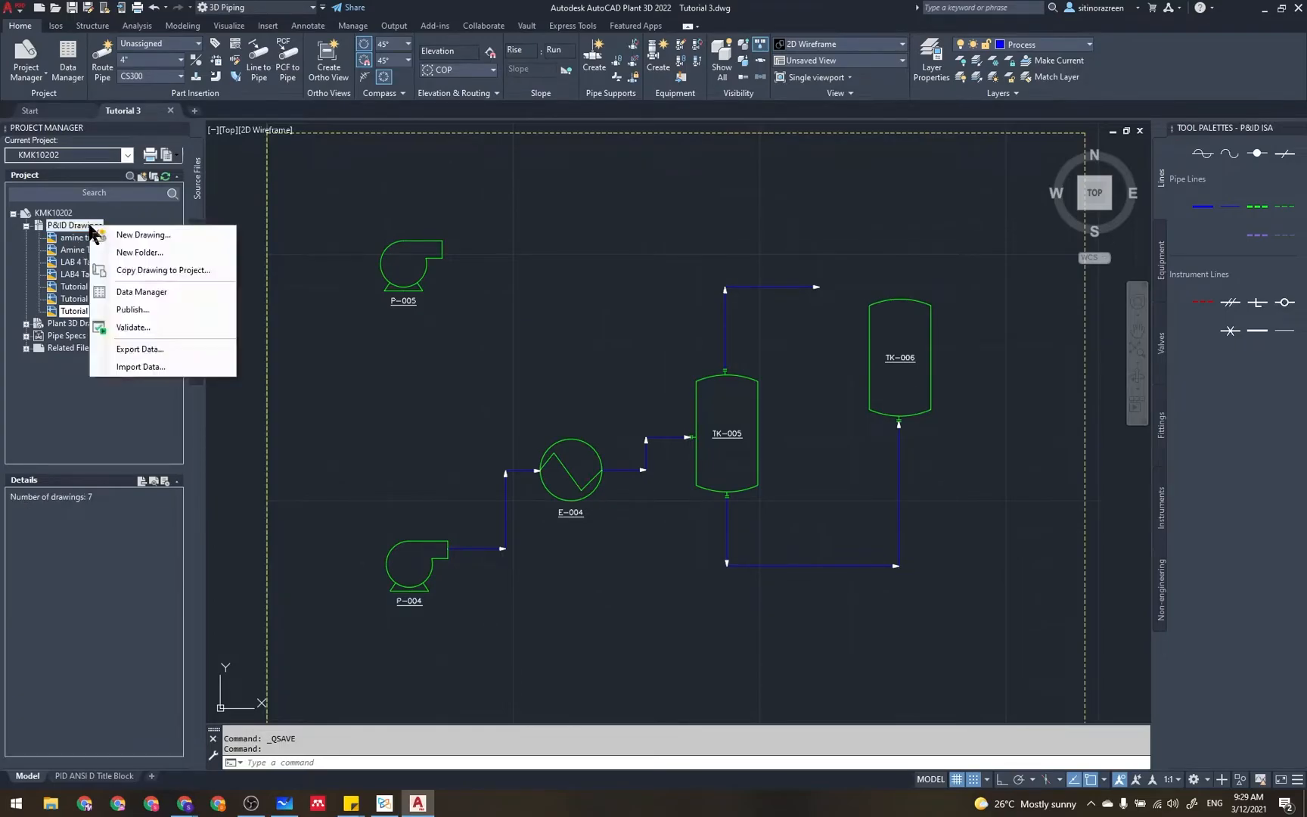
left_click(143, 236)
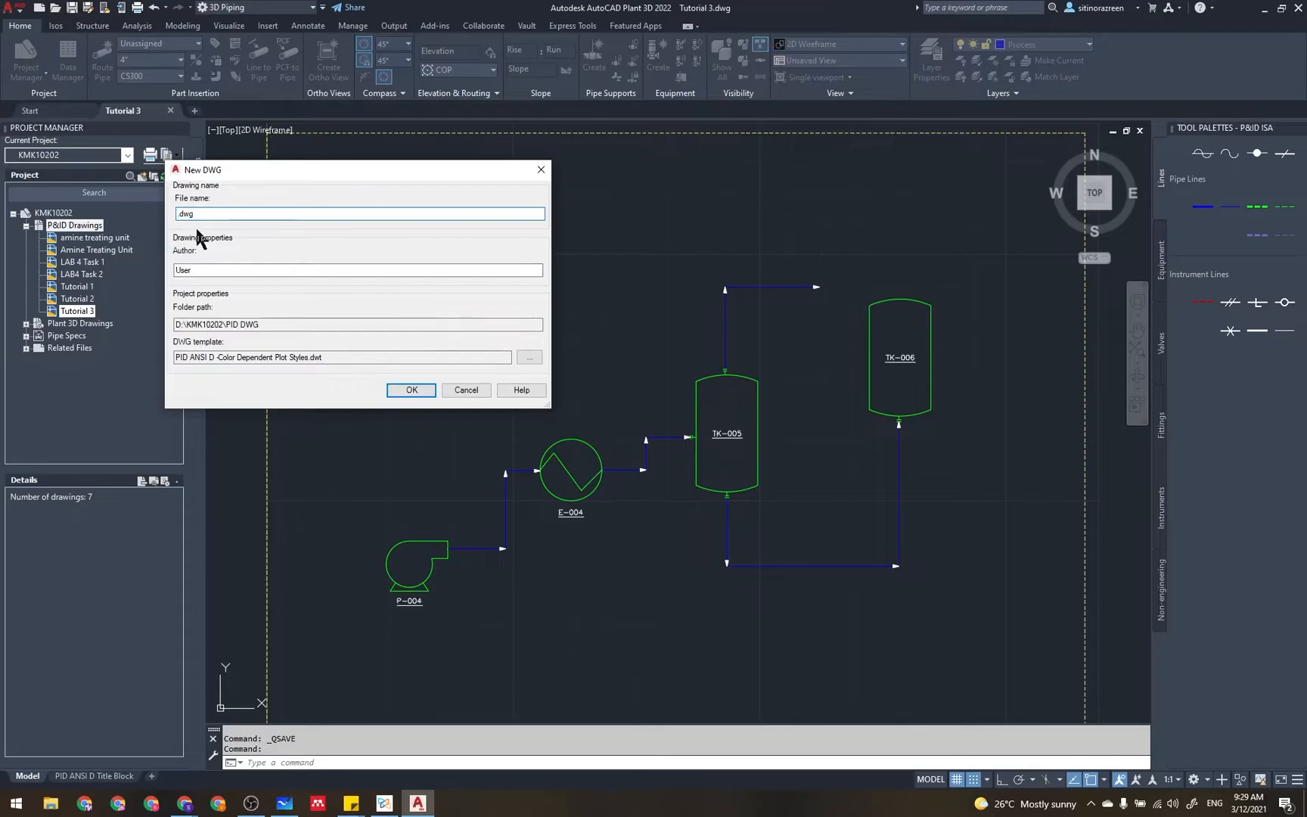
type("LA")
key("BackSpace")
- Switch to the PDF manual and read the Lab 4 Task 1 instructions for the Amine Treating Unit flow diagram
left_click(385, 803)
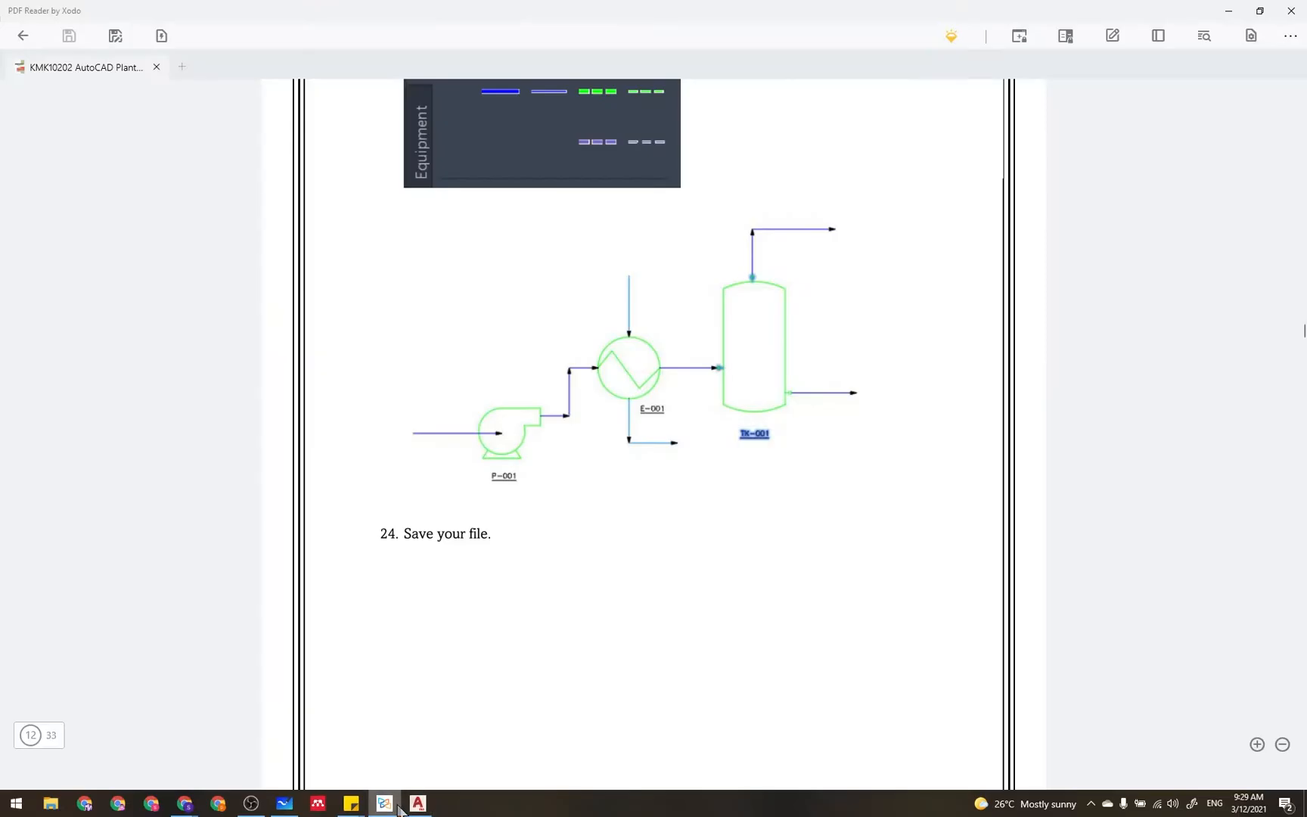
scroll(619, 532, "down", 8)
scroll(620, 536, "down", 2)
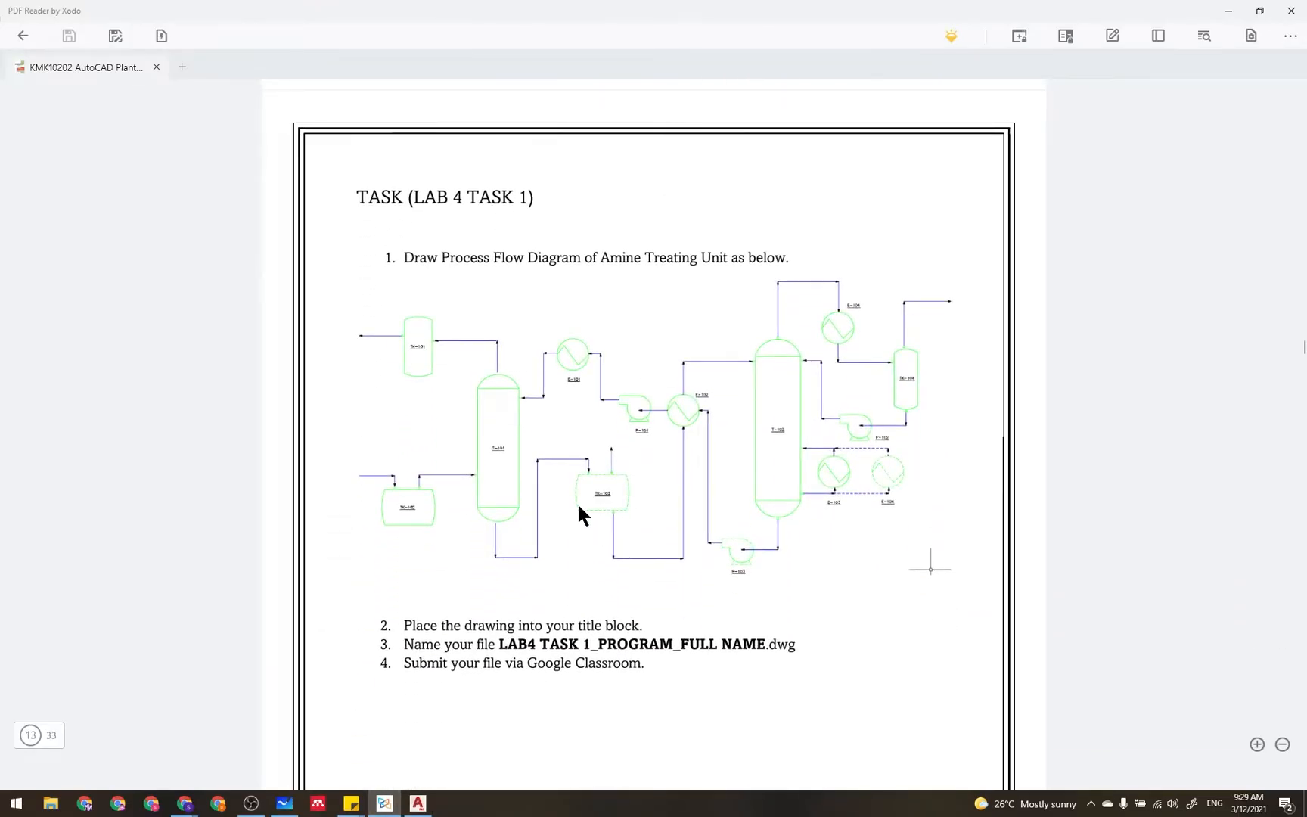
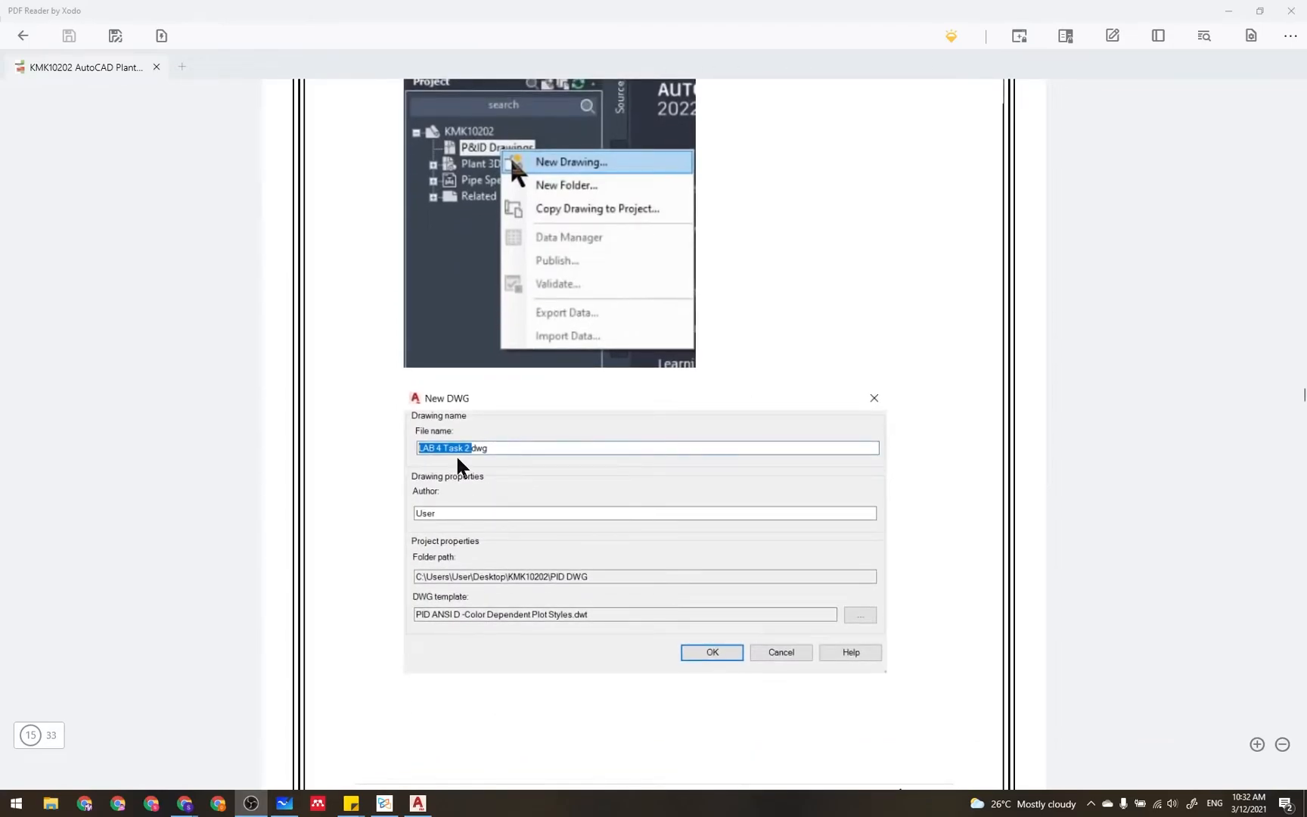
- Read the Lab 4 Task 2 instructions on copying TK101, TK102 and T101, placing and tagging the control valve, and adding the discrete instrument
scroll(470, 458, "down", 10)
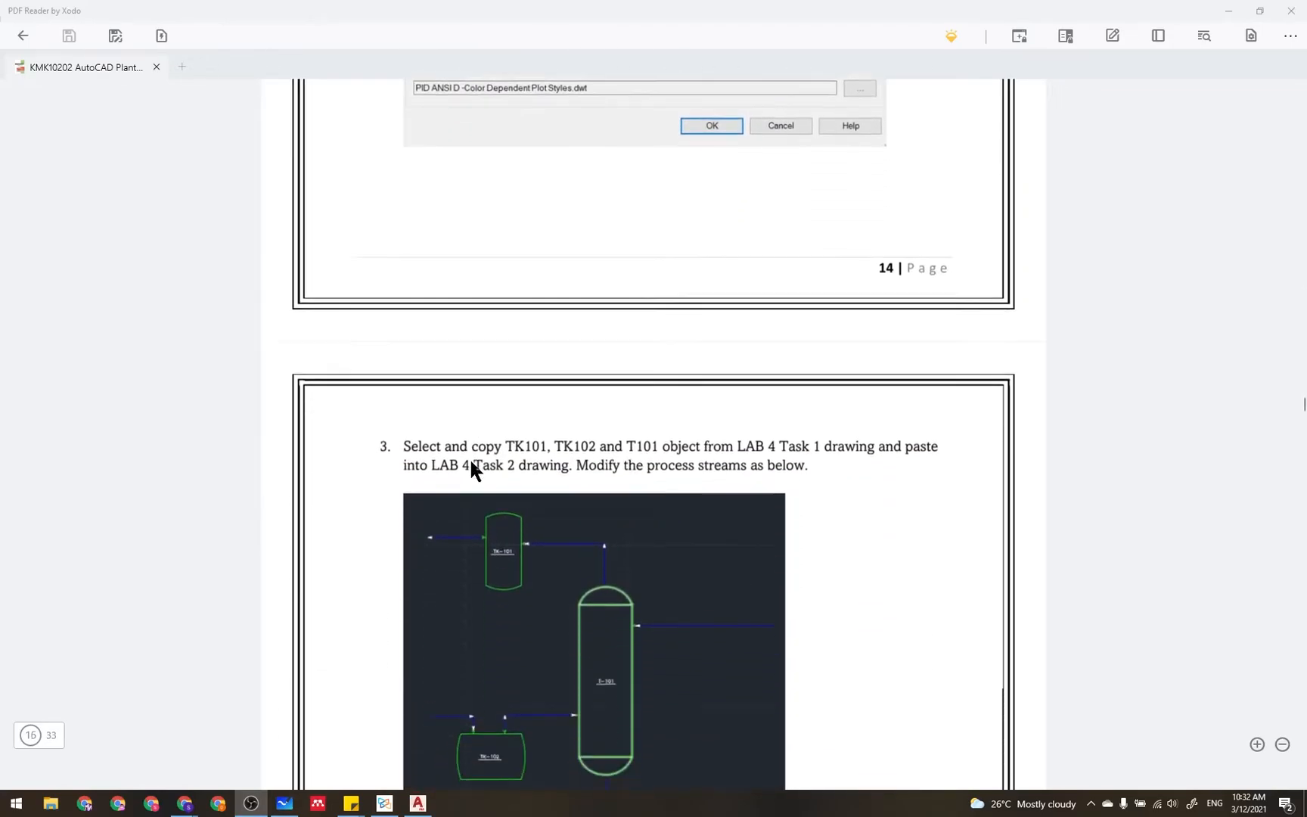
scroll(470, 463, "down", 6)
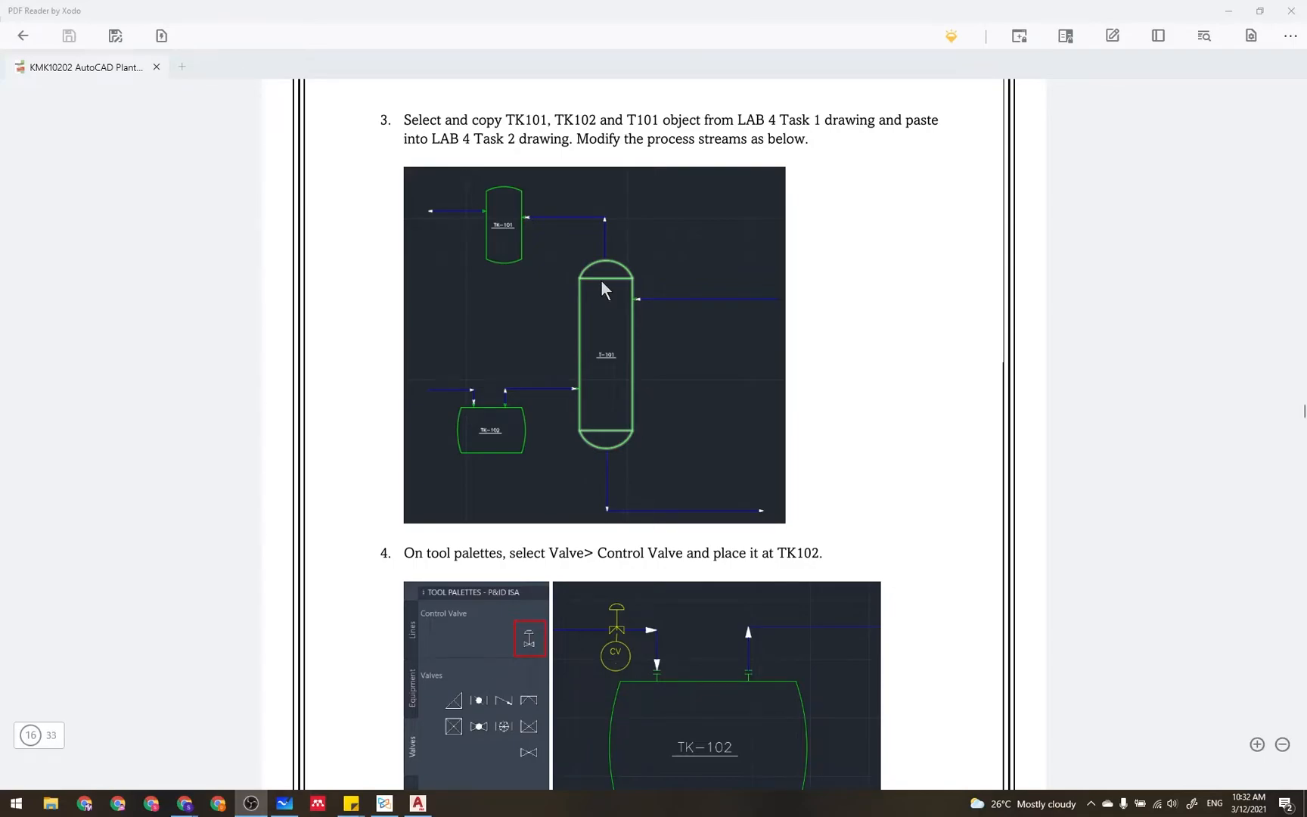
scroll(602, 282, "down", 3)
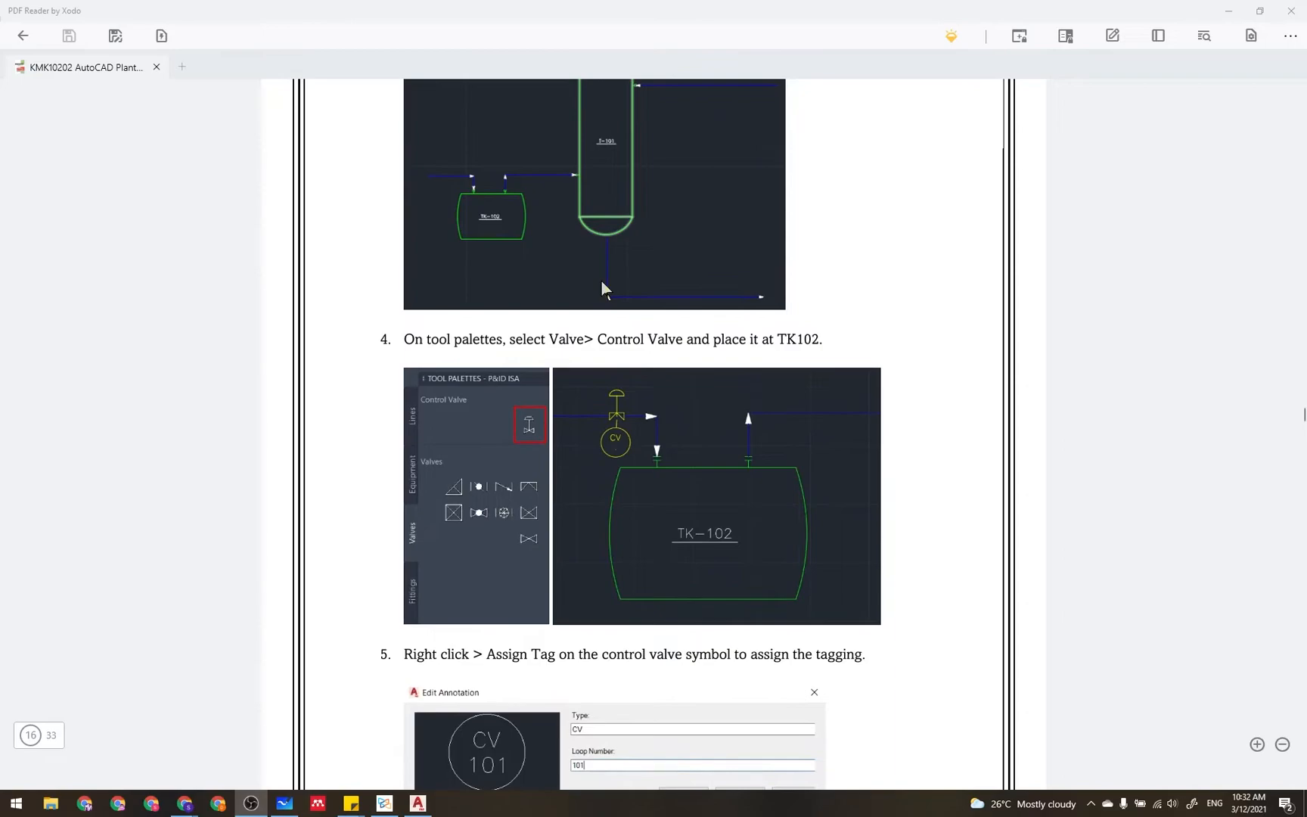
scroll(602, 282, "down", 2)
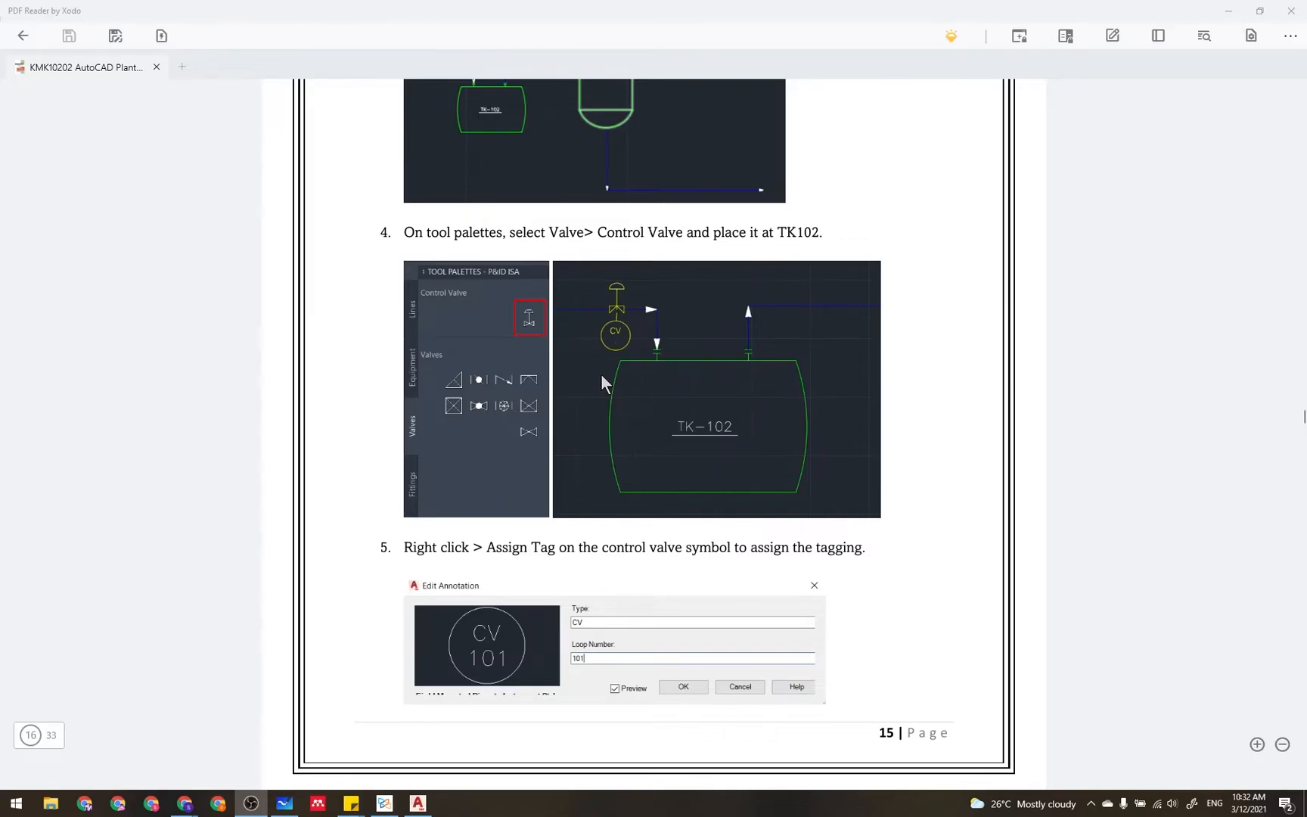
scroll(578, 389, "down", 5)
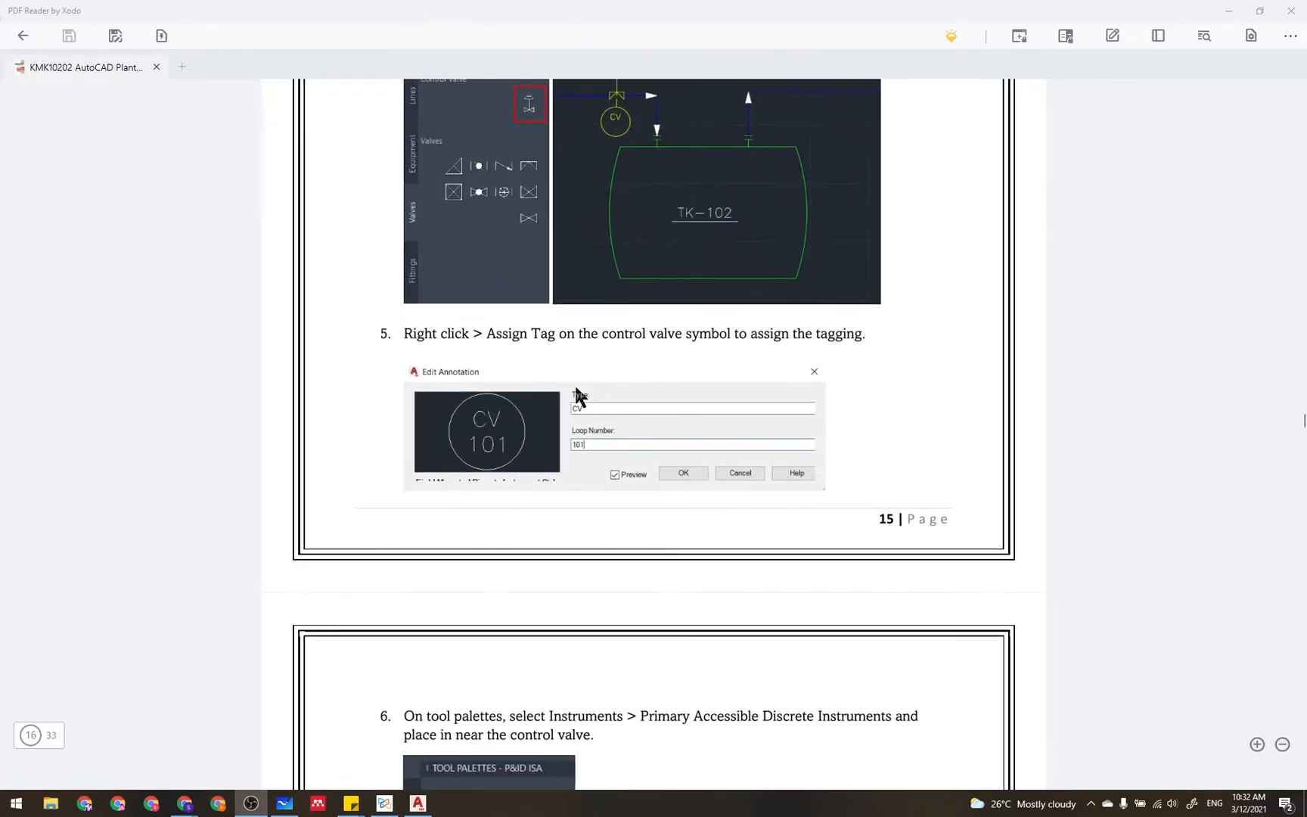
scroll(575, 389, "down", 2)
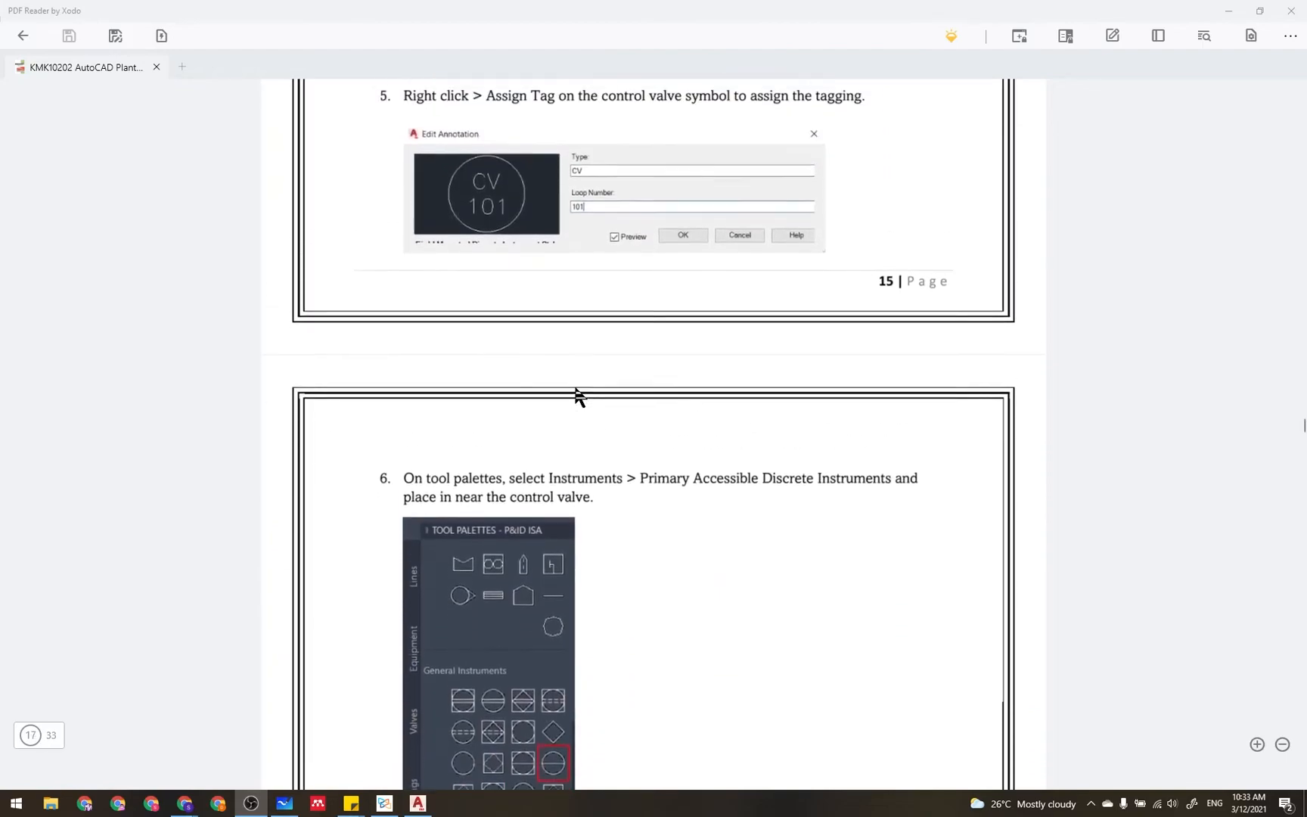
scroll(575, 389, "up", 4)
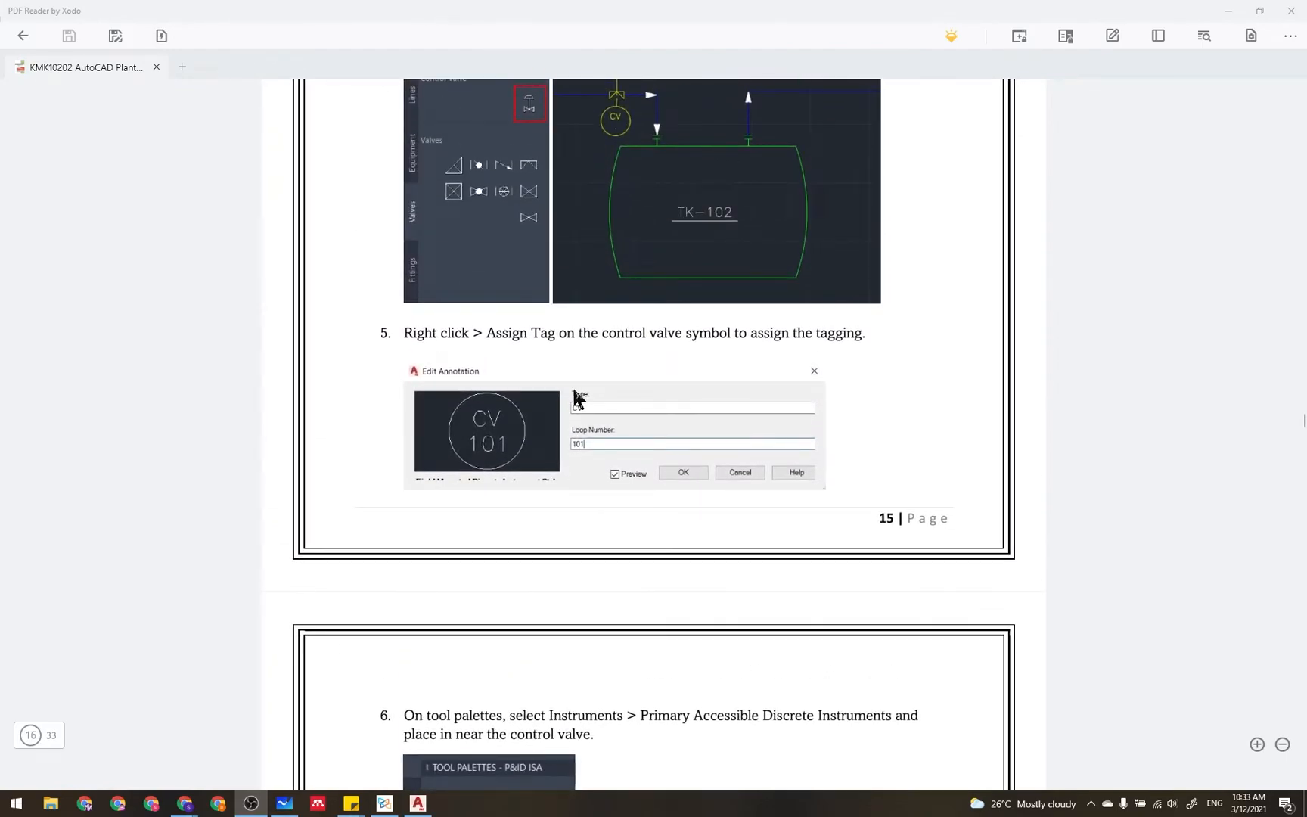
scroll(574, 390, "up", 2)
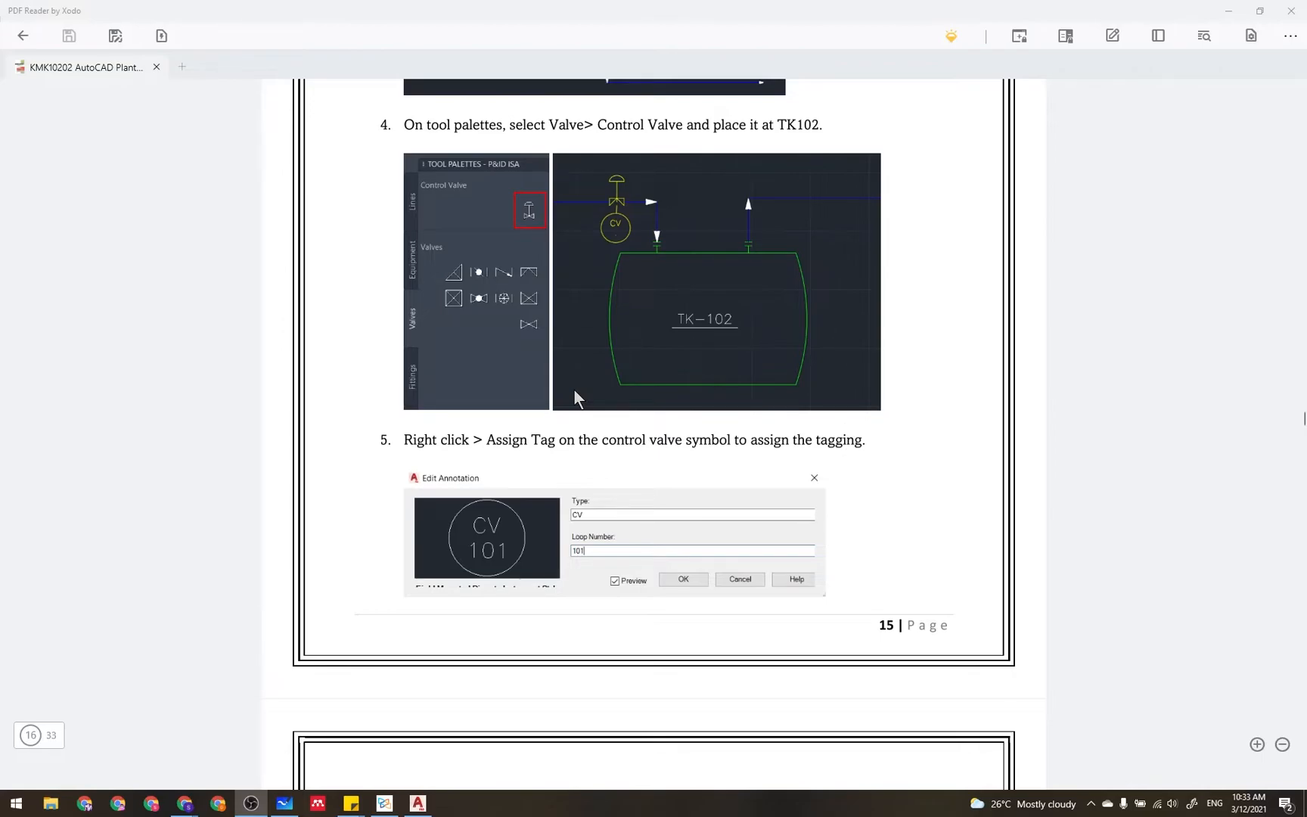
scroll(575, 409, "up", 3)
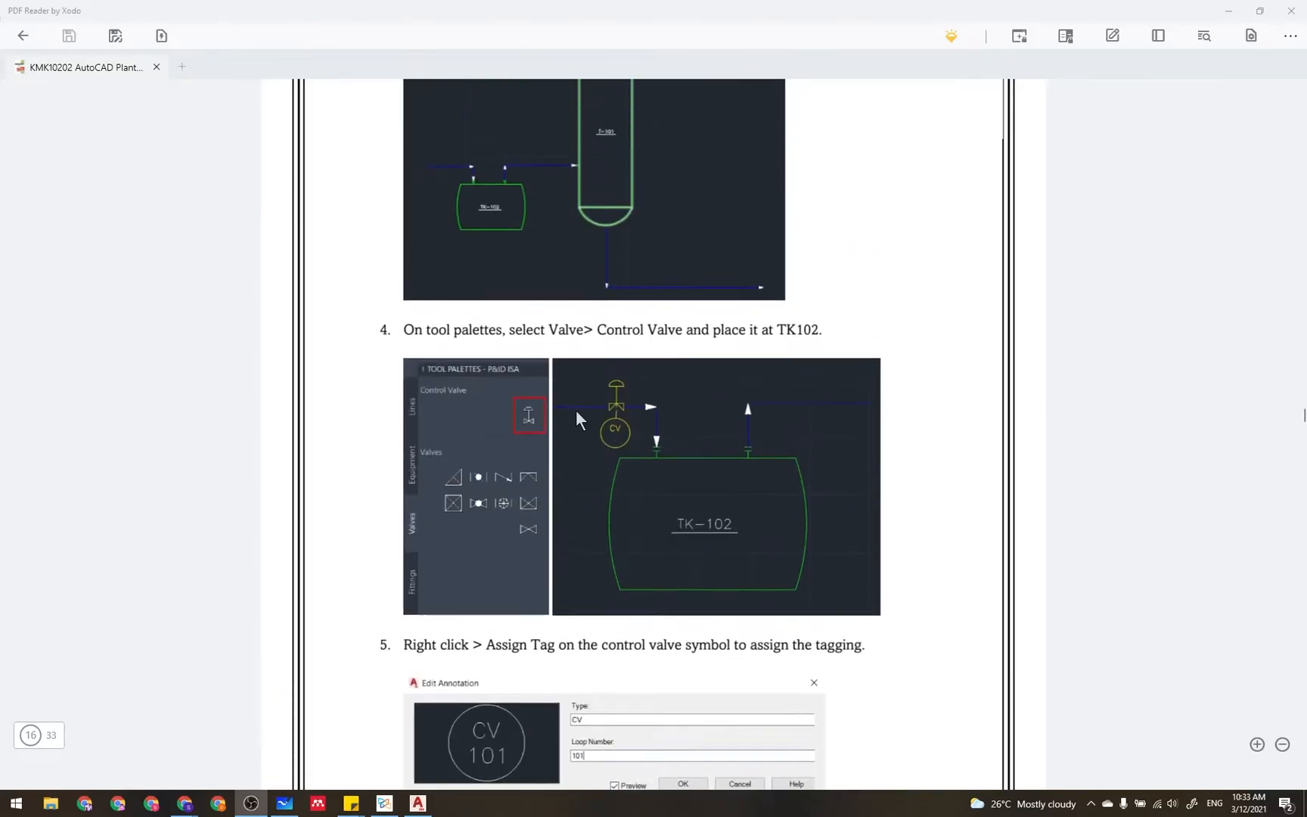
scroll(575, 413, "up", 2)
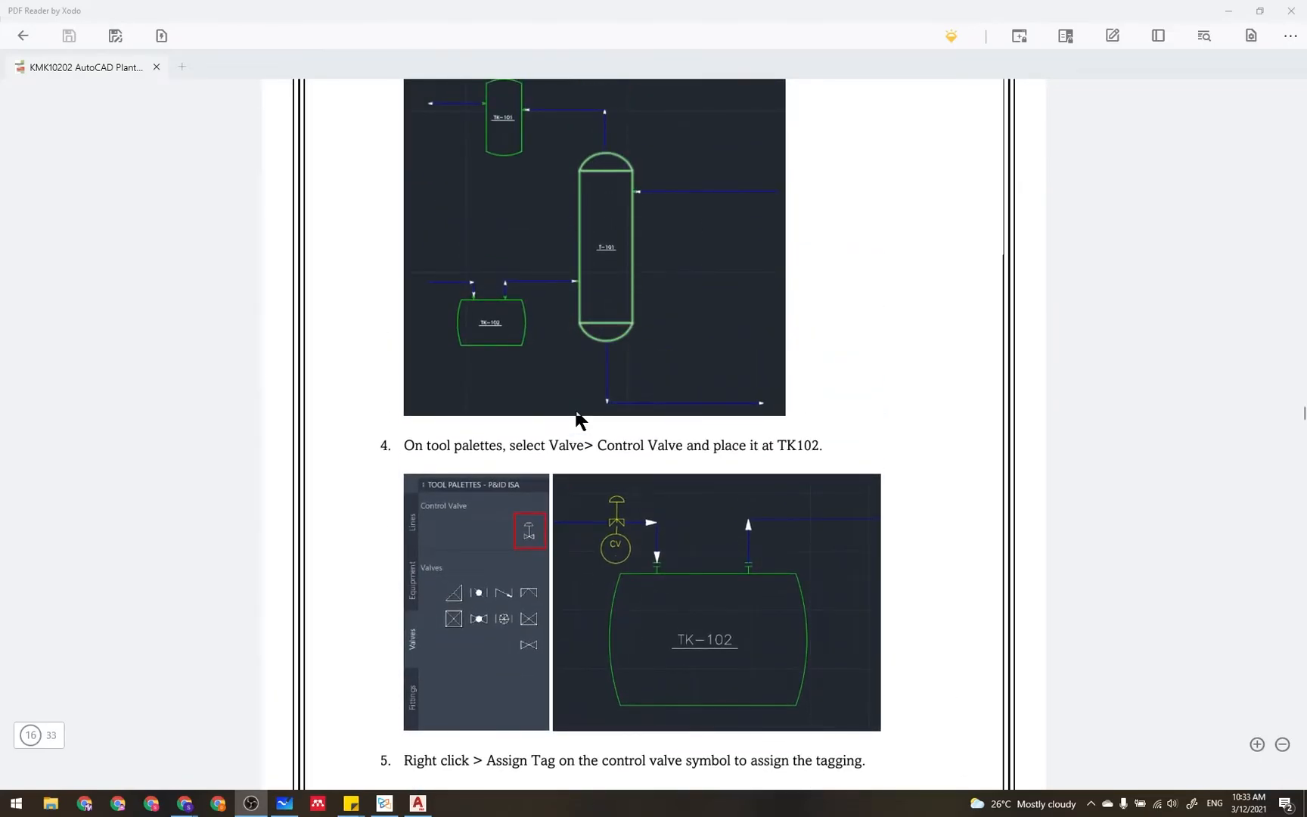
scroll(575, 413, "down", 2)
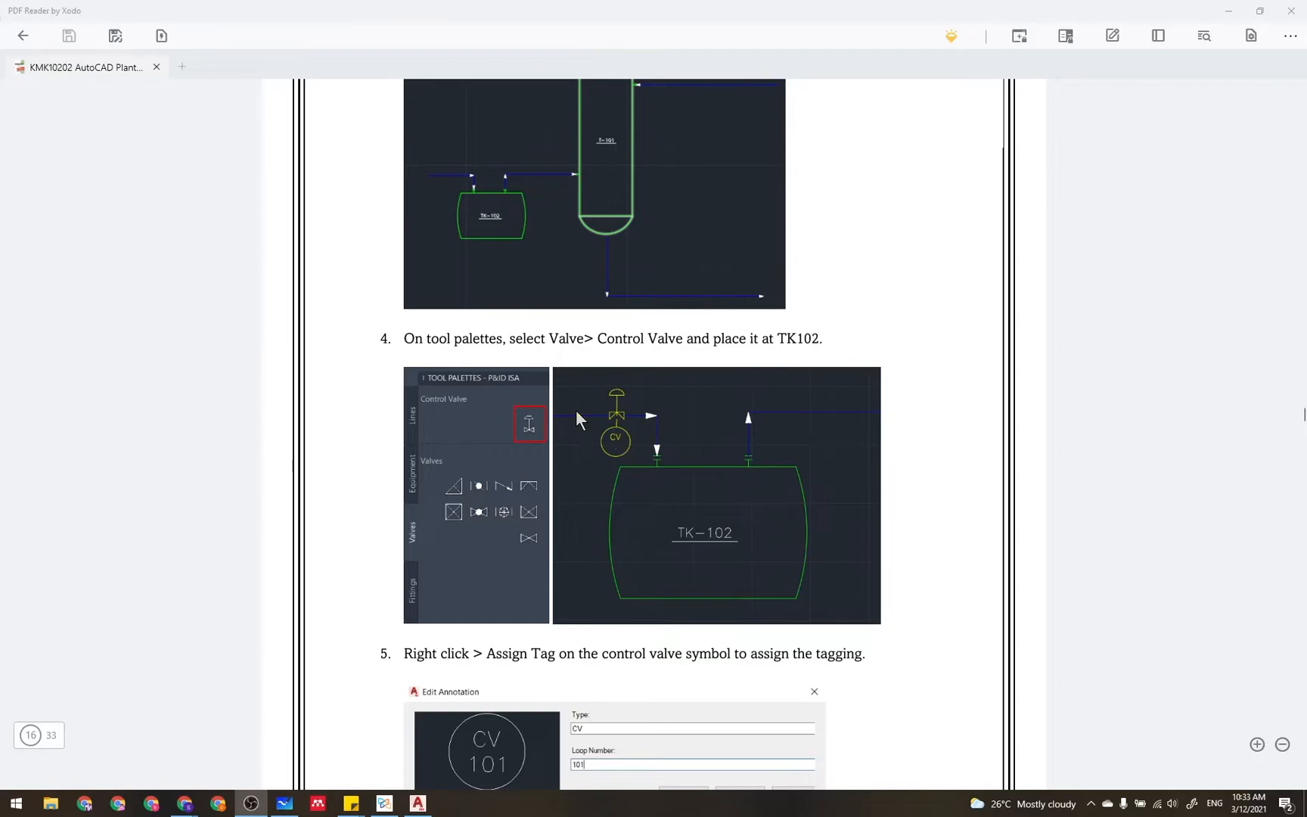
scroll(576, 410, "down", 3)
scroll(576, 409, "up", 2)
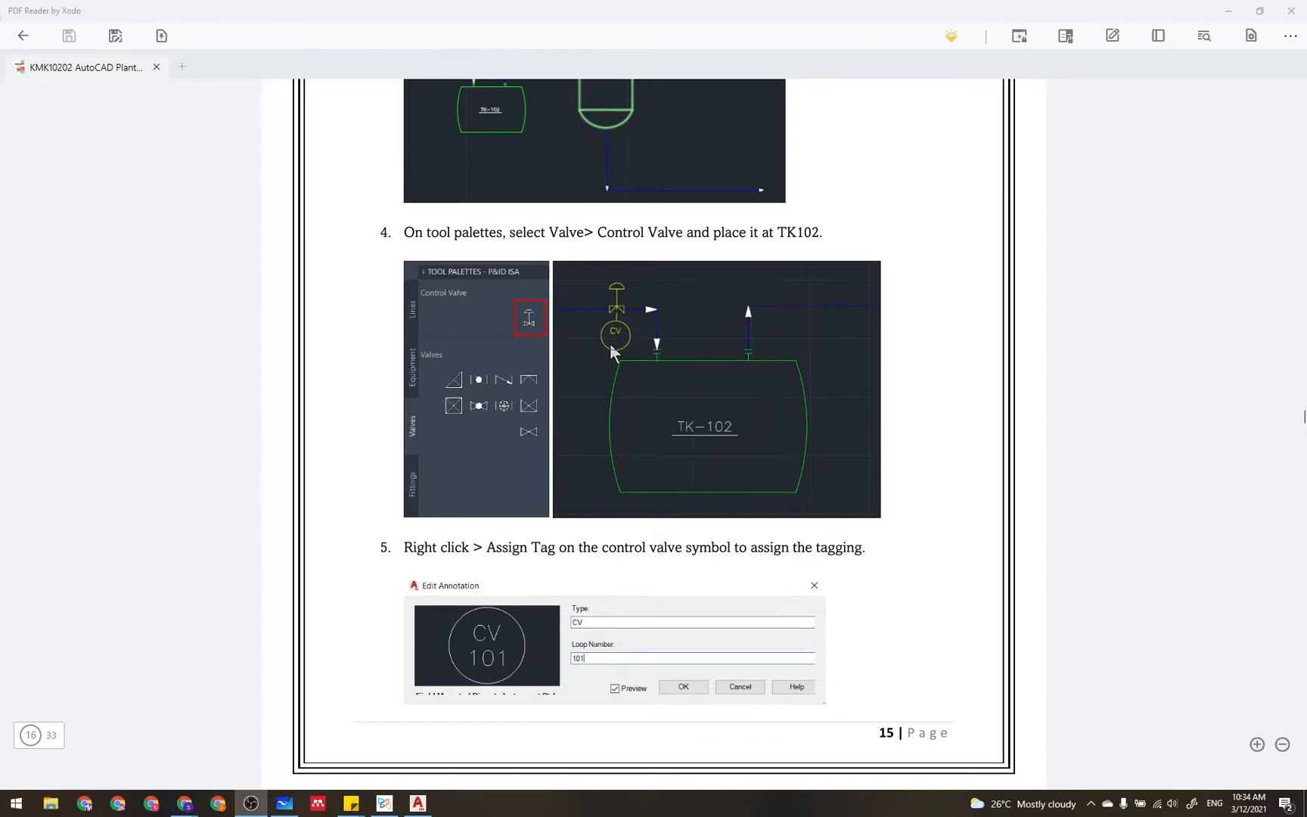
scroll(610, 343, "down", 5)
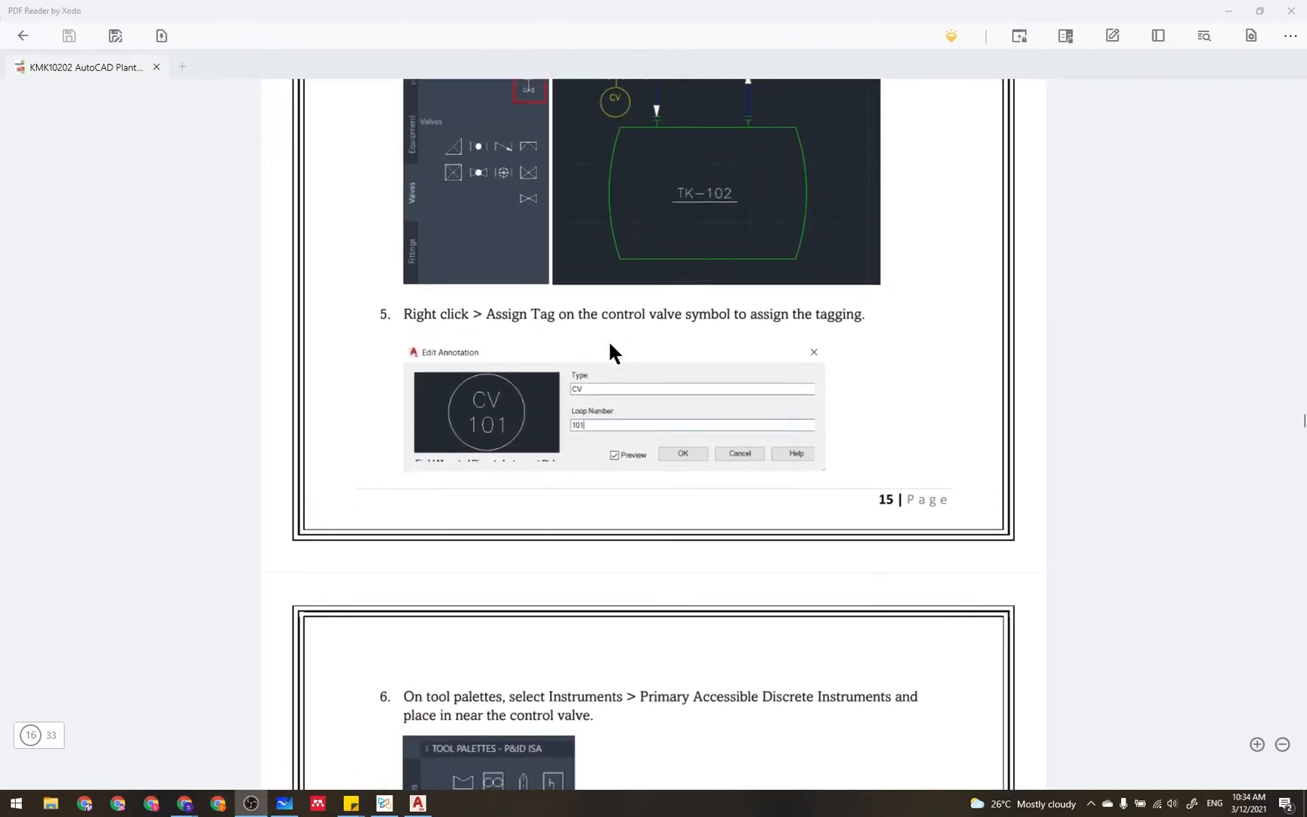
scroll(609, 345, "down", 1)
scroll(610, 348, "up", 4)
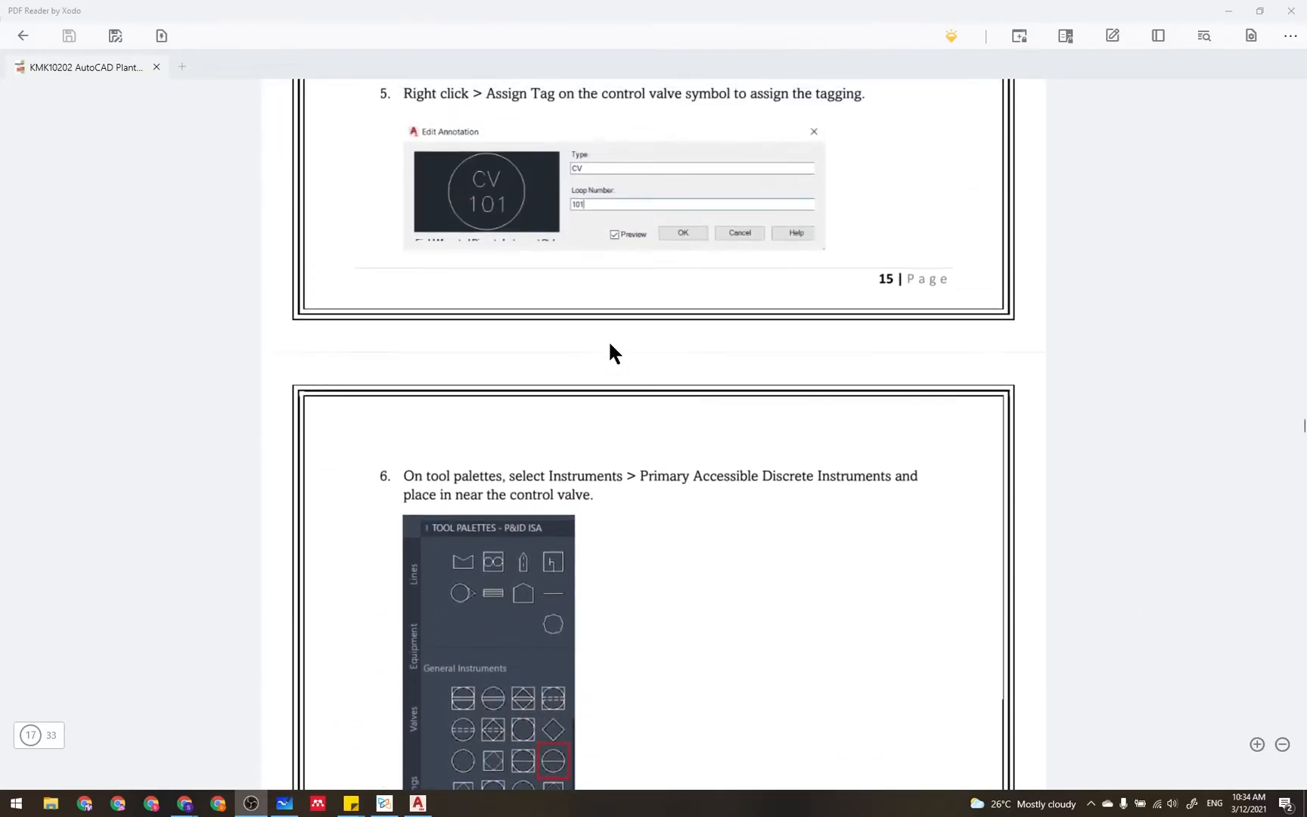
scroll(610, 344, "down", 2)
scroll(610, 344, "up", 1)
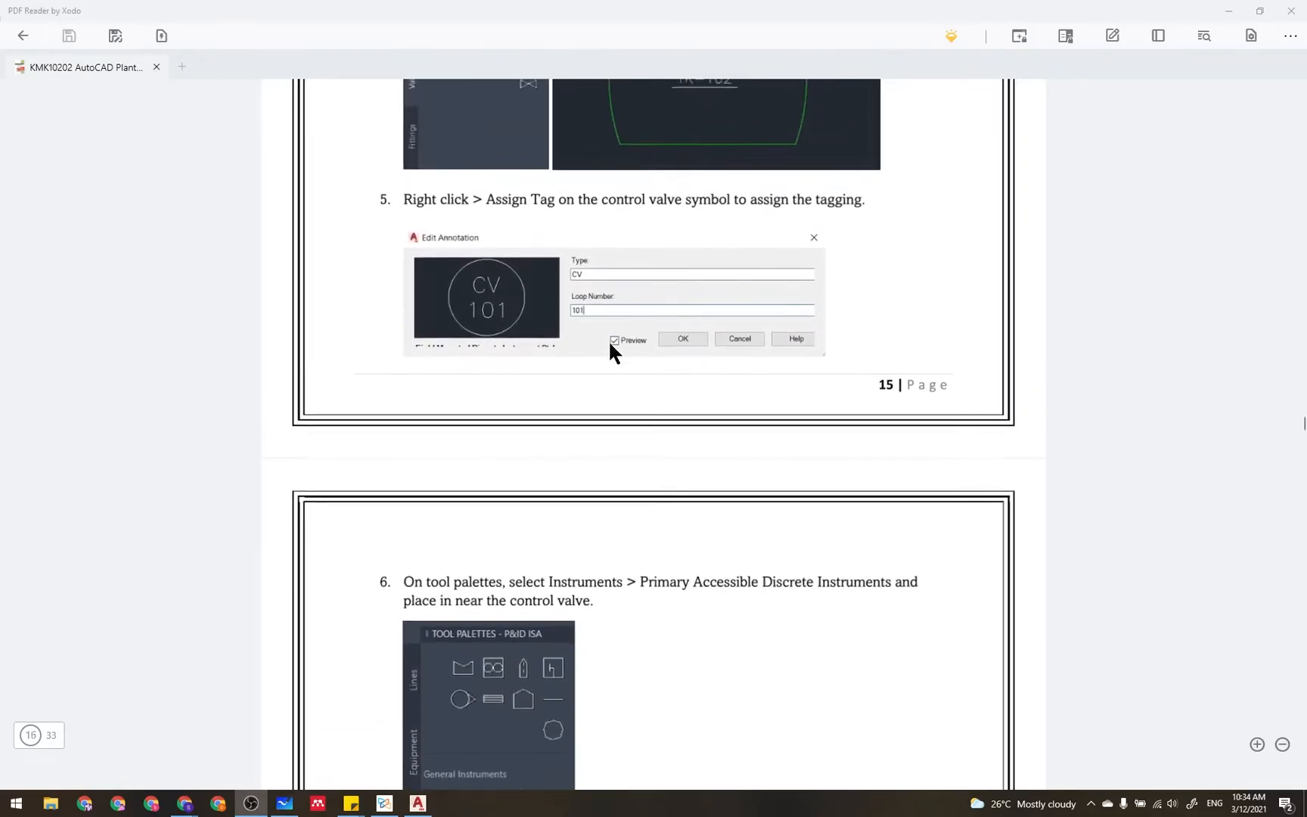
- Review the manual's steps for tagging the control valve and adding the discrete instrument, then switch back to AutoCAD Plant 3D
scroll(609, 344, "down", 2)
scroll(609, 350, "down", 6)
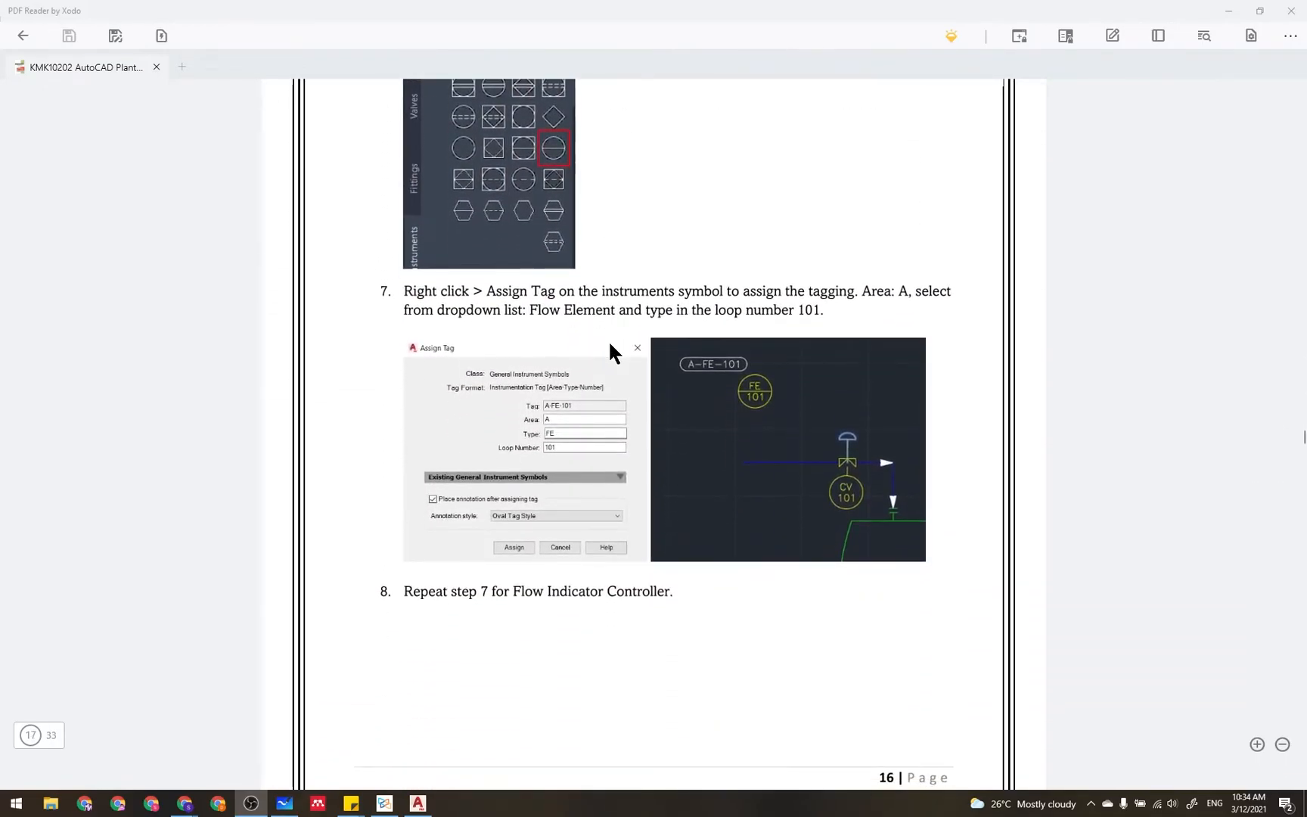
scroll(610, 349, "up", 2)
scroll(609, 347, "up", 8)
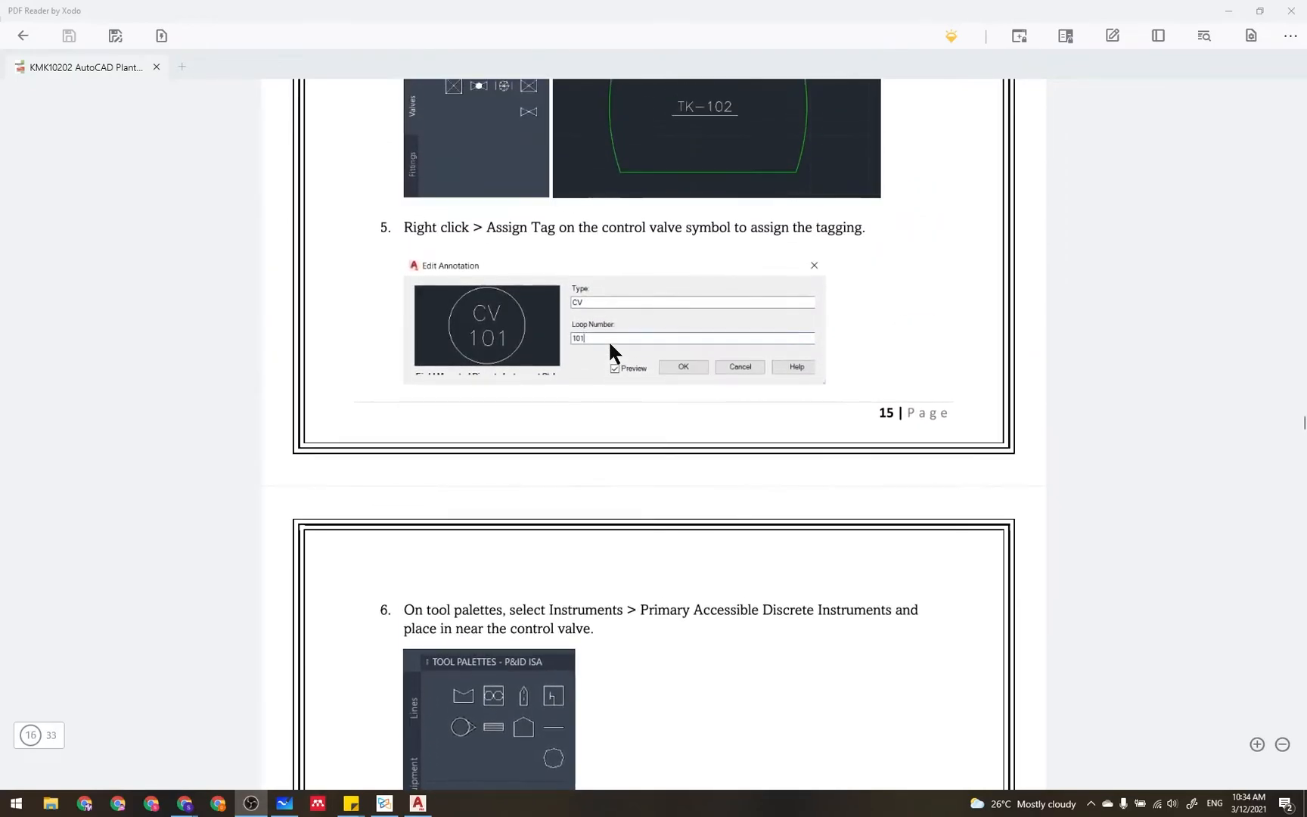
scroll(610, 342, "up", 2)
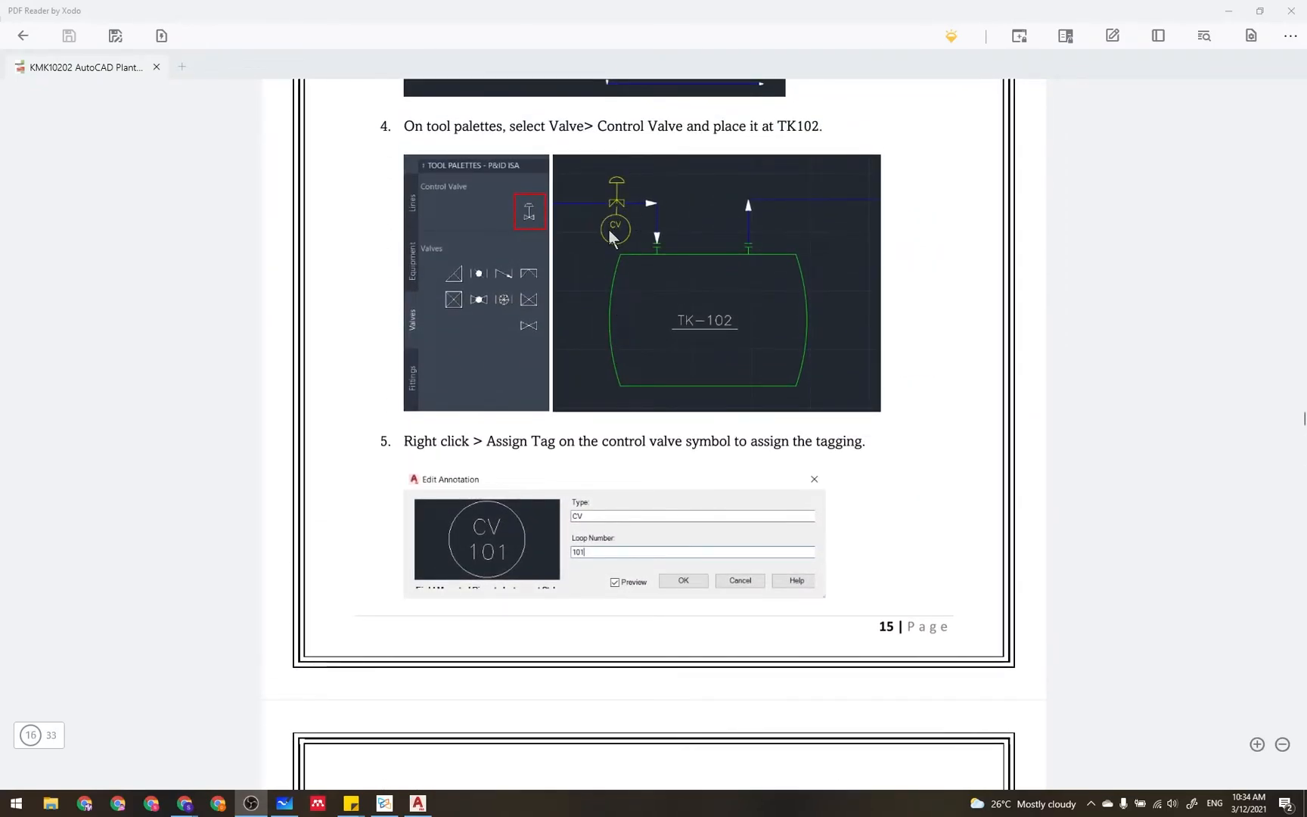
left_click(417, 803)
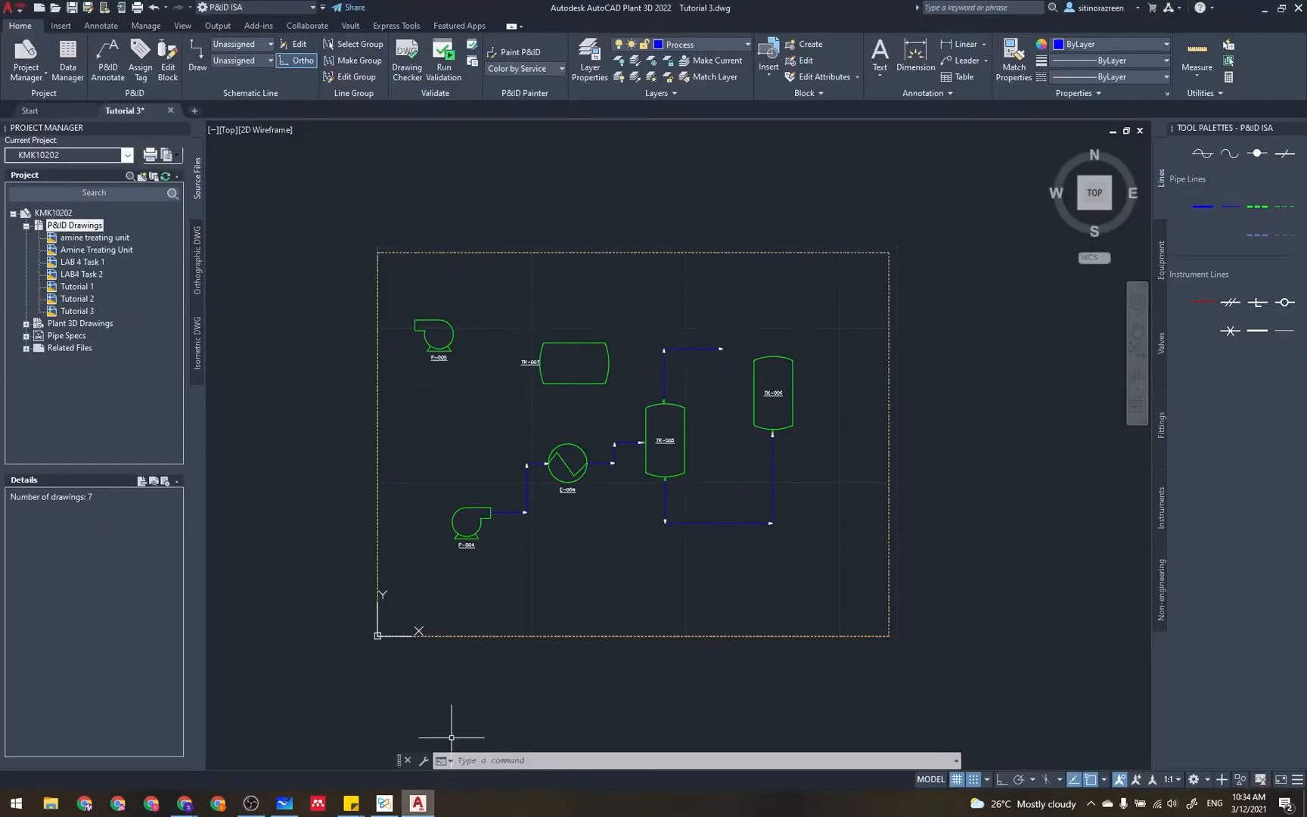
- Move the horizontal tank TK-007 slightly up and to the left, clear of the pipe line above TK-005
left_click(585, 341)
left_click(544, 343)
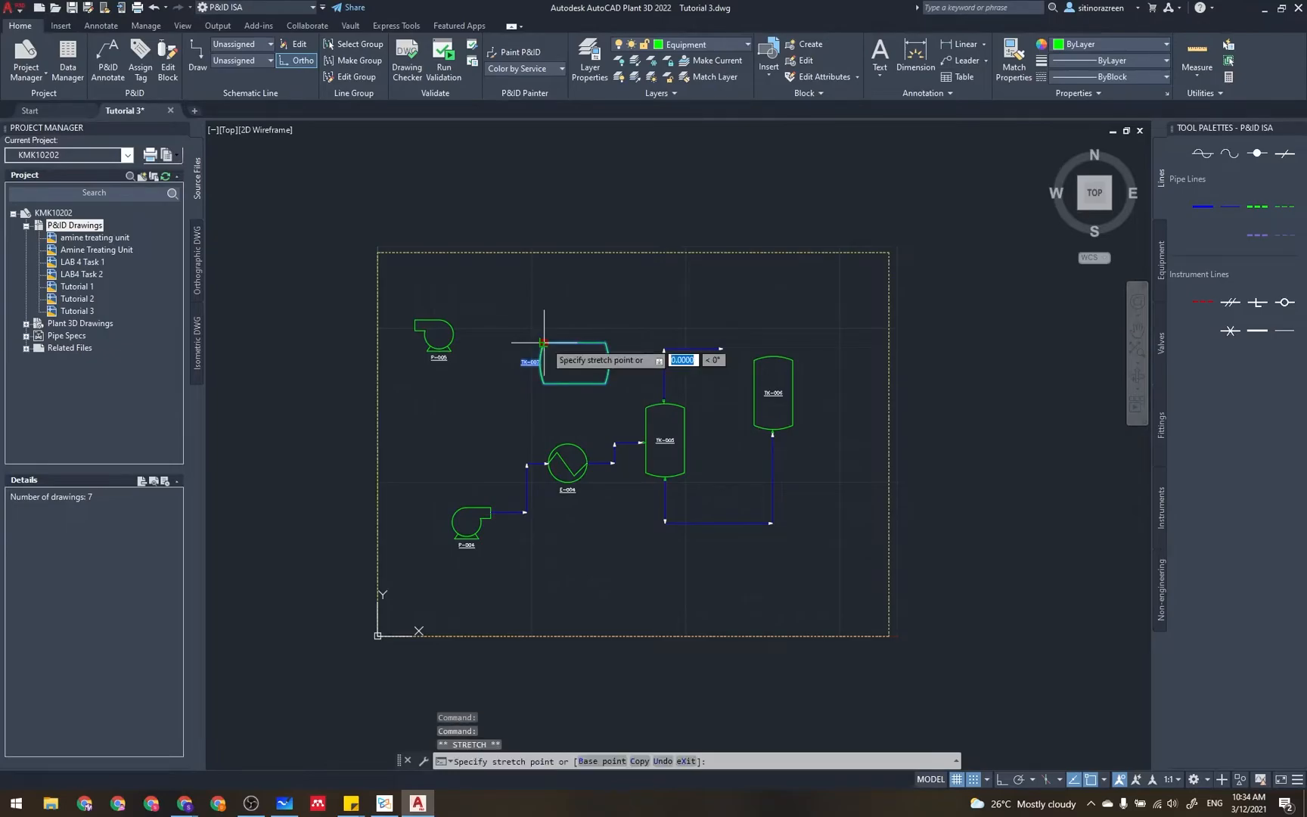
left_click(528, 312)
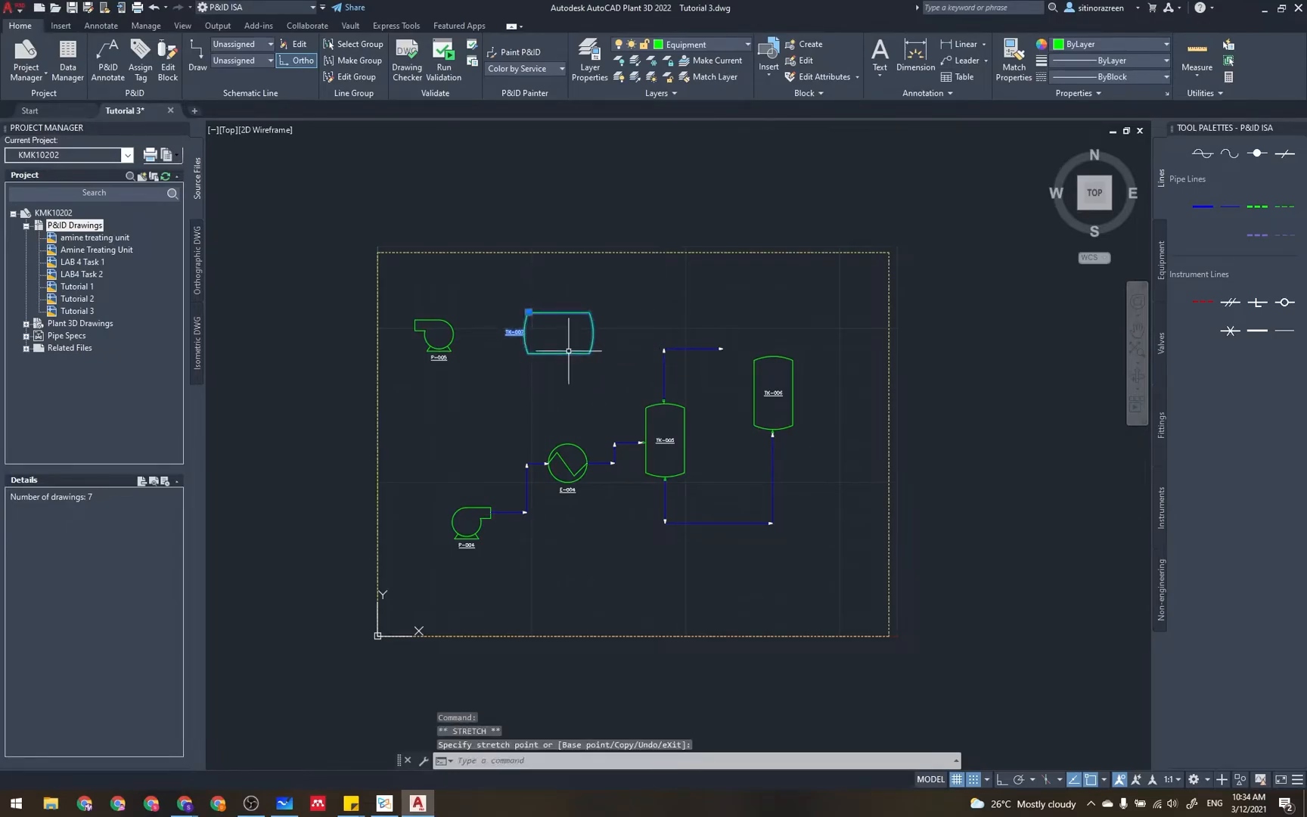
- Draw a short horizontal pipe line running right from the middle of TK-007's right side
left_click(1201, 208)
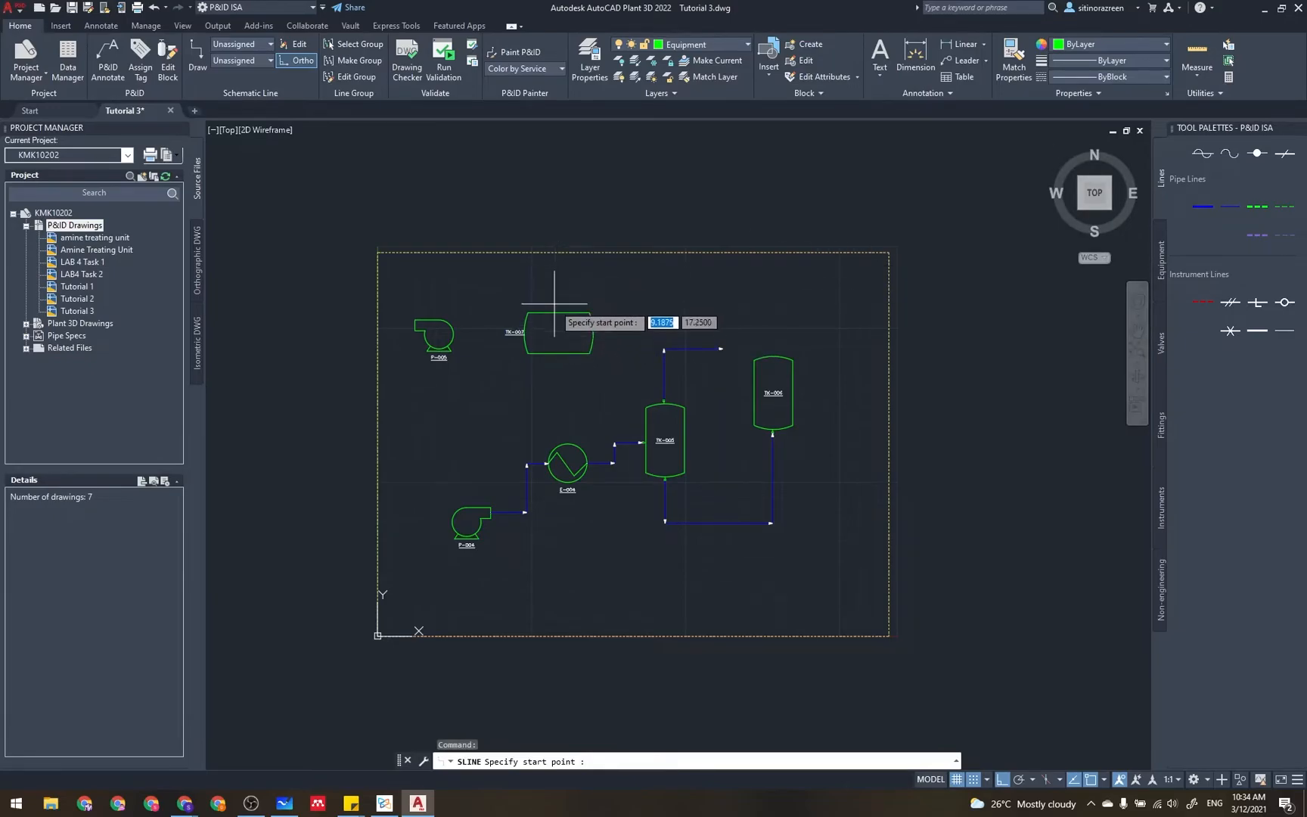
left_click(594, 330)
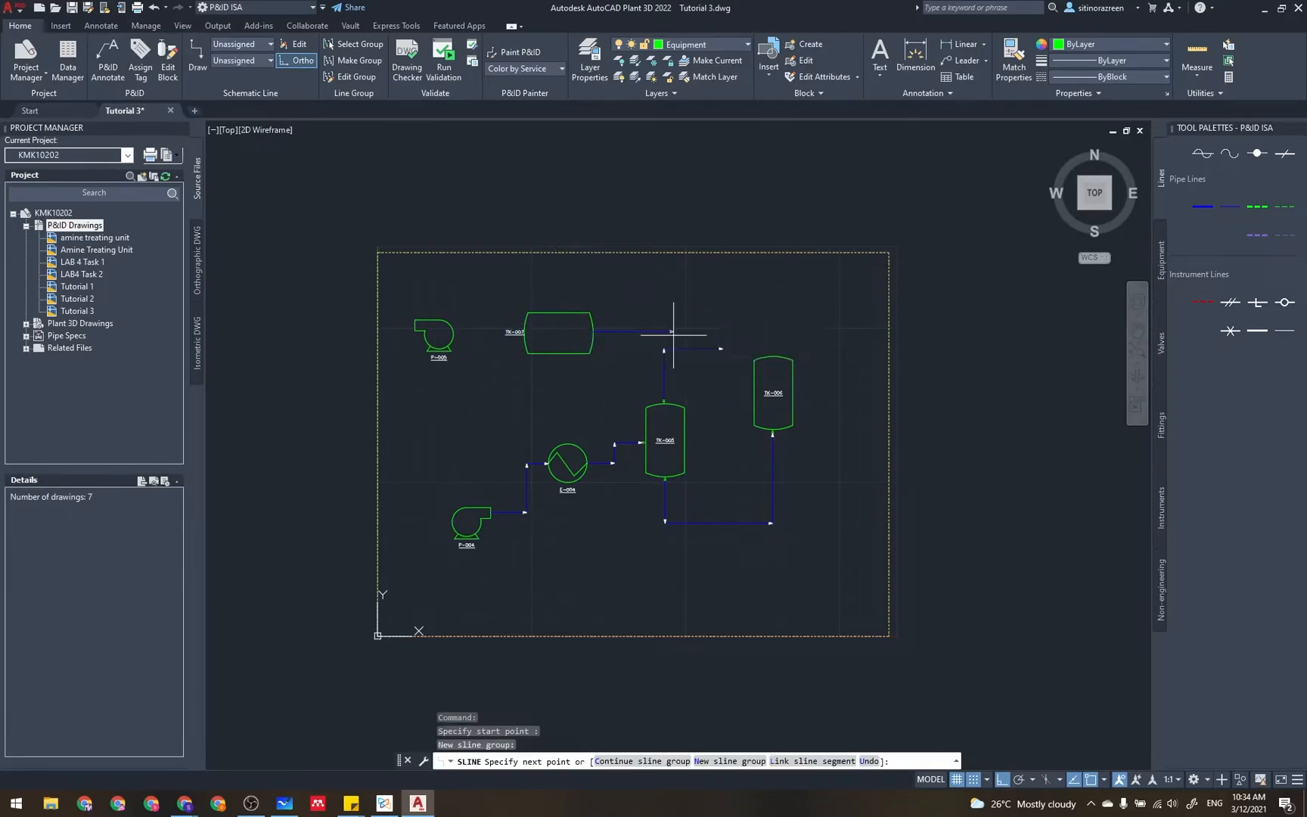
left_click(672, 331)
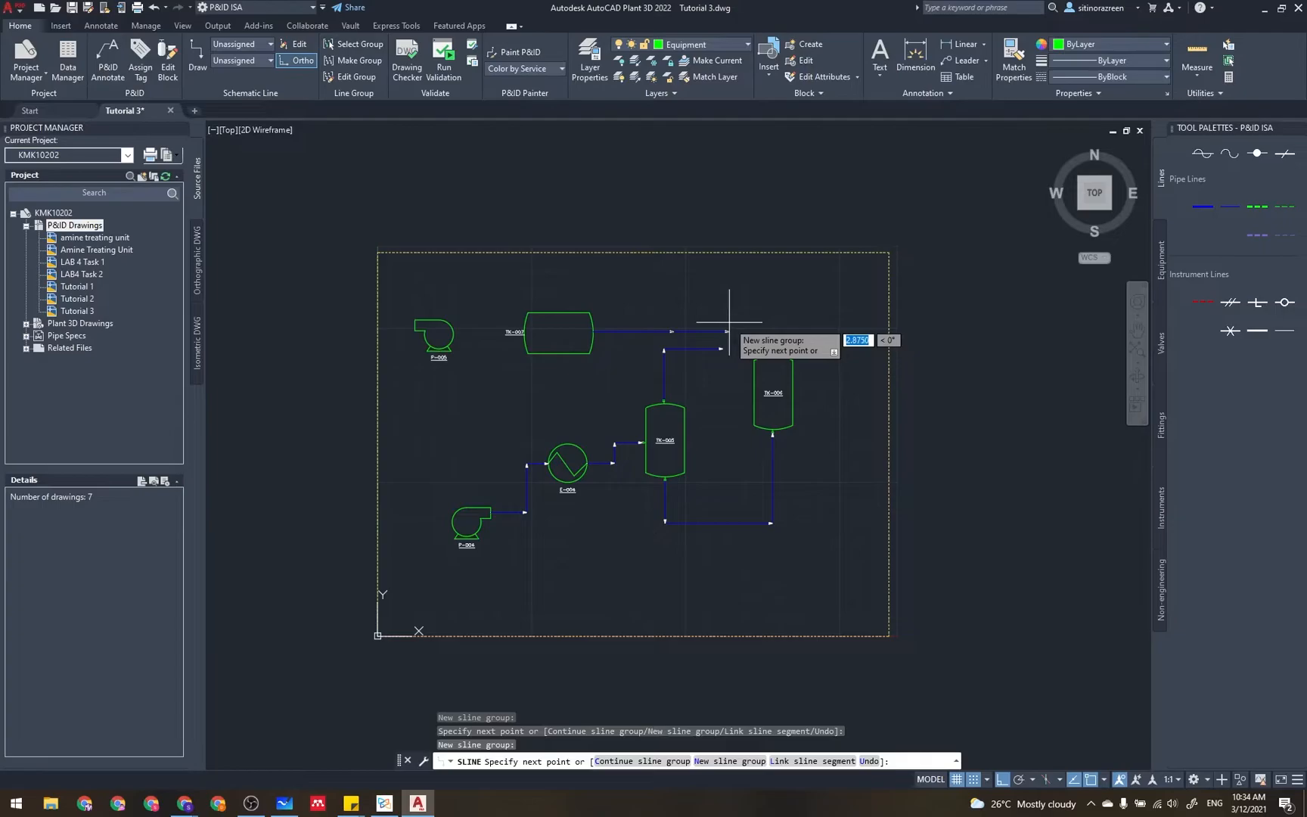
key("Escape")
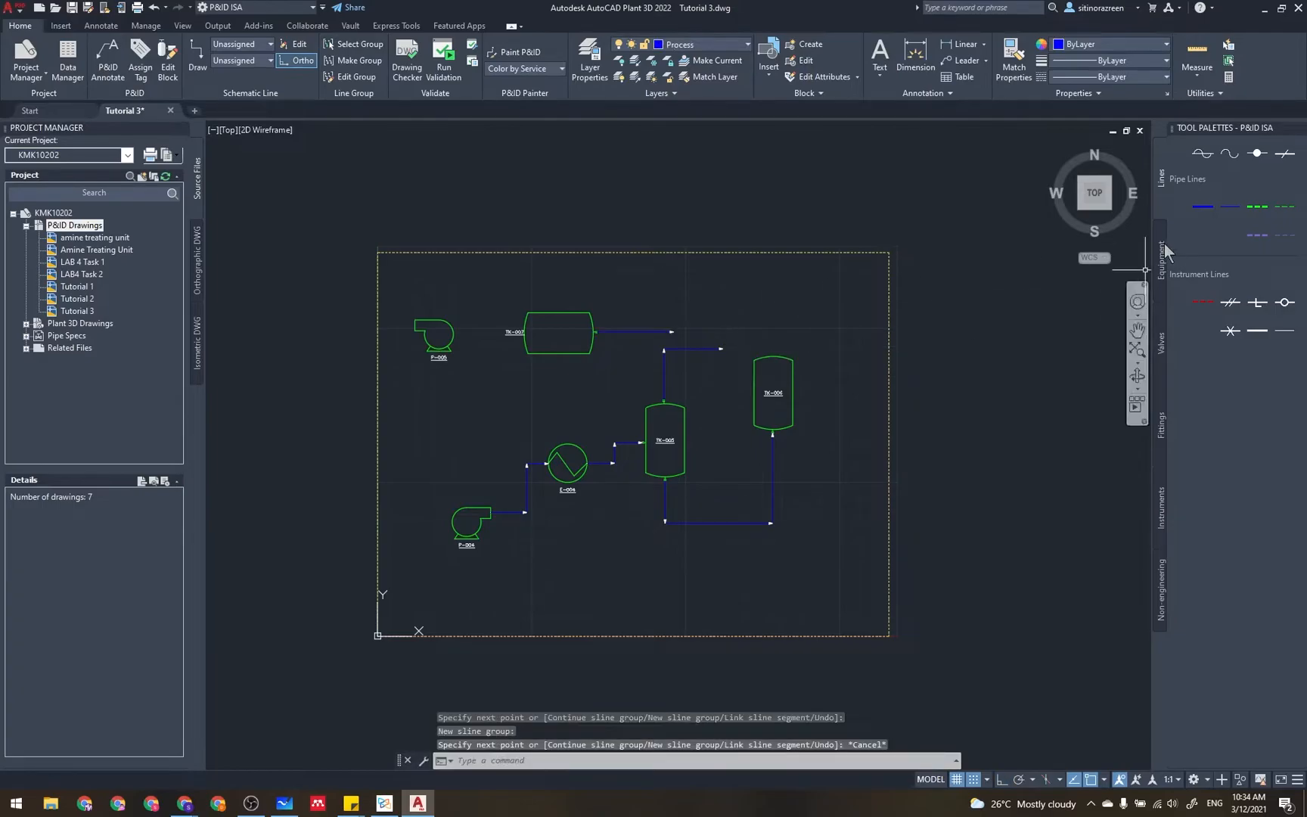
- Insert a control valve midway along the new TK-007 outlet line and place its CV bubble just below the valve body
left_click(1162, 345)
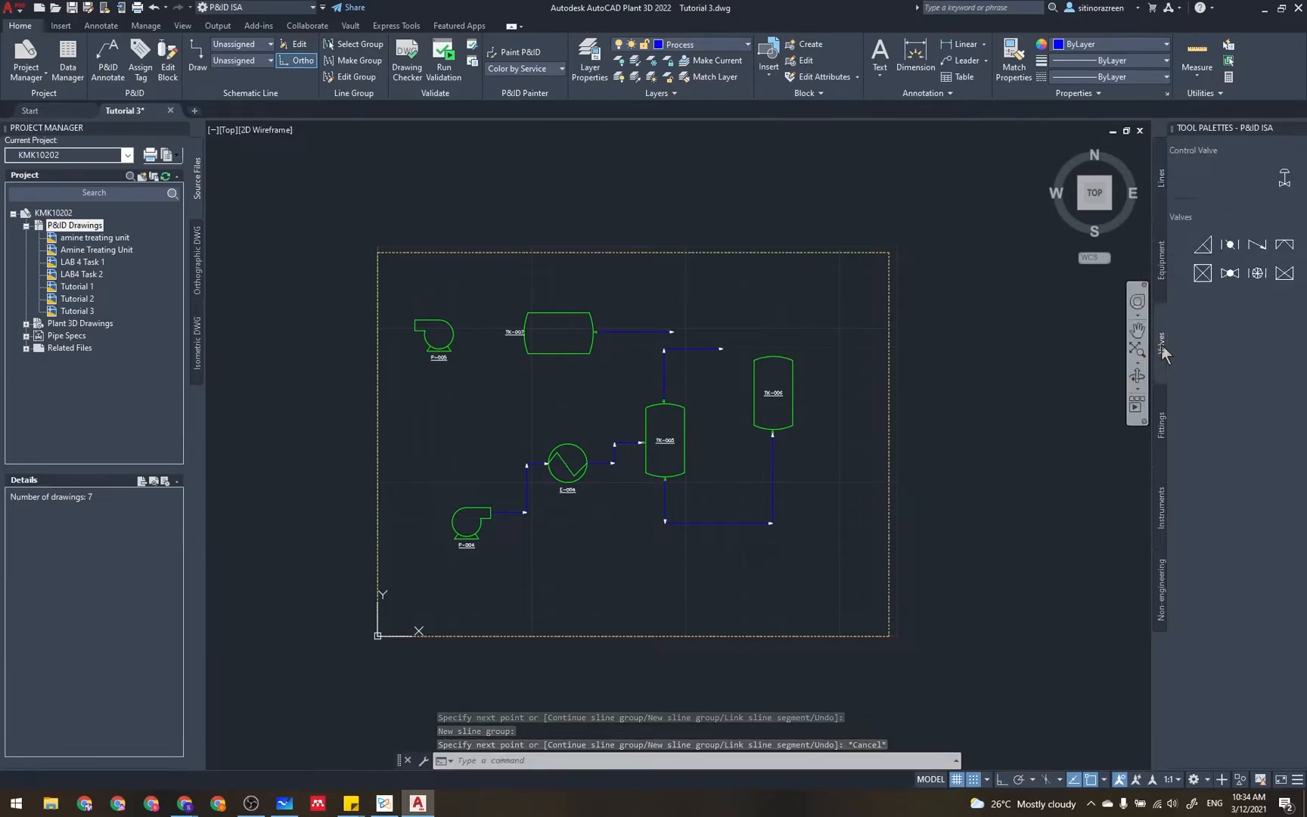
left_click(1256, 182)
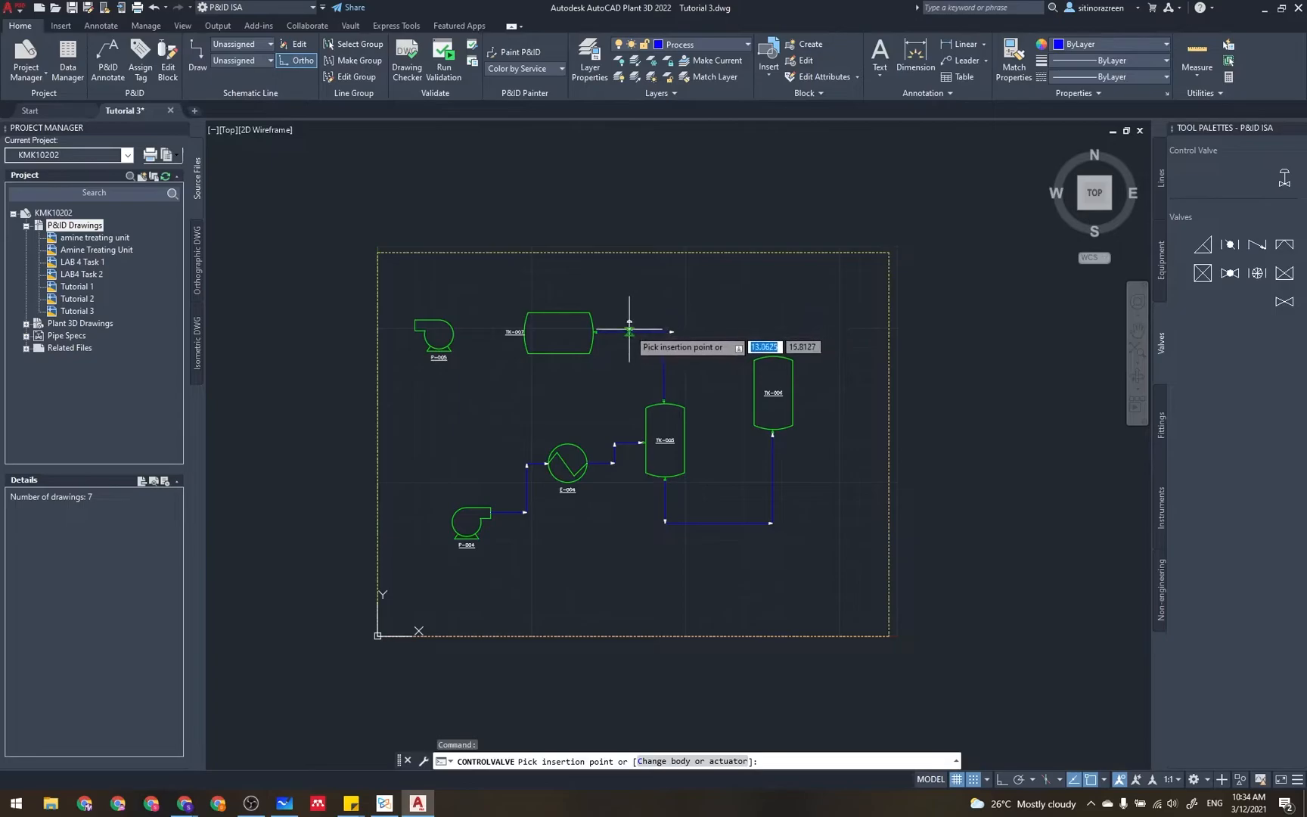
scroll(630, 330, "up", 4)
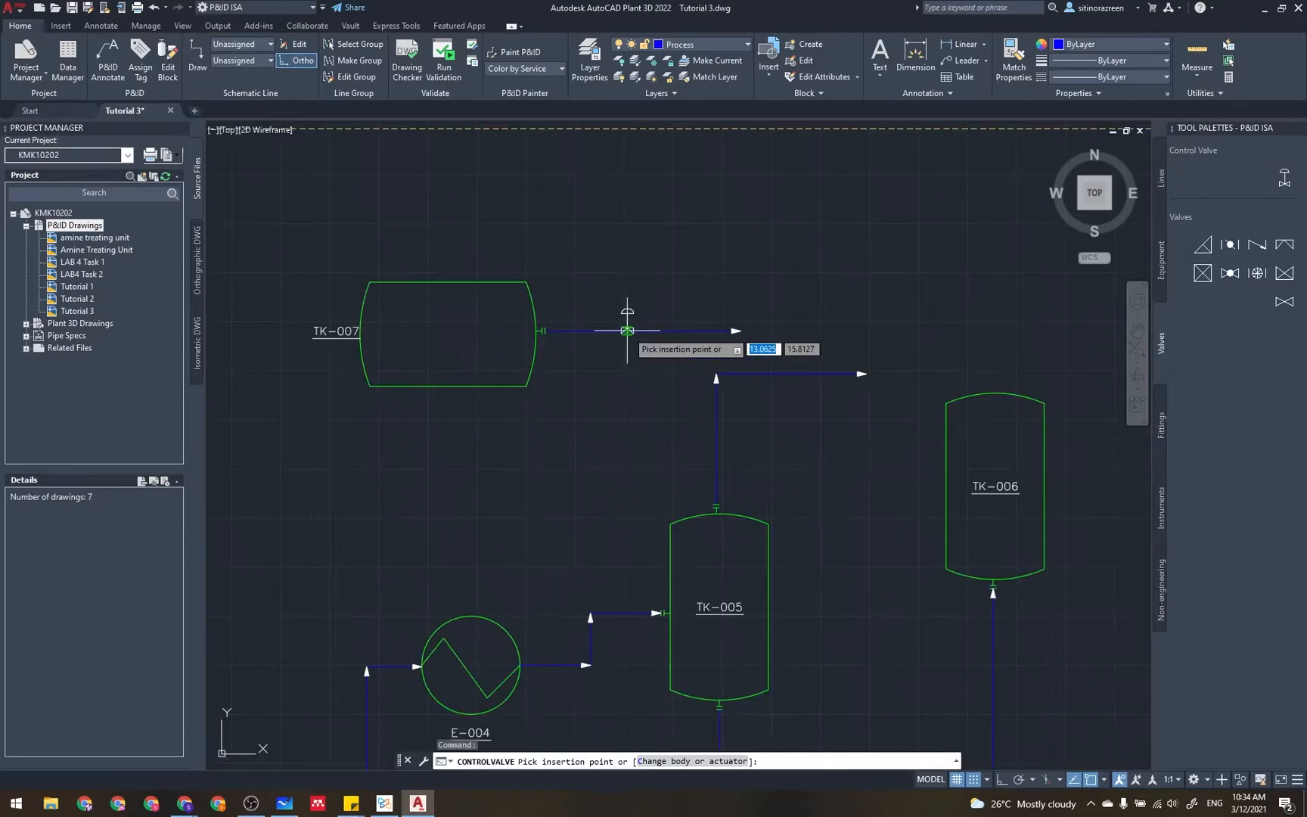
scroll(627, 331, "up", 6)
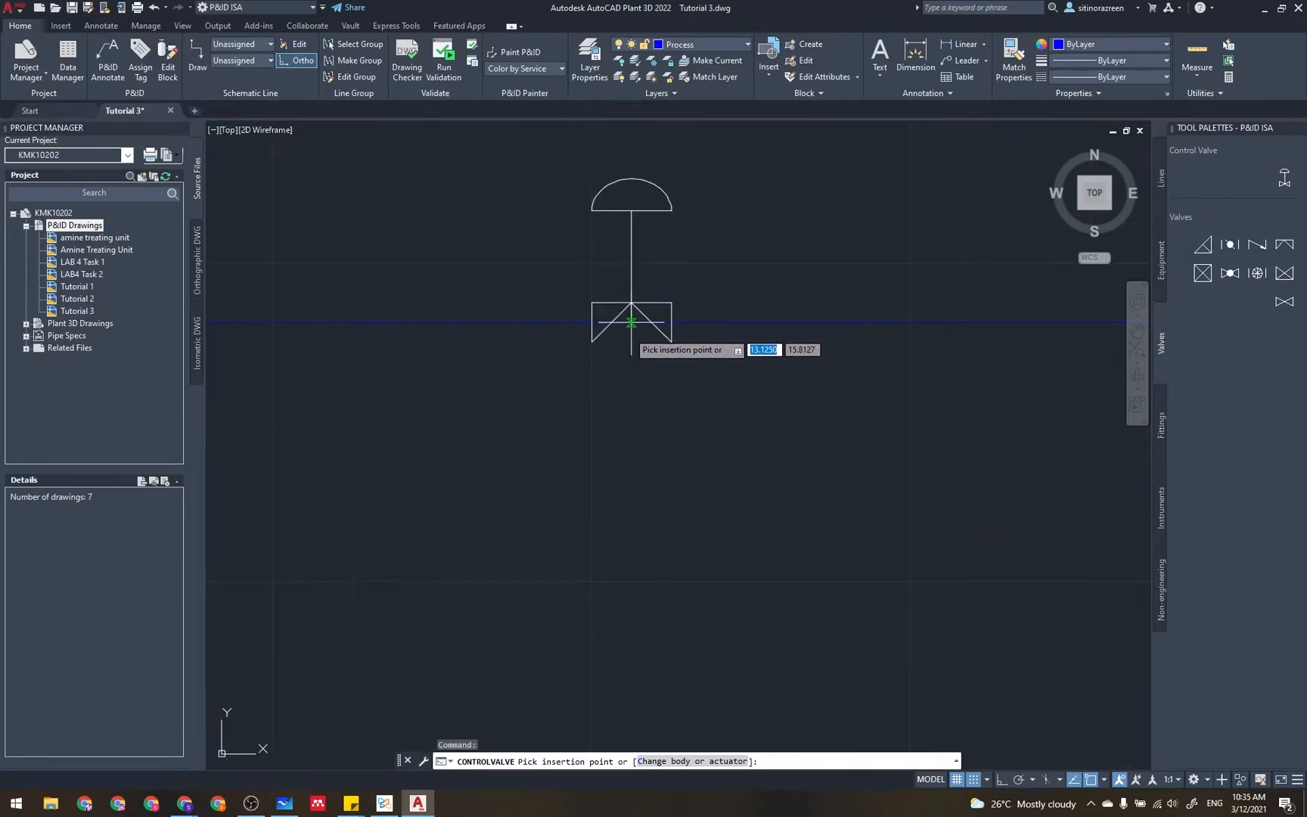
left_click(631, 322)
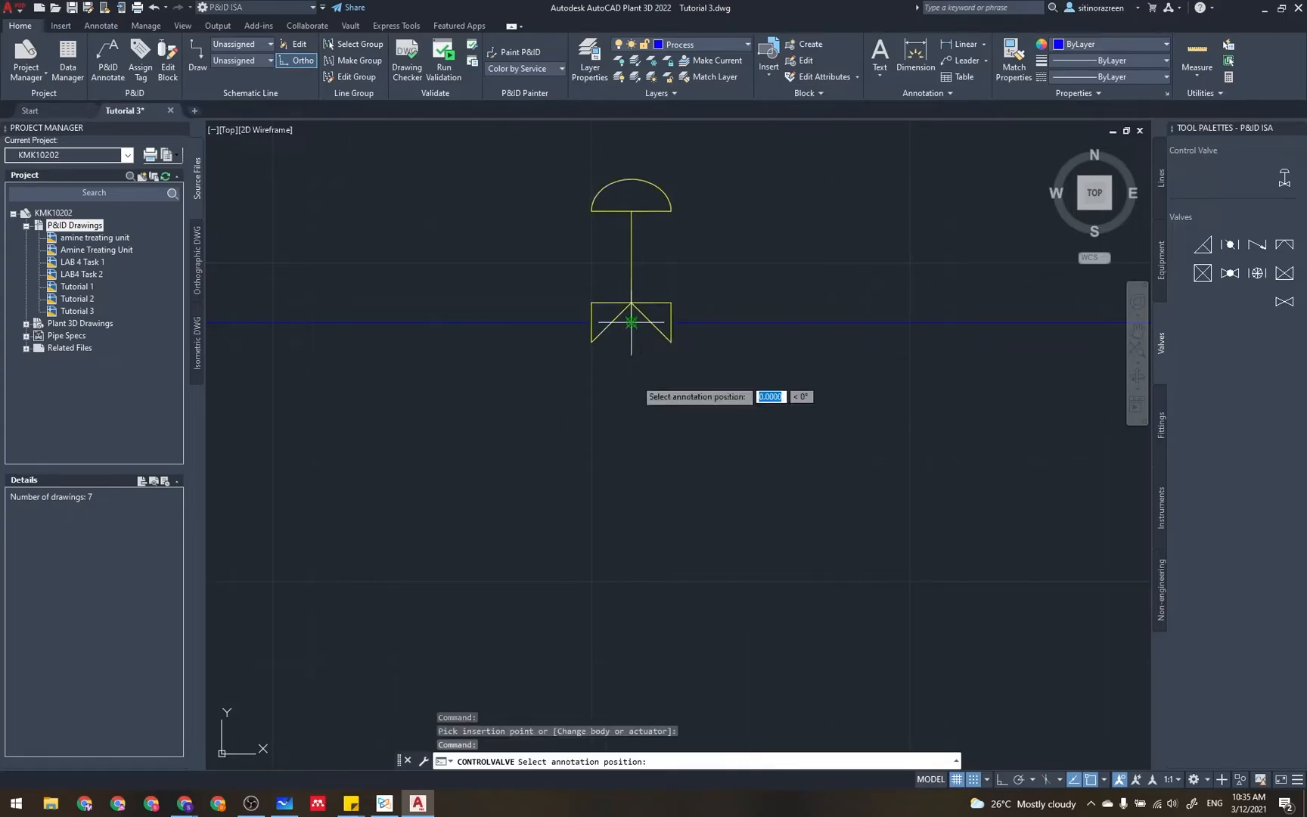
left_click(632, 361)
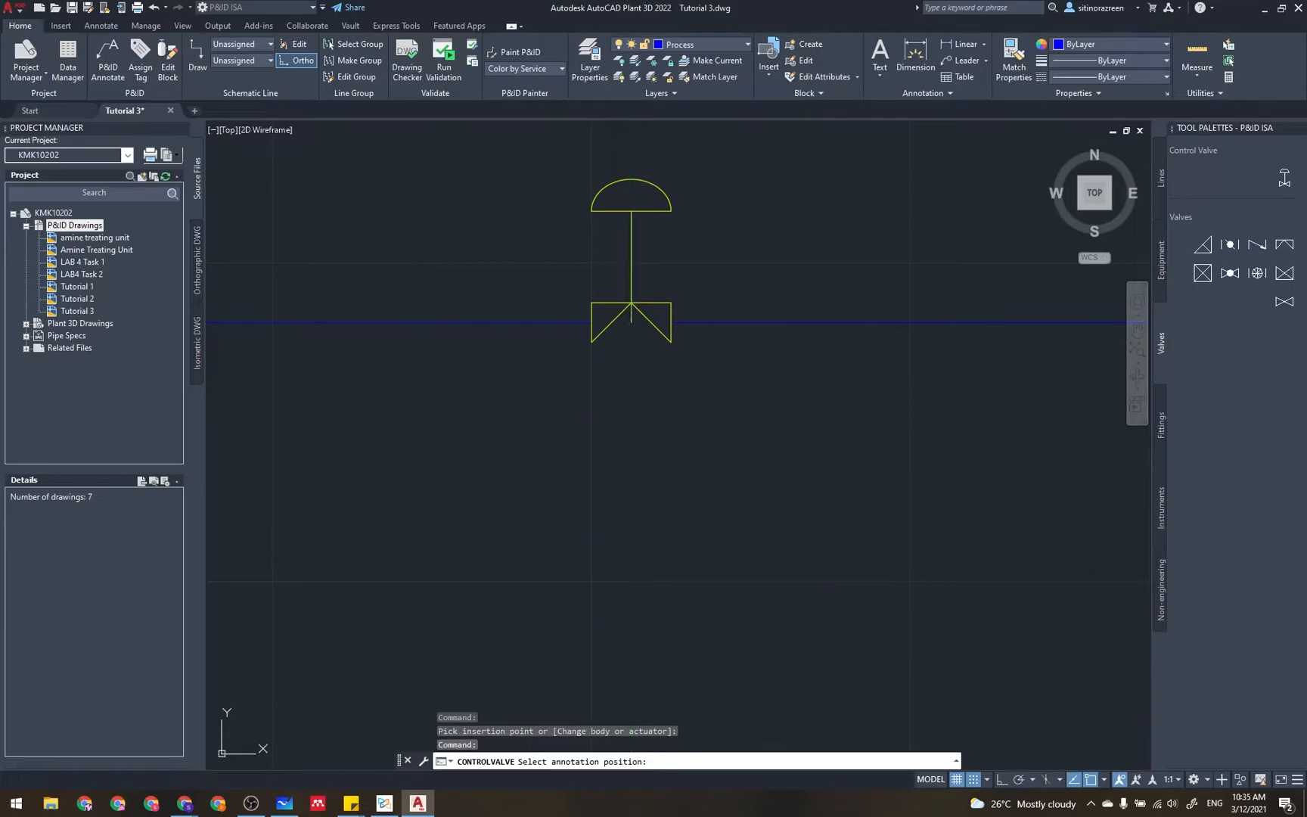
- Assign the control valve's tag with area 1, type CV and loop number 101, placing the oval tag annotation beneath the bubble
left_click(637, 267)
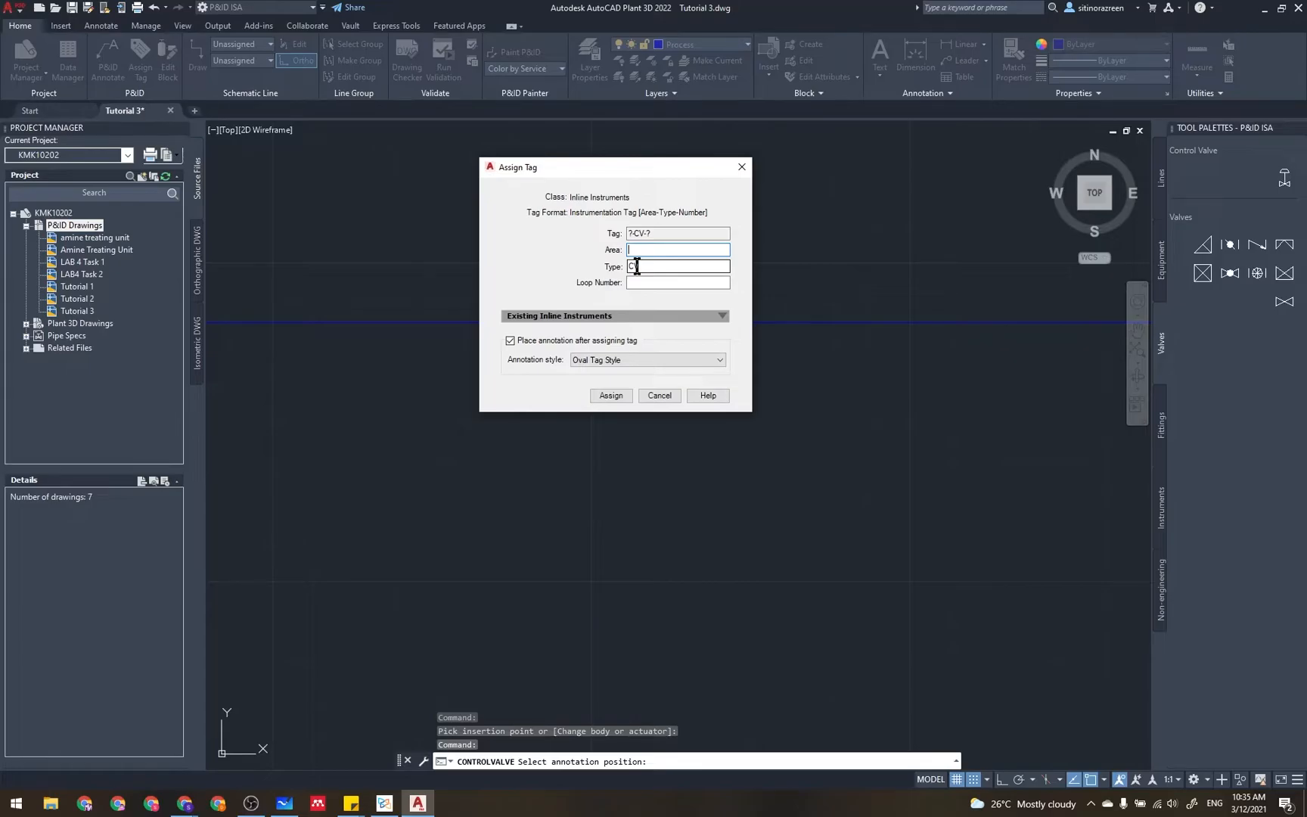
type("1")
left_click(645, 281)
type("101")
left_click(611, 398)
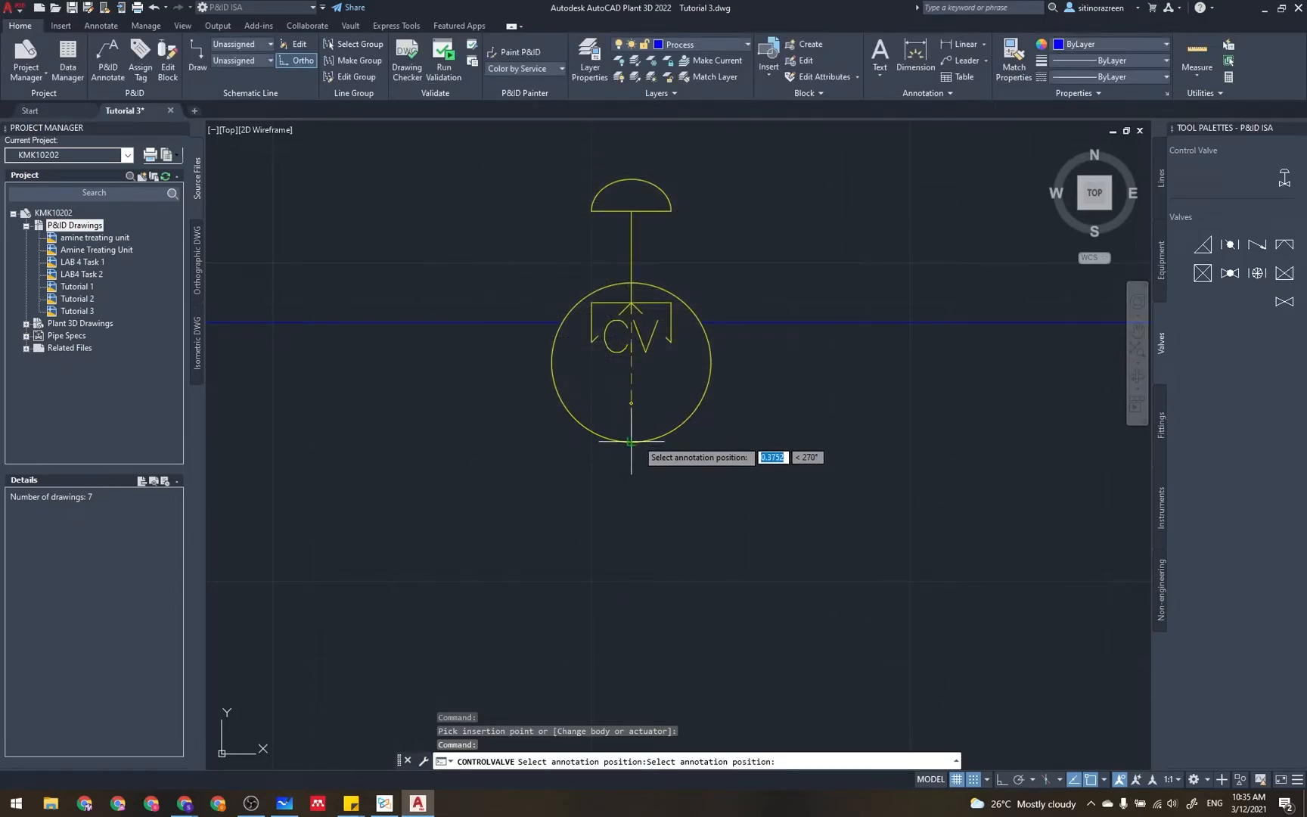
left_click(631, 480)
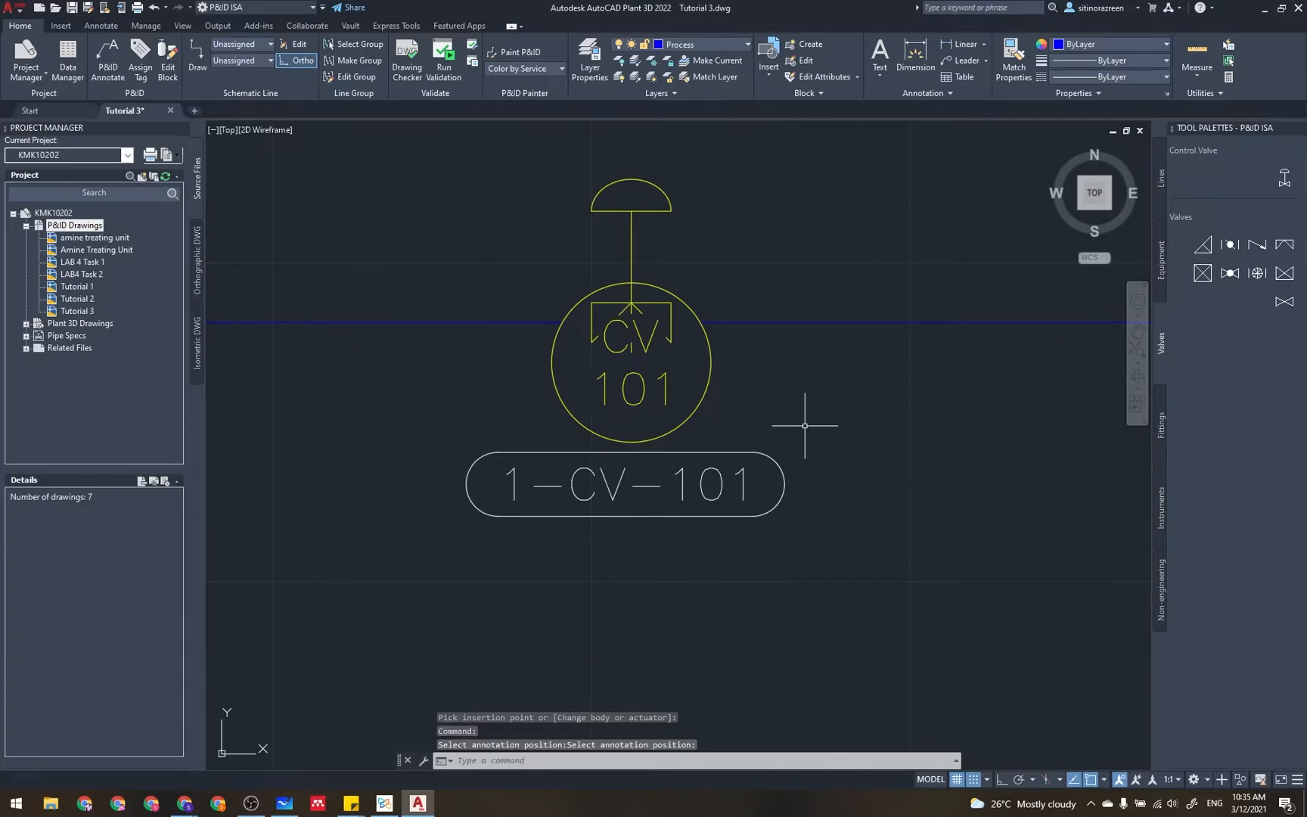
- Insert a standard inline valve on the TK-007 outlet line, between the control valve and the flow arrow
scroll(793, 412, "down", 2)
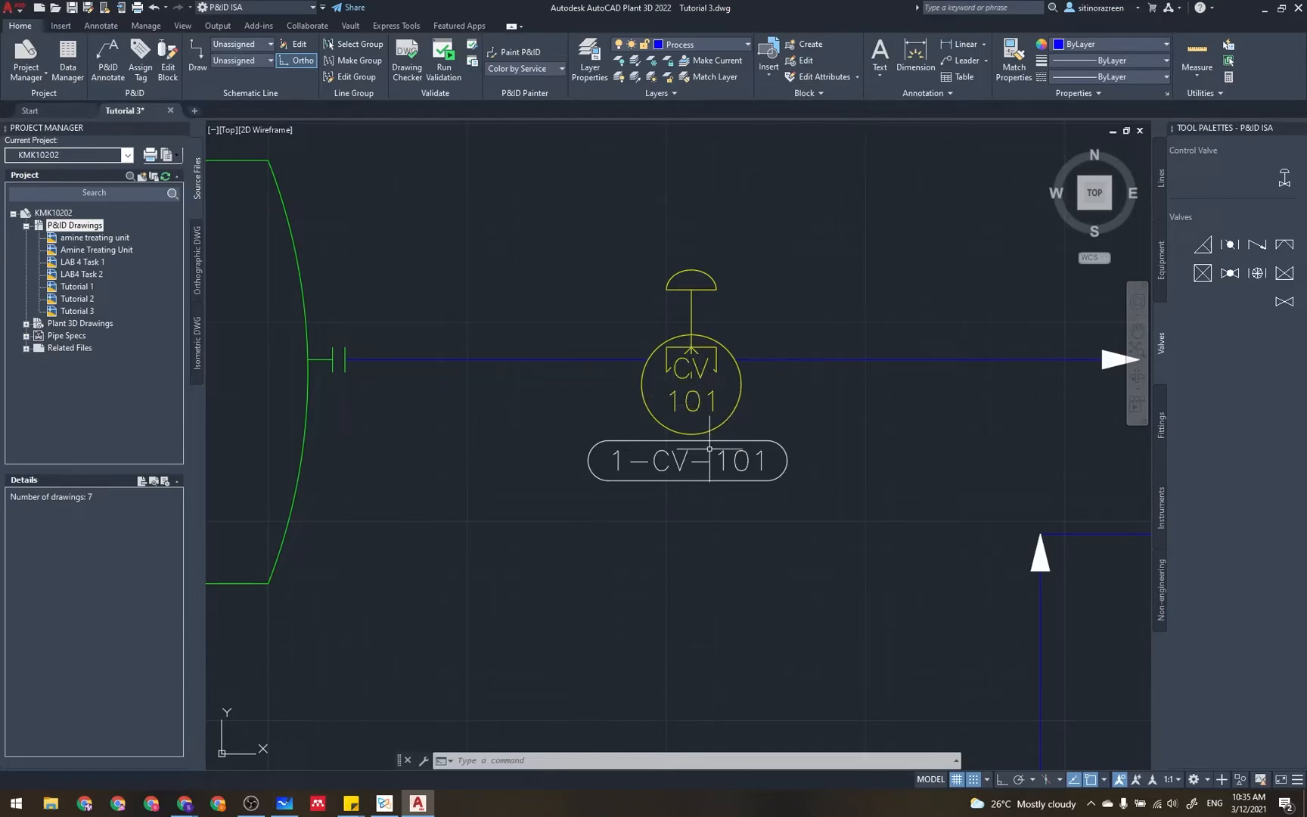
scroll(705, 460, "down", 2)
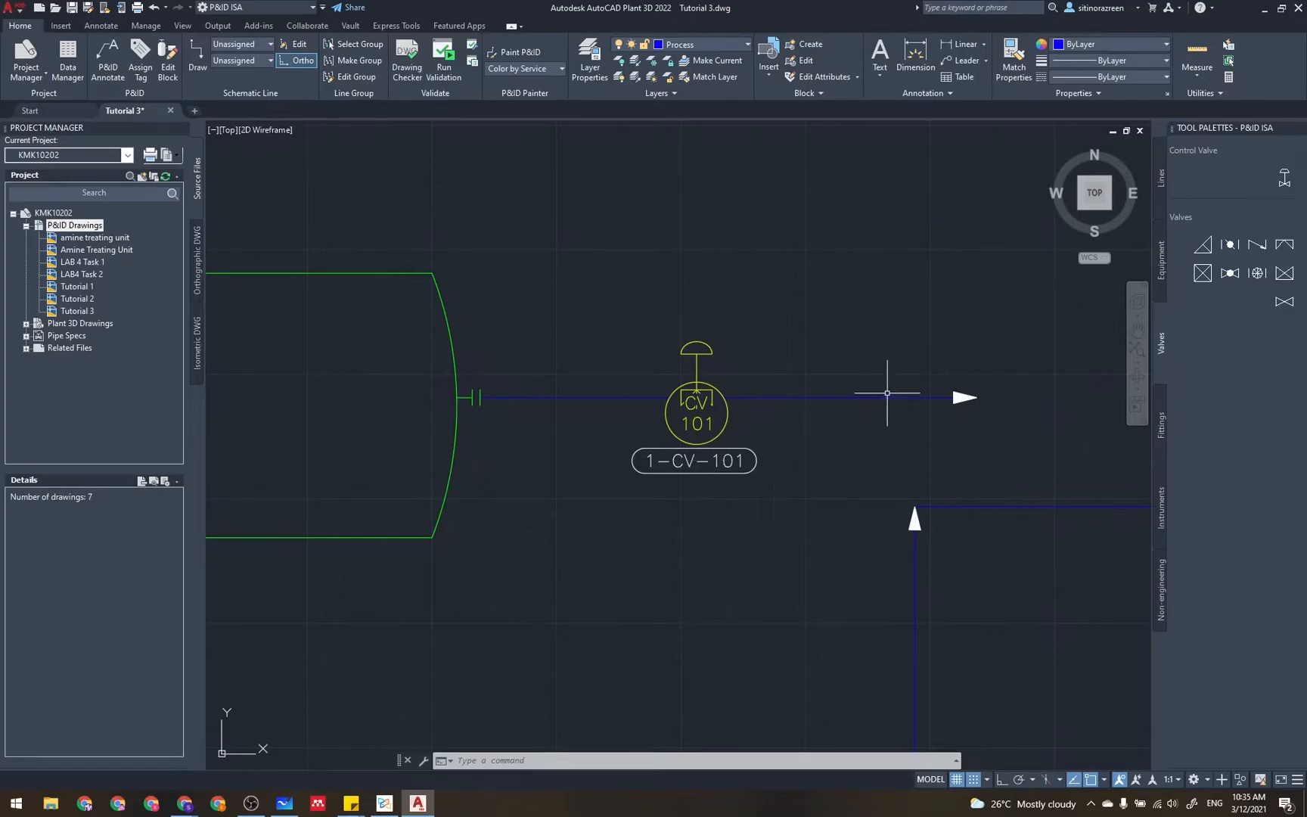
left_click(1284, 245)
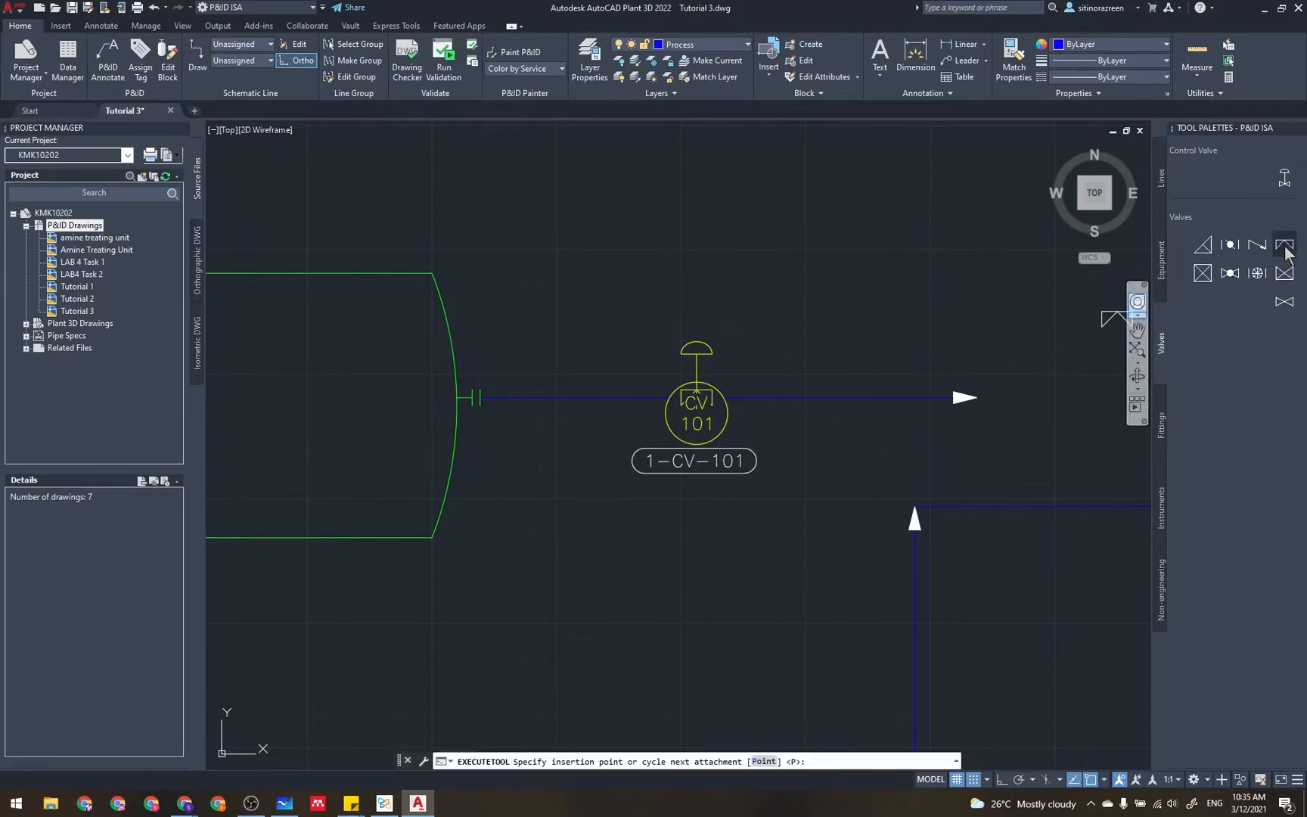
left_click(806, 396)
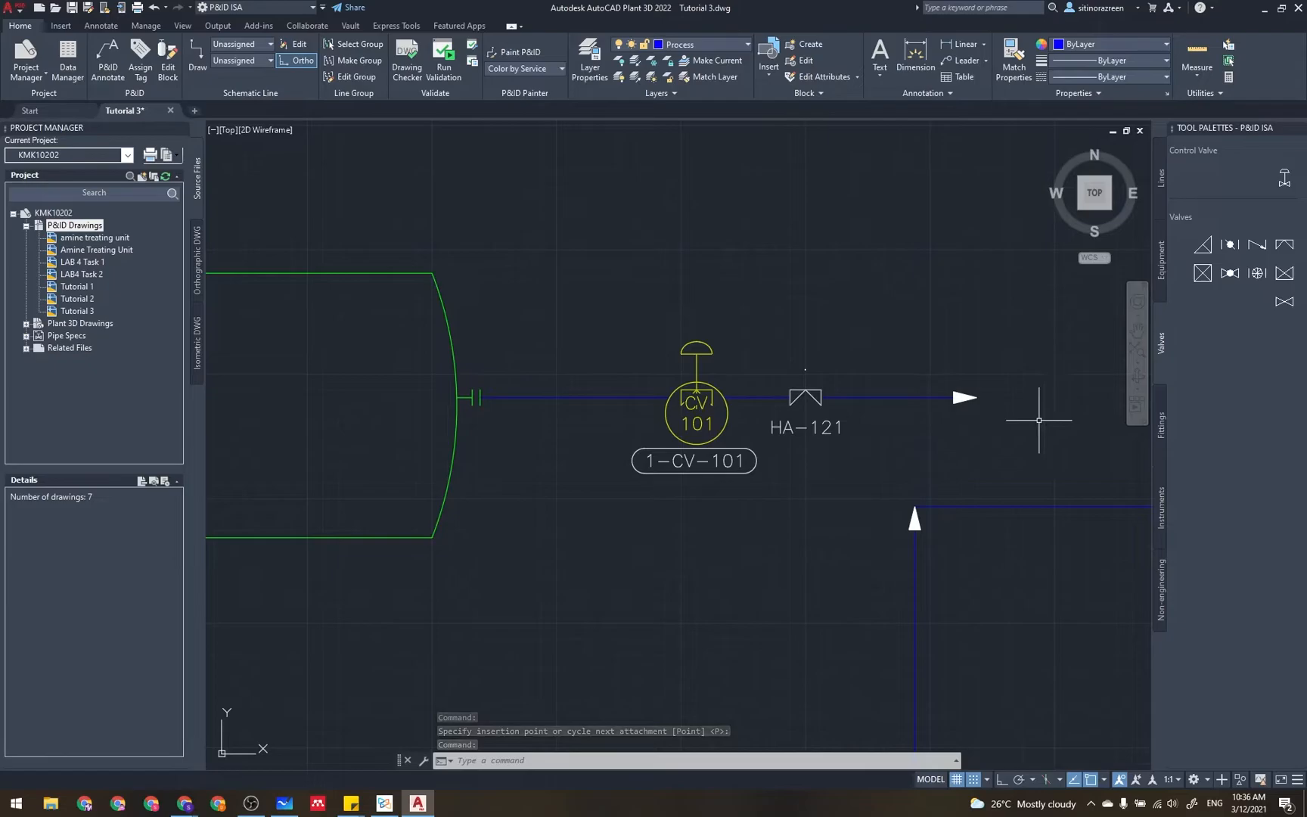
- Place a Primary Accessible Discrete Instrument above the control valve on the TK-007 outlet line
left_click(1161, 503)
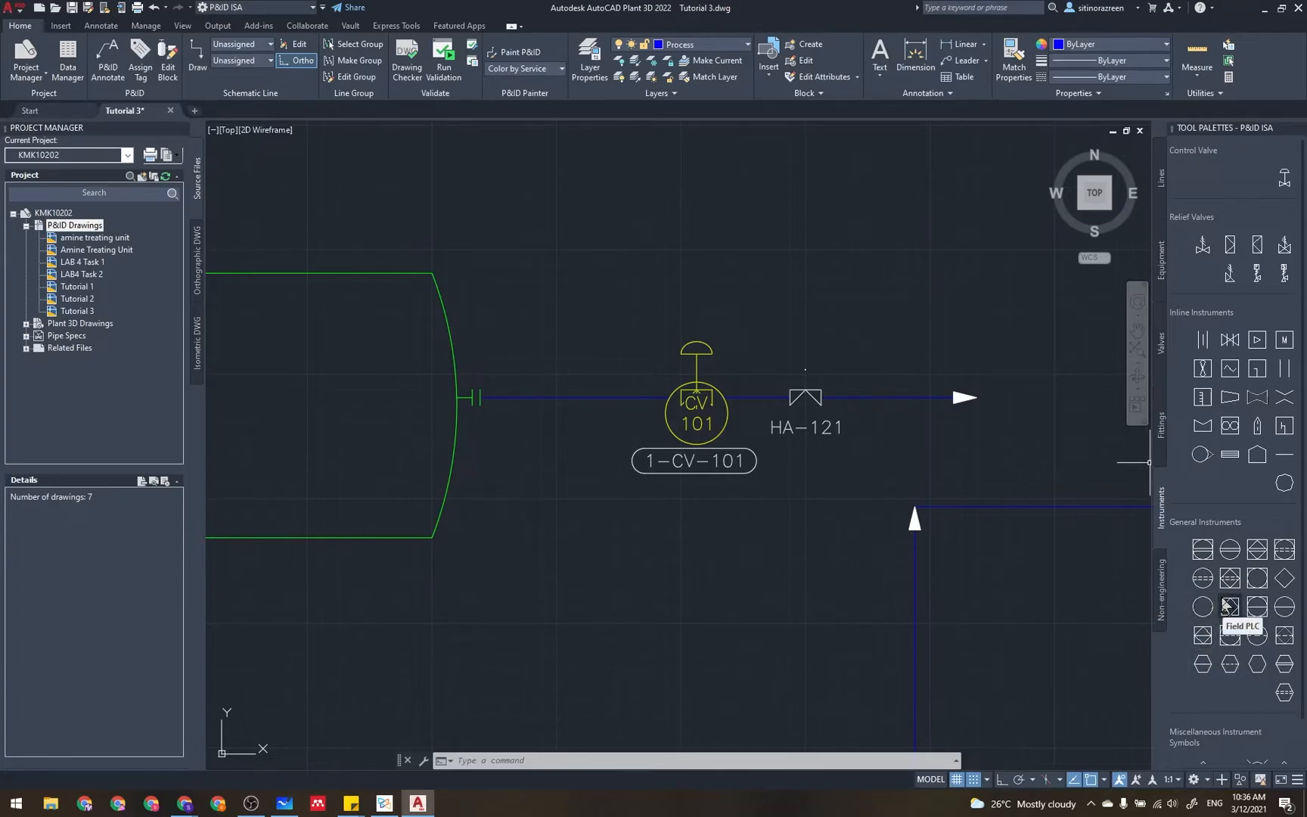
left_click(1285, 615)
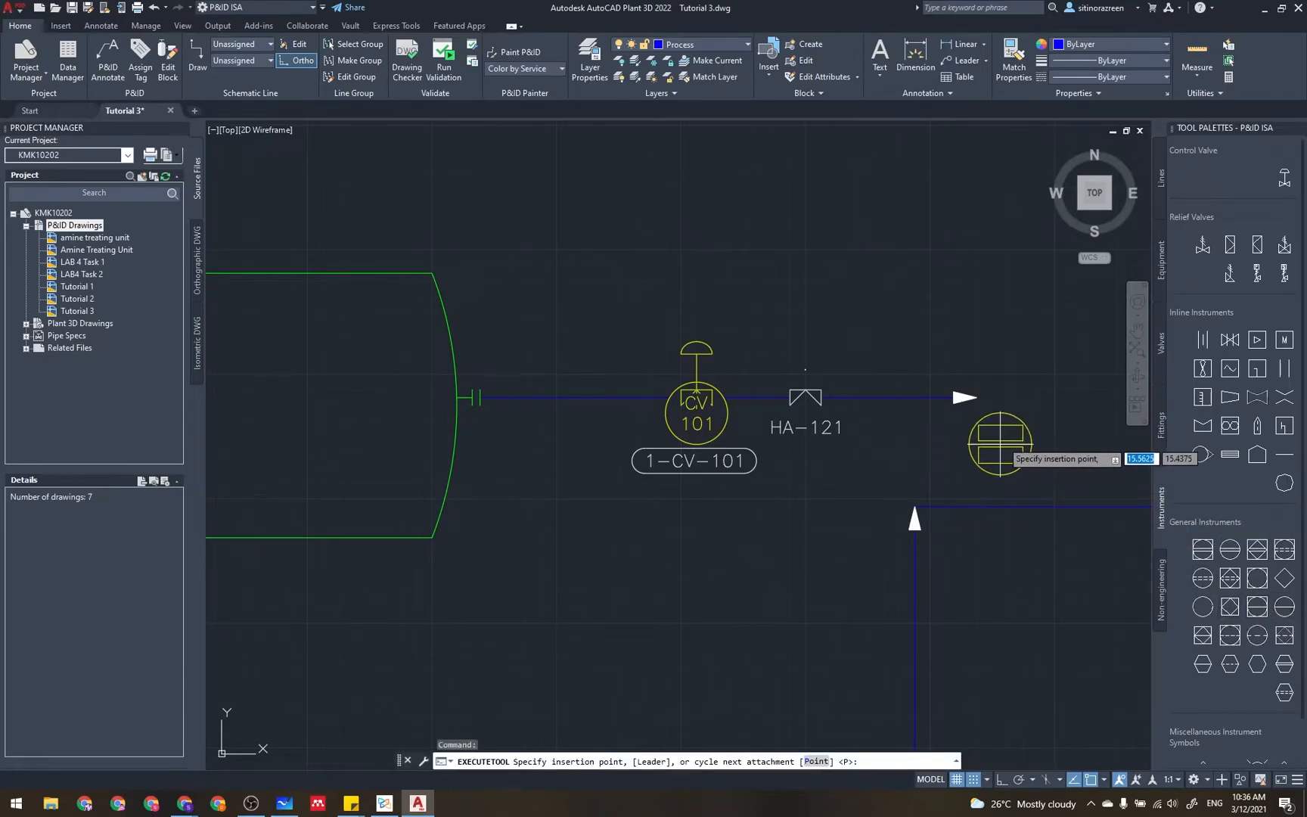
left_click(728, 242)
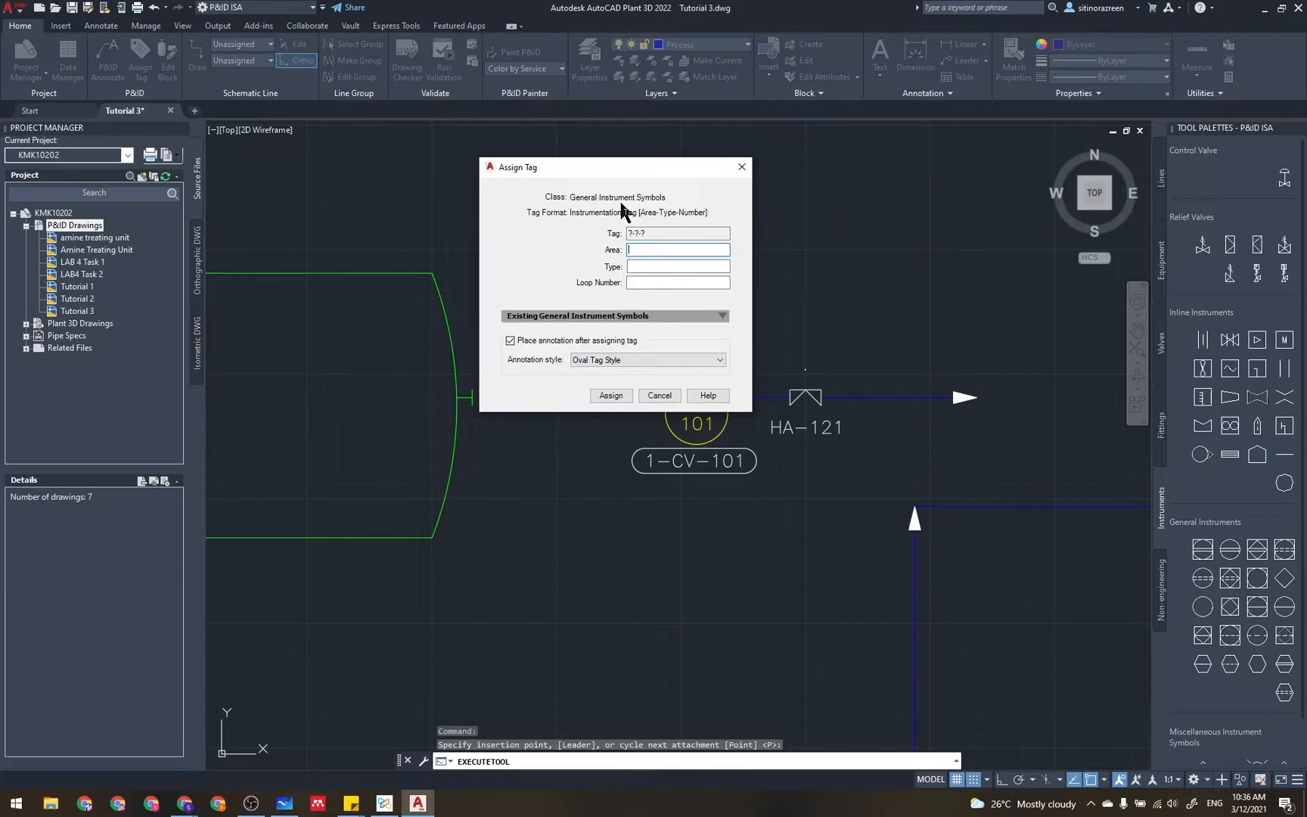
- Tag the discrete instrument with area 1, type FE - Flow Element and loop number 101, placing the oval tag annotation above it
left_click_drag(613, 163, 476, 131)
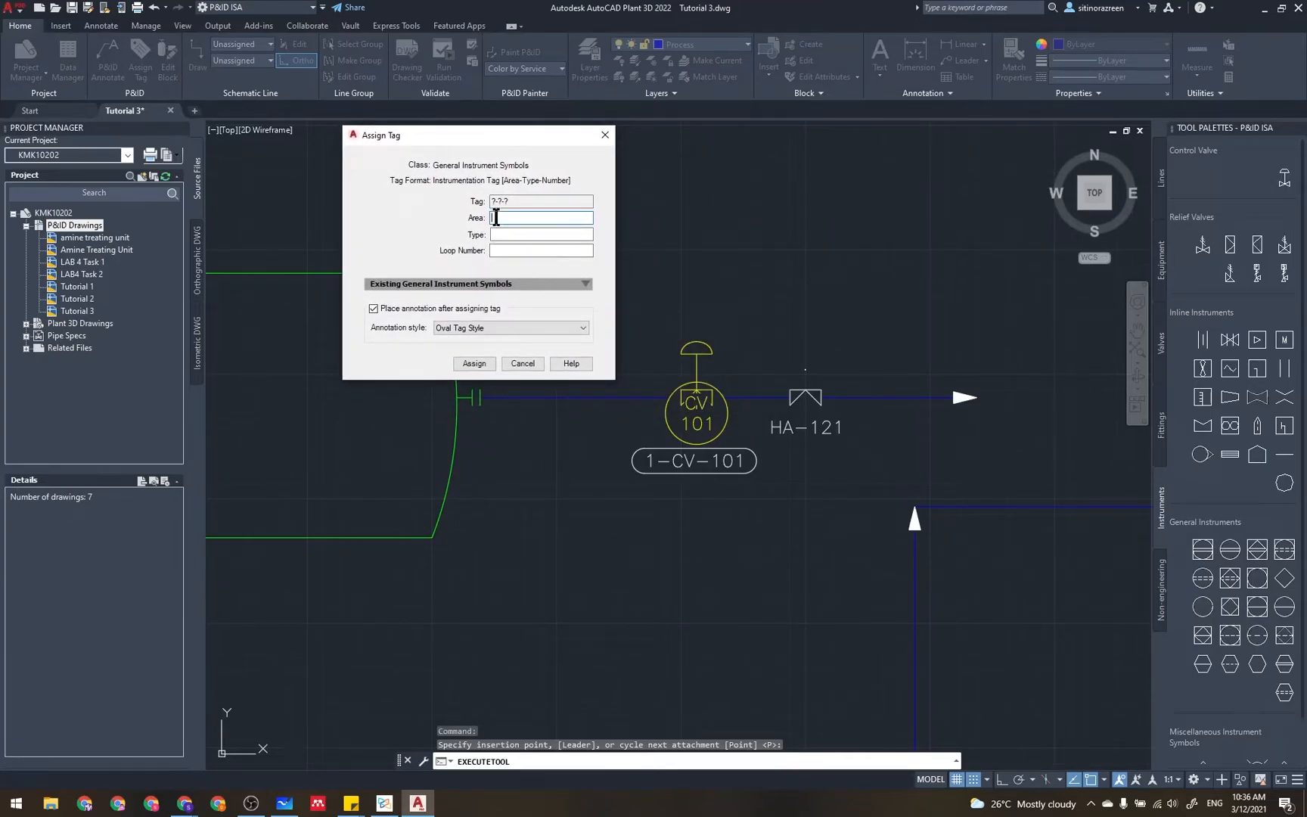
type("1")
left_click(530, 235)
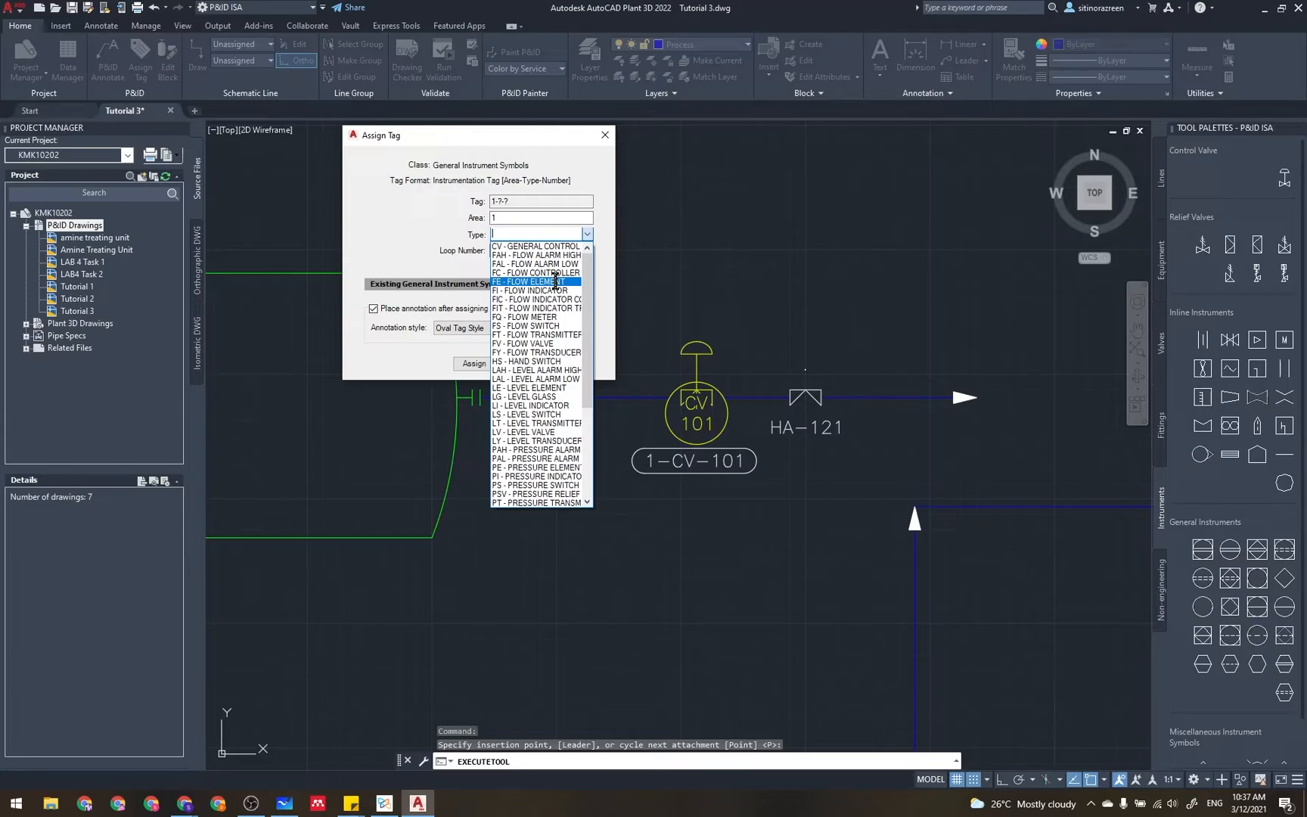
left_click(556, 281)
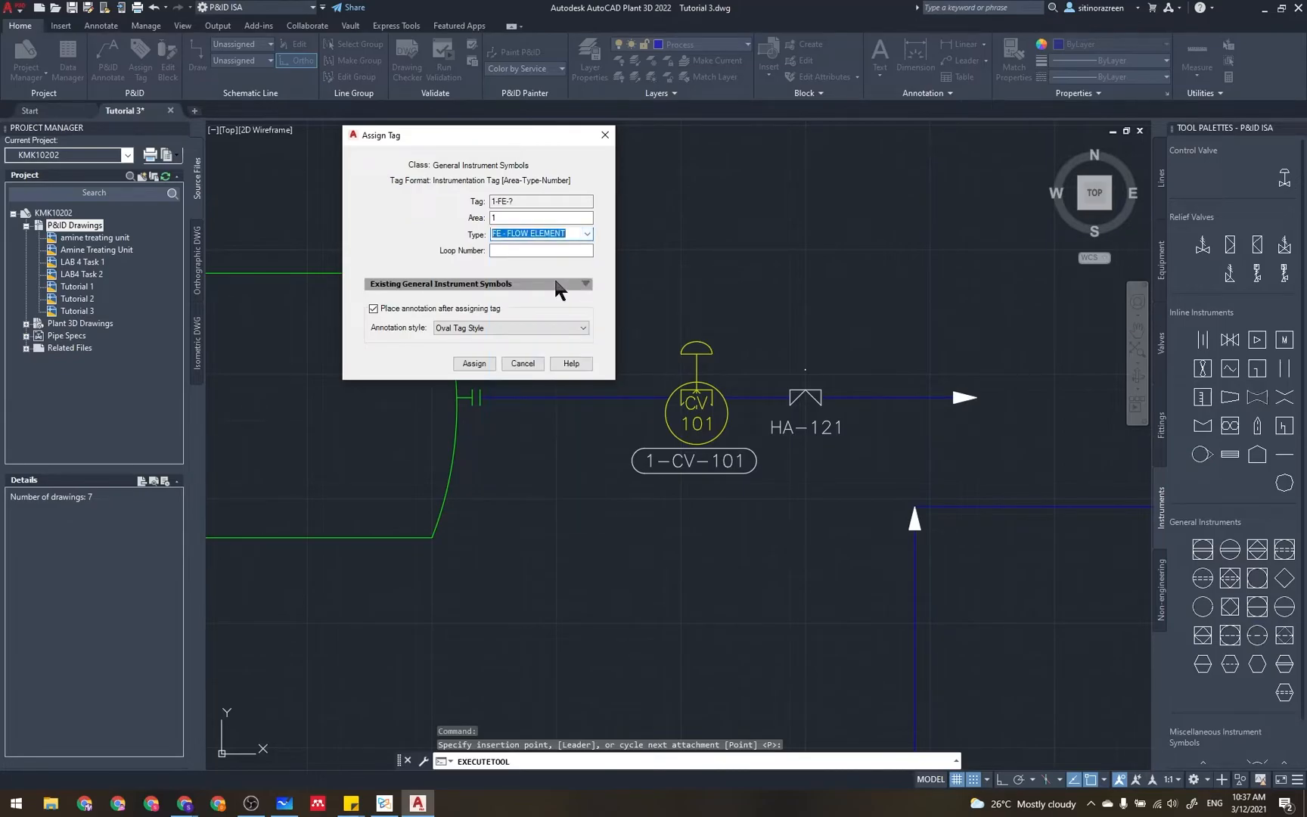
left_click(554, 250)
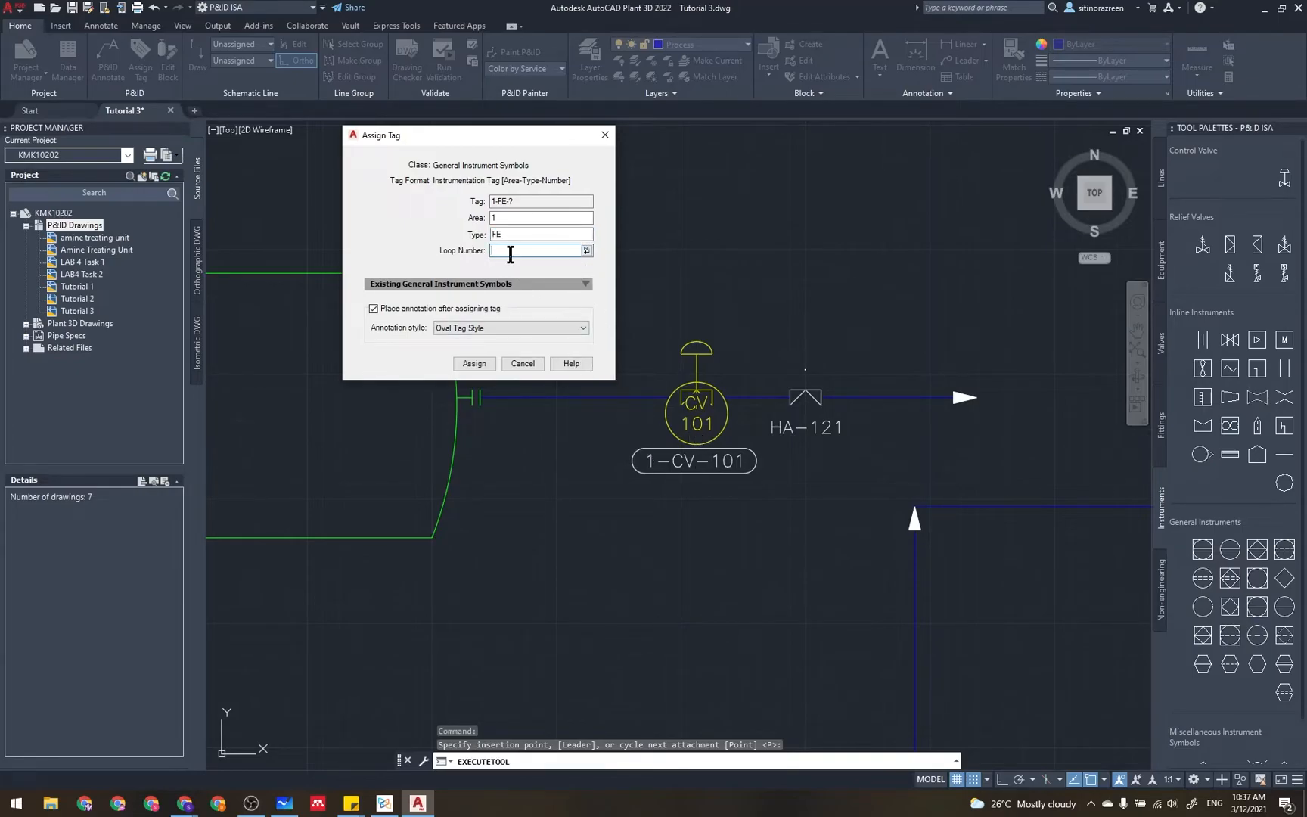
type("101")
left_click(474, 363)
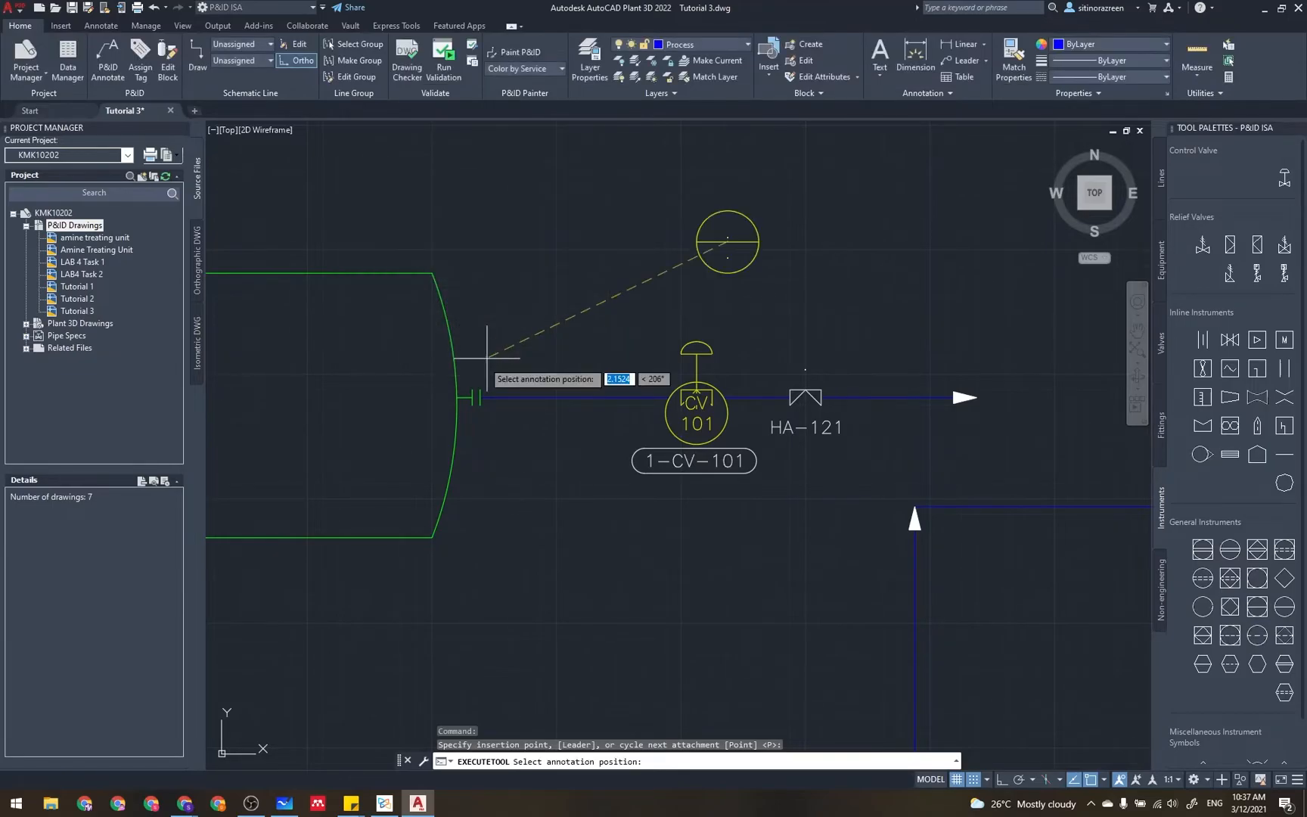
left_click(725, 189)
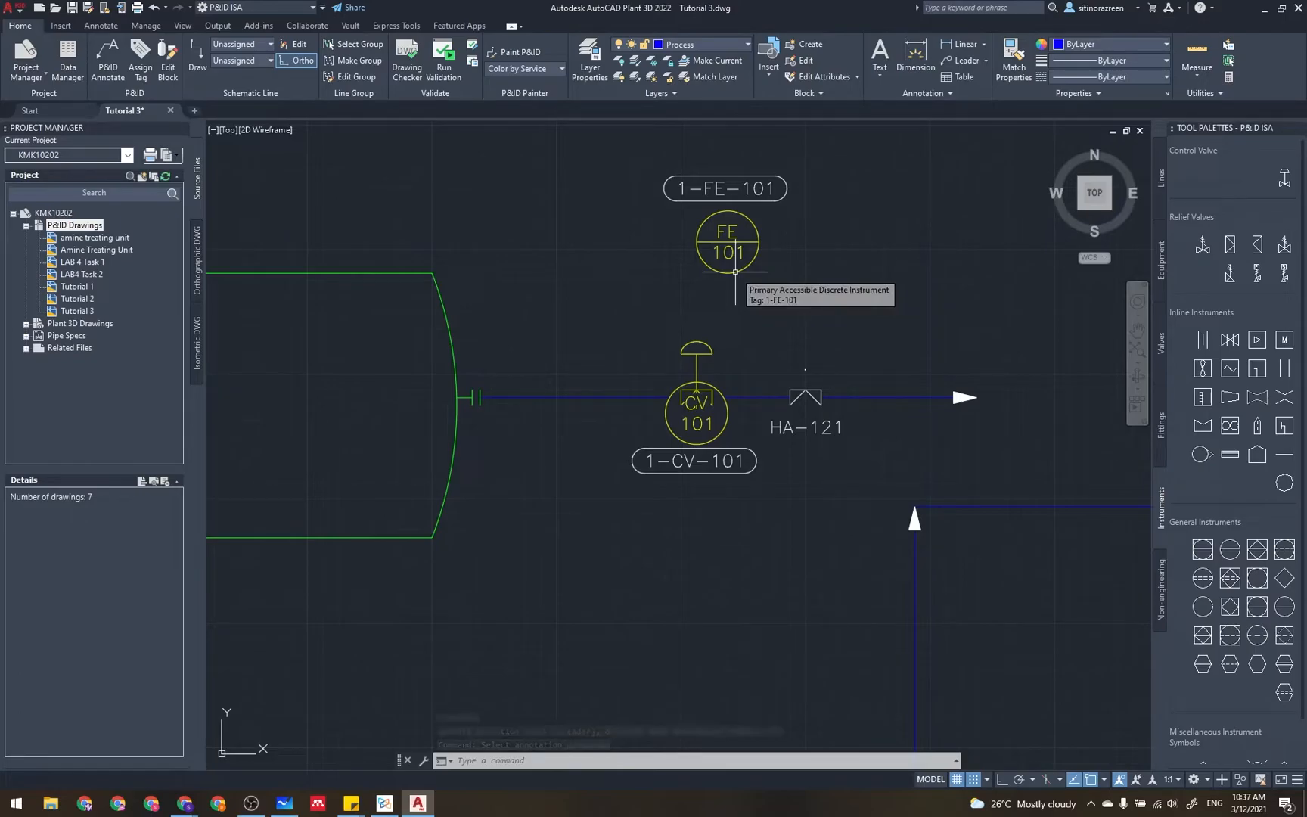
- Move the FE 101 instrument horizontally left, above the pipe section between TK-007 and the control valve
left_click(727, 242)
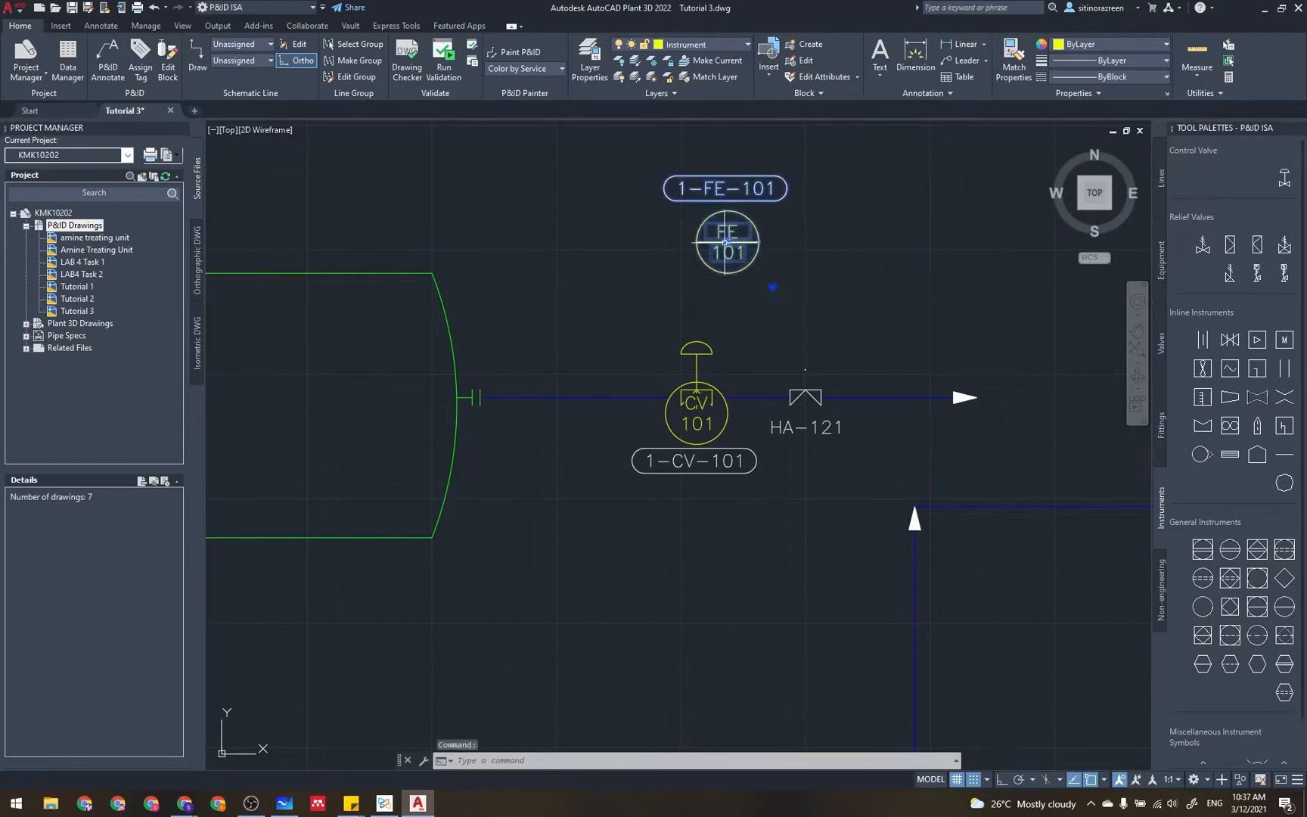
left_click(728, 242)
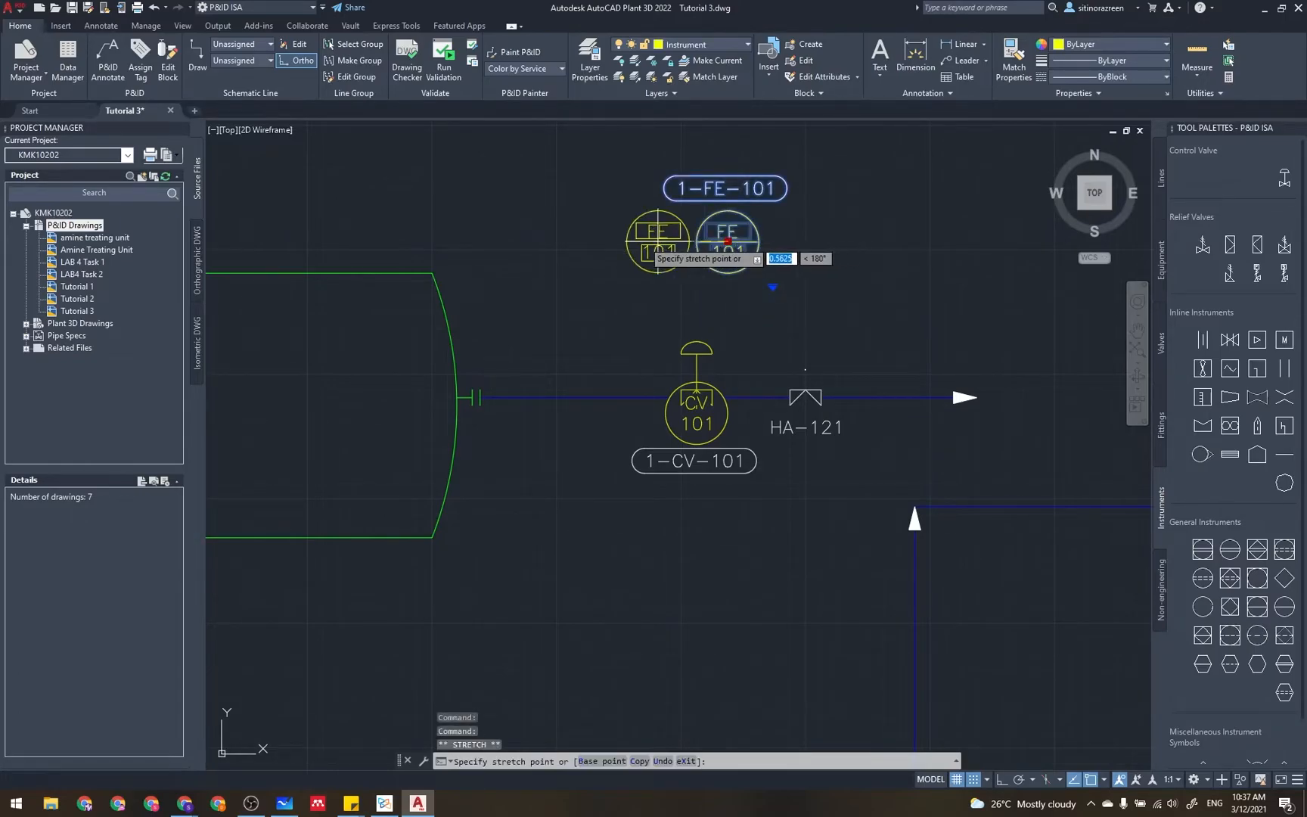
left_click(580, 242)
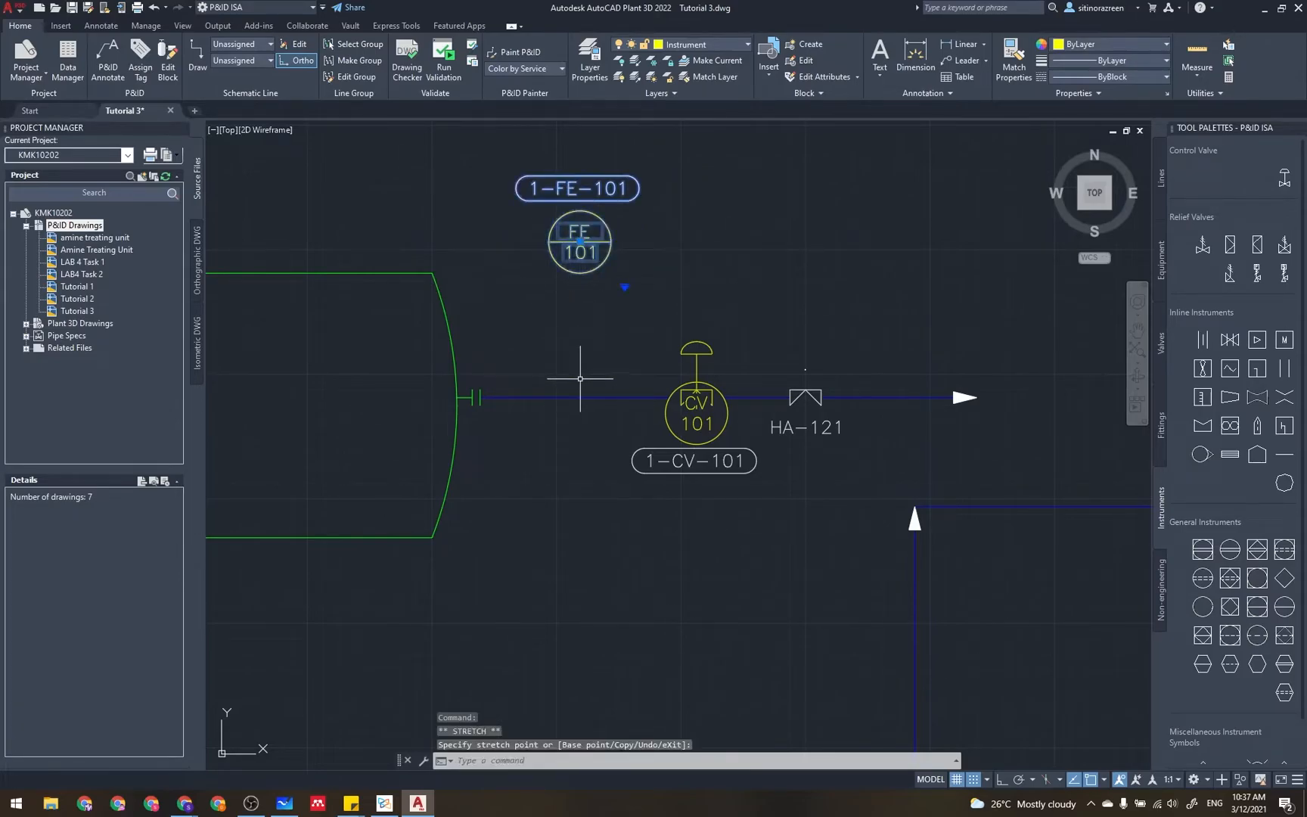
- Place a second discrete instrument above the control valve, tagged area 1, type FIC - Flow Indicator Controller, loop 101, with an oval tag above it
key("Escape")
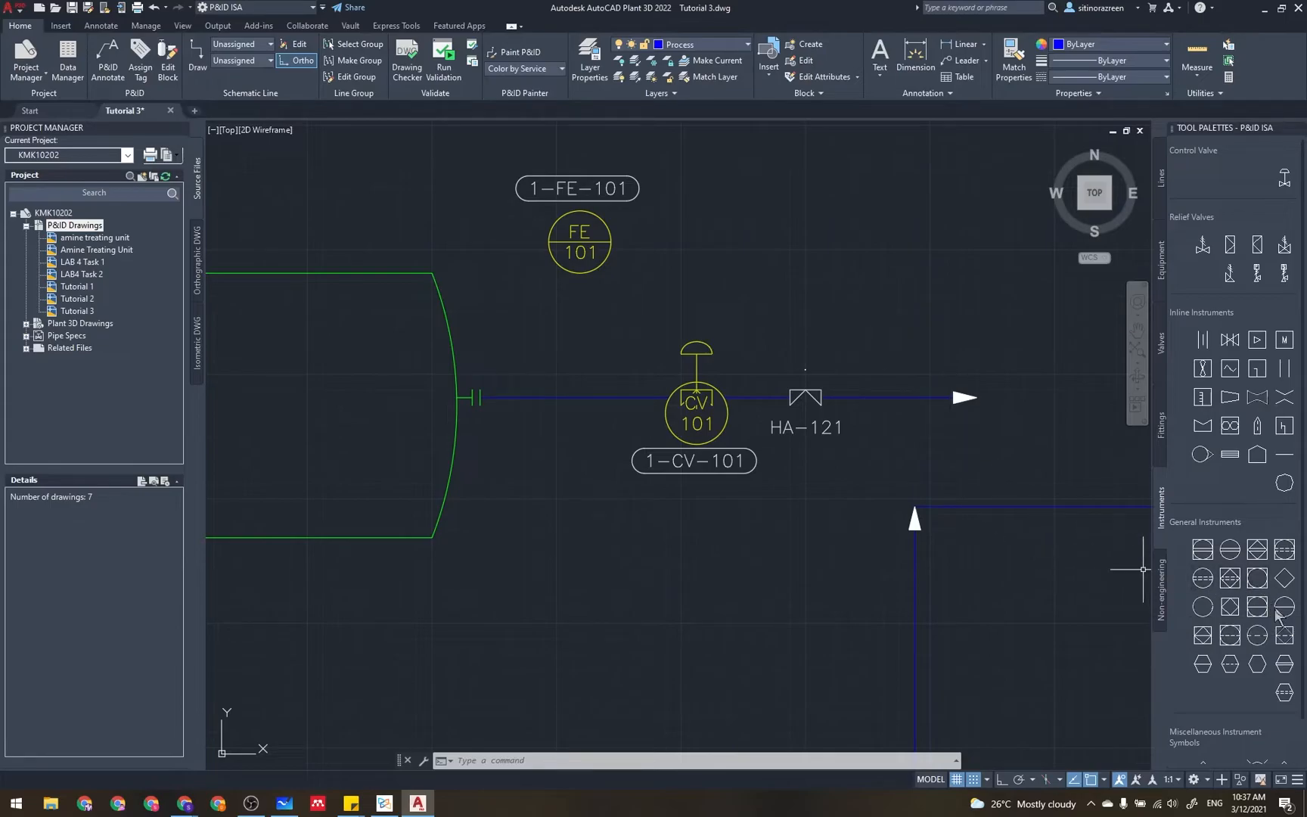
left_click(1208, 579)
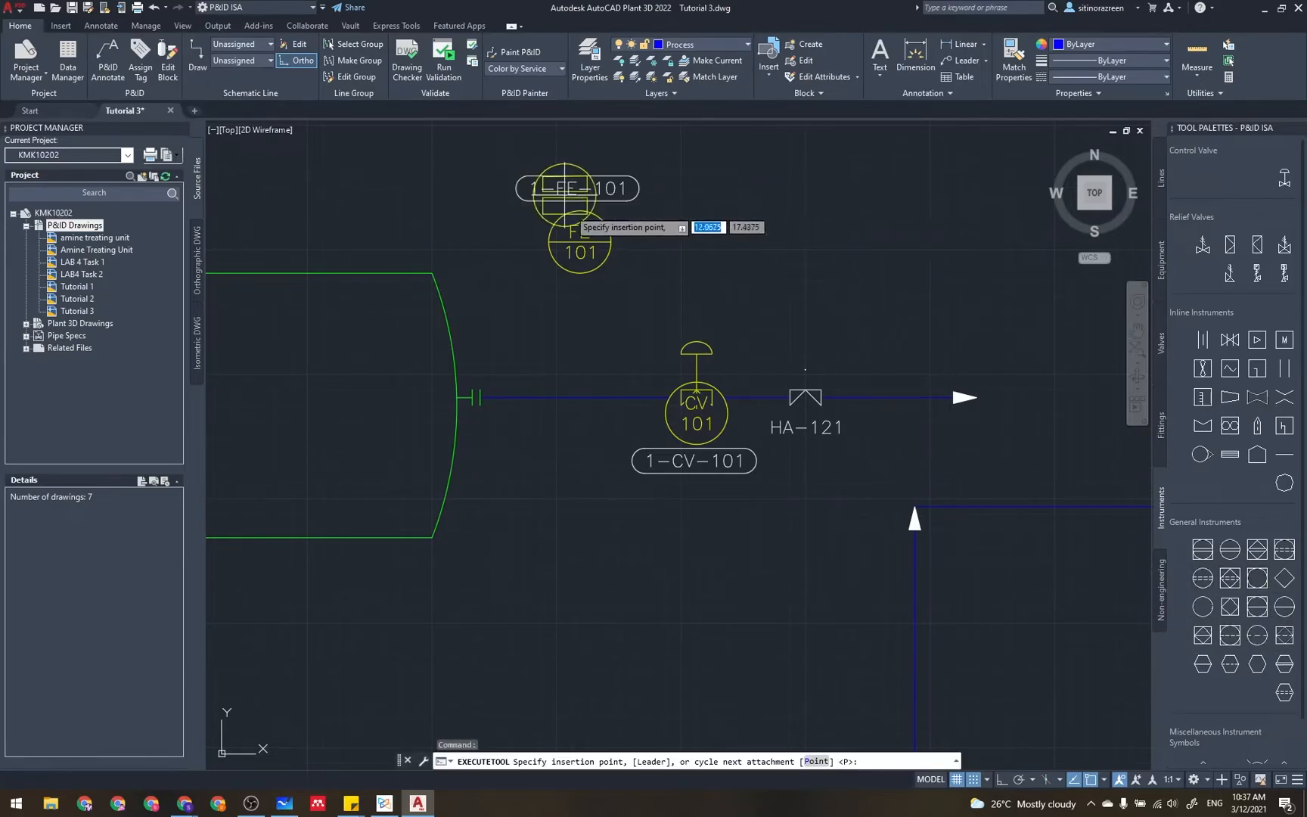
left_click(696, 242)
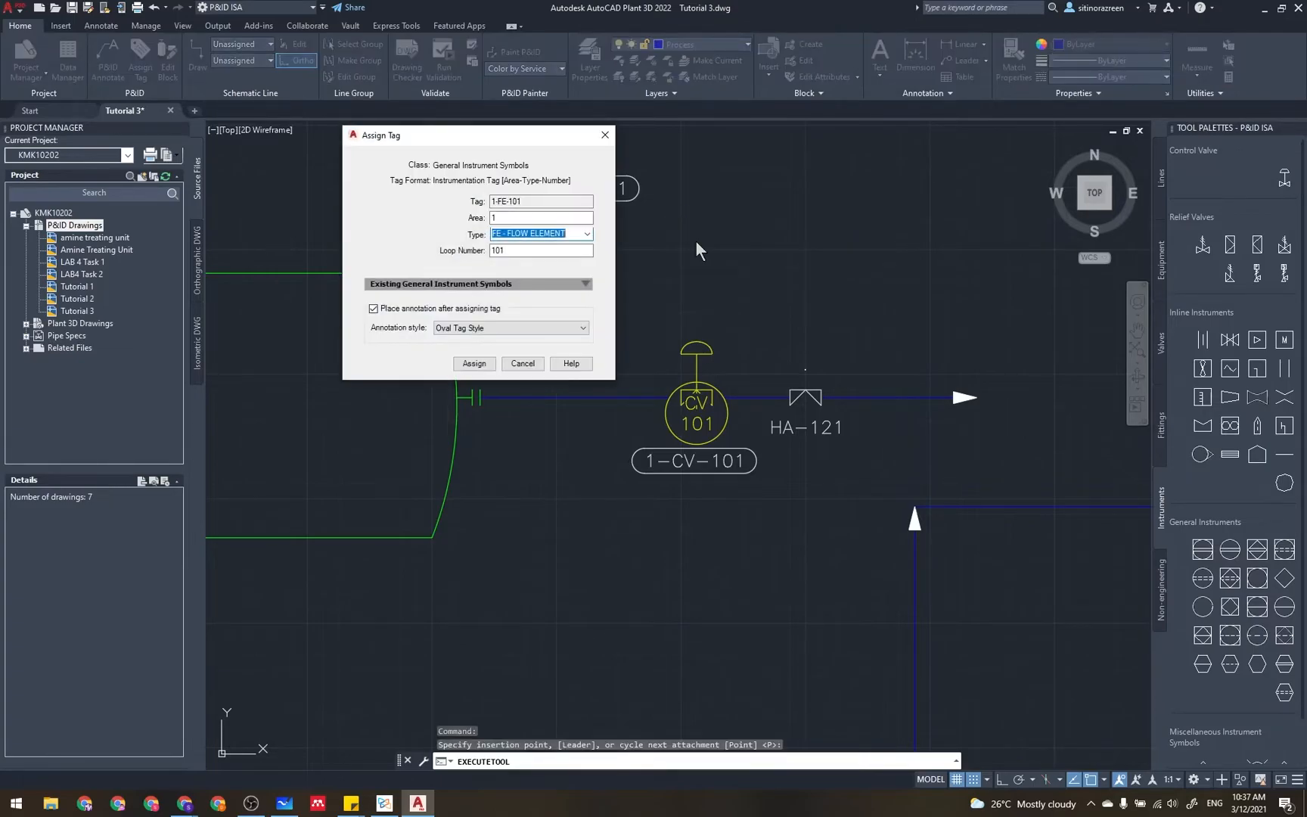
left_click(587, 234)
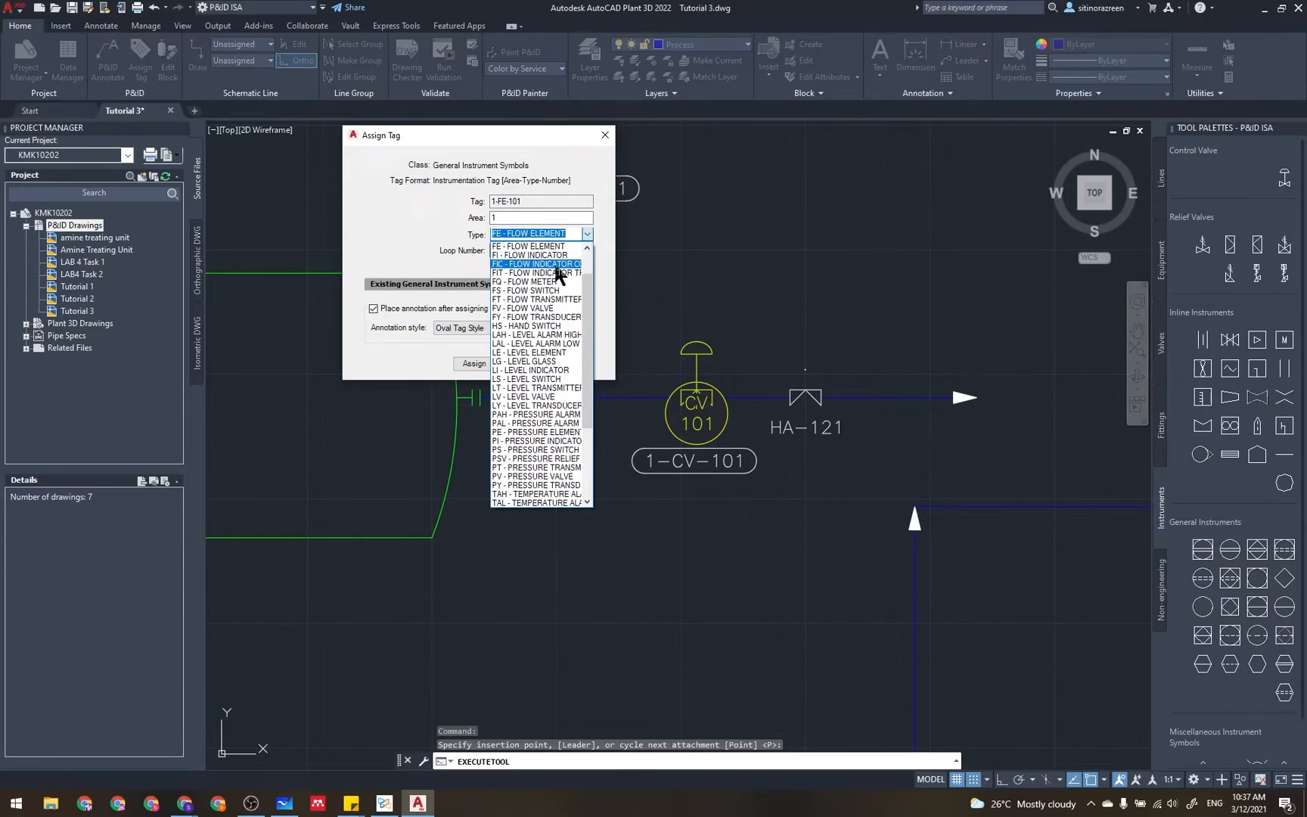
left_click(554, 264)
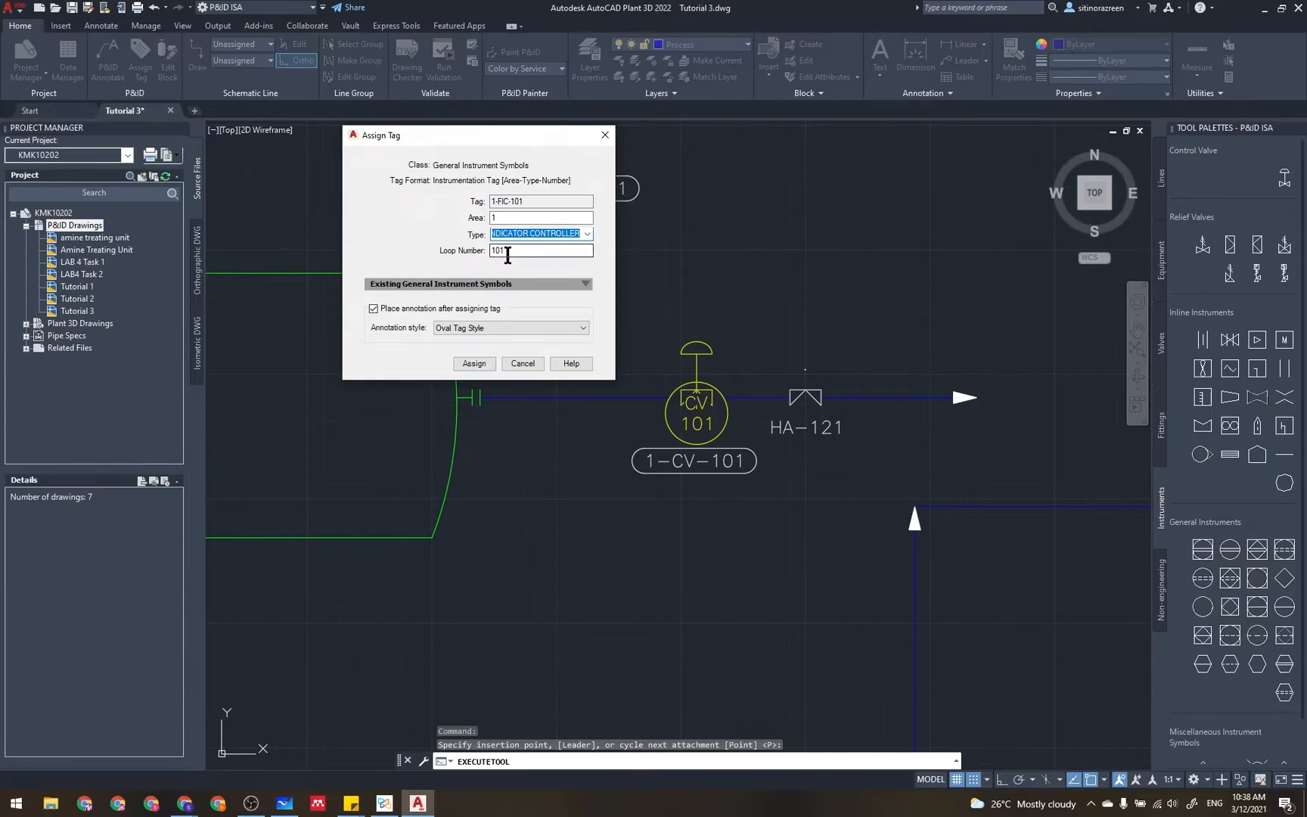
left_click(474, 363)
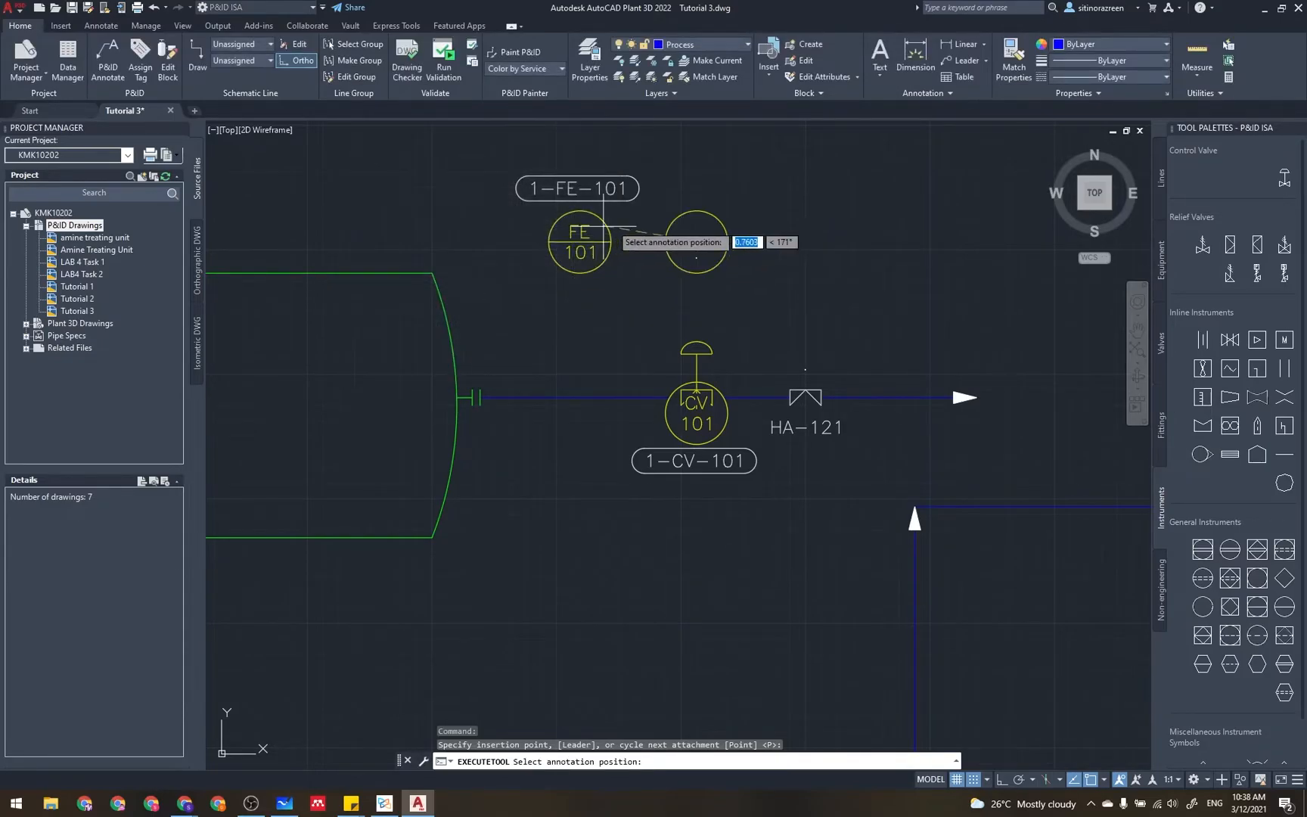
left_click(699, 187)
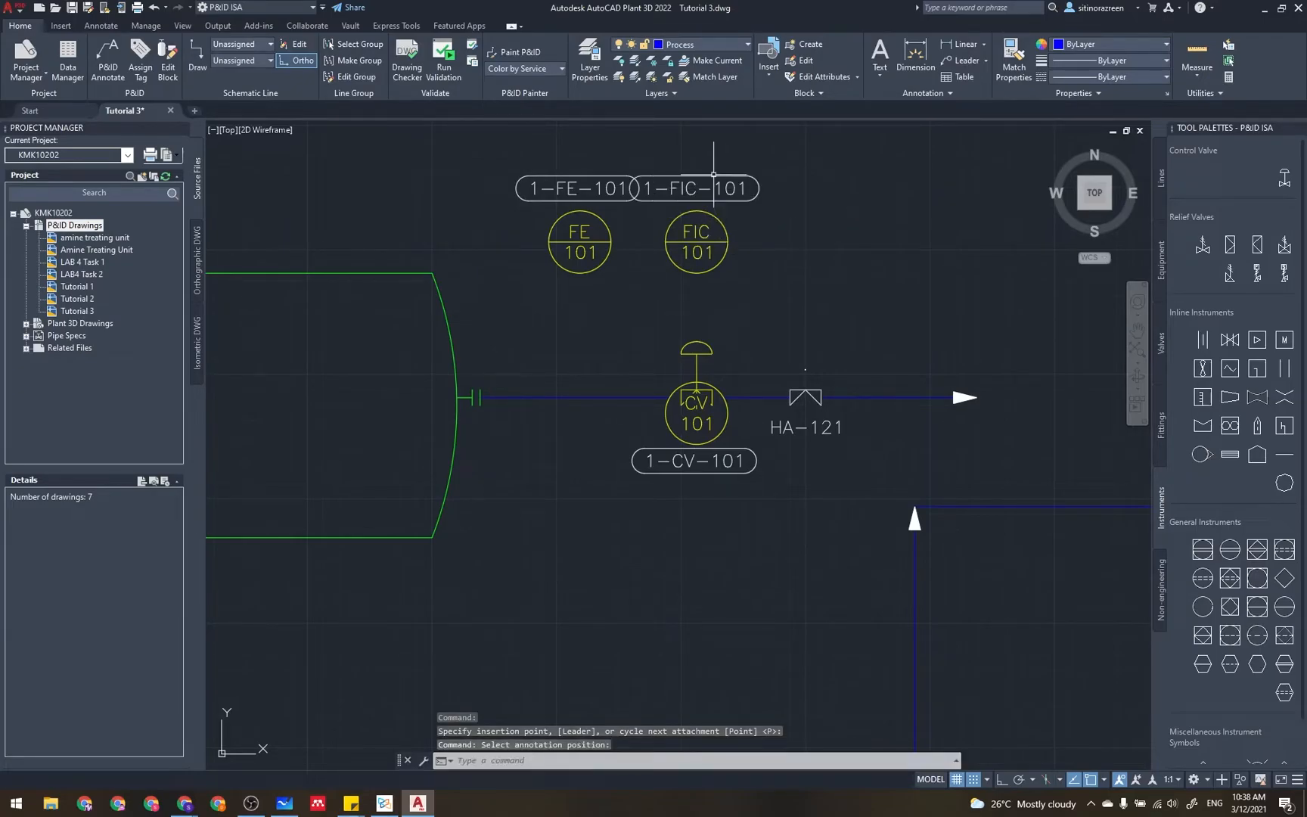
- Move the 1-FIC-101 tag annotation higher, clear of the 1-FE-101 tag
left_click(709, 184)
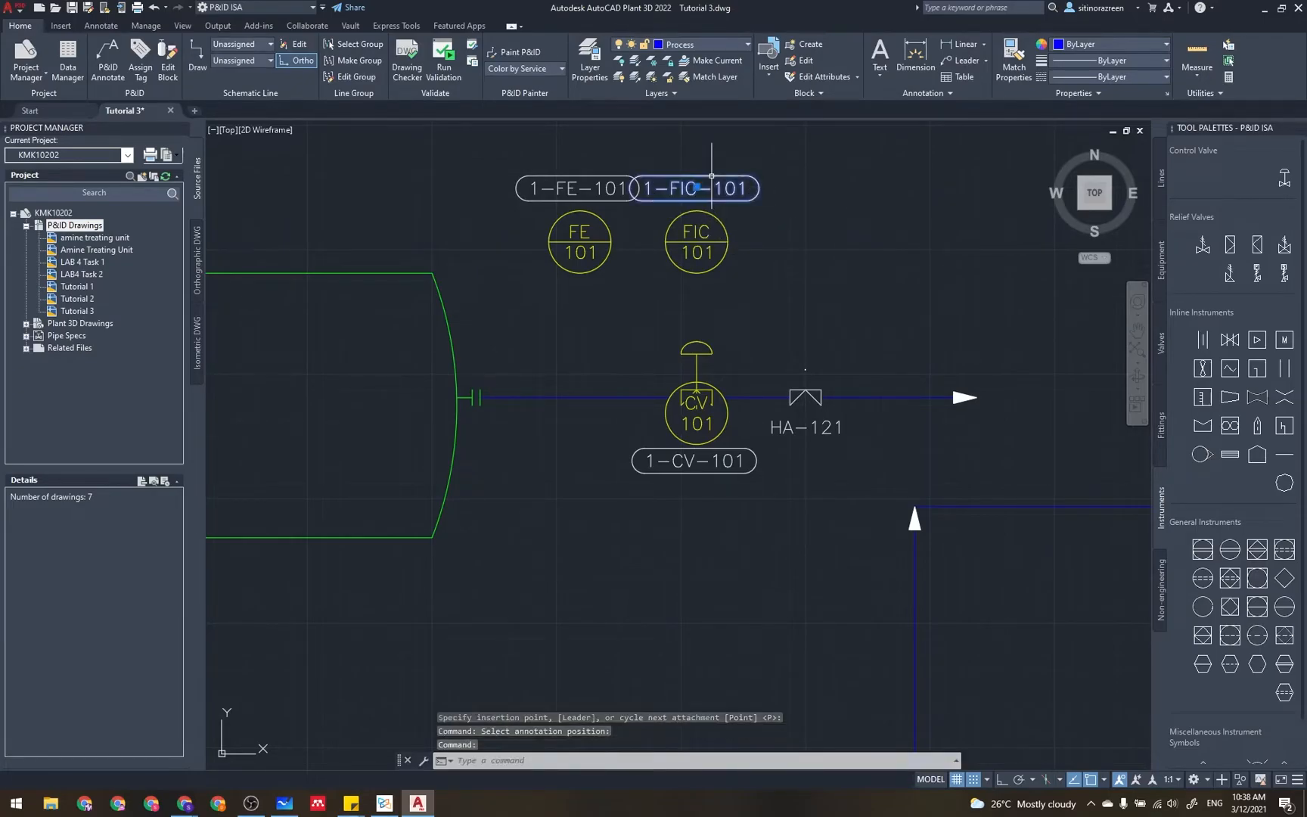
left_click(698, 190)
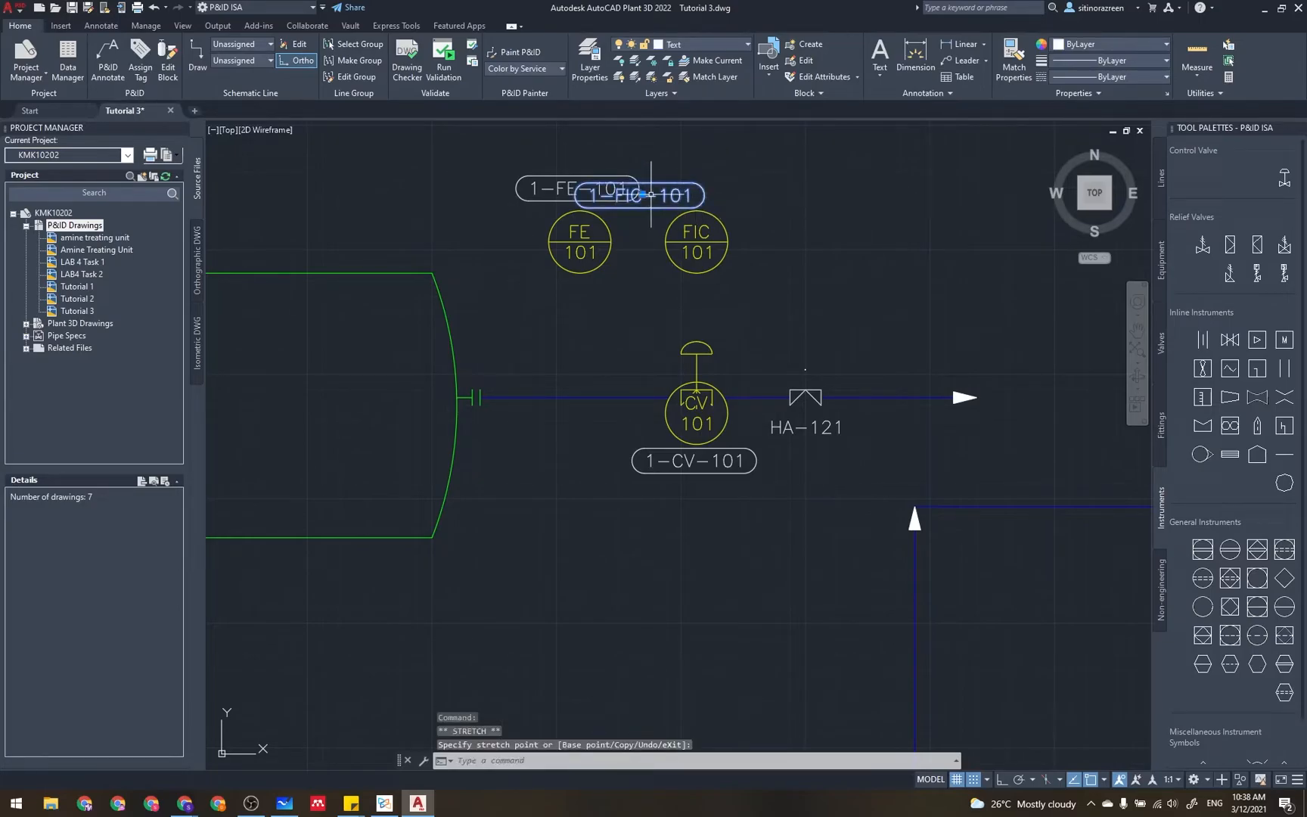
left_click(721, 156)
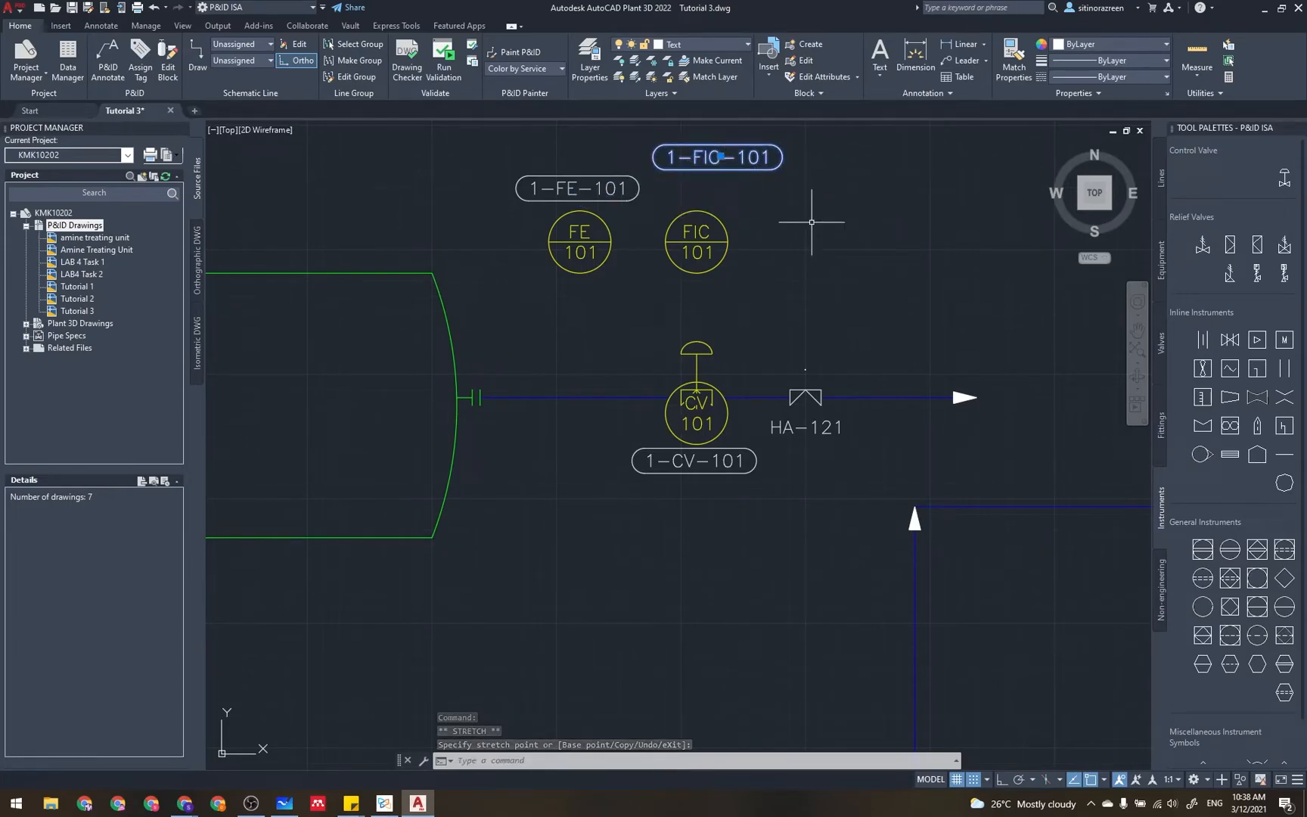
key("Escape")
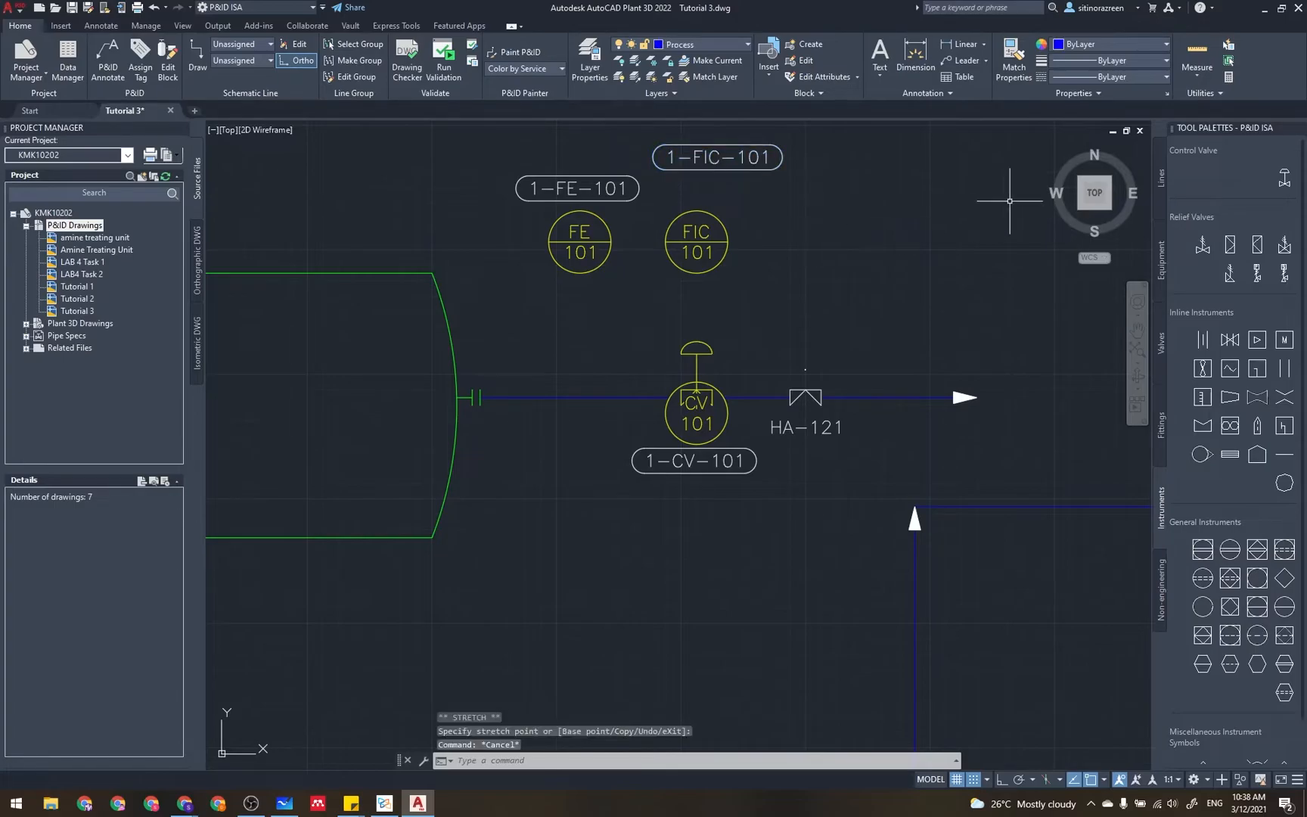
- Draw an X-marked instrument line vertically from the TK-007 outlet pipe up to the bottom node of FE 101
left_click(1160, 181)
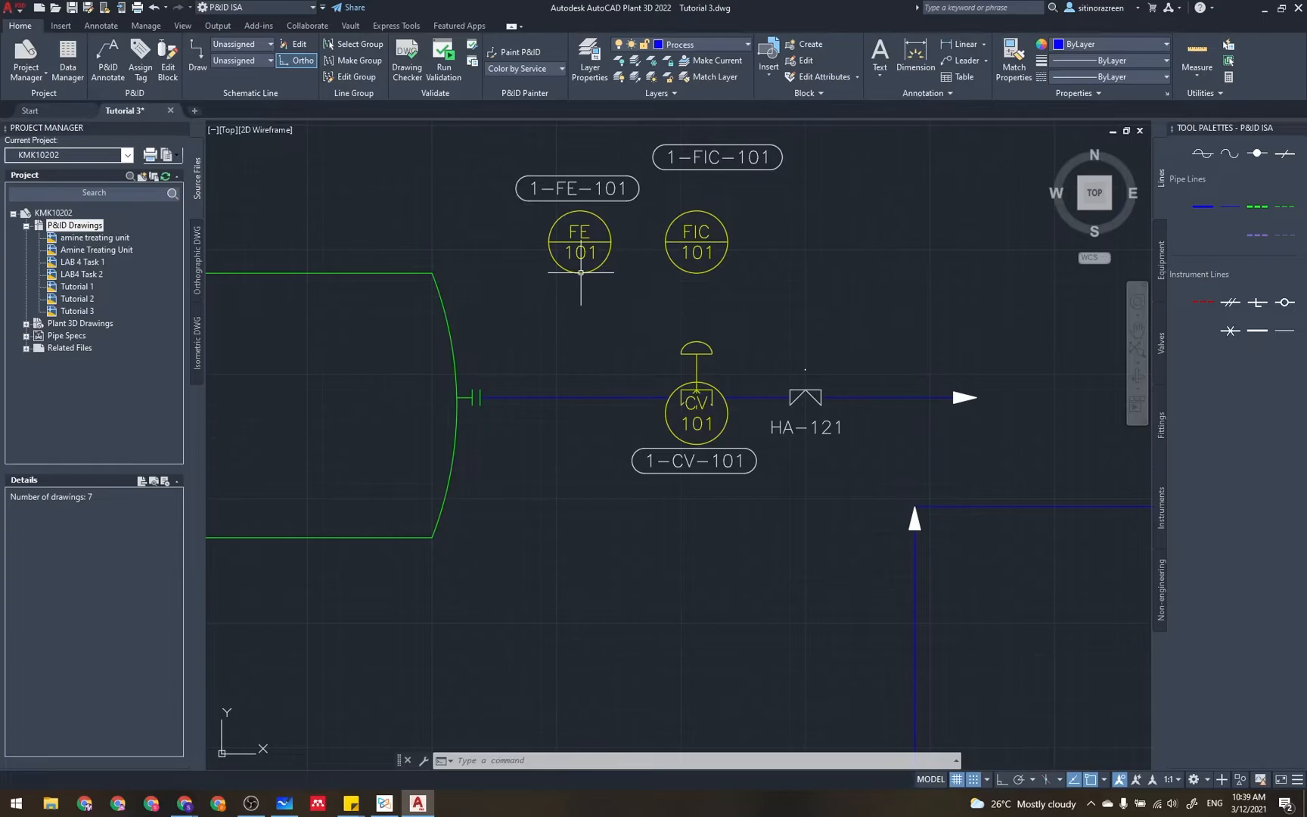
left_click(1263, 336)
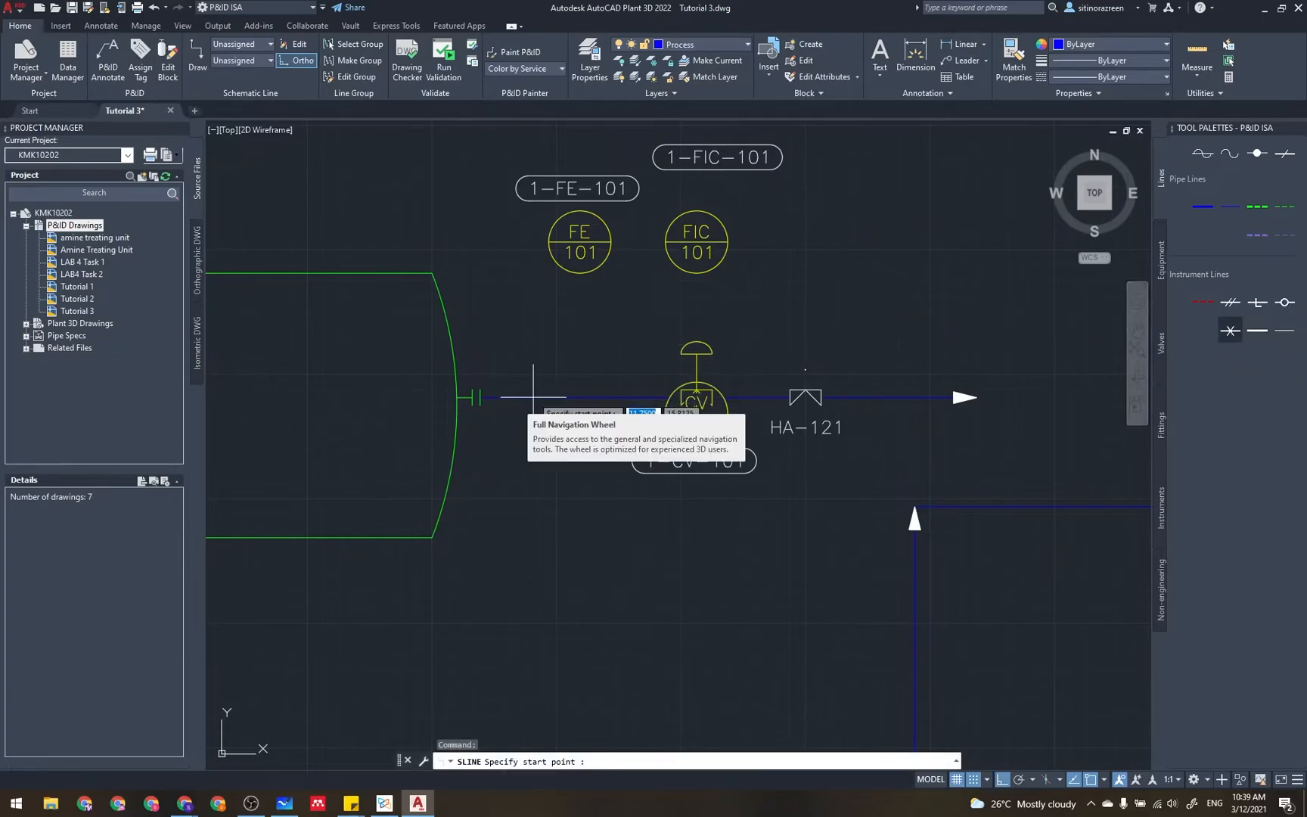
left_click(581, 397)
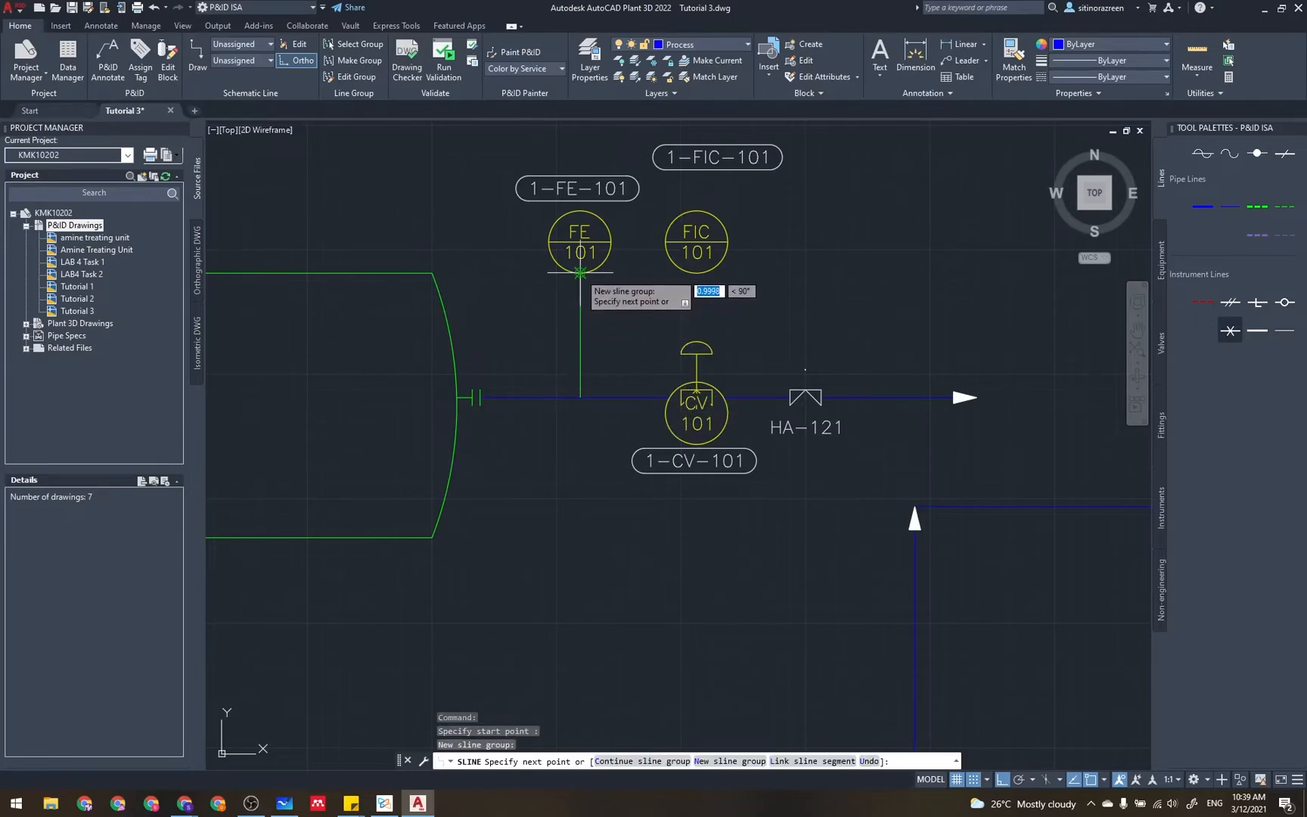
left_click(580, 272)
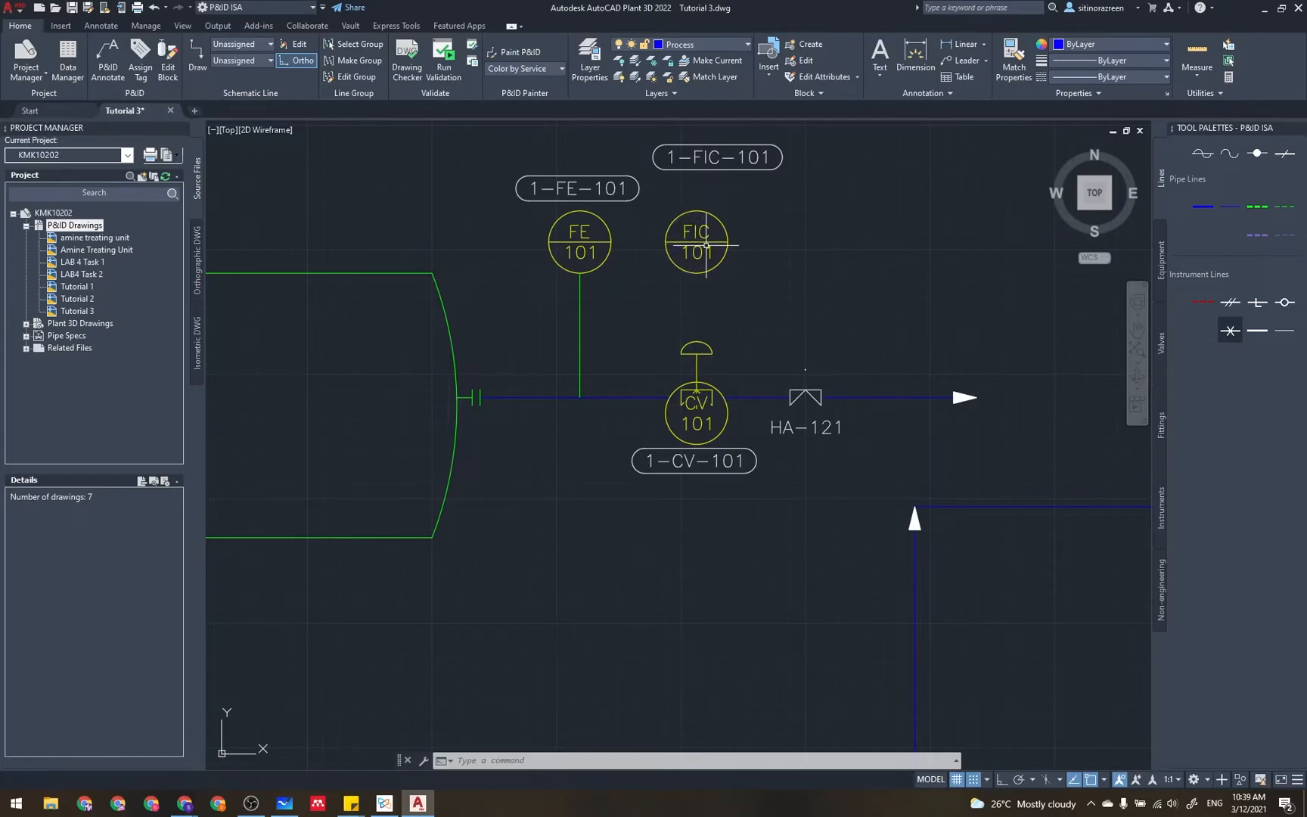
- Connect the facing nodes of FE 101 and FIC 101 with a red dashed instrument line
left_click(1203, 302)
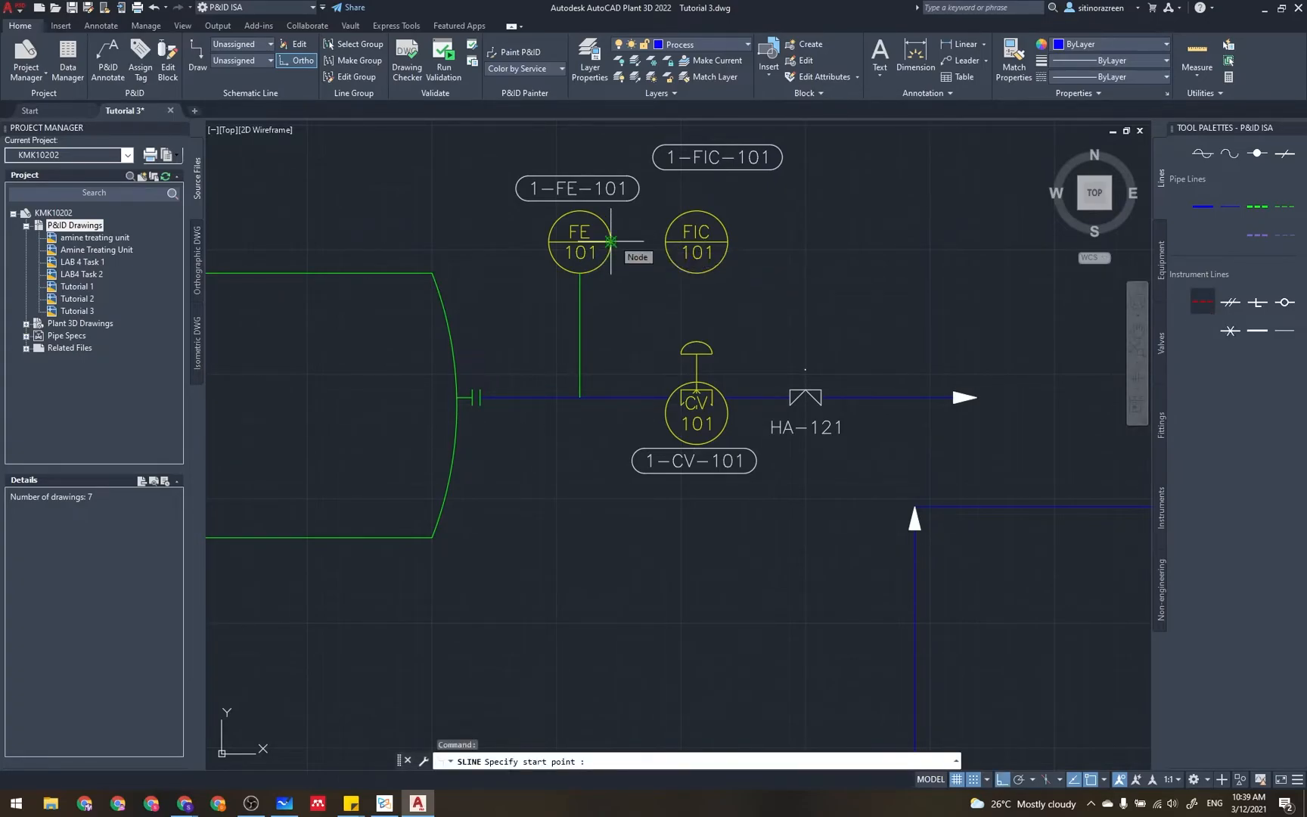
left_click(611, 241)
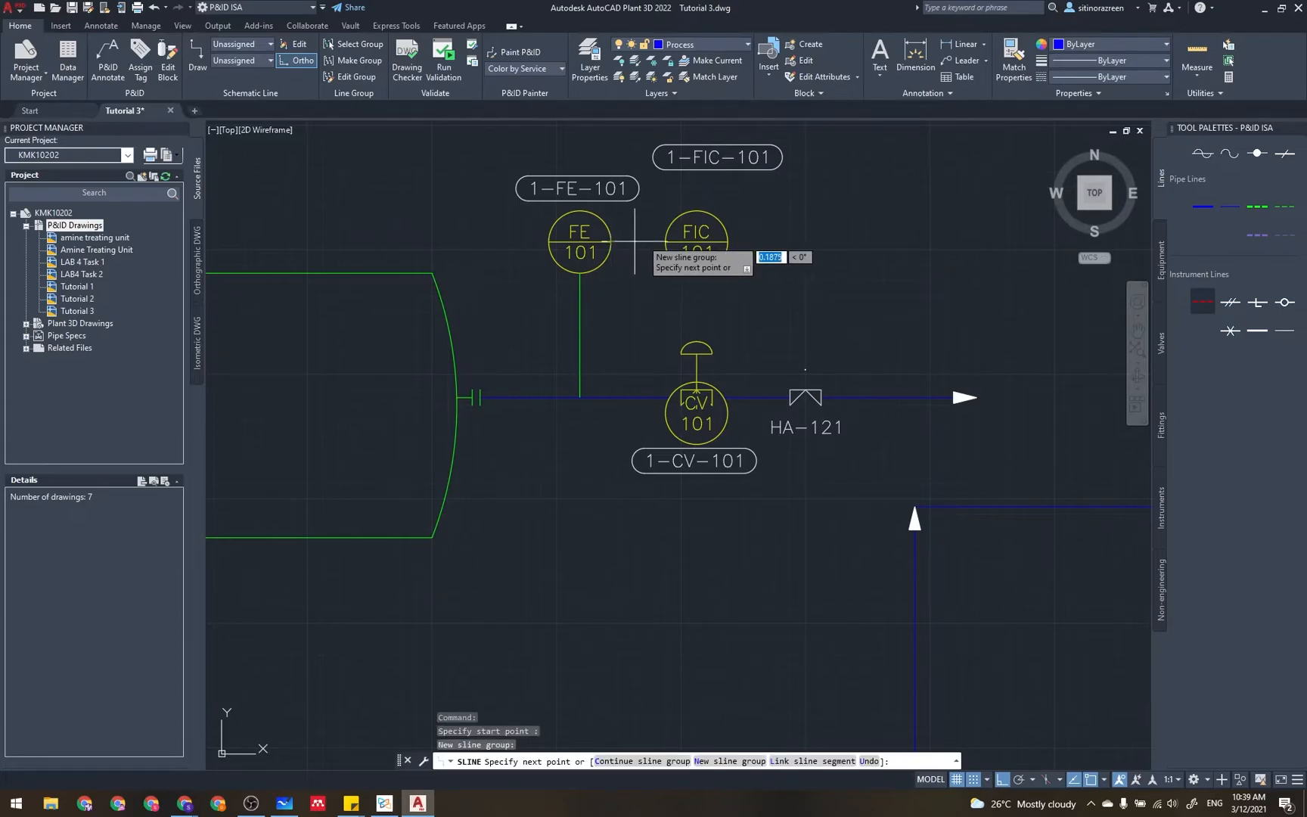
left_click(665, 241)
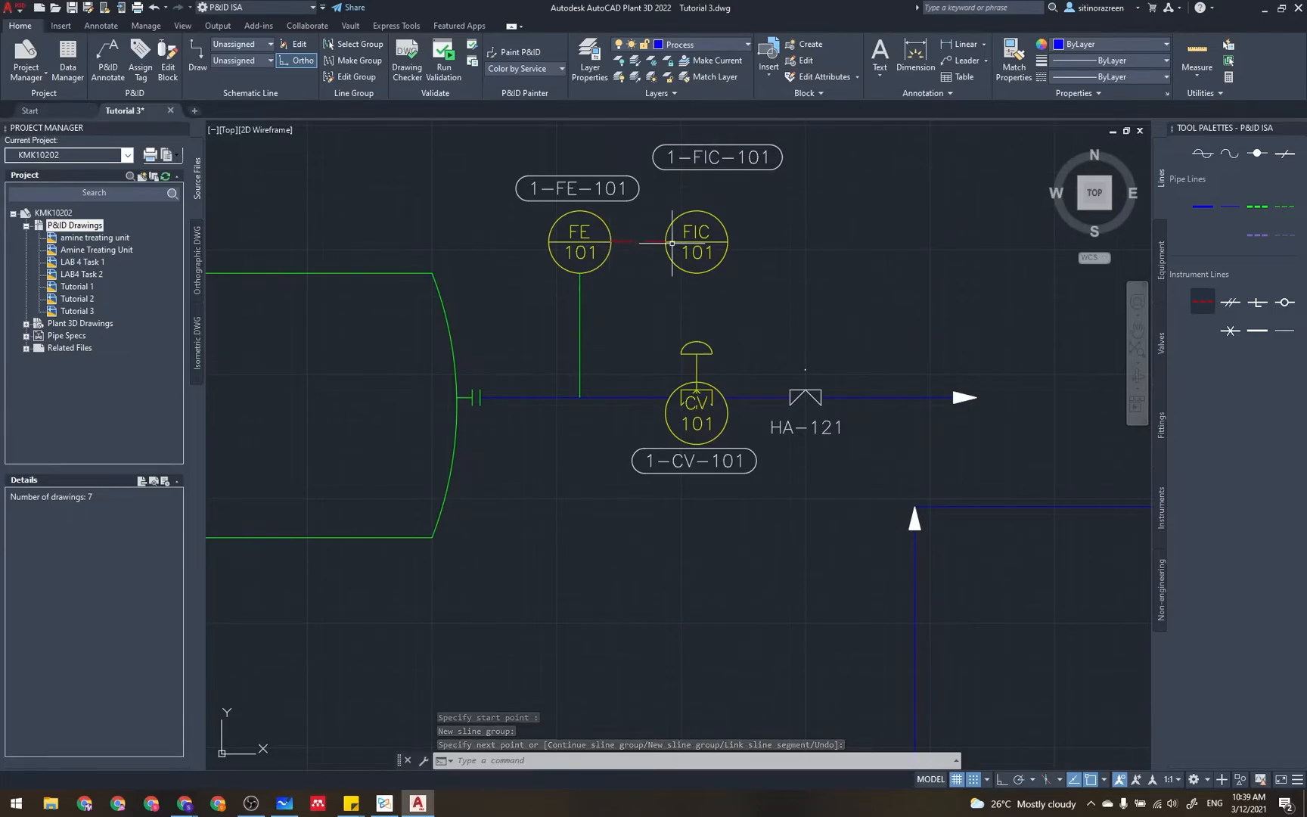
mouse_move(692, 244)
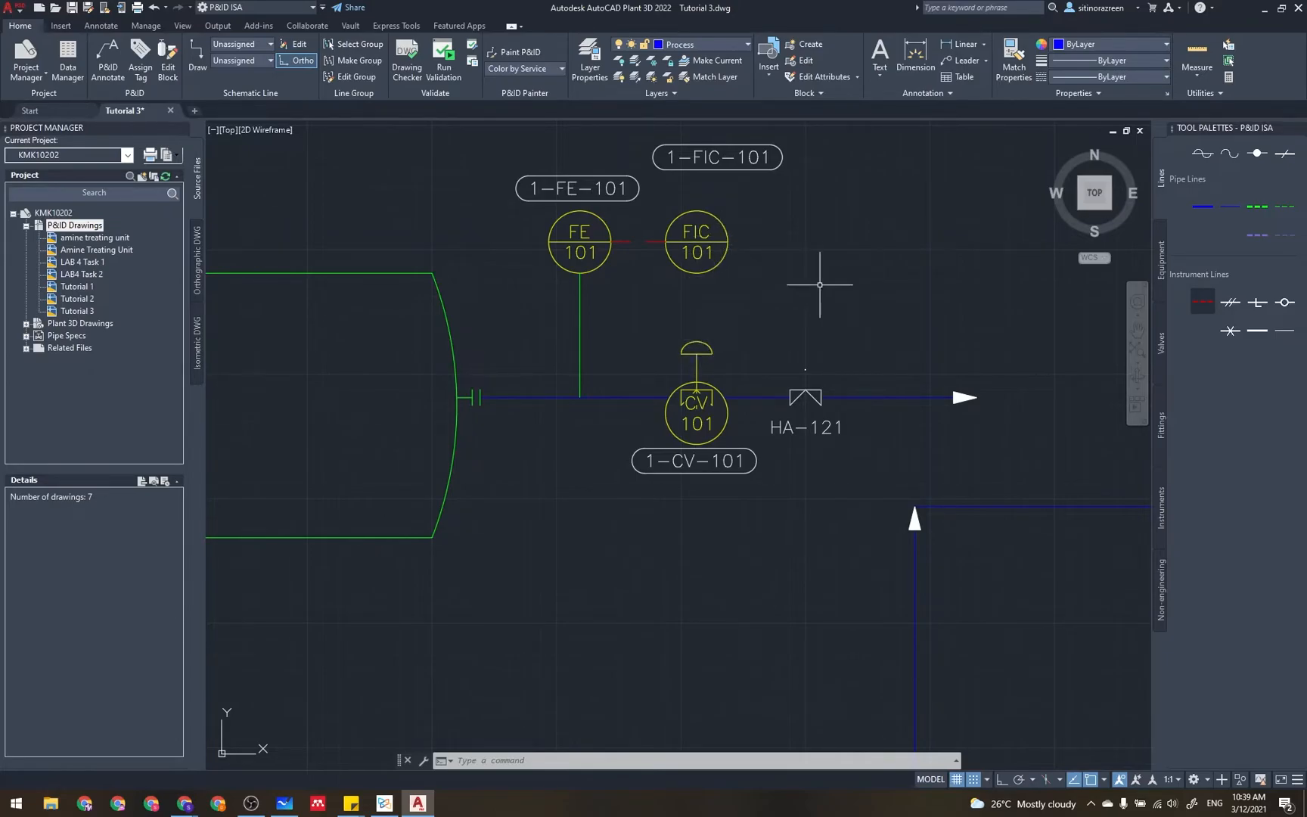
- Connect the bottom of FIC 101 to the control valve's actuator with a double-slash instrument line
left_click(1227, 308)
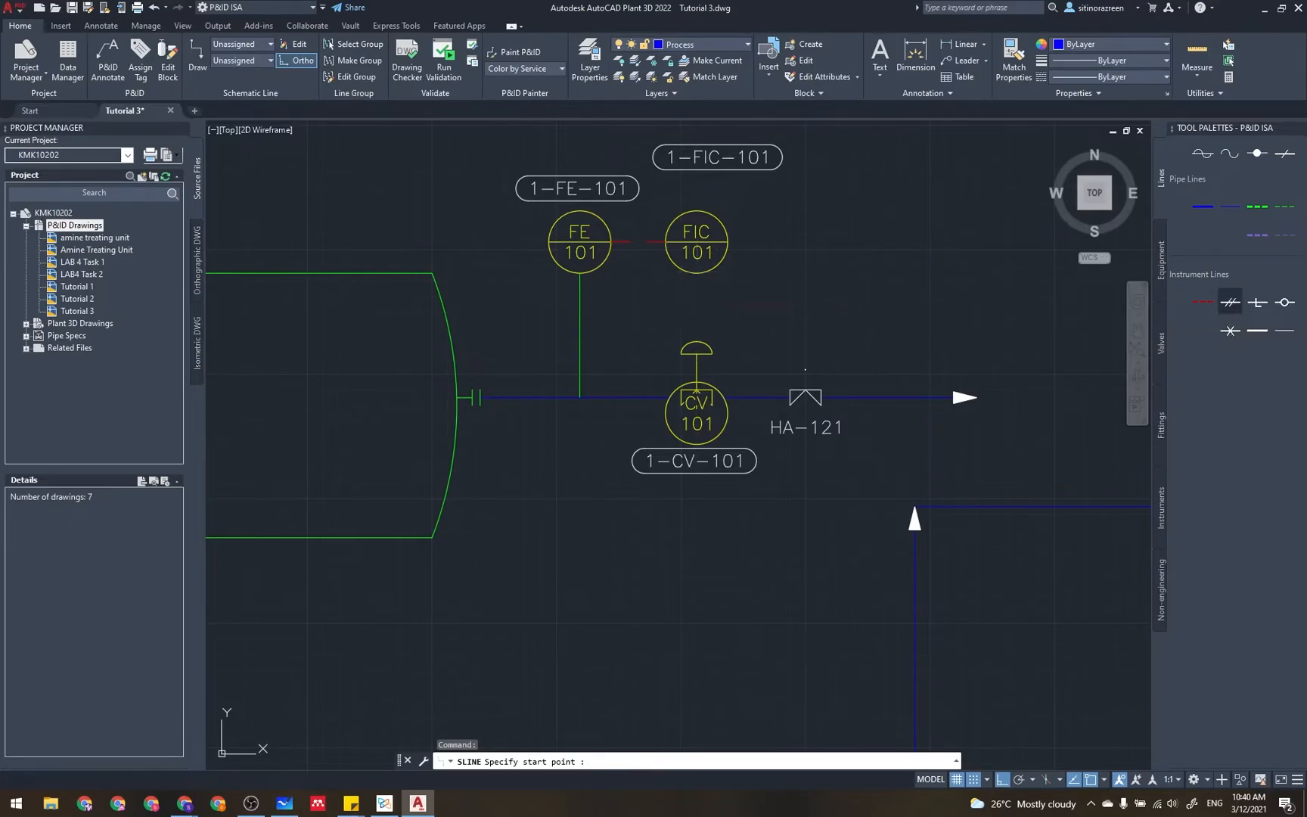
left_click(697, 303)
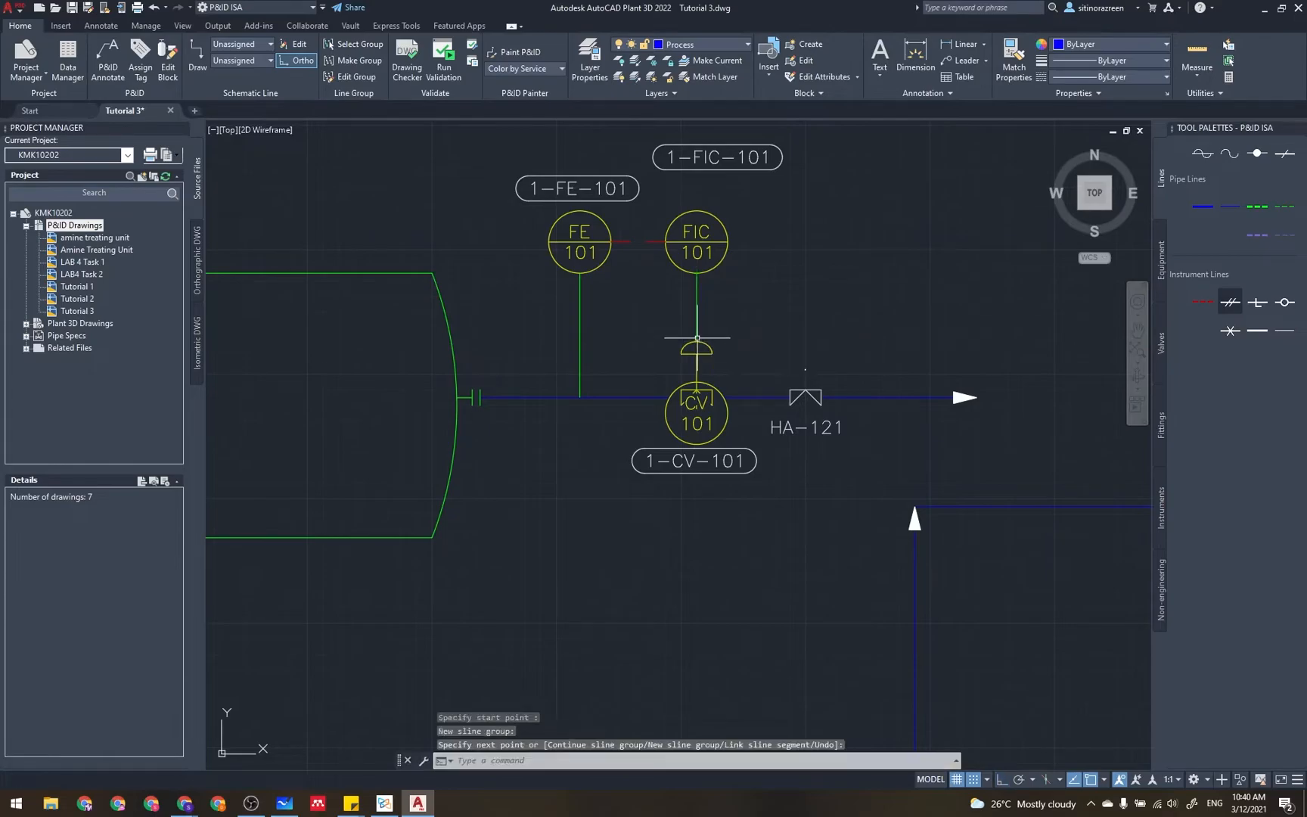
left_click(697, 340)
scroll(700, 295, "up", 5)
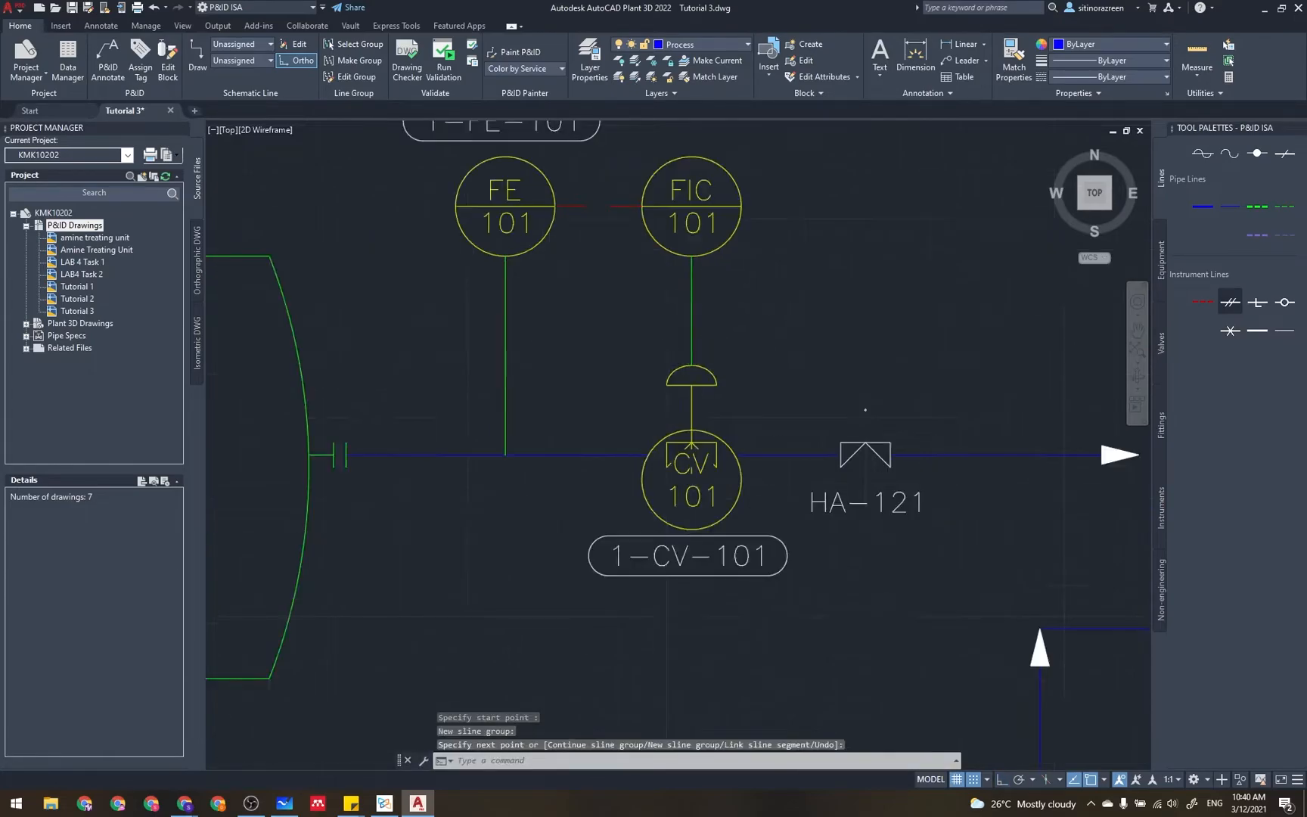
- Draw a longer sample double-slash instrument line in the empty area right of FIC 101, running horizontally and turning down
scroll(704, 302, "down", 5)
scroll(704, 302, "down", 2)
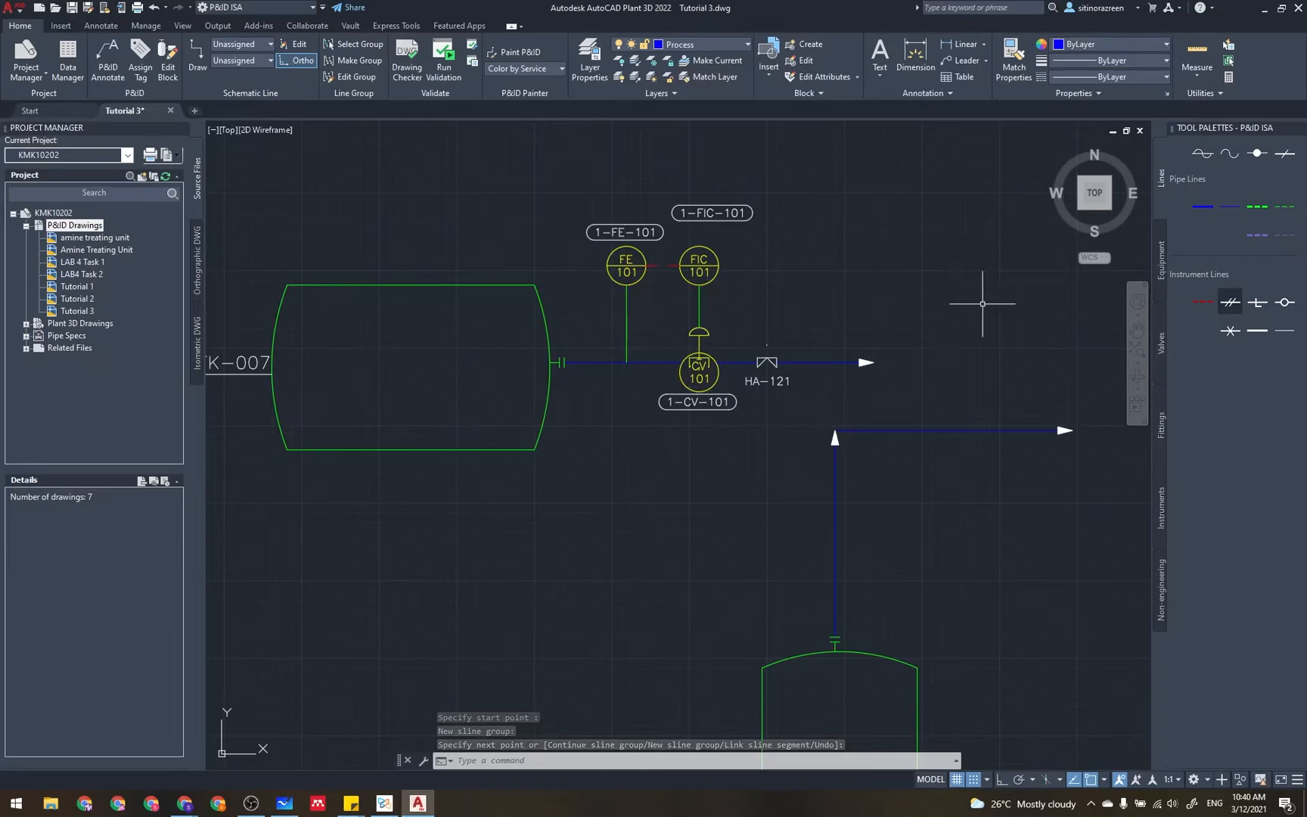
left_click(1231, 302)
left_click(795, 255)
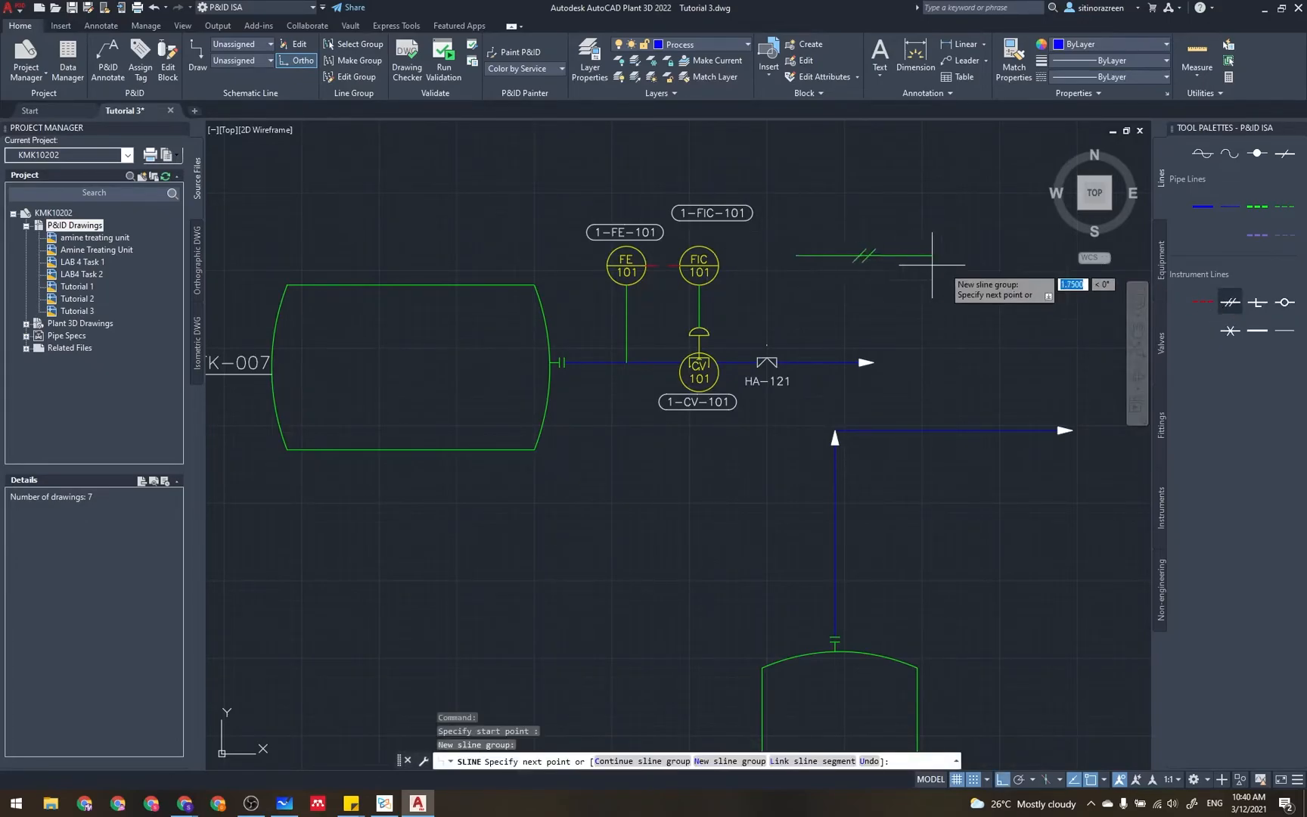
left_click(985, 276)
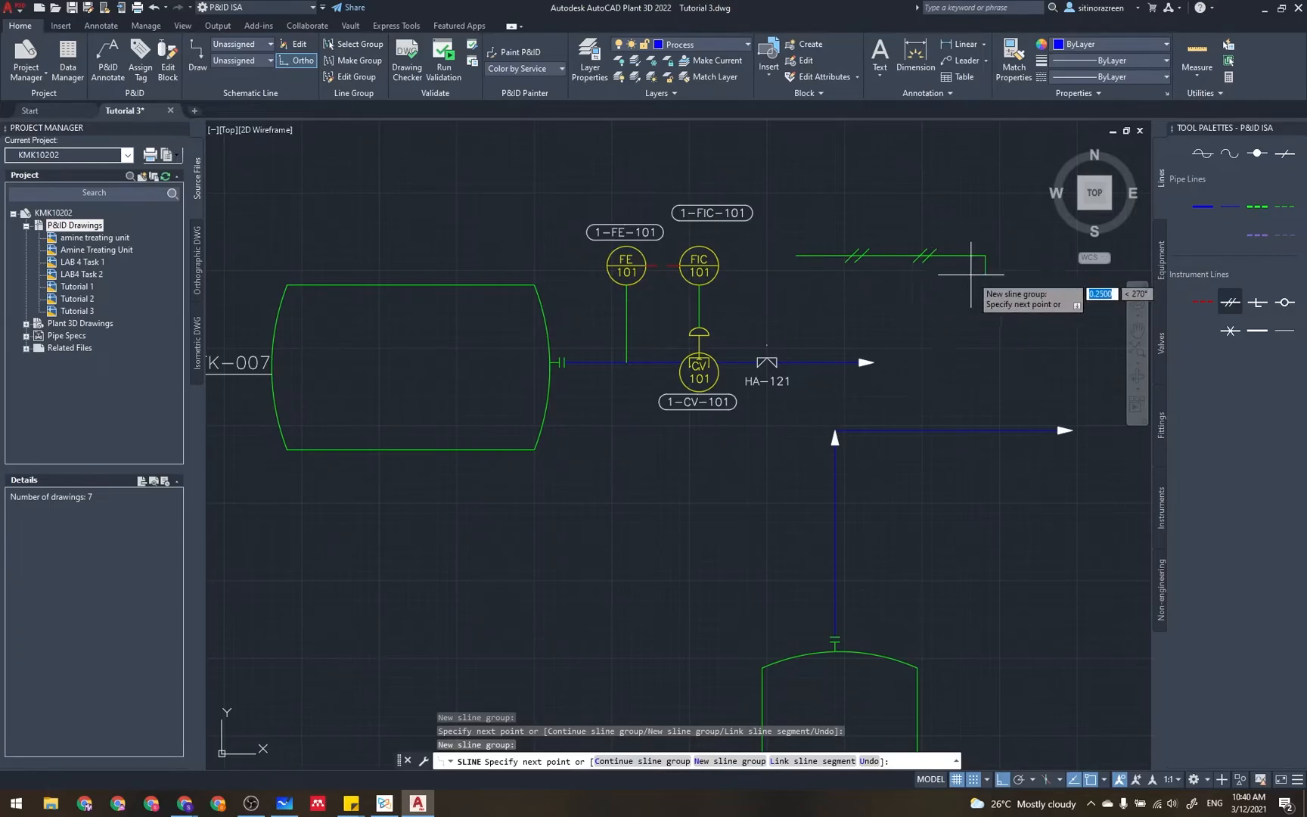
left_click(977, 337)
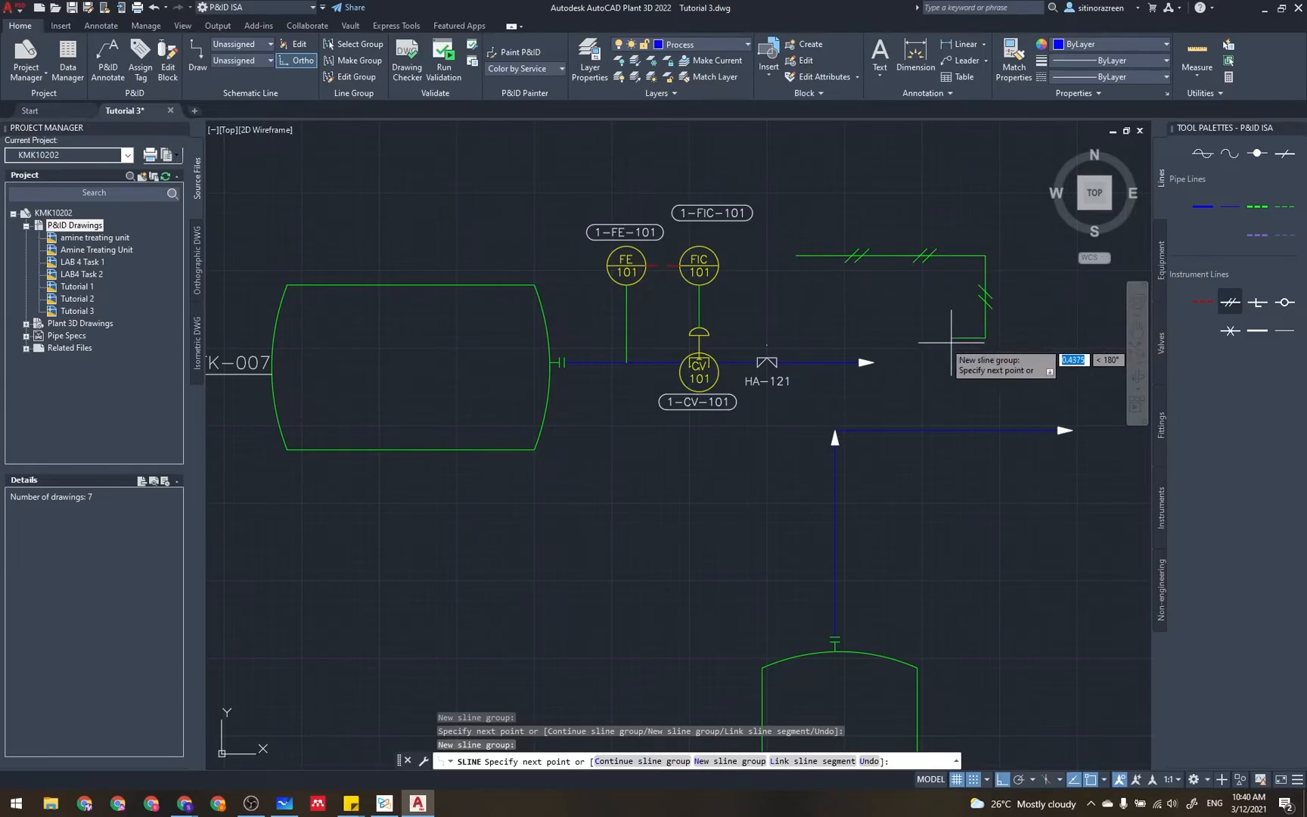
key("Escape")
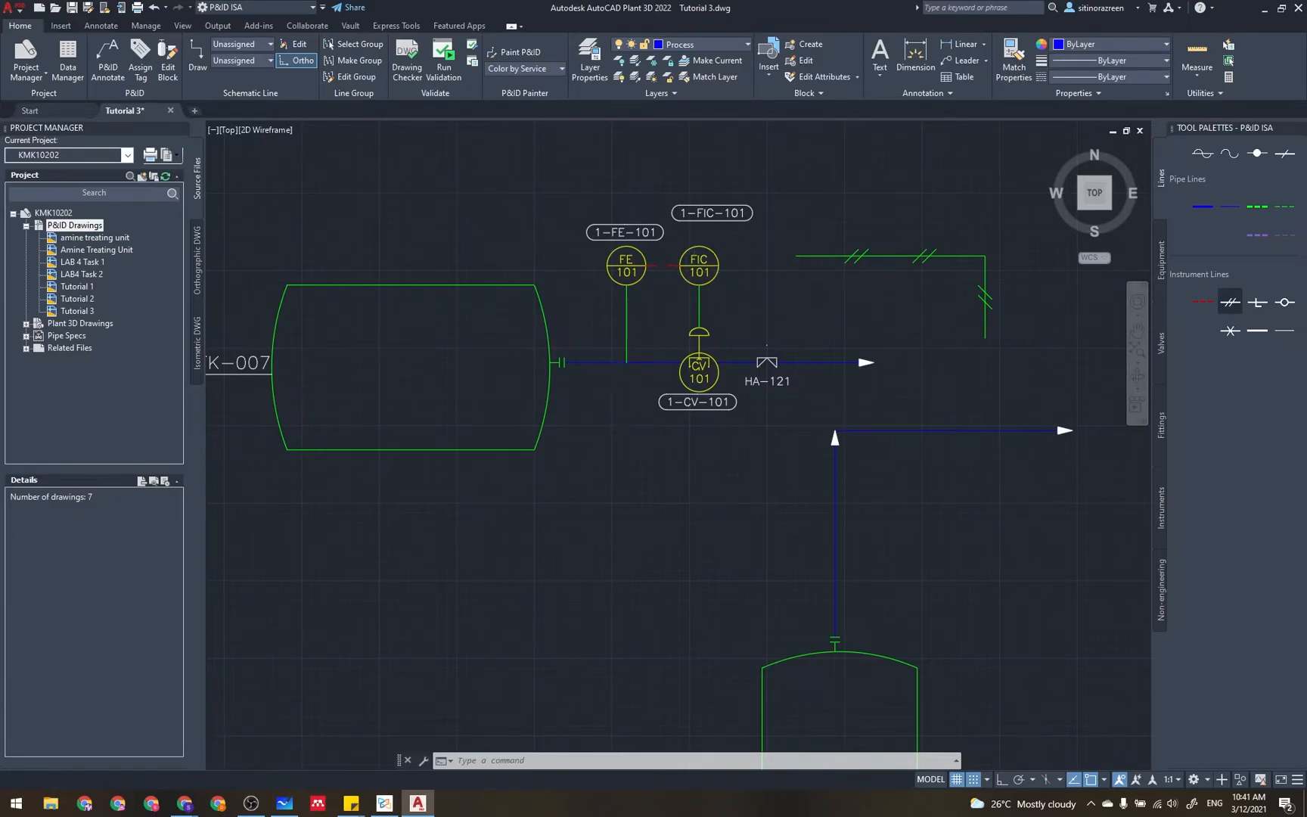
- Switch to the lab manual in the Xodo PDF reader and review the Task 1 process flow diagram and the LAB 4 Task 2 P&ID procedure
scroll(620, 397, "down", 2)
scroll(620, 397, "down", 2)
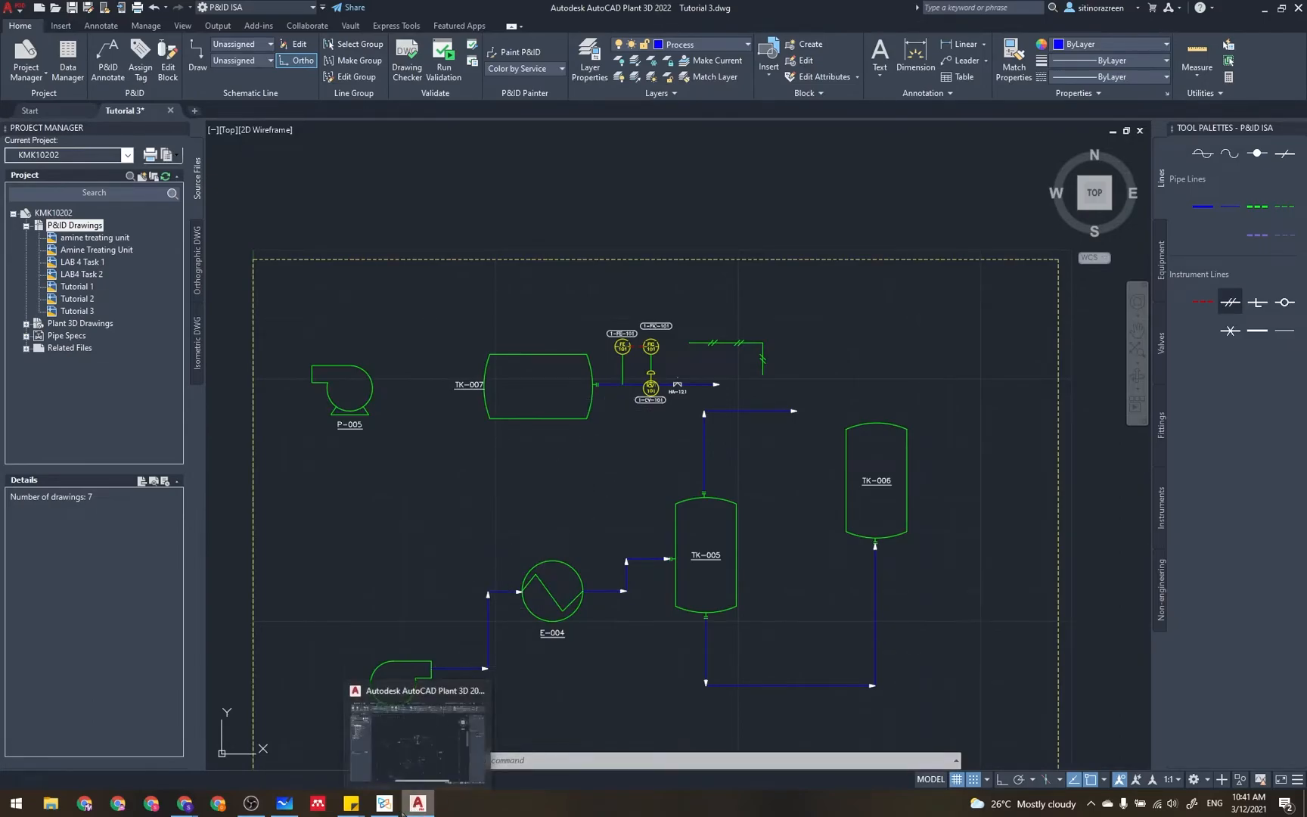
left_click(384, 806)
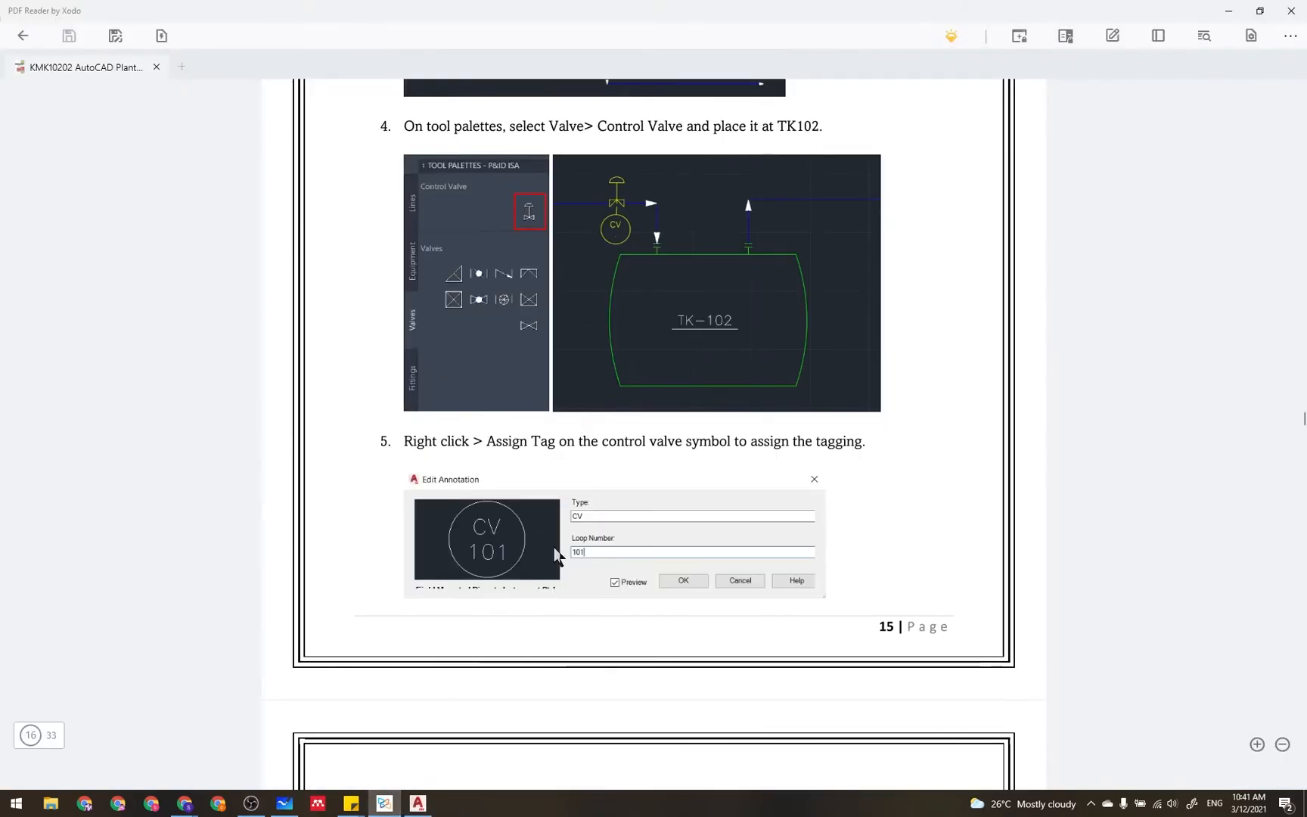
scroll(612, 512, "up", 20)
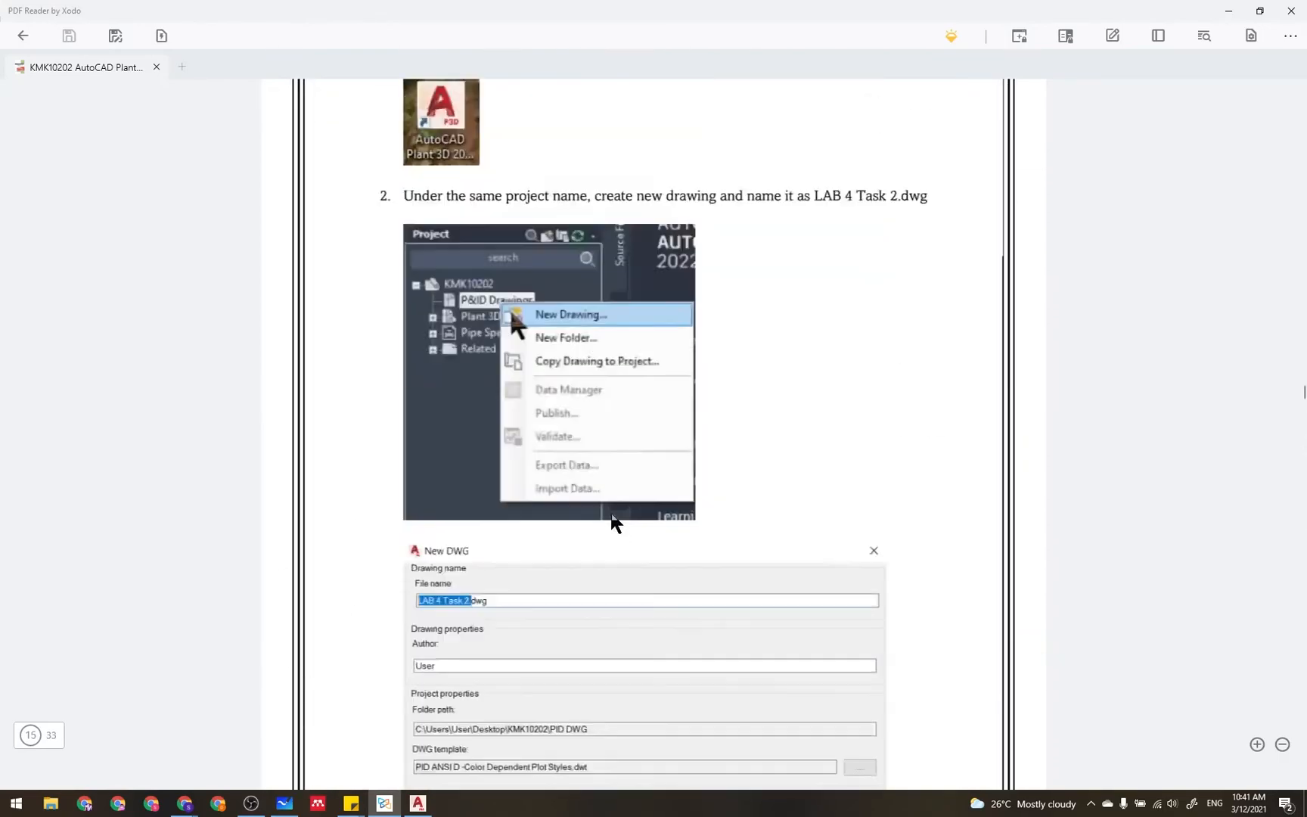
scroll(612, 515, "up", 10)
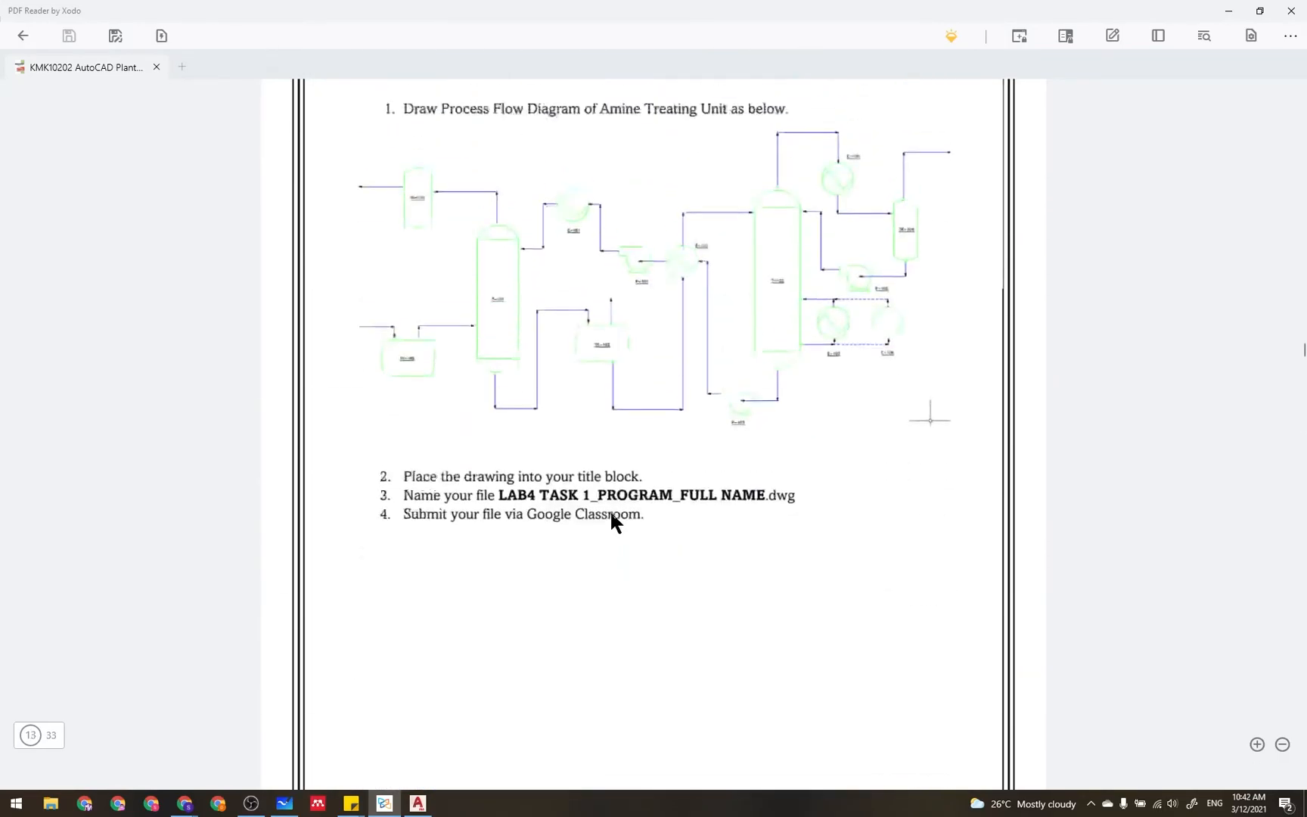
scroll(612, 522, "down", 20)
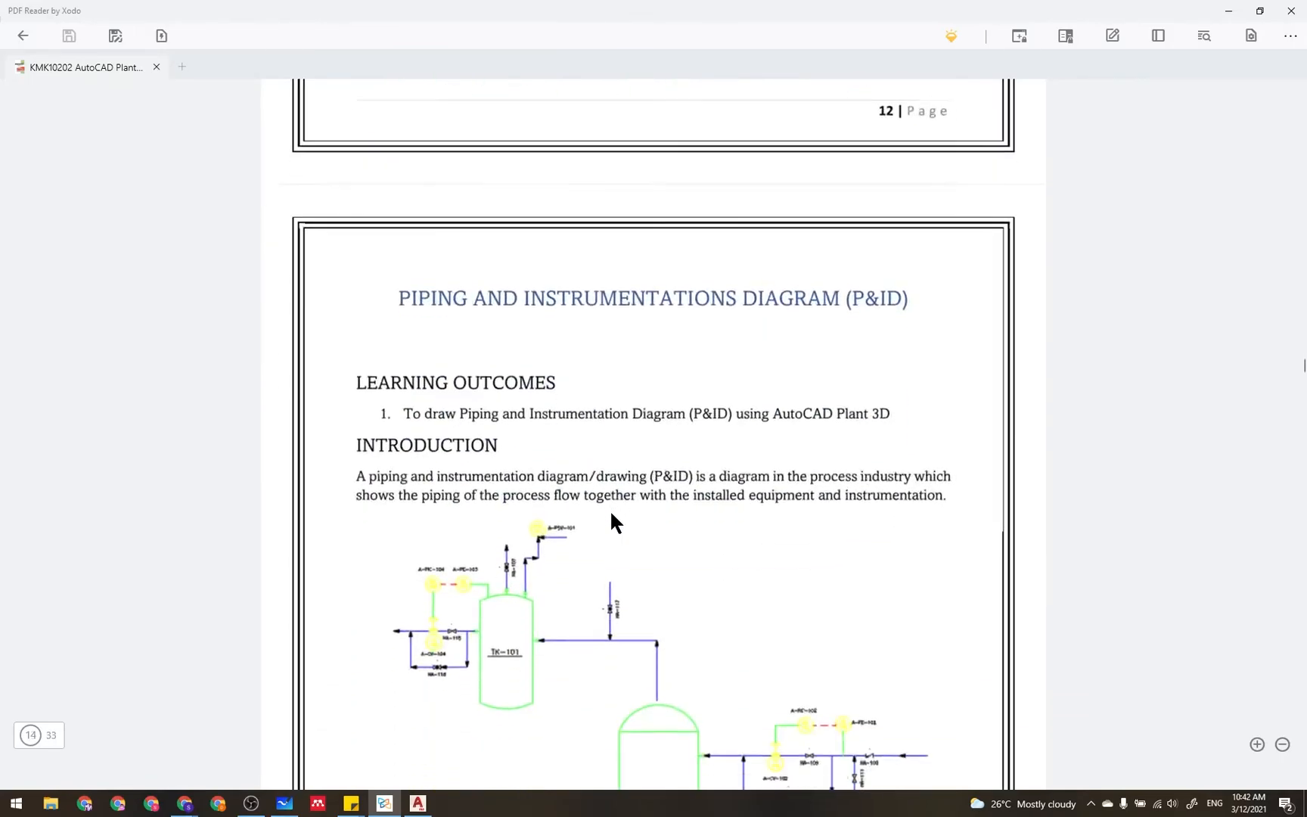
scroll(615, 522, "down", 20)
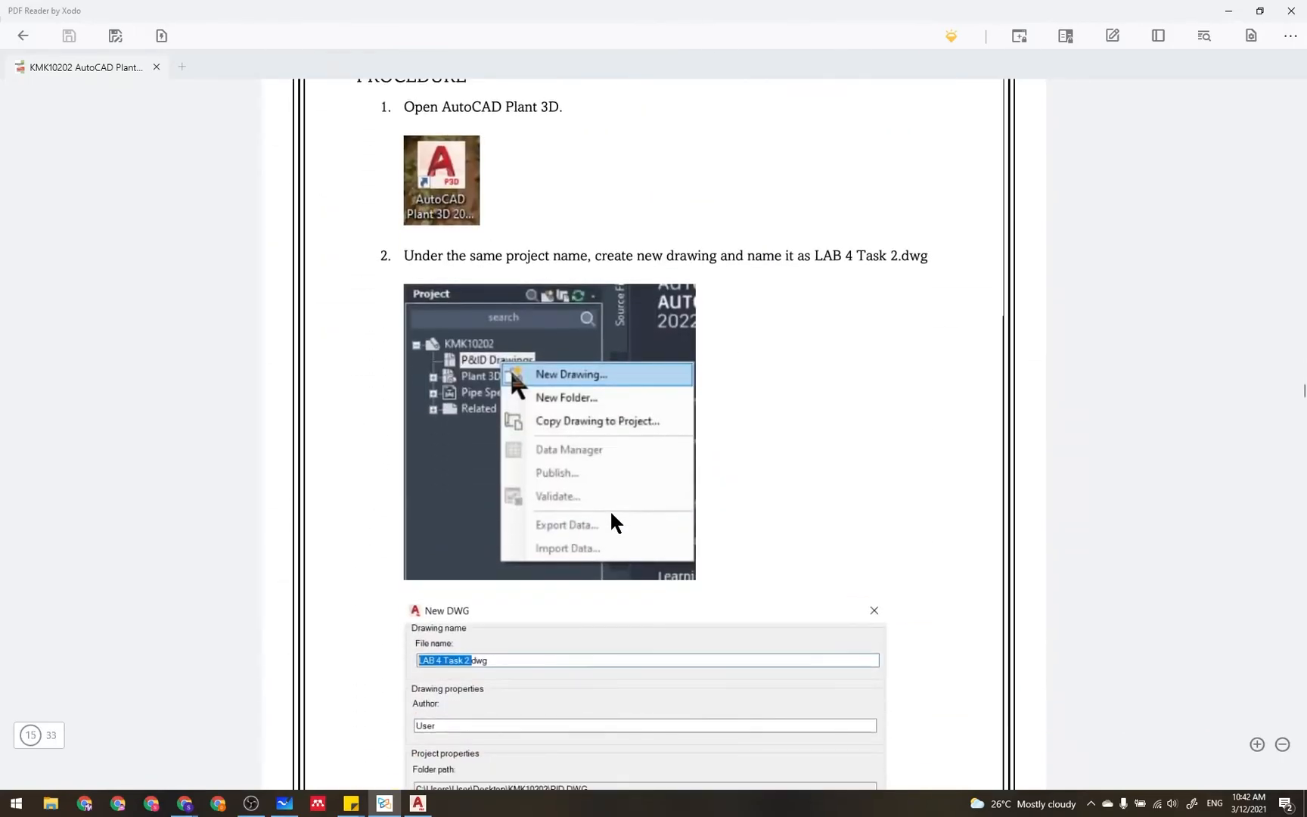
scroll(612, 515, "down", 2)
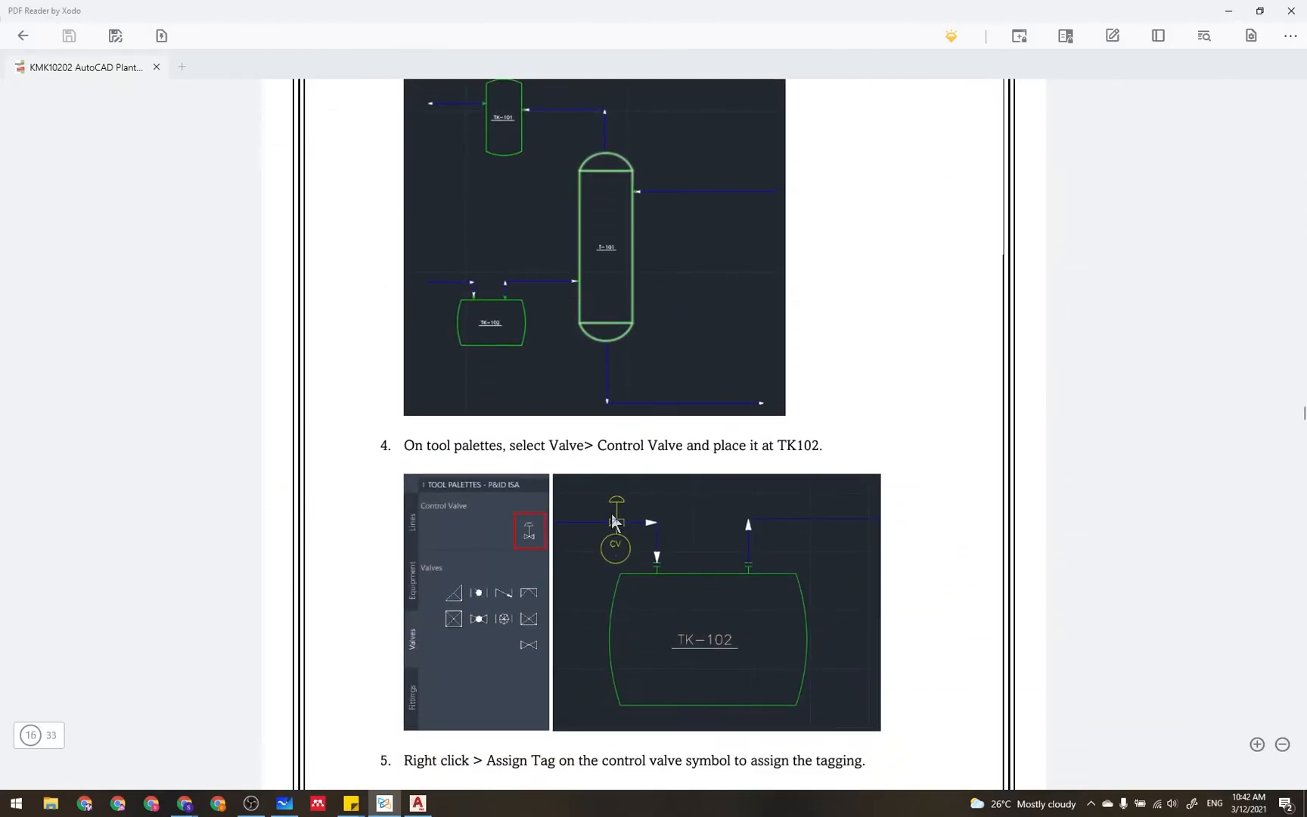
scroll(612, 521, "down", 8)
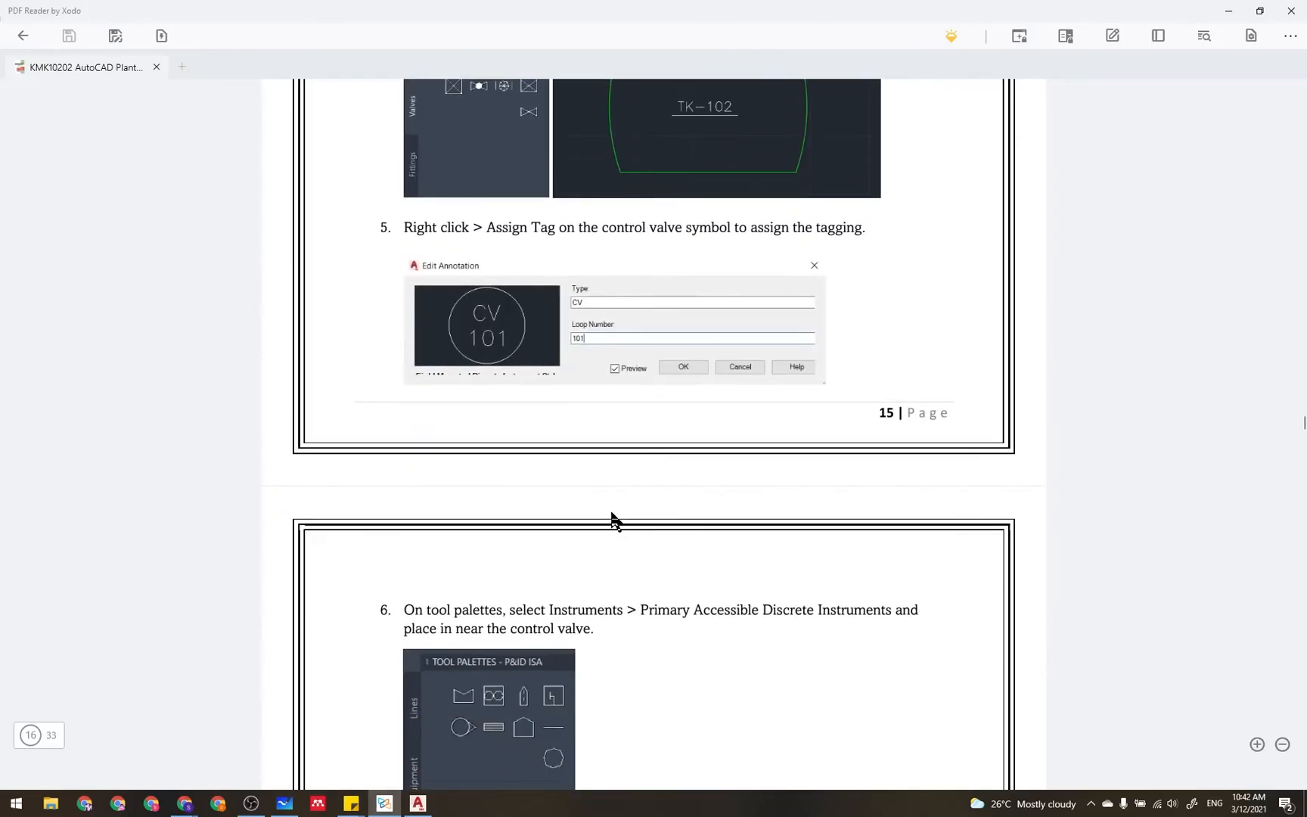
- Review the P&ID introduction diagram and the LAB 4 Task 2 procedure steps in the lab manual
scroll(612, 520, "up", 6)
scroll(612, 511, "up", 3)
scroll(610, 508, "up", 18)
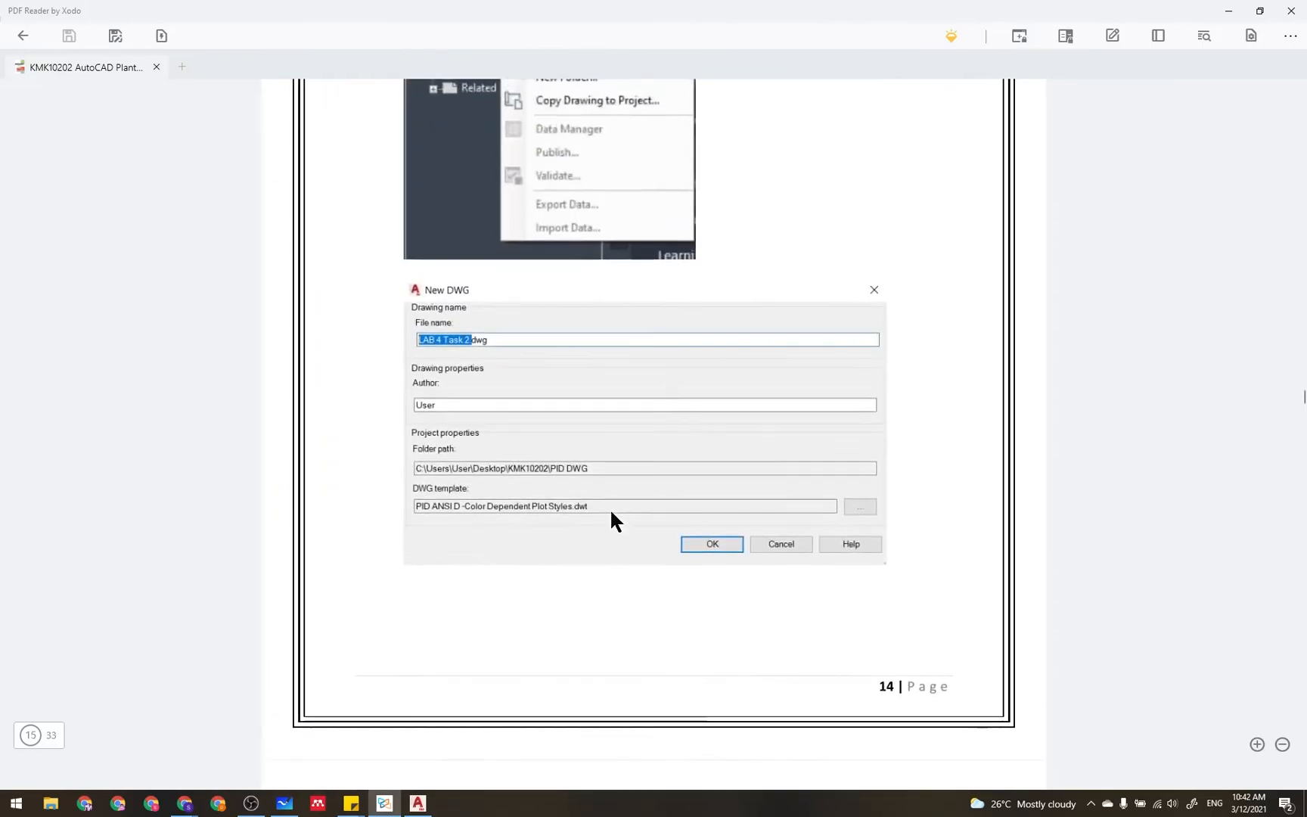
scroll(612, 514, "up", 9)
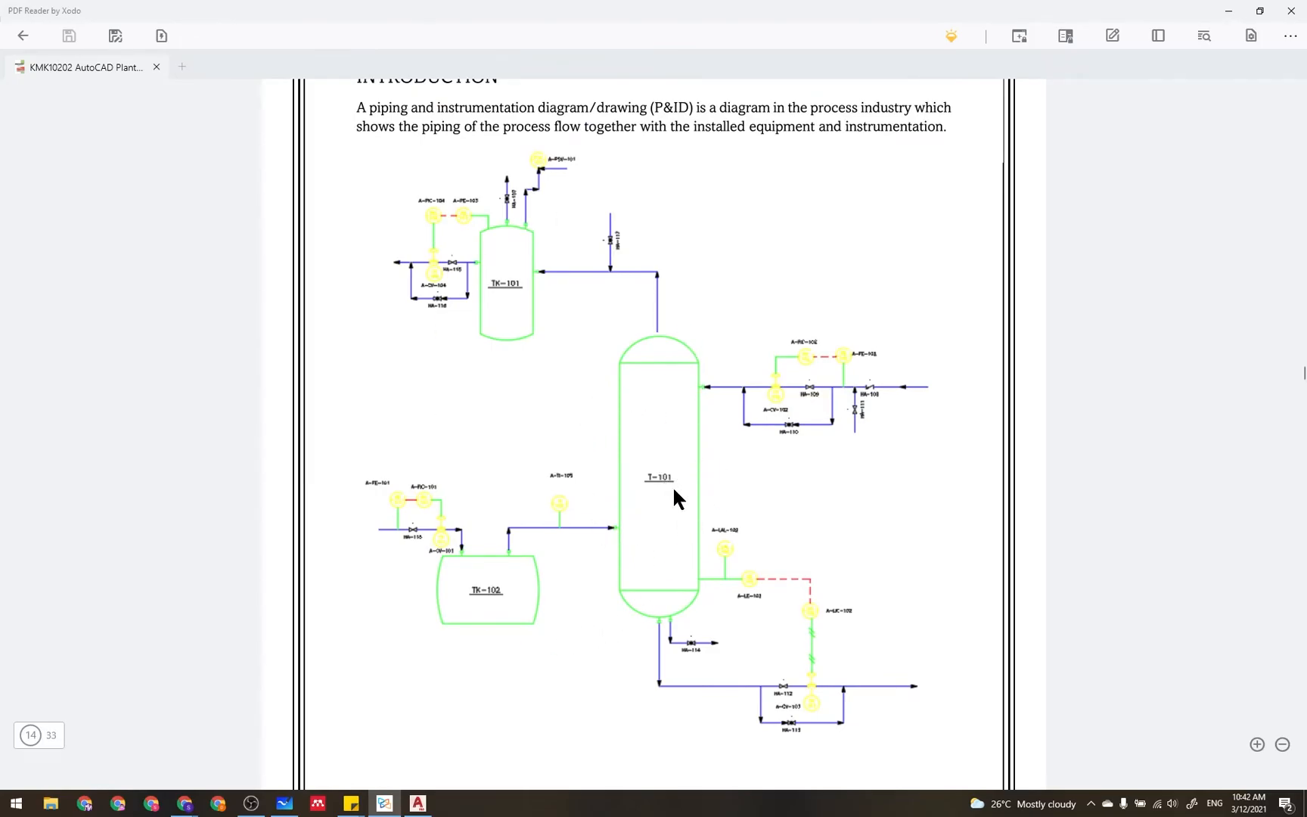
scroll(728, 495, "down", 10)
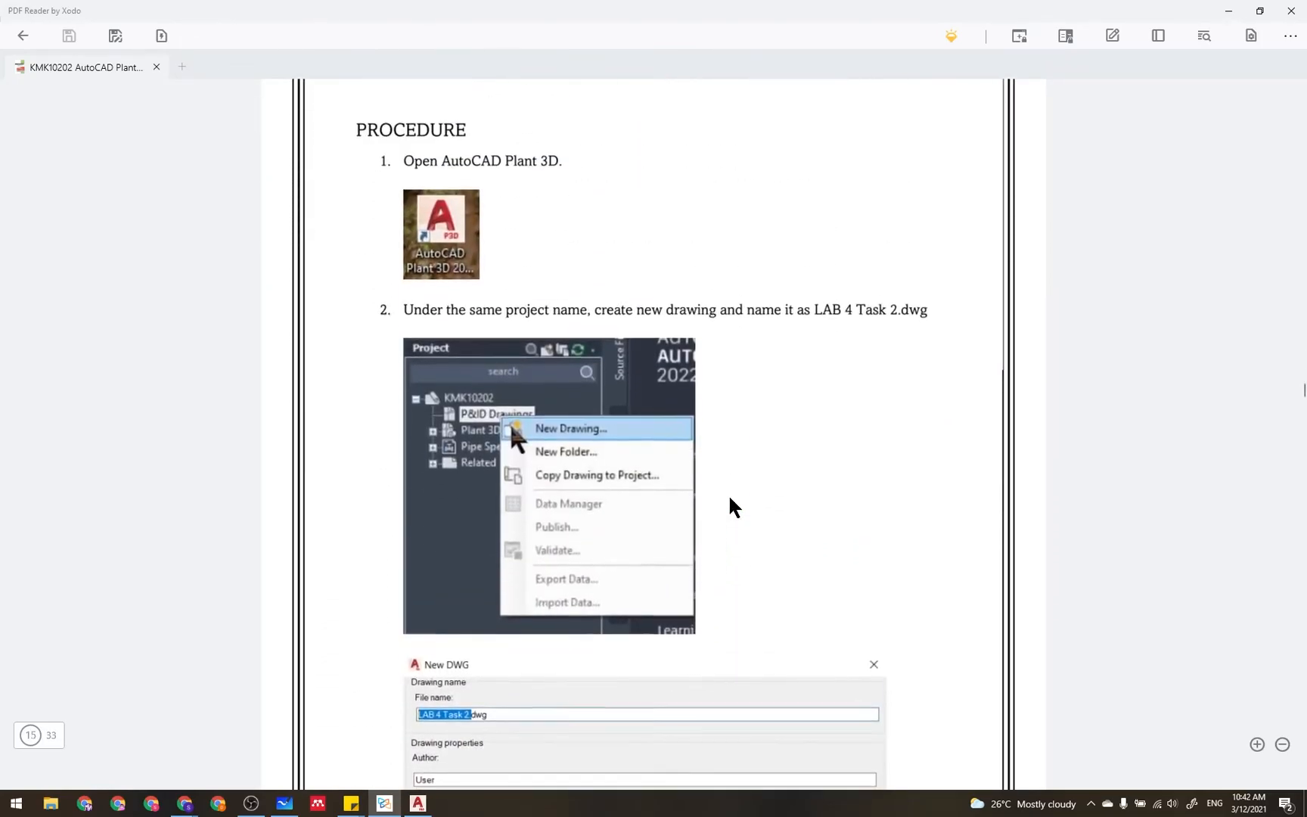
scroll(728, 494, "up", 10)
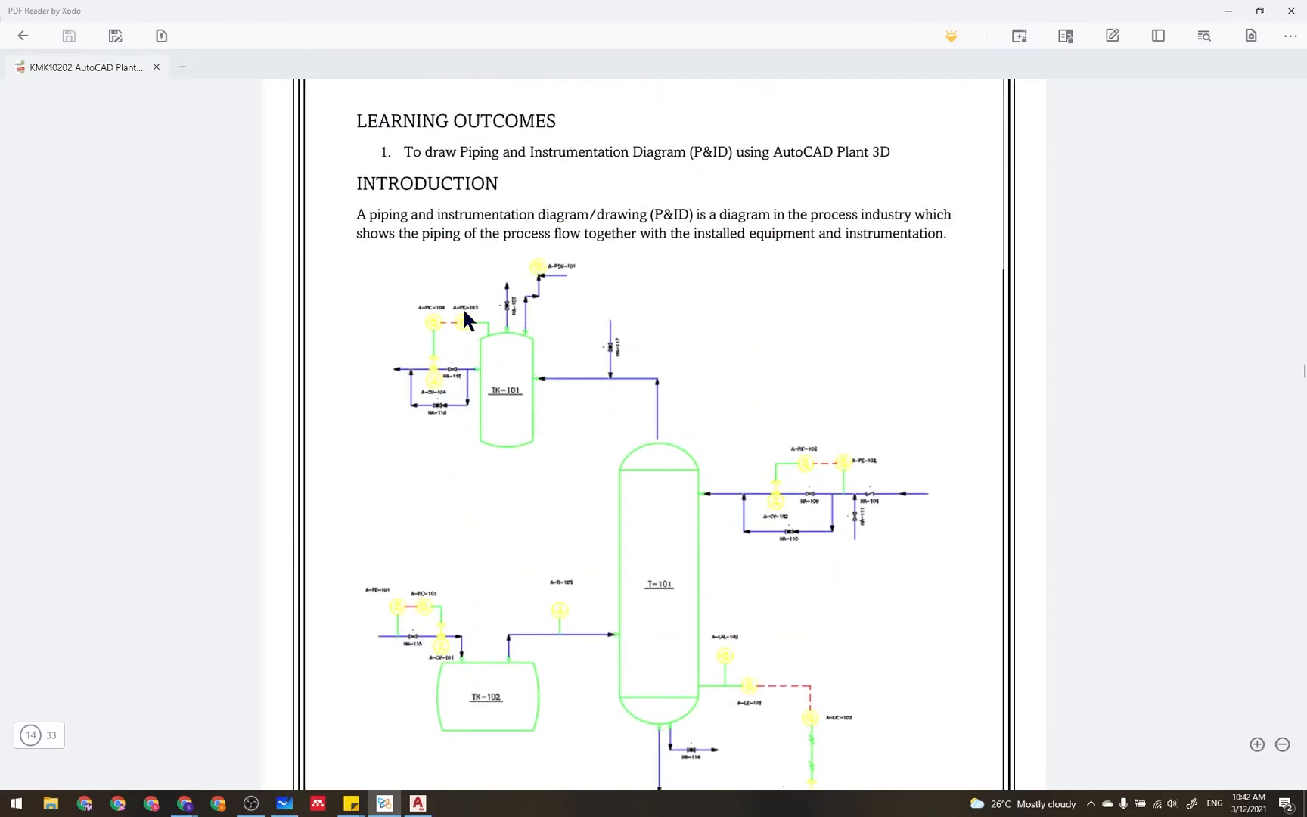
scroll(531, 450, "down", 15)
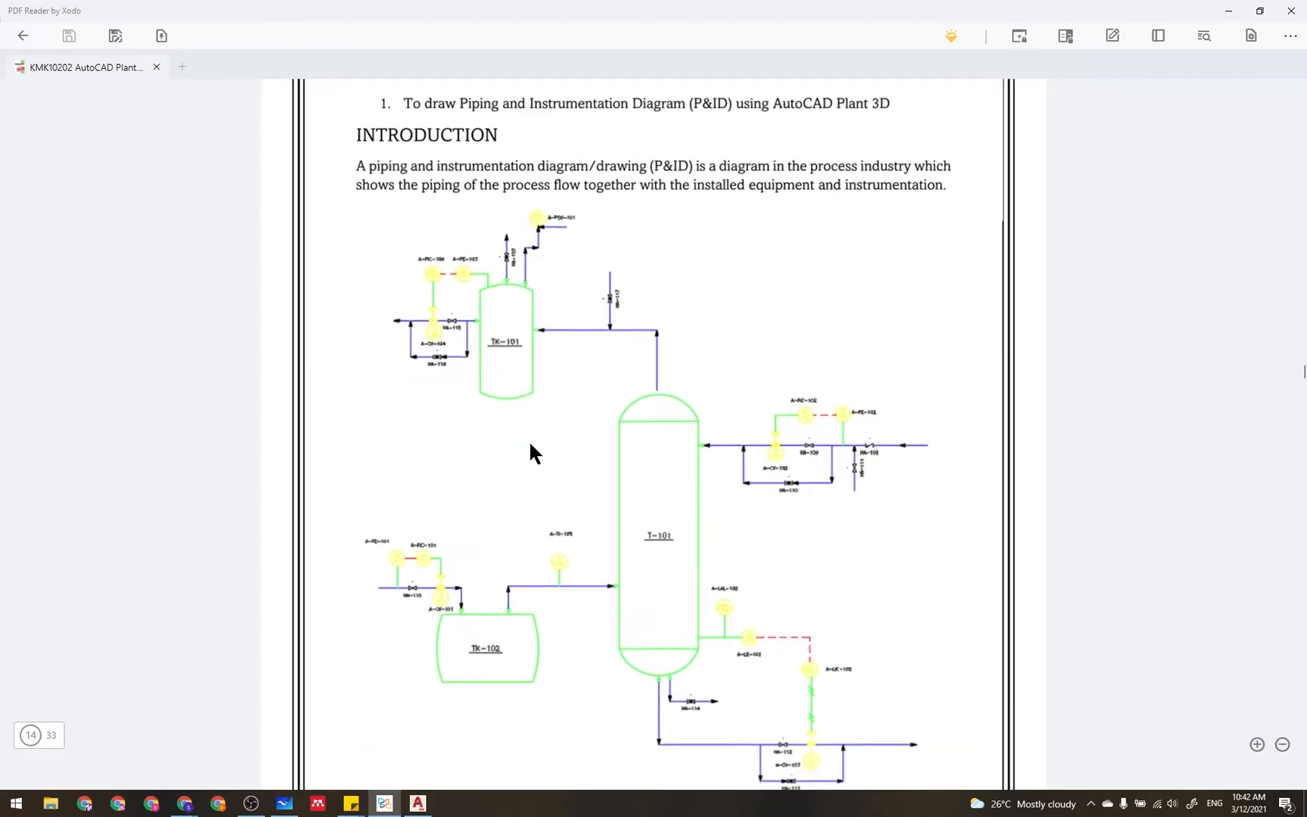
scroll(532, 448, "down", 15)
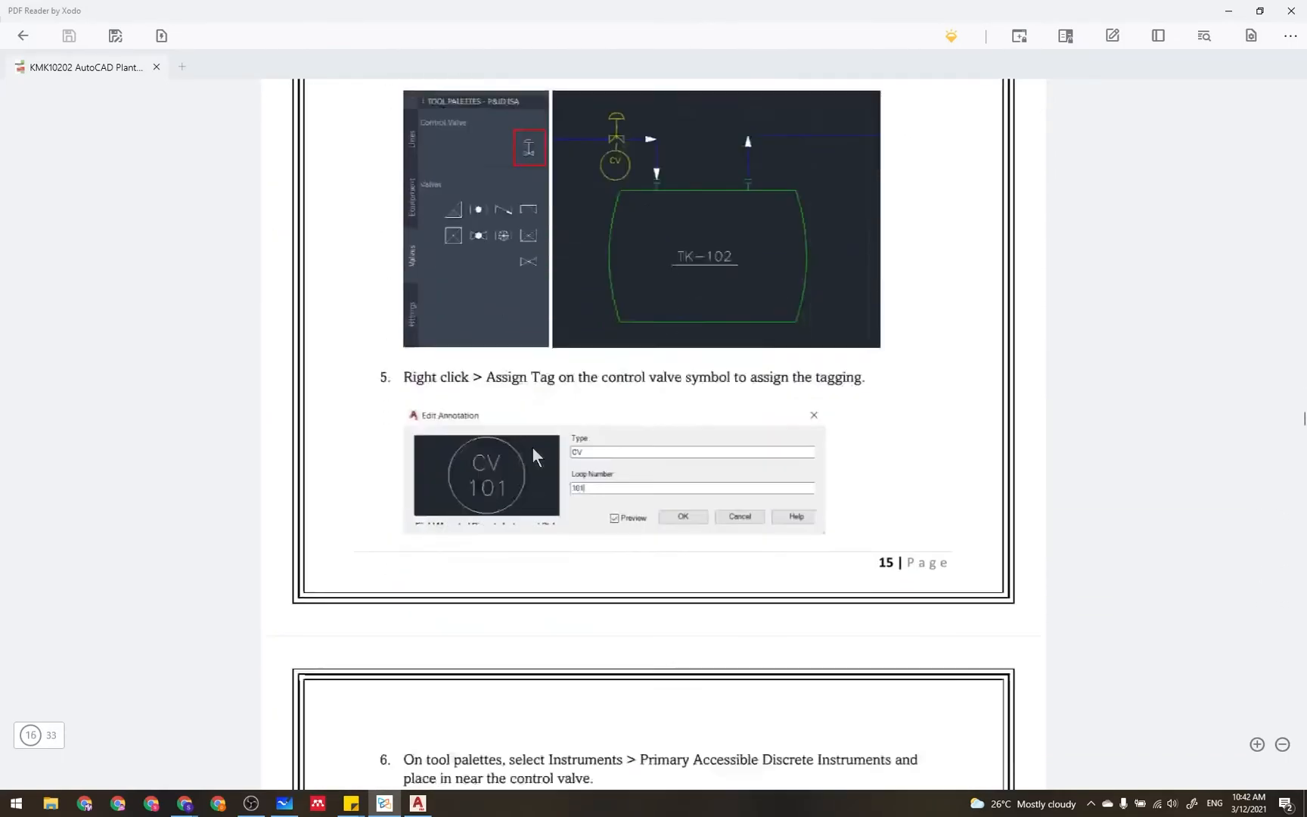
scroll(531, 451, "down", 15)
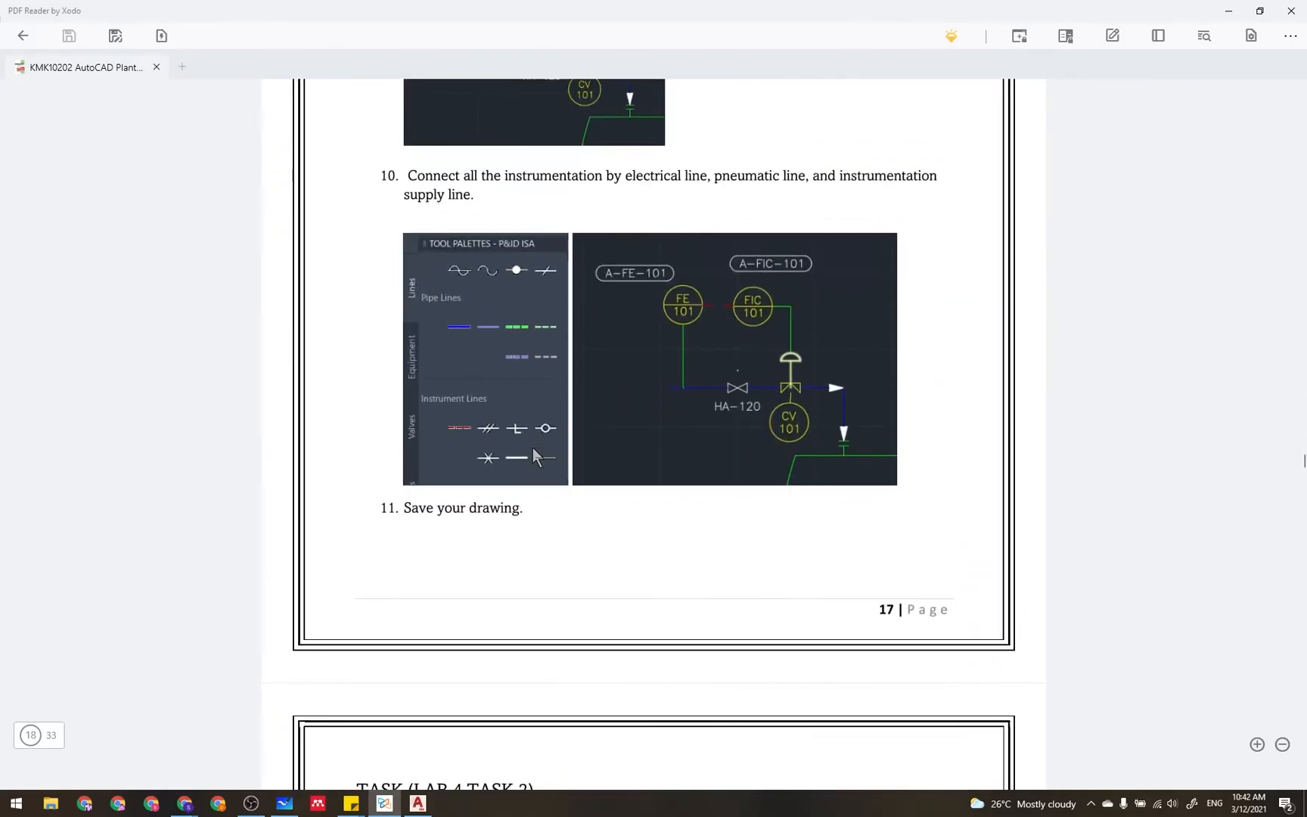
- Examine the LAB 4 Task 2 P&ID drawings for TK-102, TK-101 and T-101, the submission instructions, and the preceding procedure steps
scroll(532, 450, "down", 5)
scroll(532, 450, "up", 6)
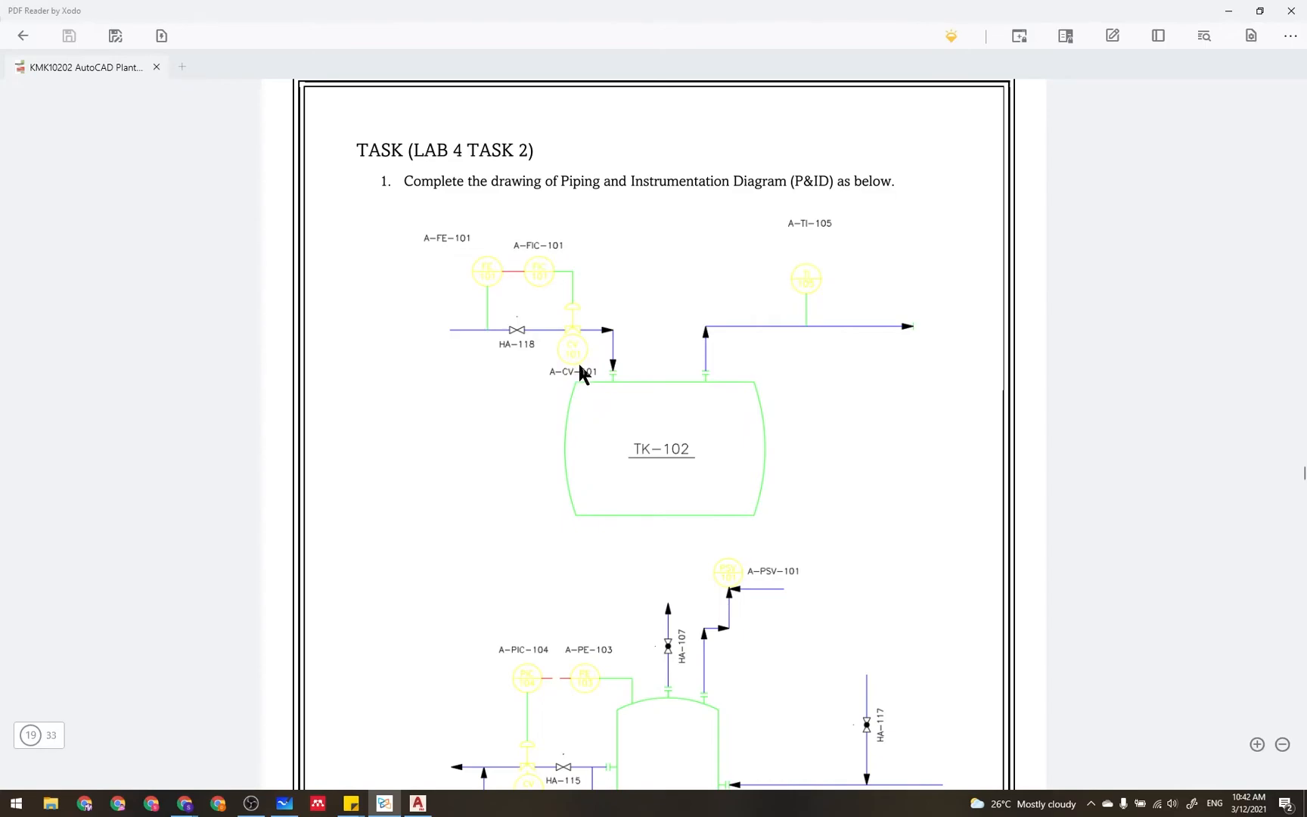
scroll(580, 367, "down", 3)
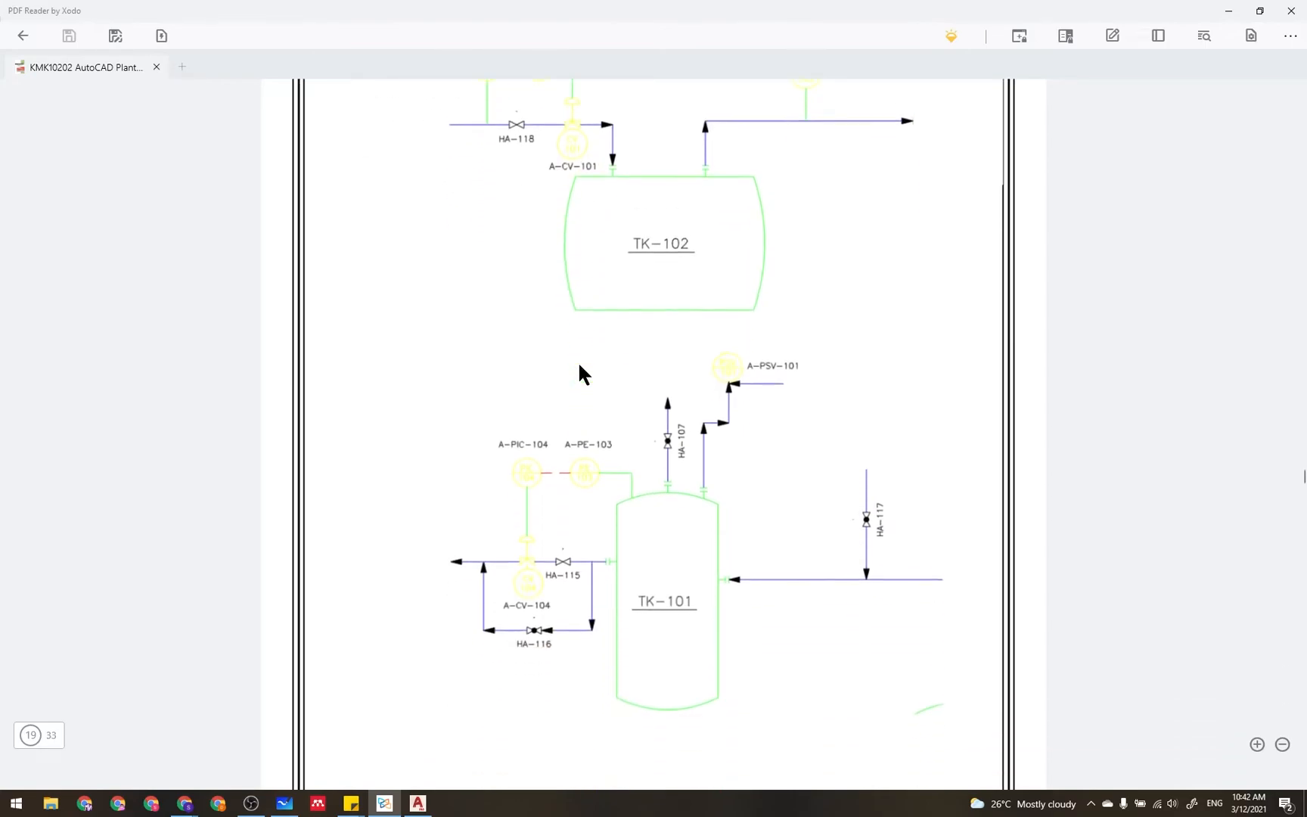
scroll(578, 360, "up", 1)
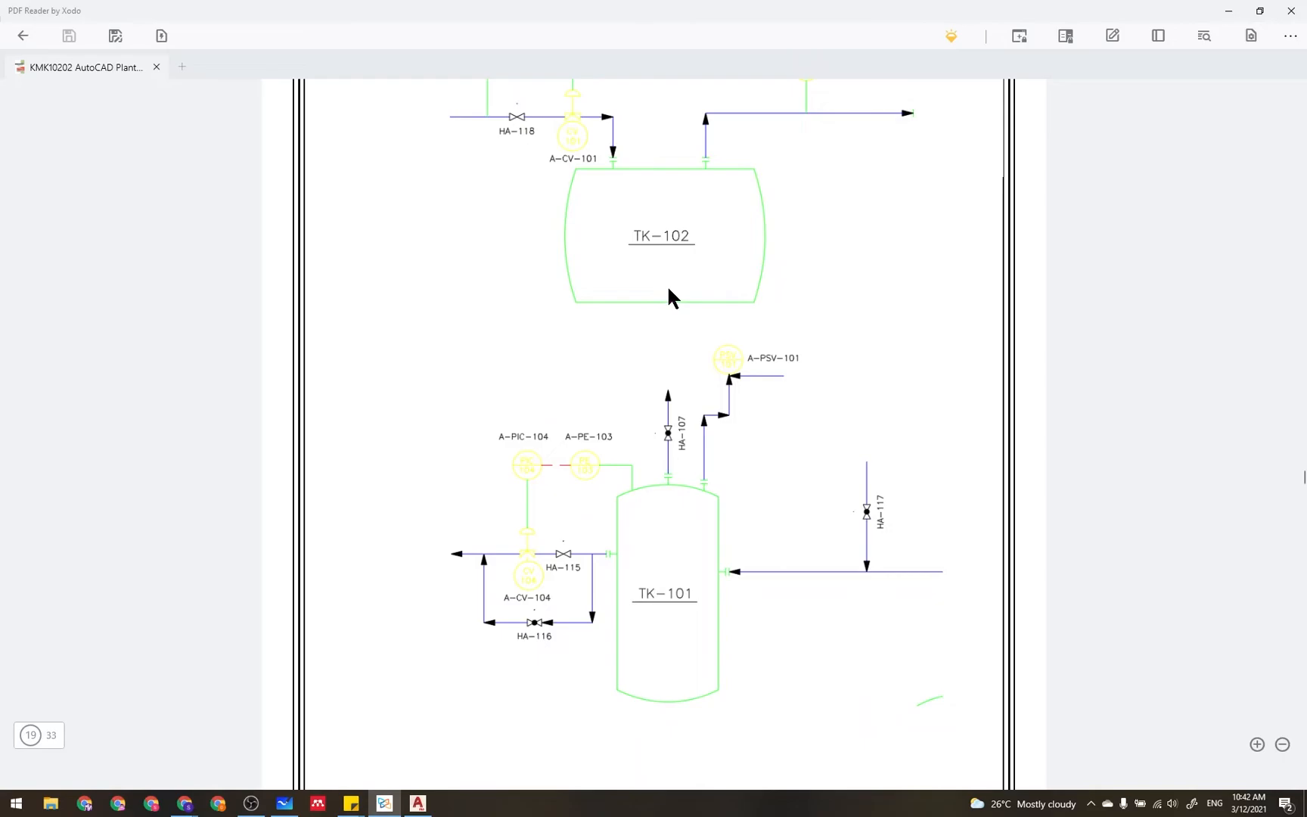
scroll(669, 288, "down", 7)
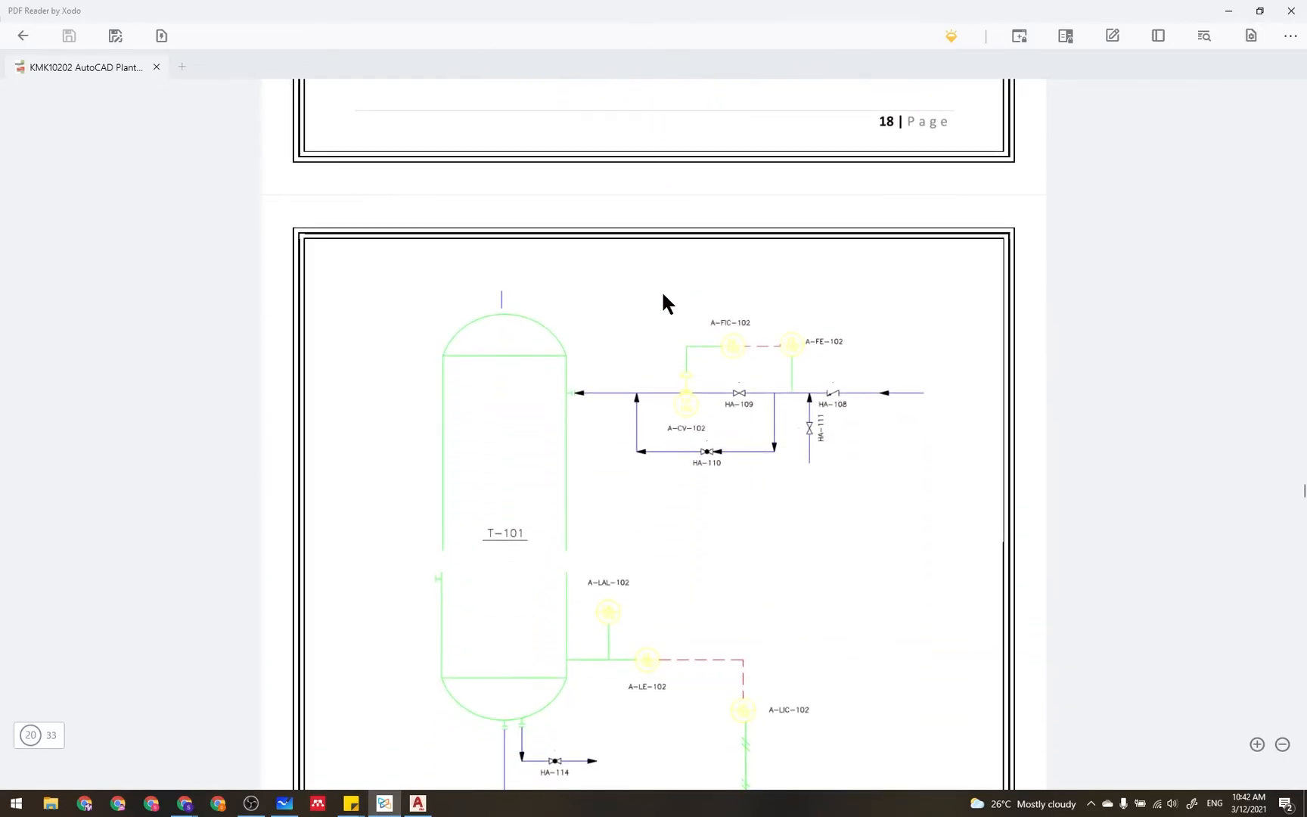
scroll(621, 379, "down", 3)
scroll(628, 454, "up", 1)
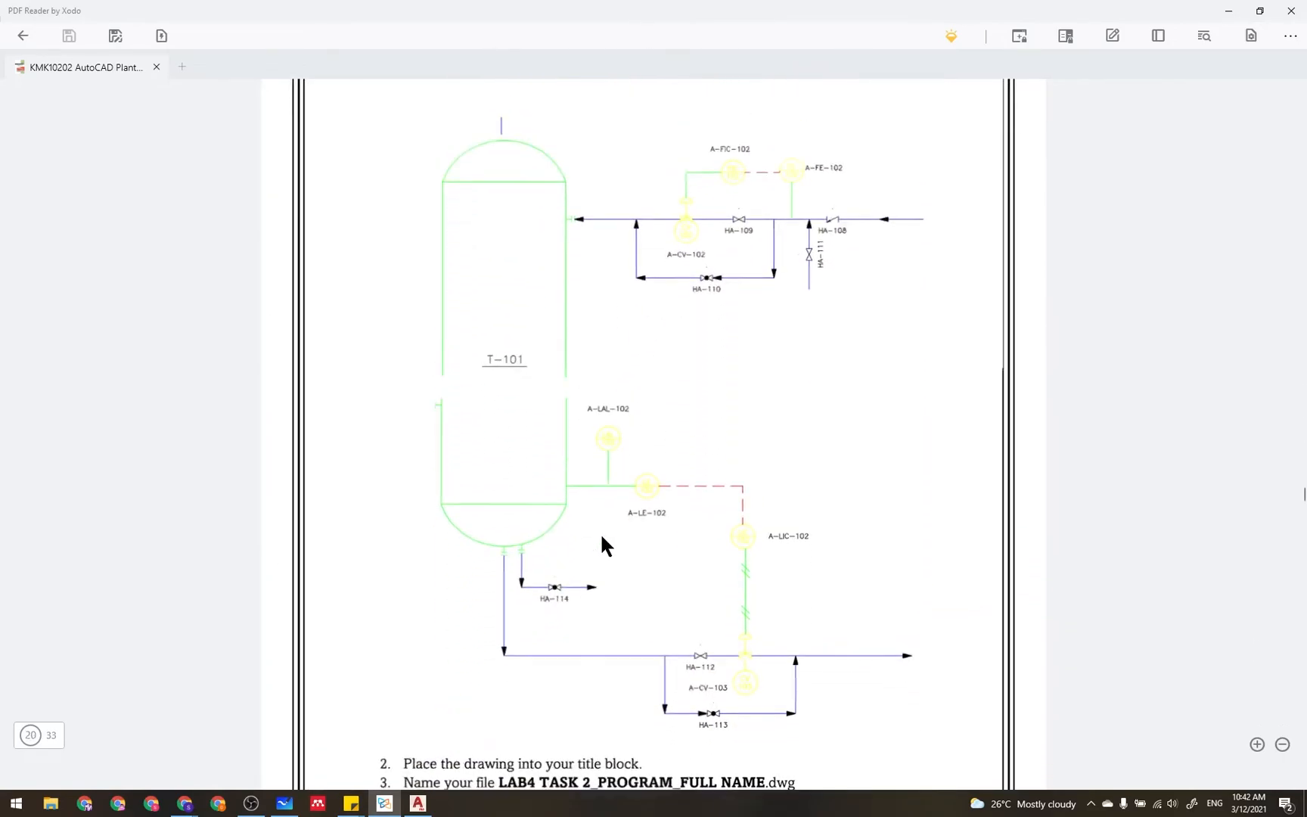
scroll(603, 539, "up", 10)
scroll(603, 538, "down", 6)
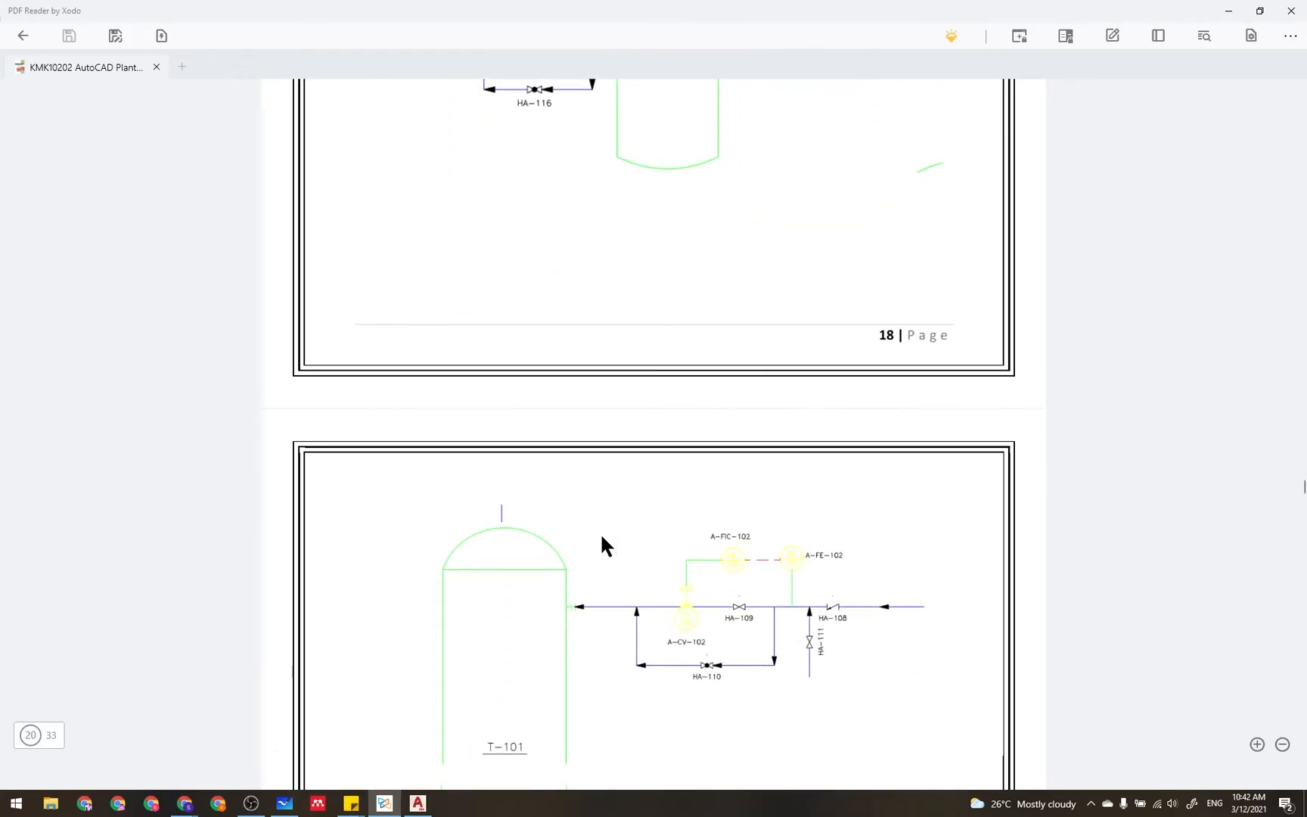
scroll(603, 543, "down", 15)
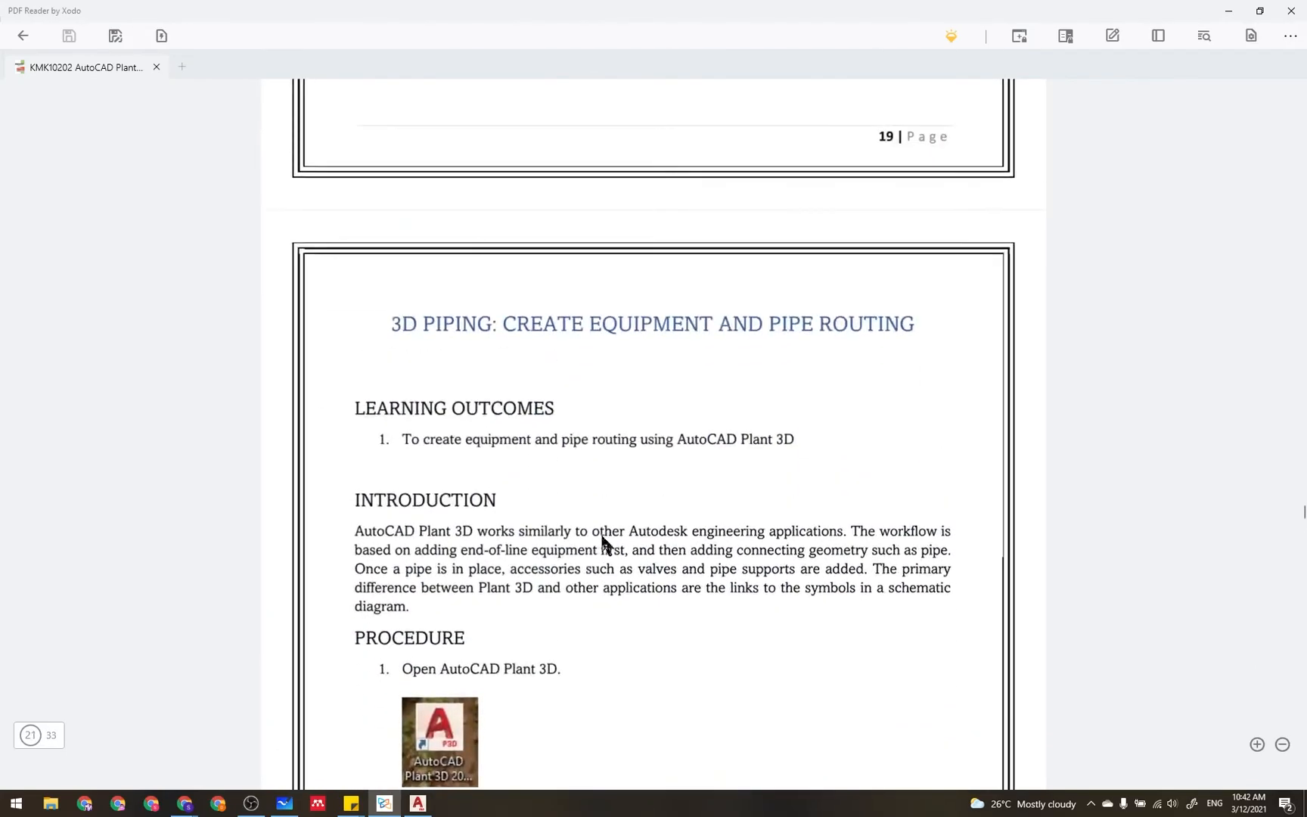
scroll(602, 542, "up", 2)
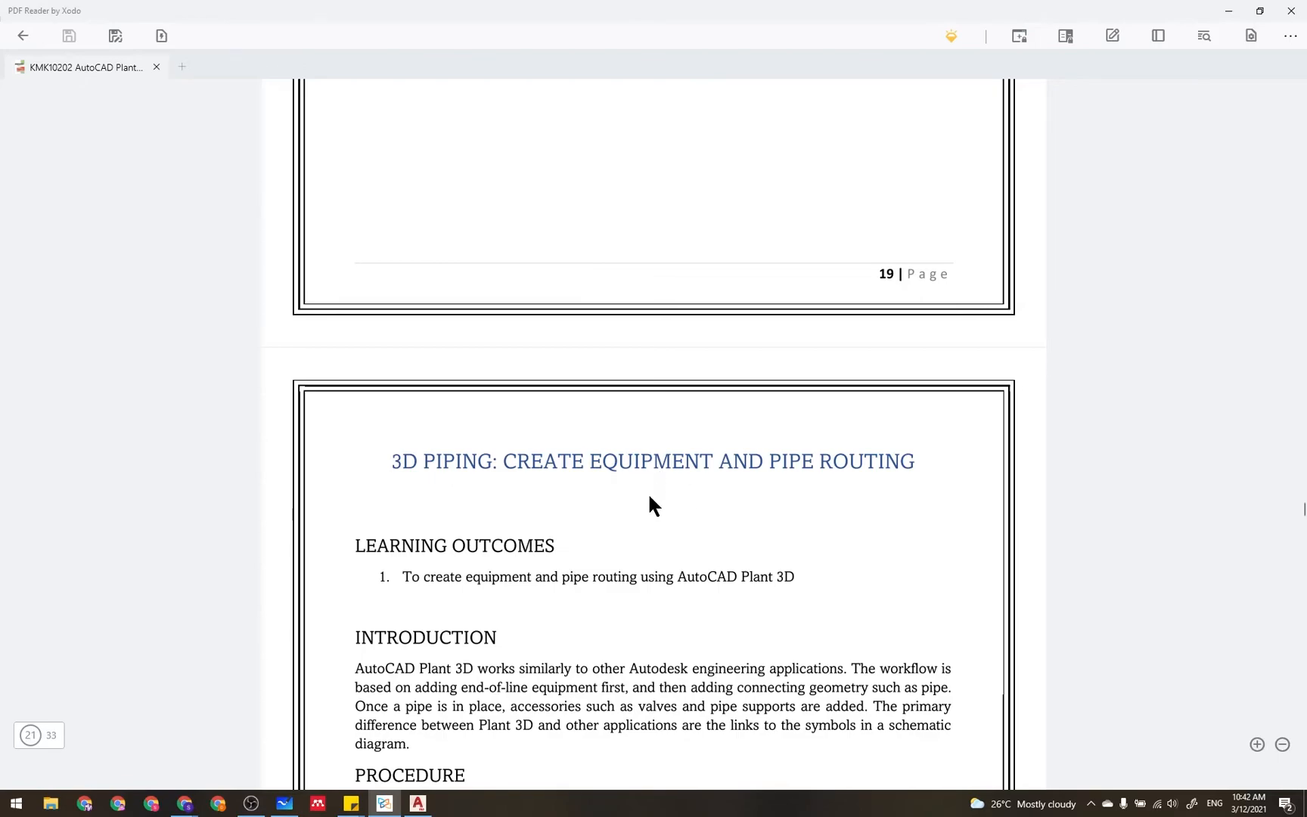
scroll(665, 511, "up", 9)
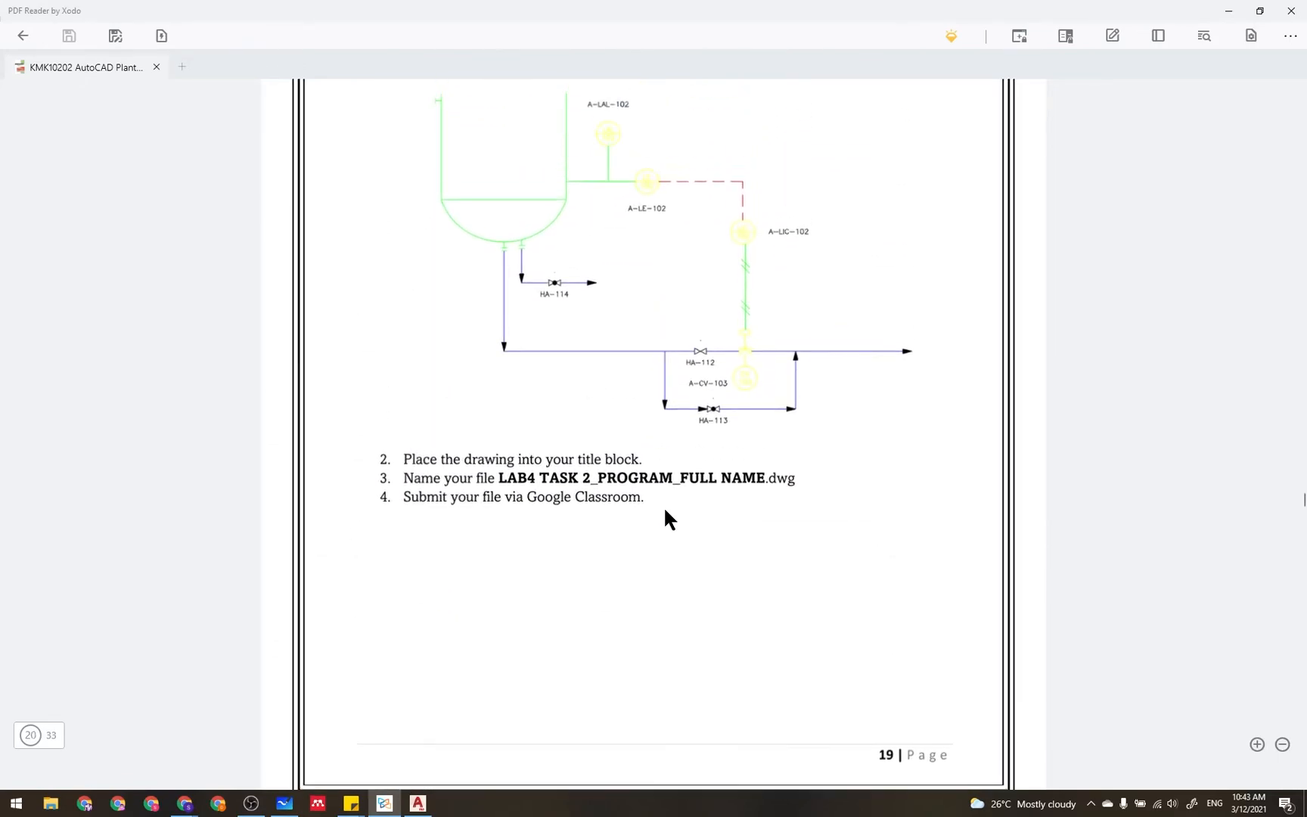
scroll(665, 510, "down", 1)
scroll(665, 511, "up", 2)
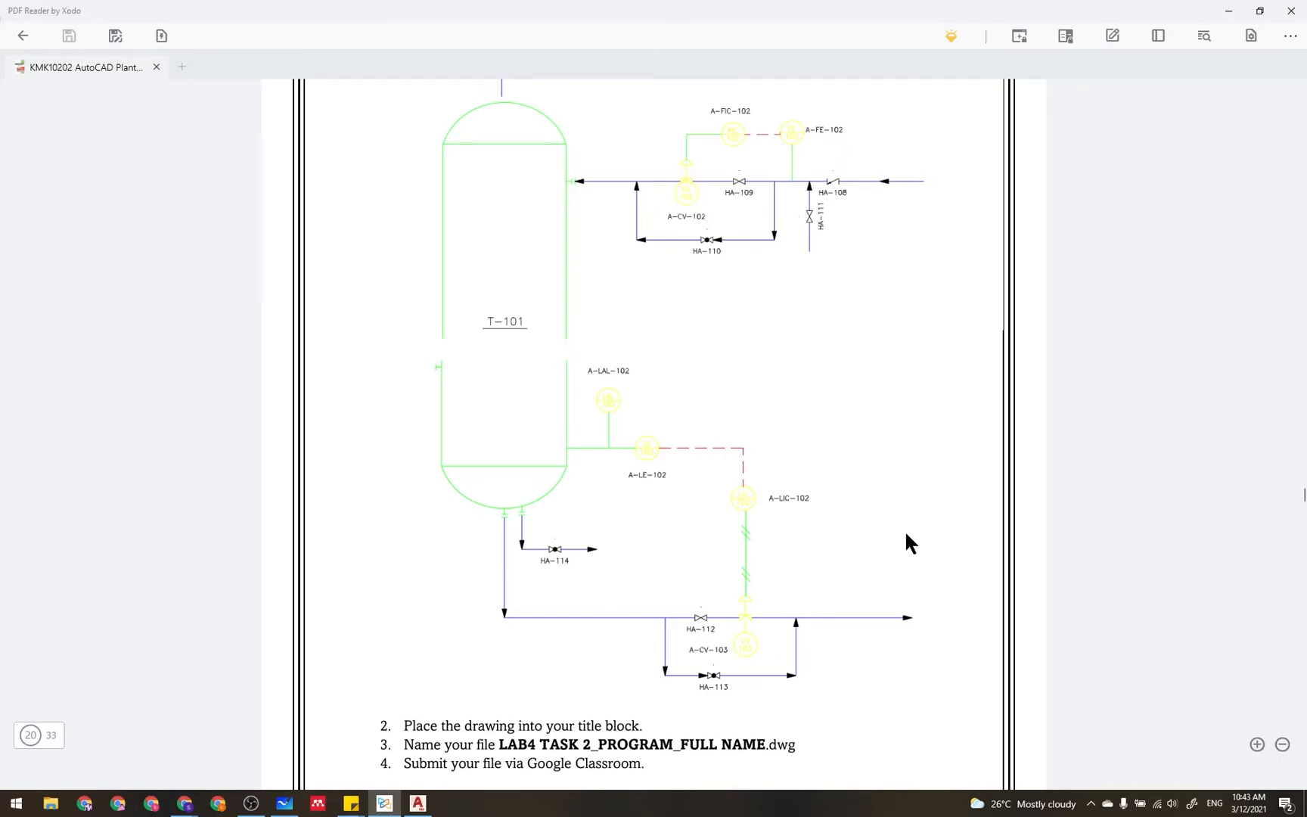
scroll(906, 534, "up", 10)
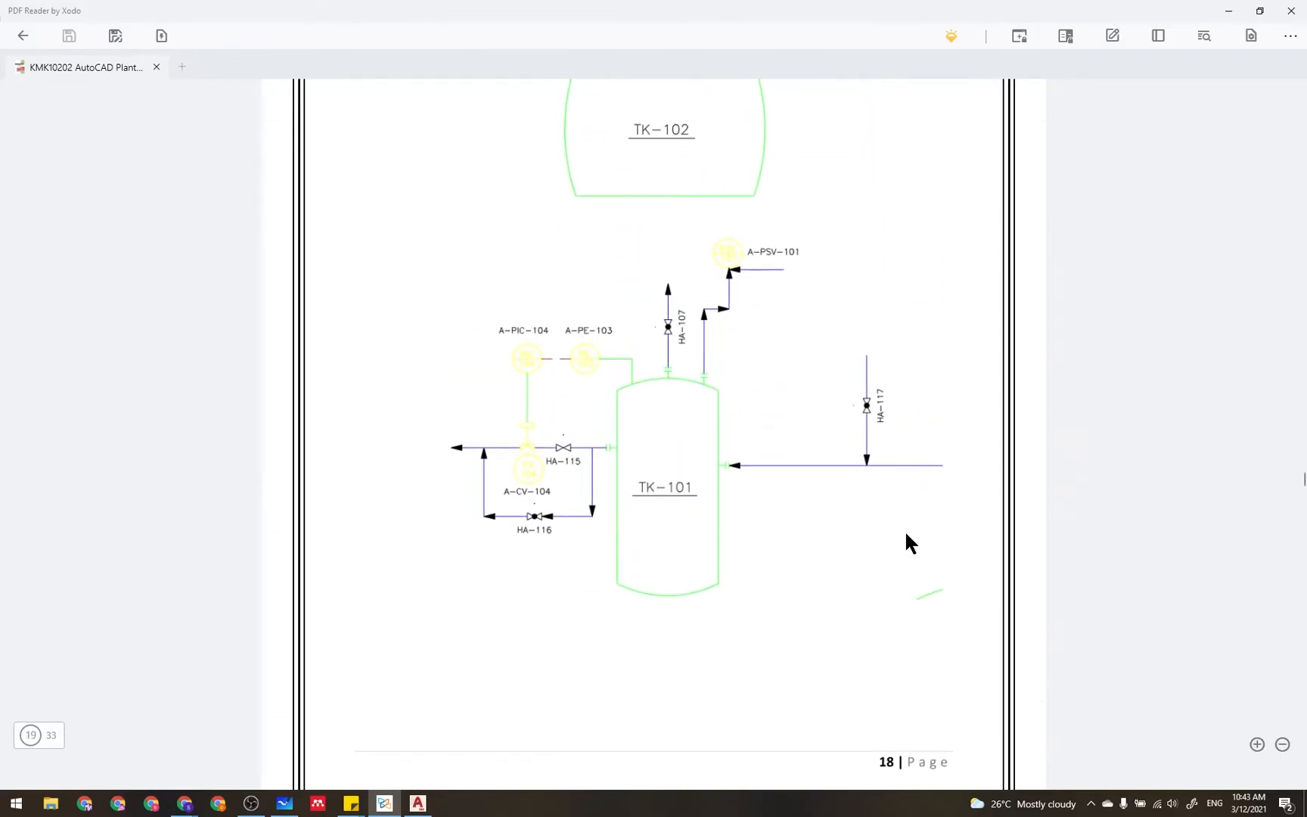
scroll(907, 534, "up", 10)
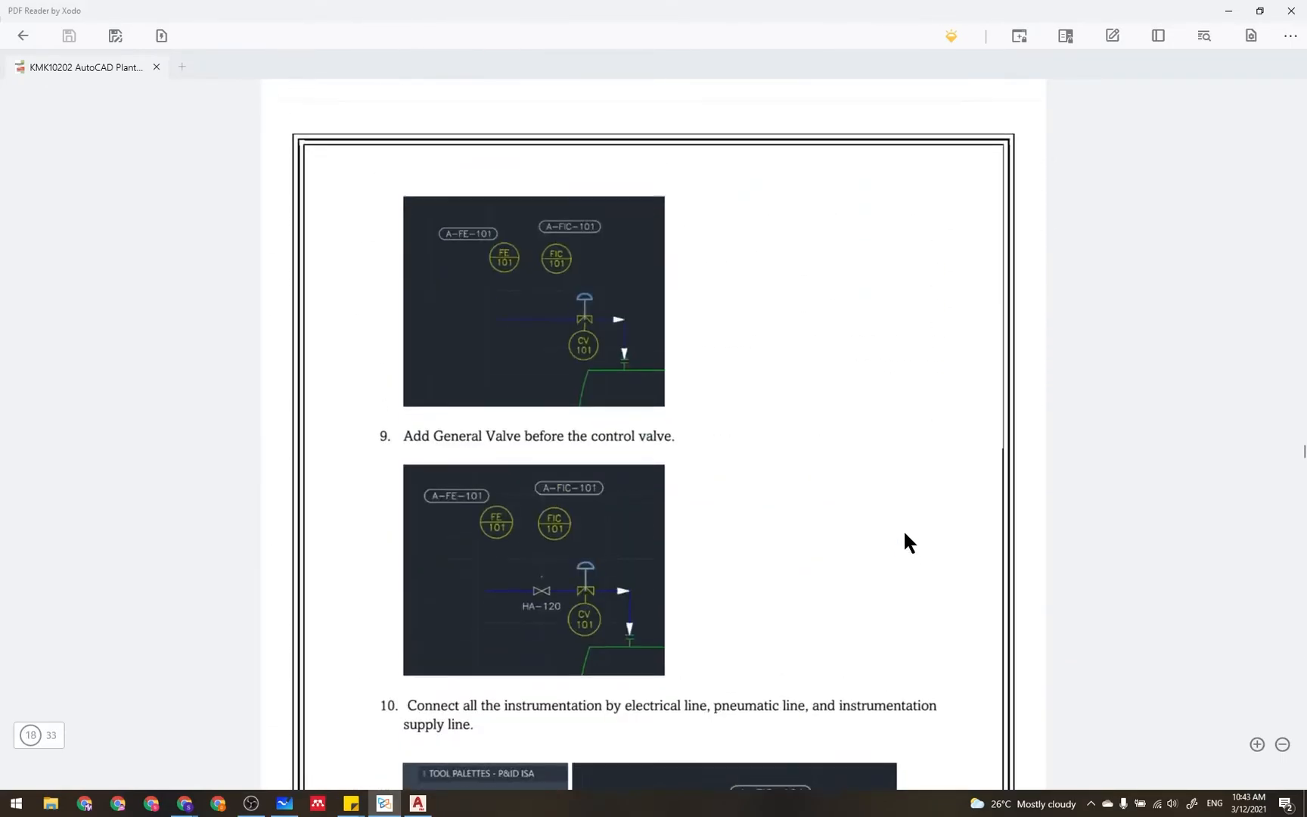
scroll(908, 542, "up", 15)
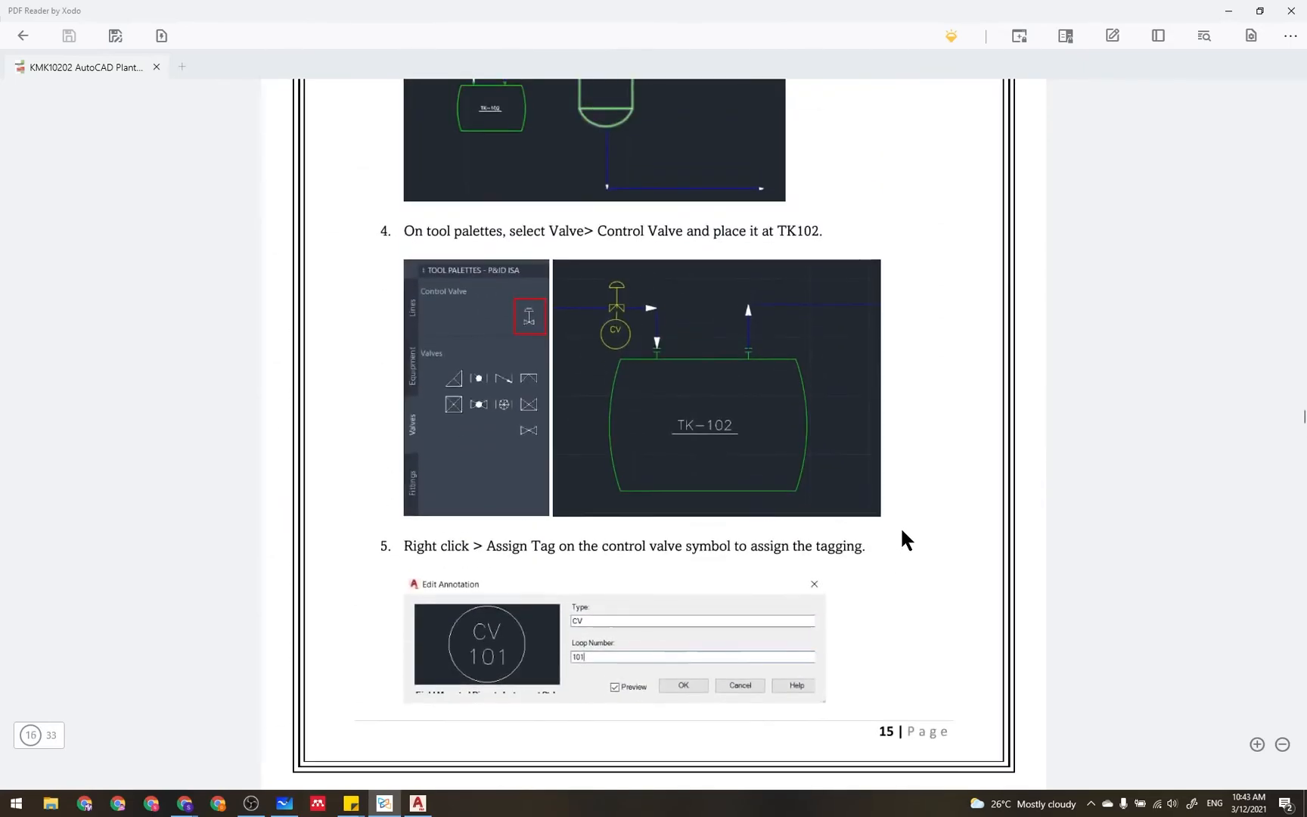
scroll(906, 540, "up", 4)
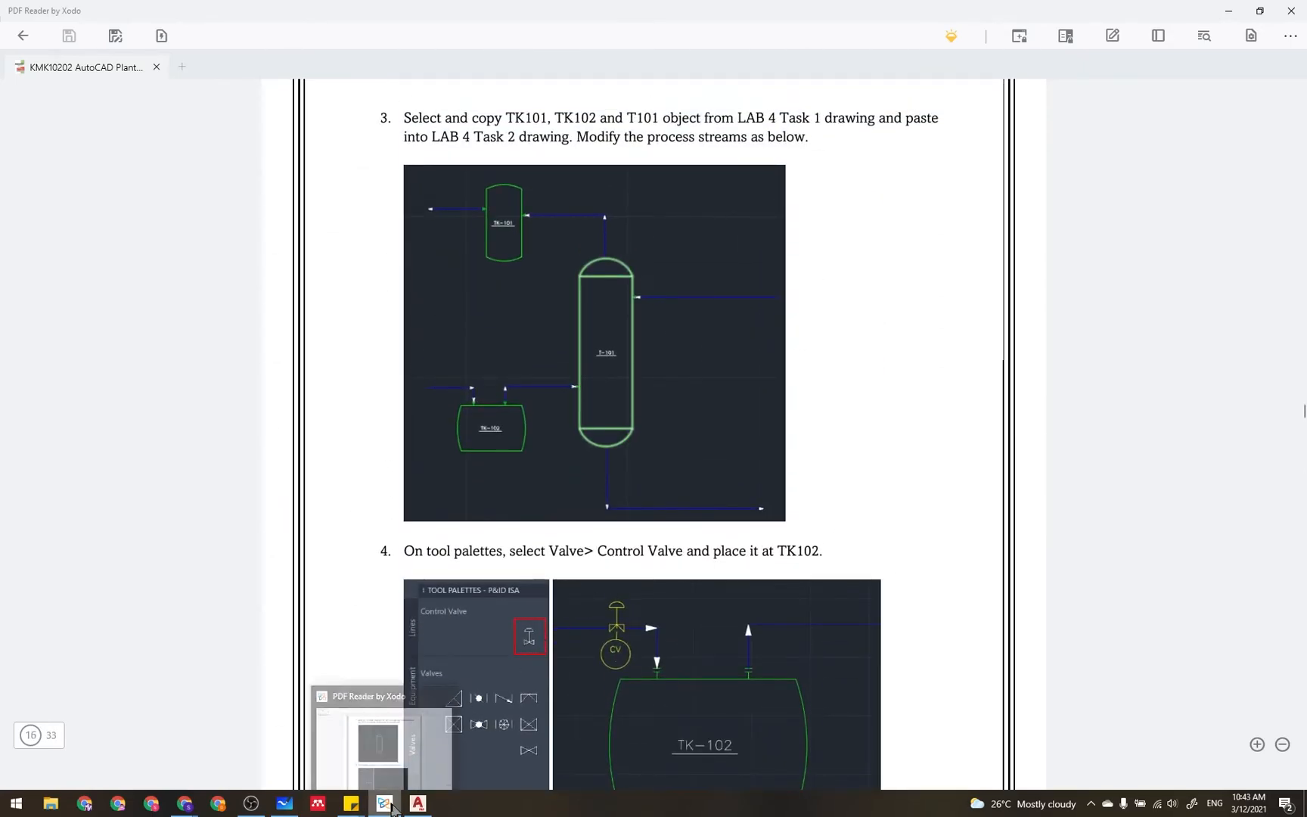
- Switch to AutoCAD Plant 3D and bring the whole Tutorial 3 drawing with its dashed border into view
left_click(416, 806)
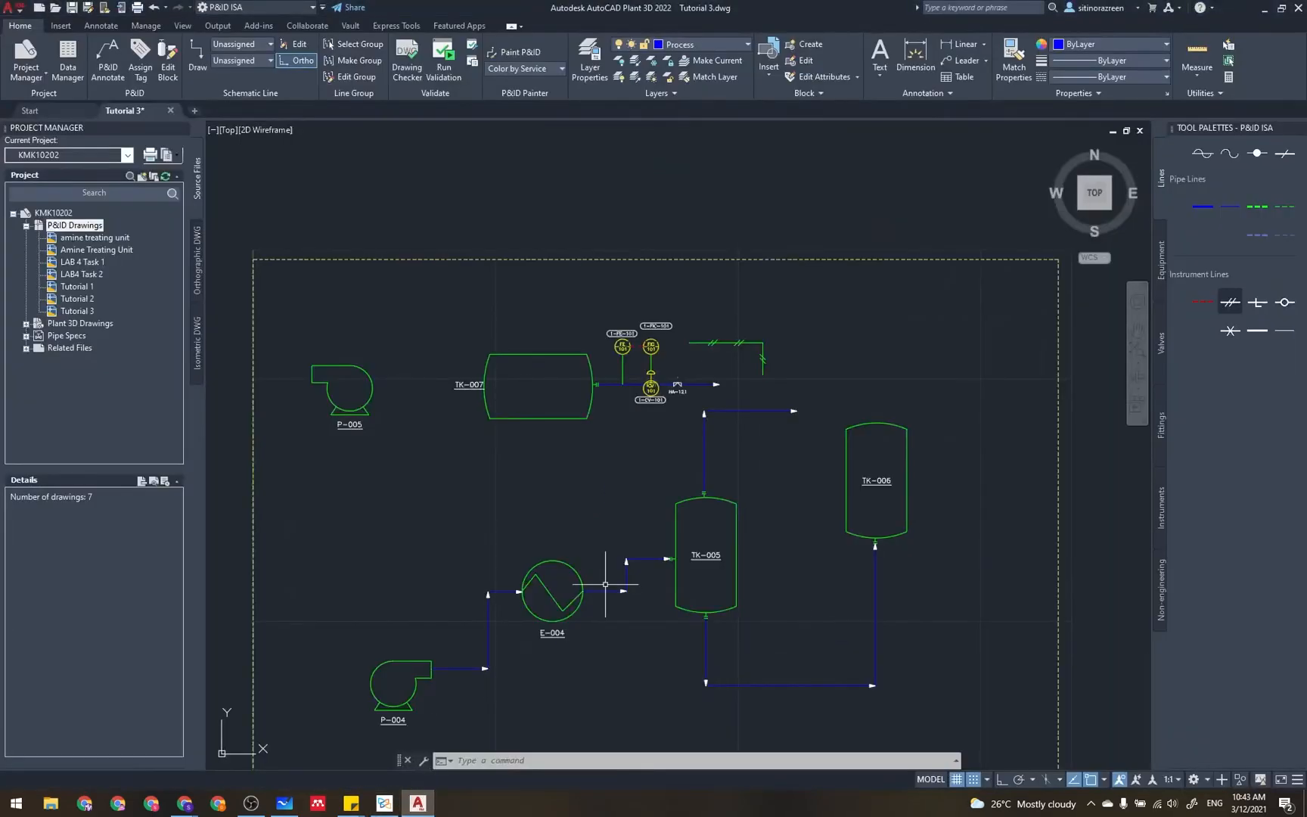
scroll(654, 549, "down", 2)
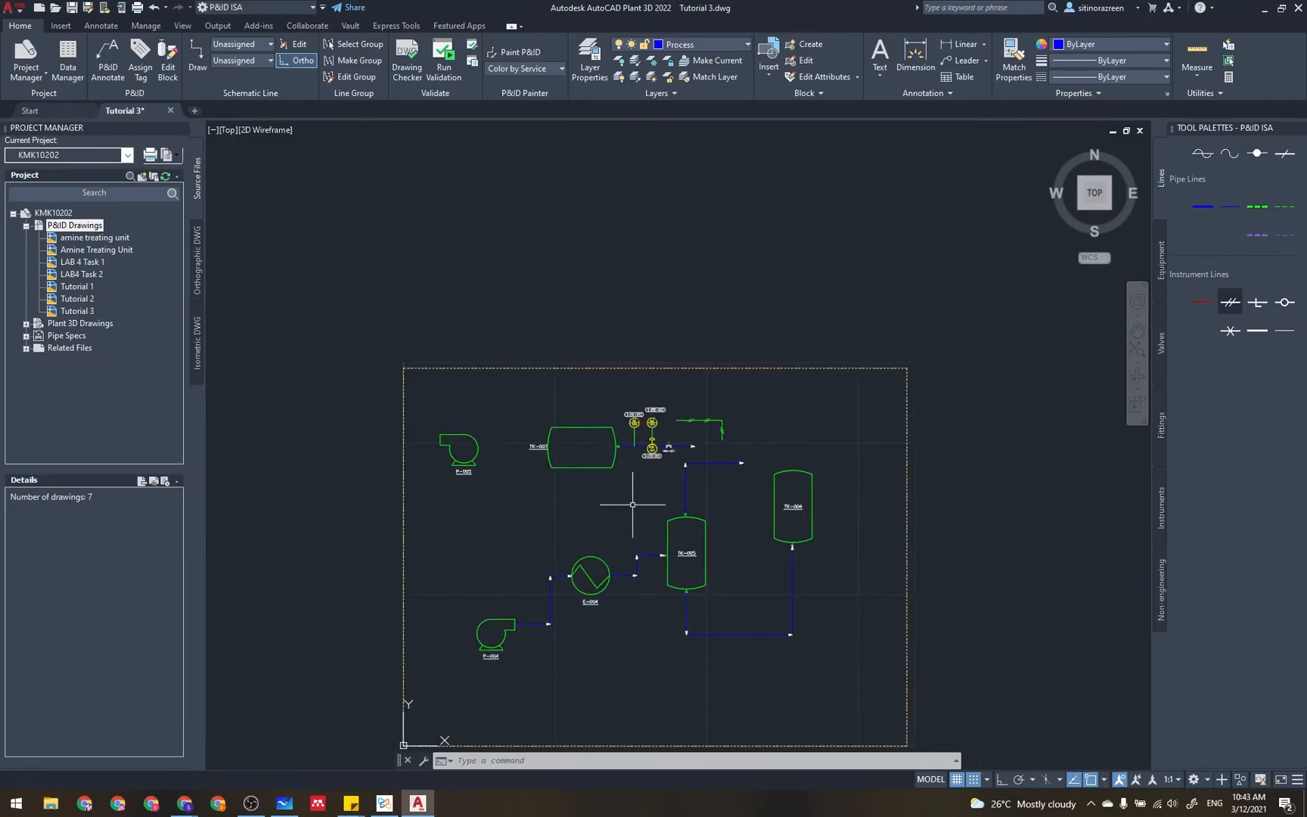
scroll(631, 505, "down", 2)
scroll(630, 500, "up", 2)
middle_click_drag(630, 500, 502, 365)
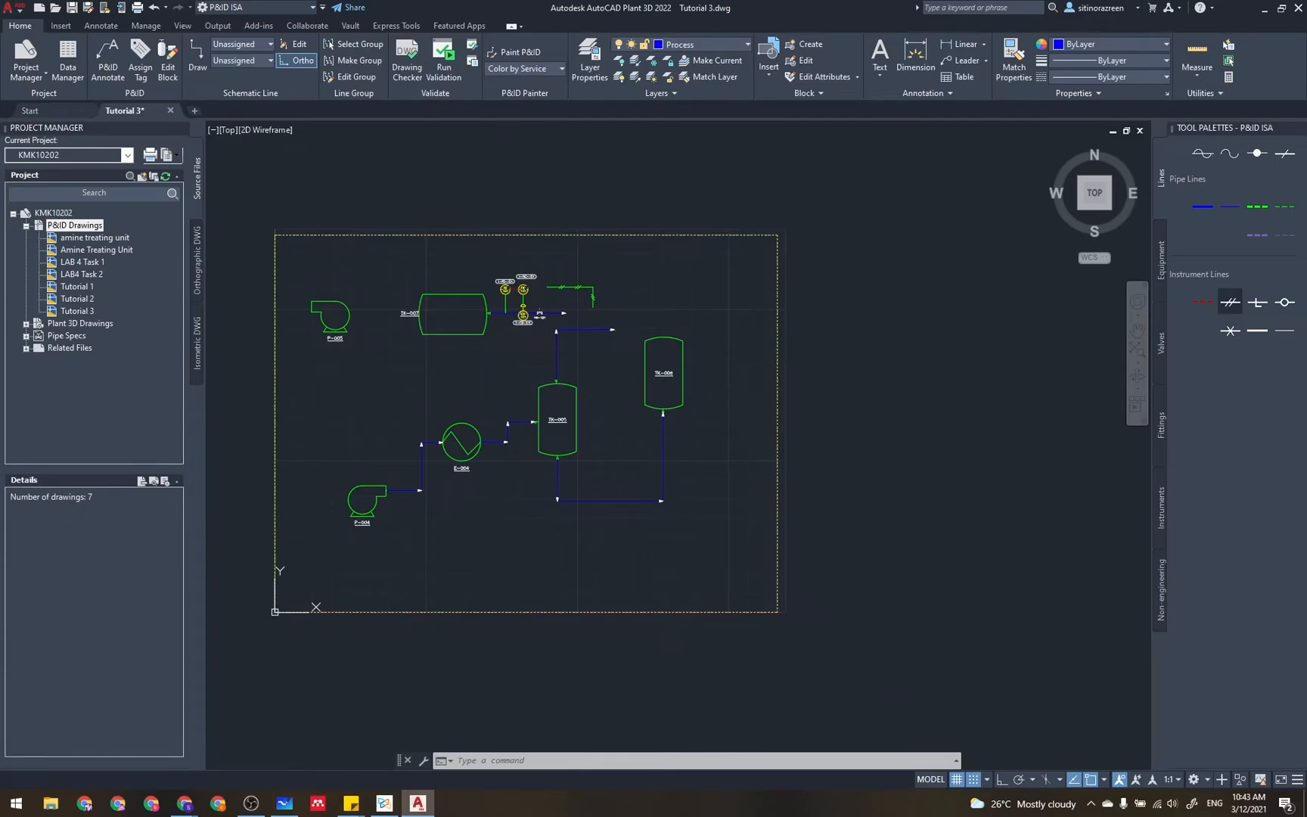
left_click(776, 360)
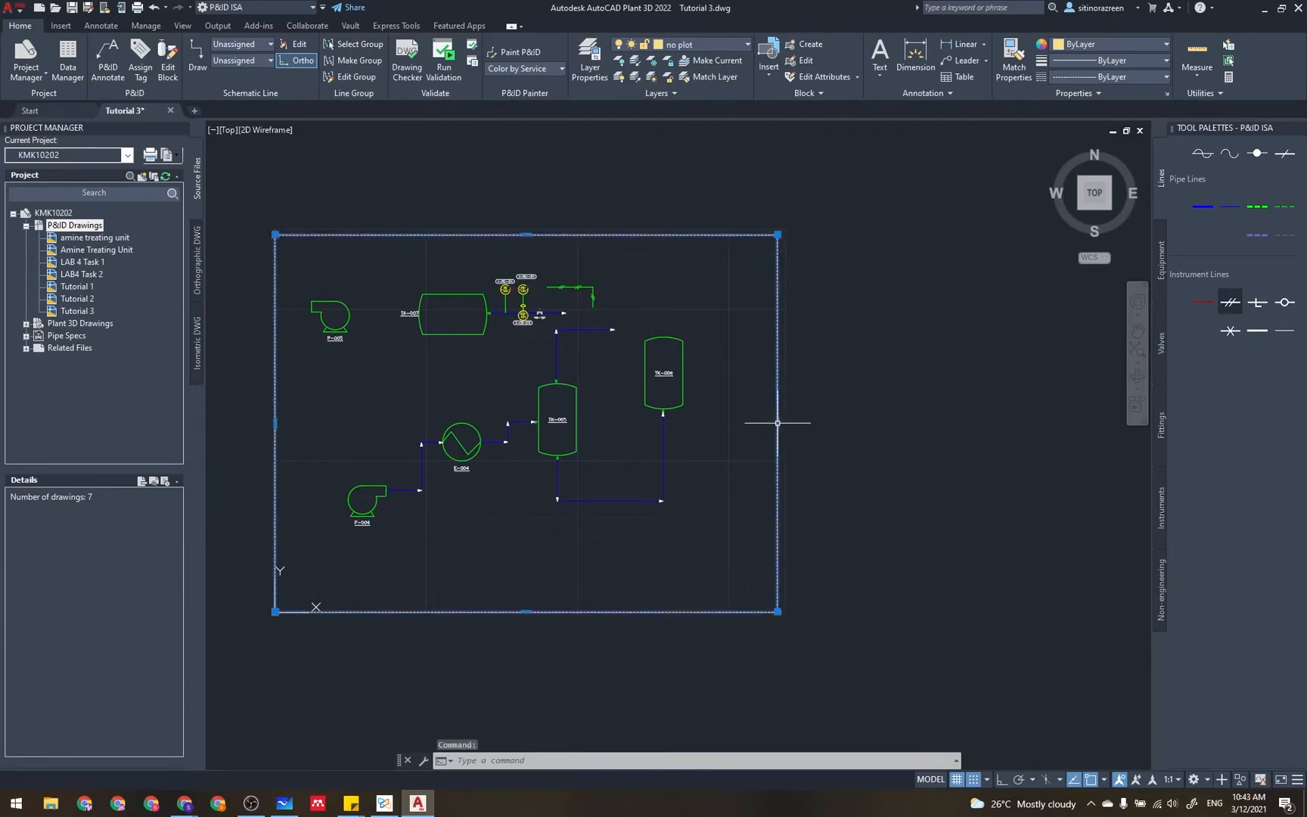
left_click(777, 424)
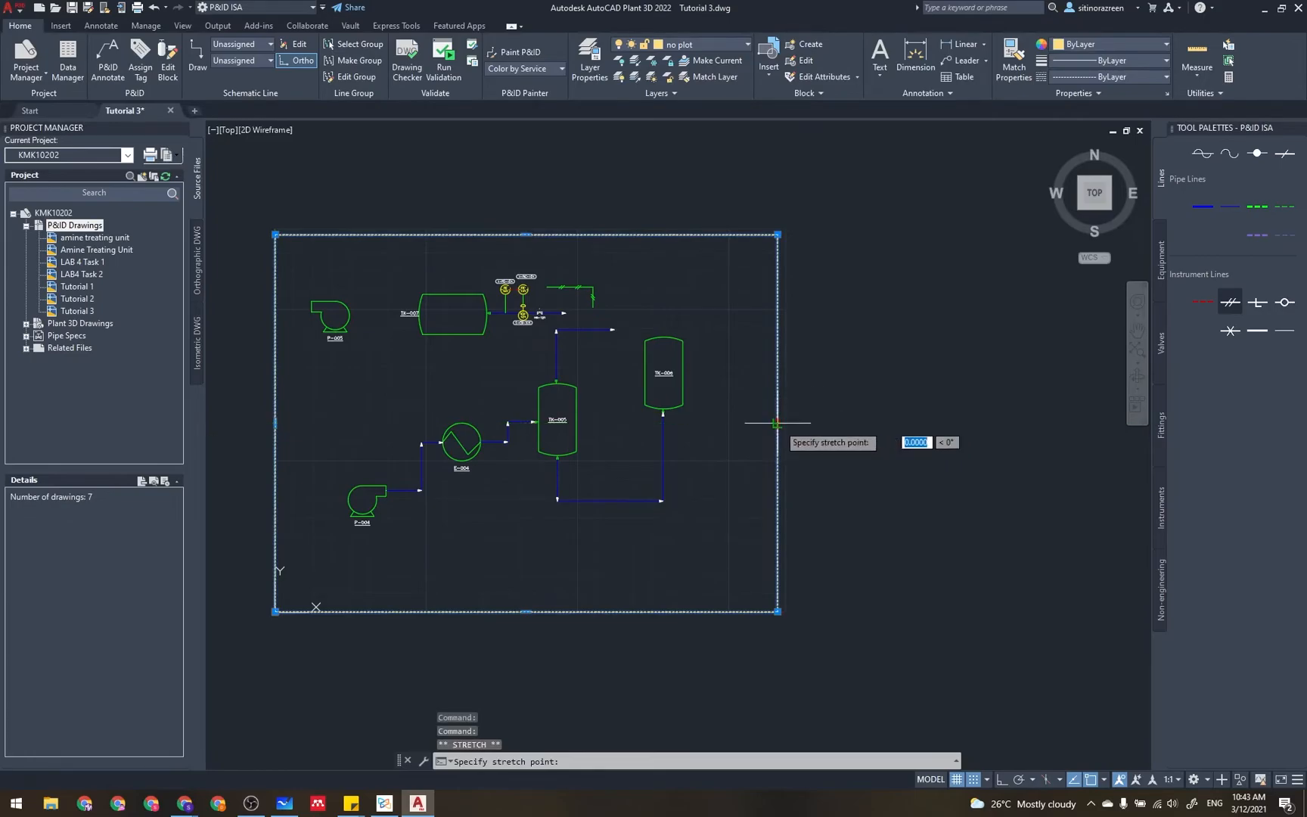
left_click(776, 423)
left_click(776, 423)
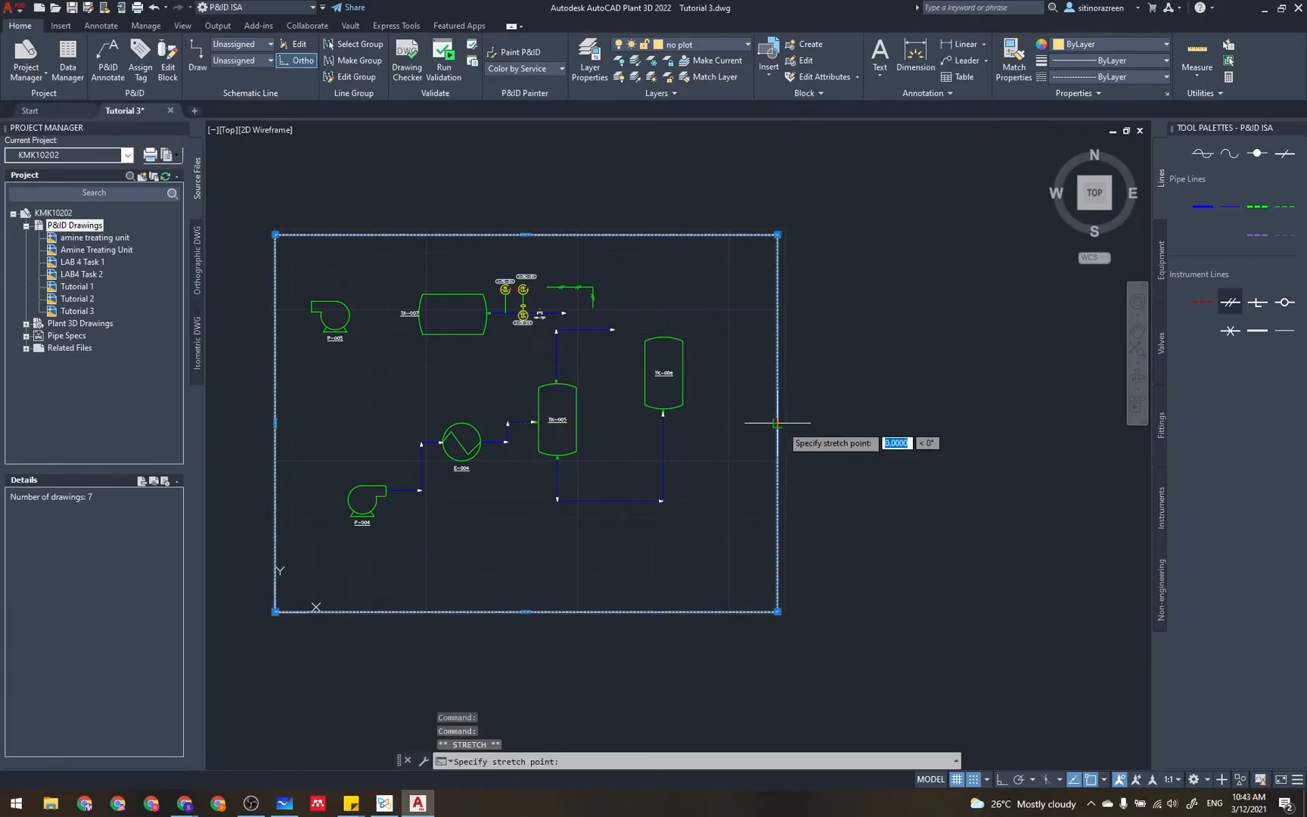
left_click(776, 423)
left_click(790, 416)
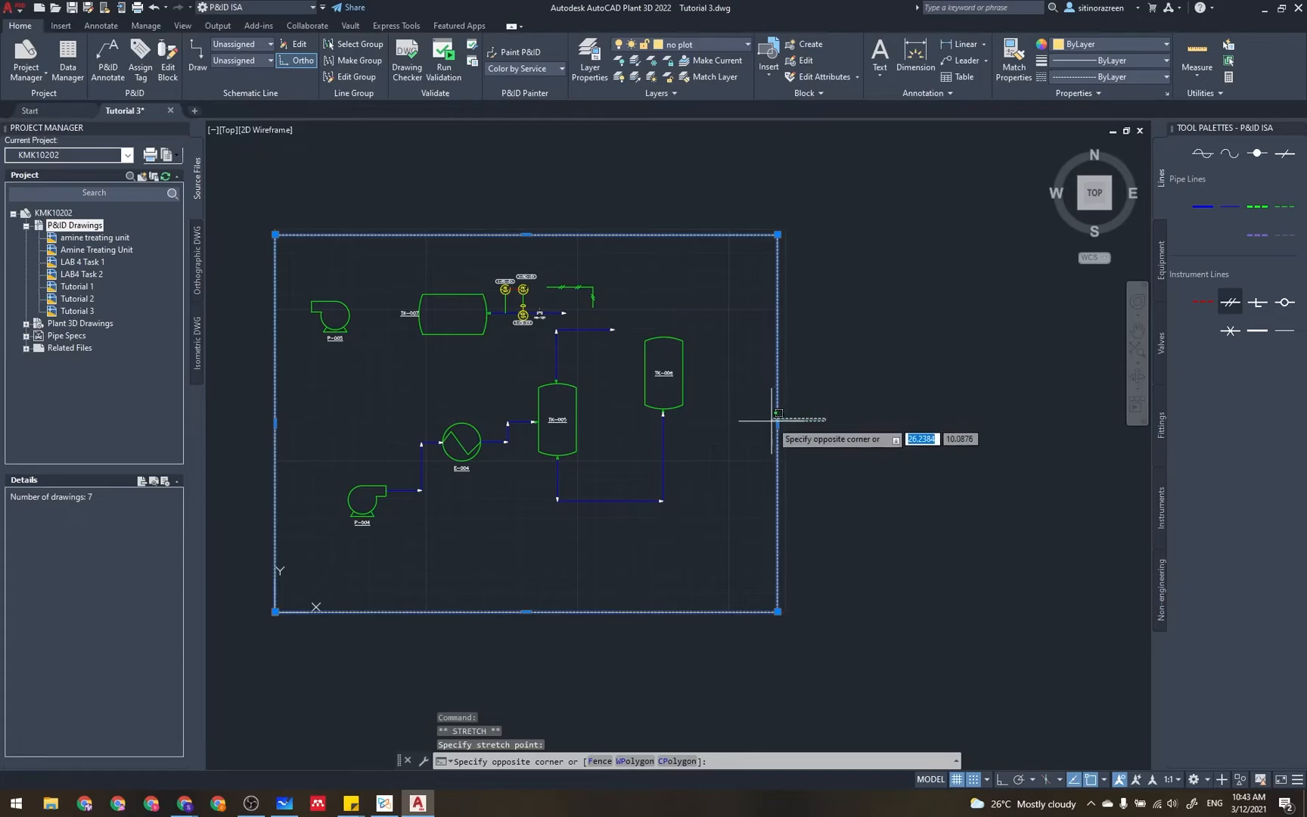
left_click(771, 424)
left_click(777, 423)
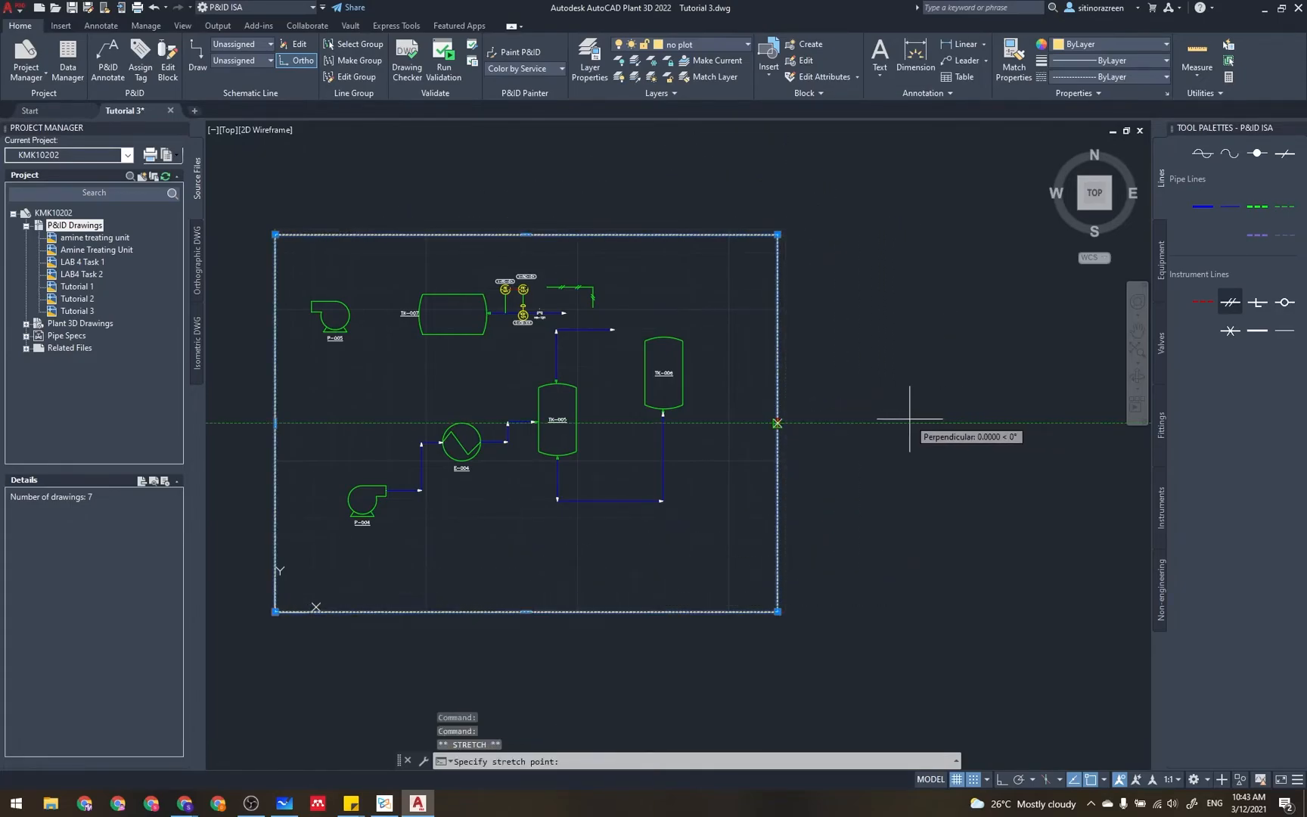
left_click(779, 425)
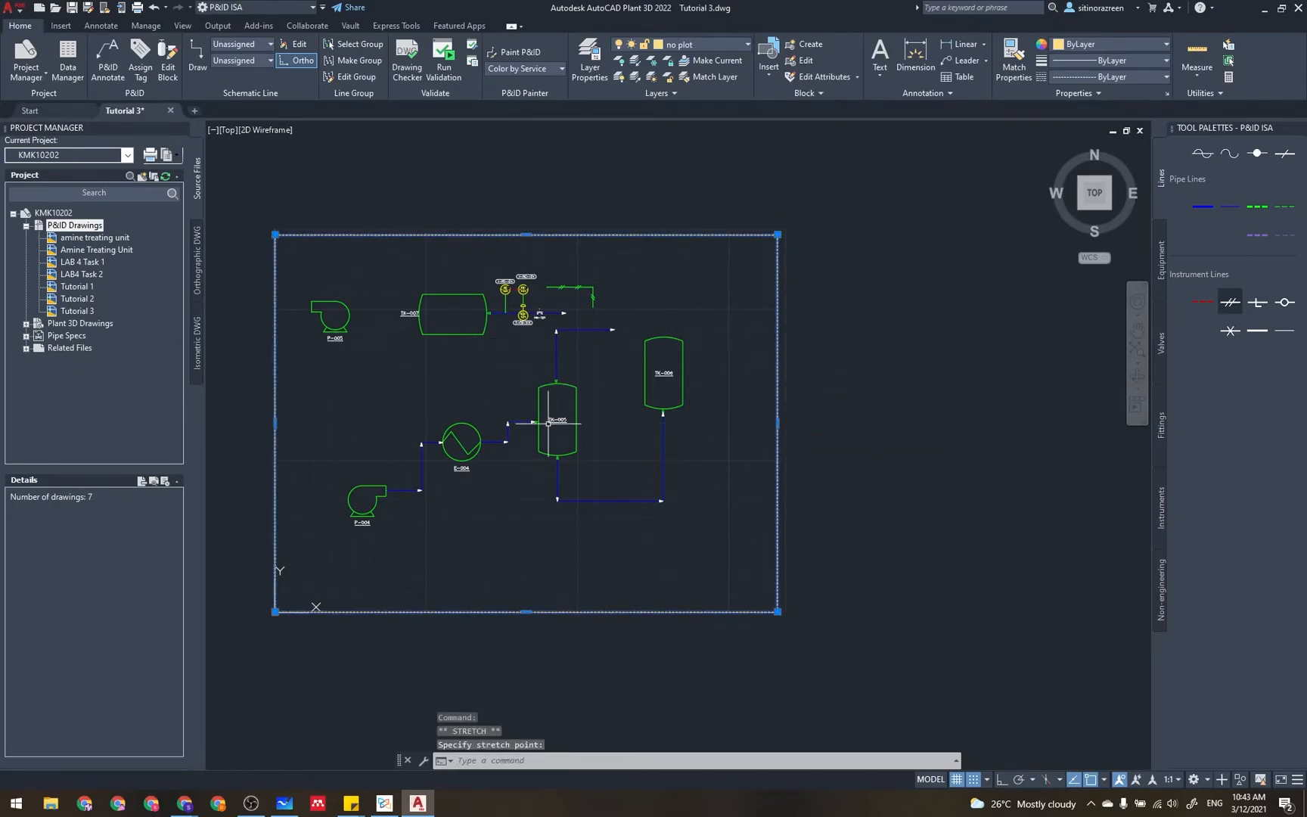
key("Escape")
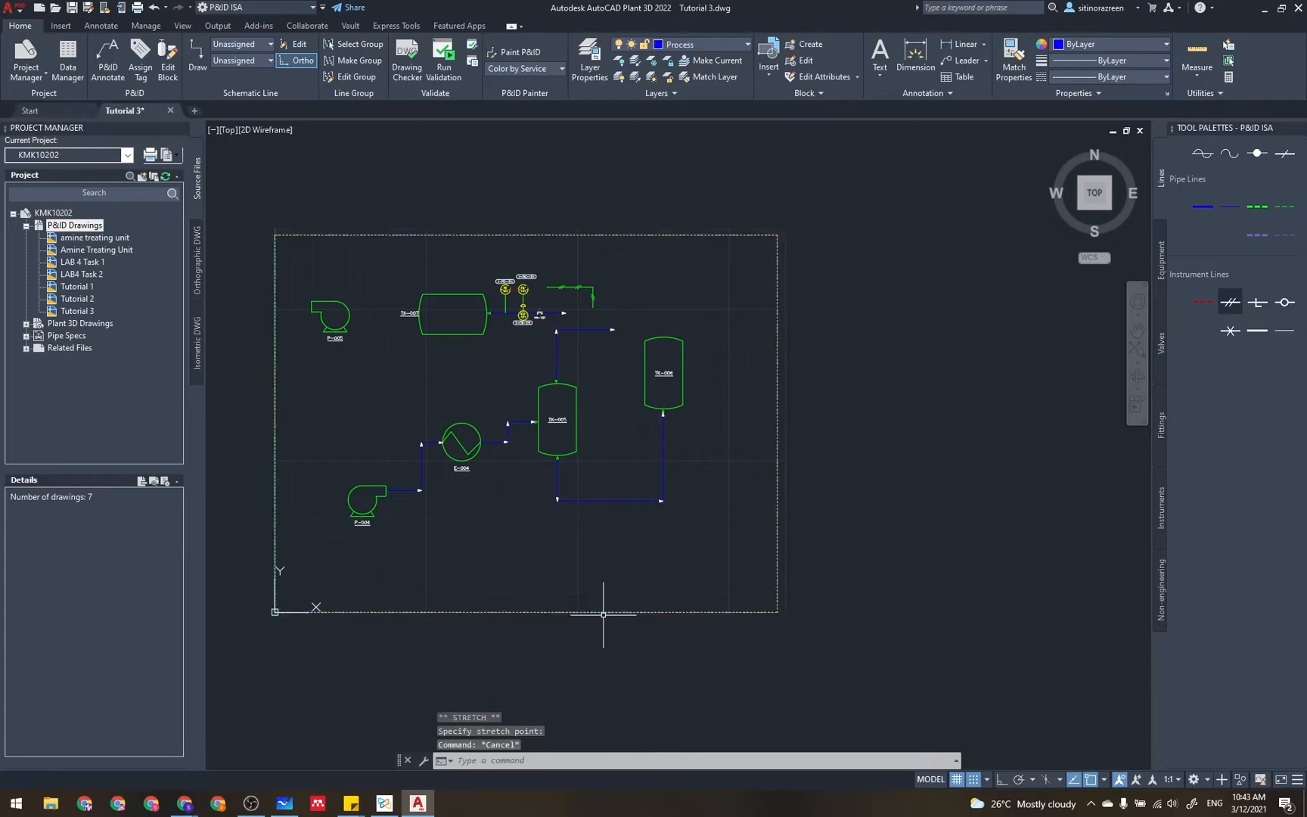
- Turn on Display Layout and Model tabs in the program's display options
left_click(15, 9)
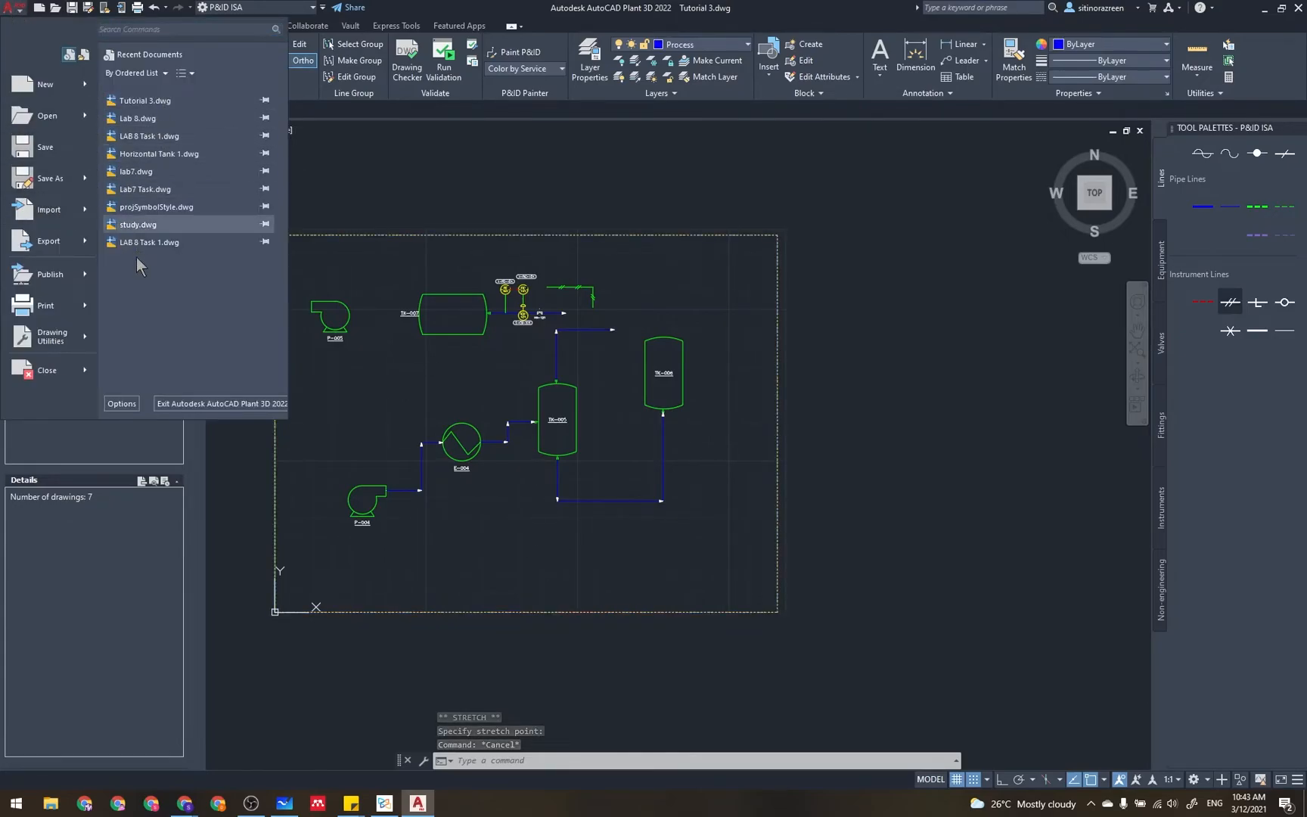
left_click(131, 403)
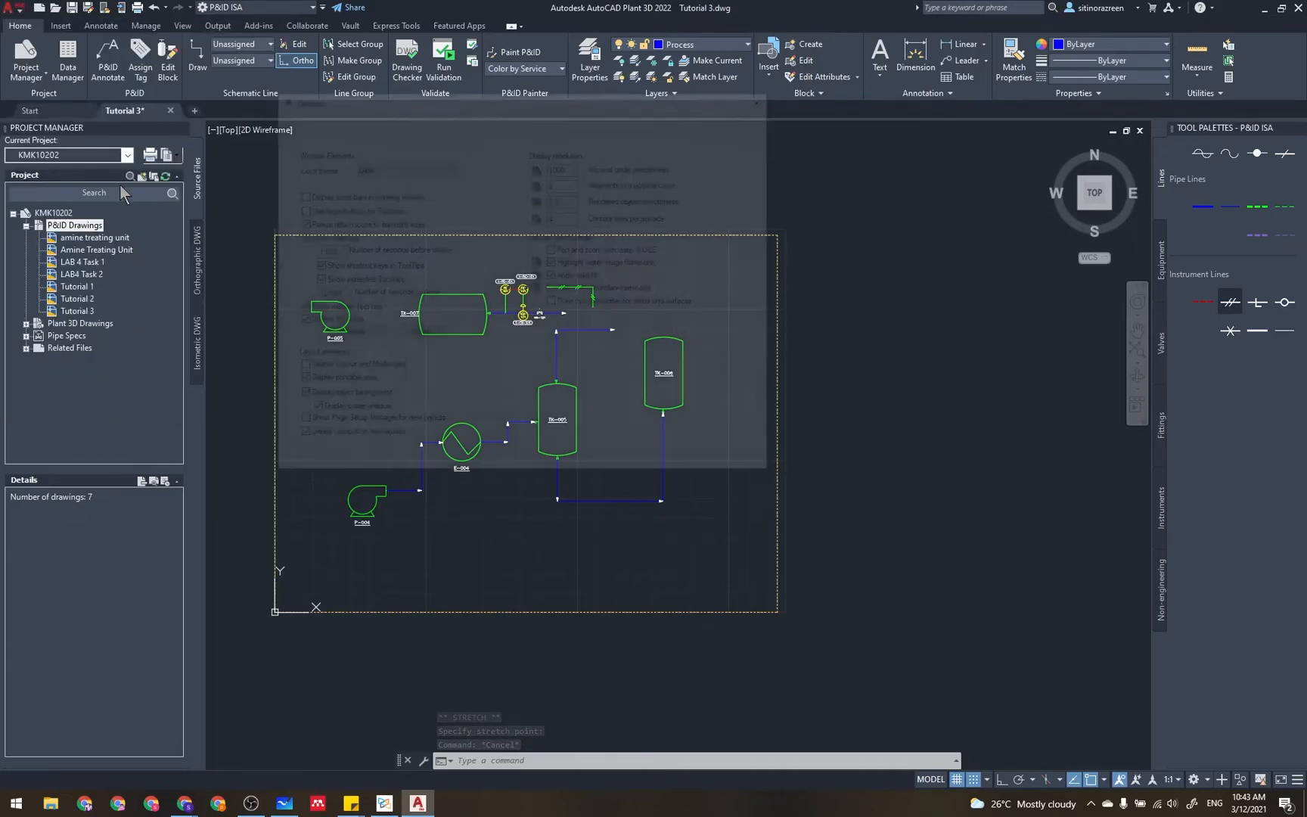
left_click(305, 369)
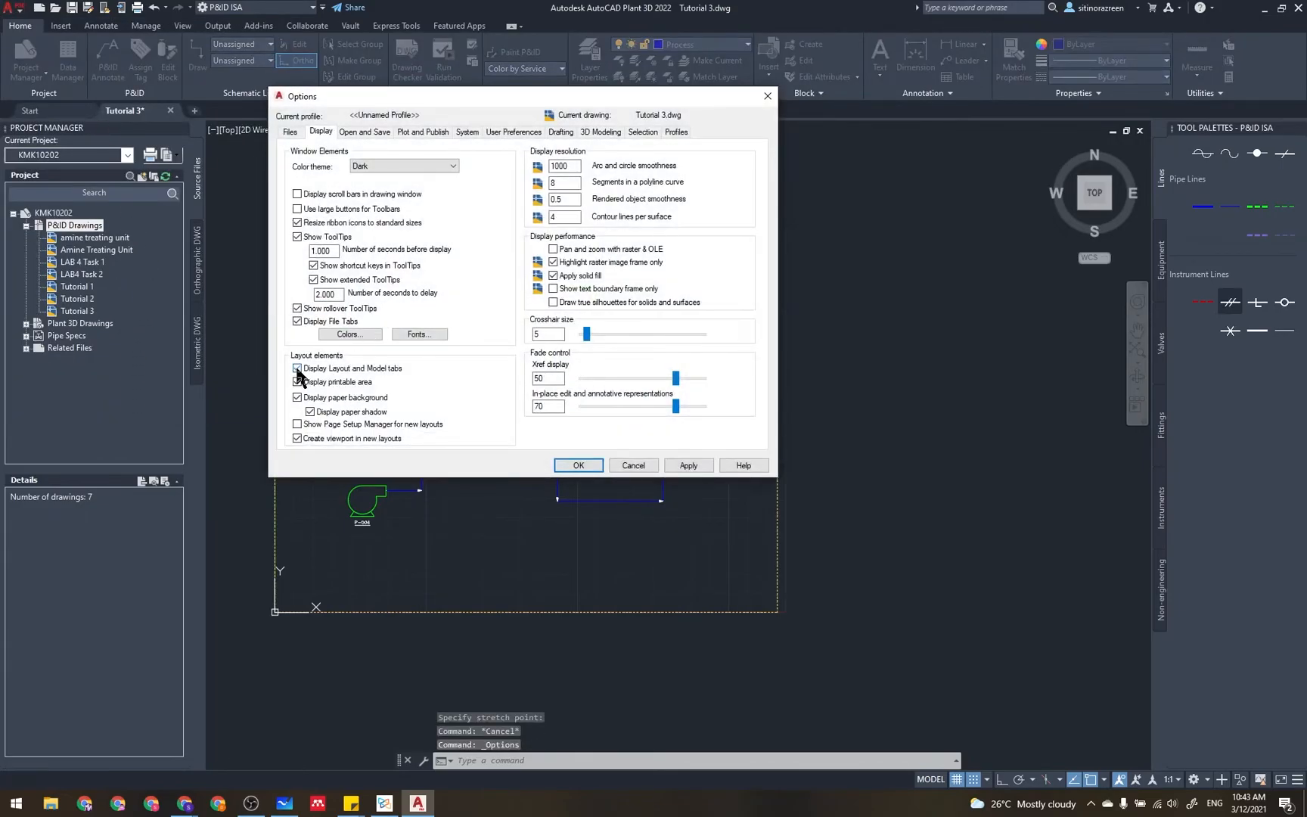
left_click(591, 466)
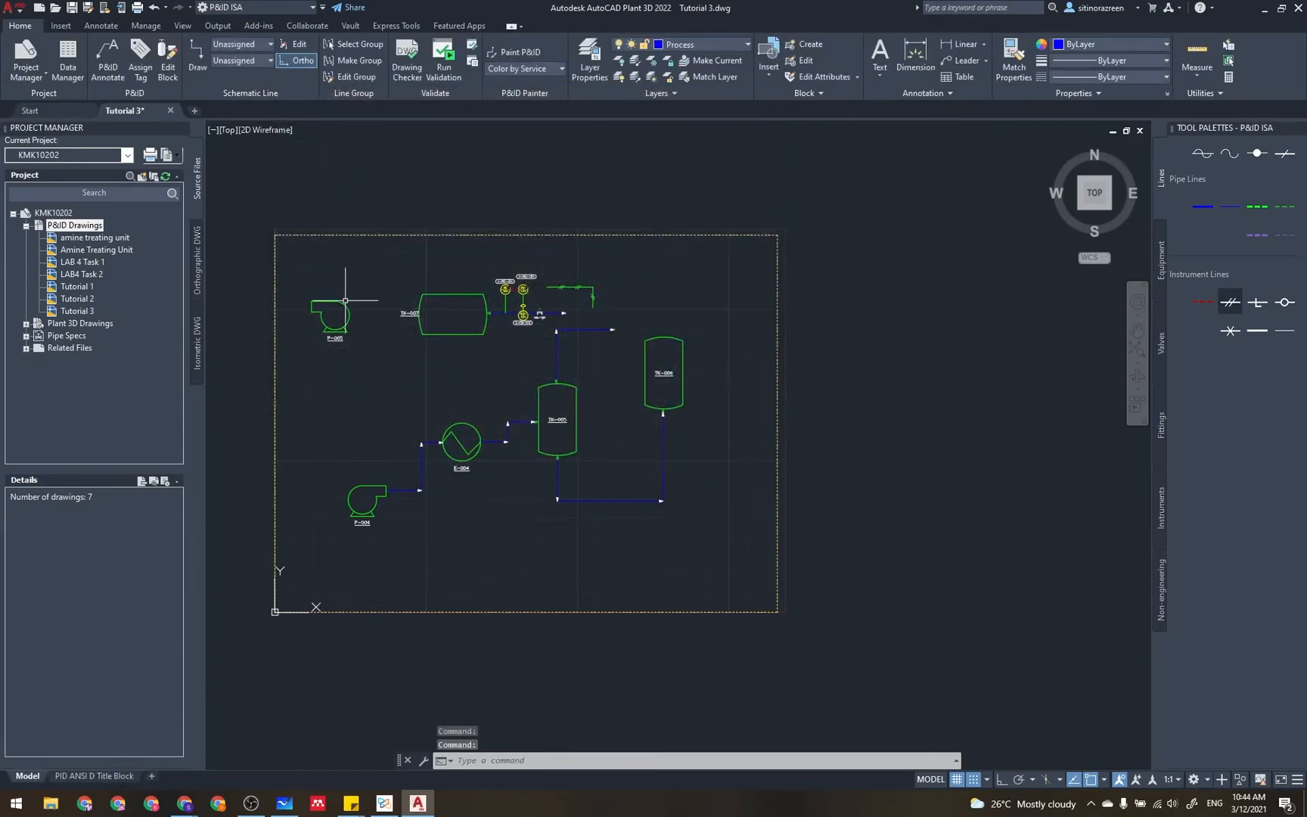
- Add a new layout after the PID ANSI D Title Block layout and delete its default viewport
left_click(106, 774)
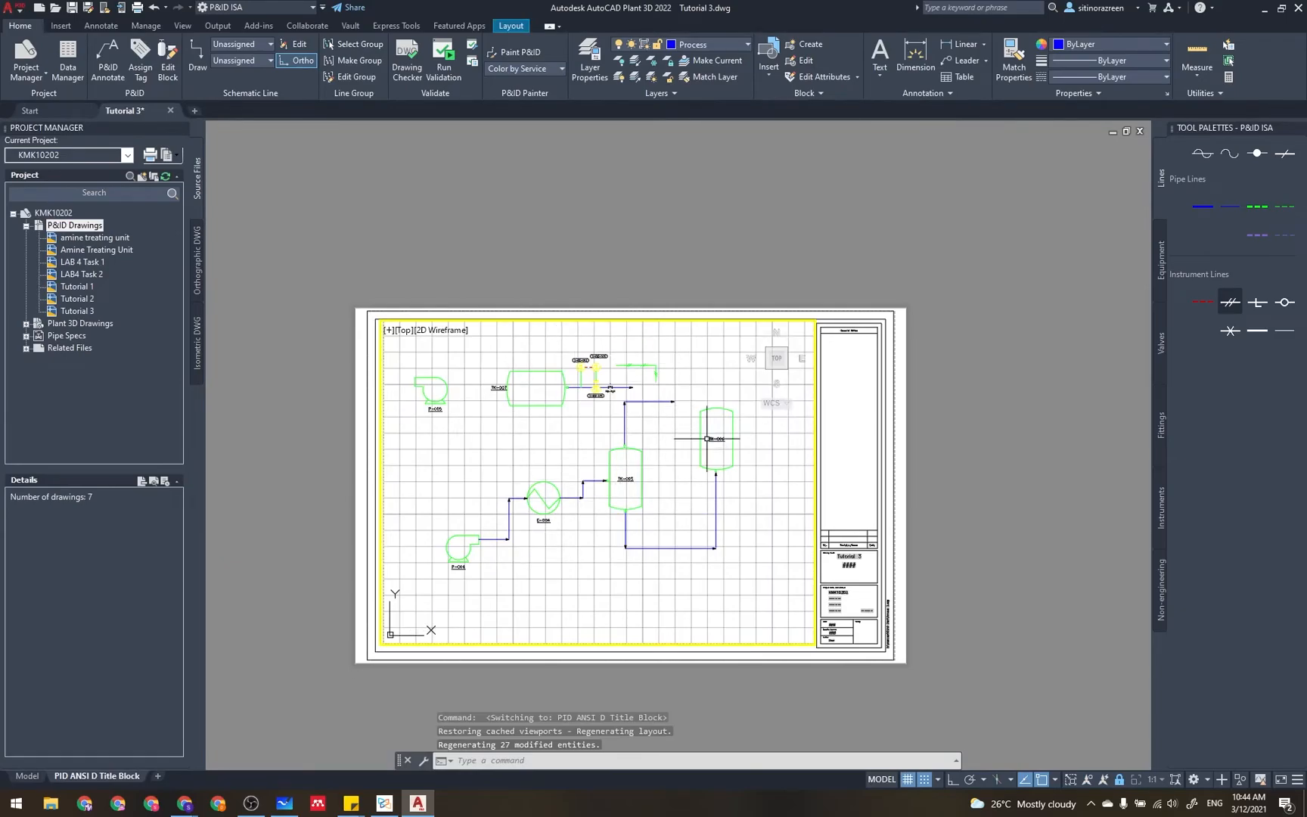
left_click(159, 777)
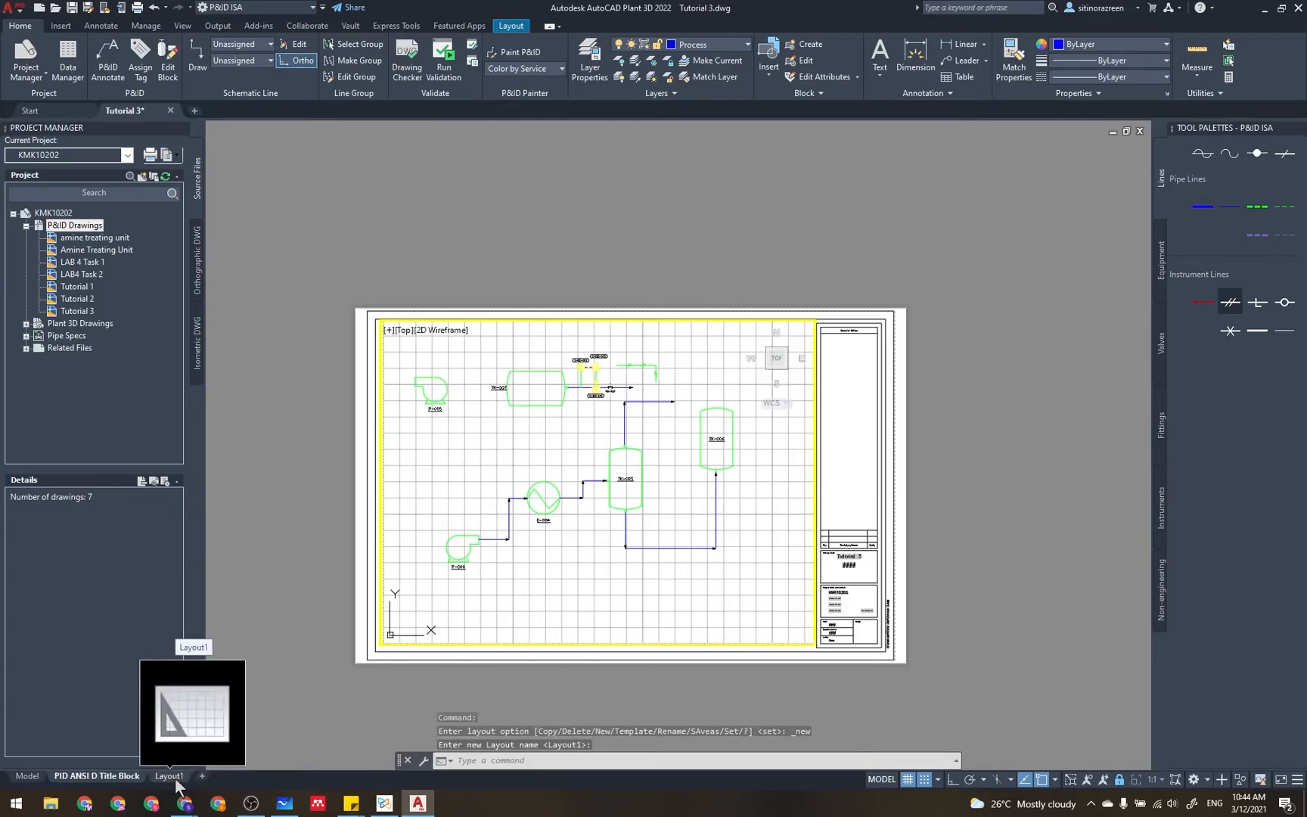
left_click(178, 782)
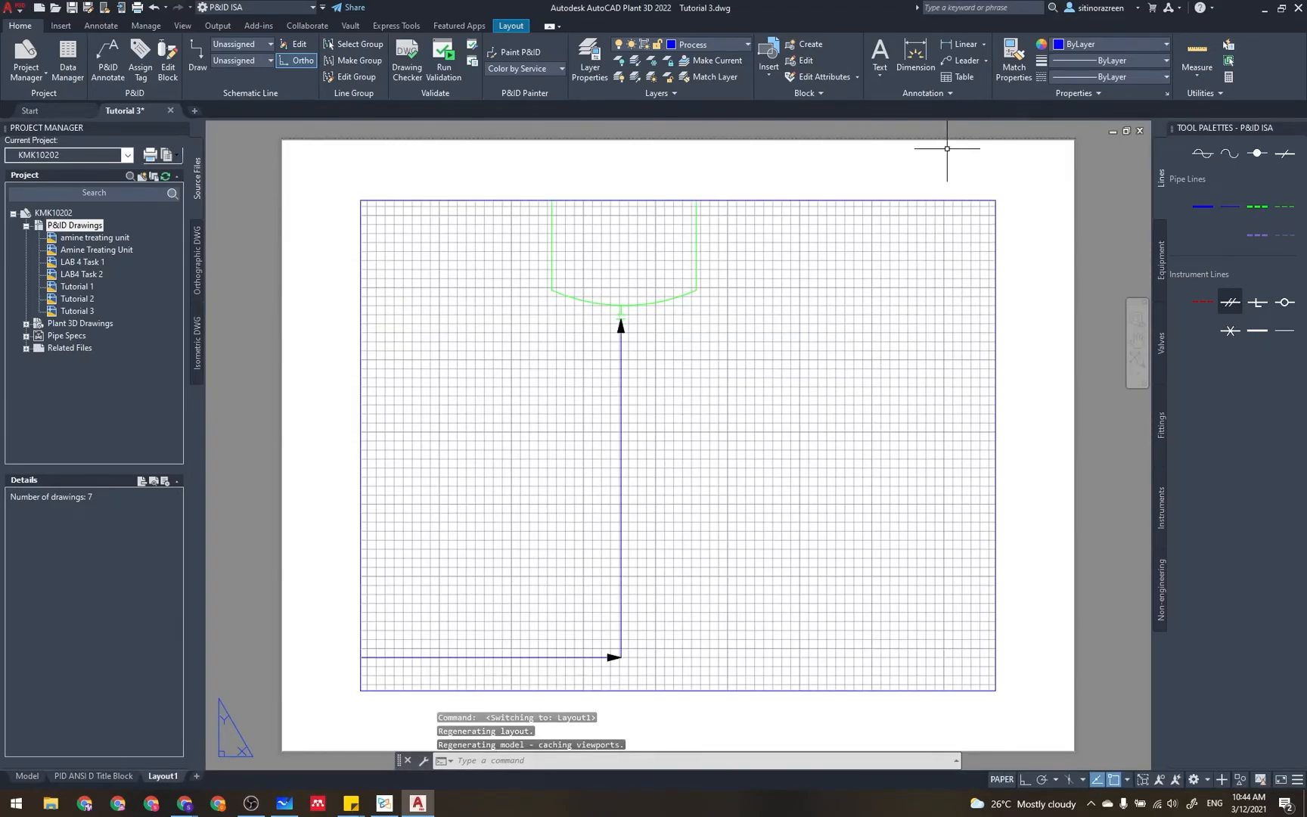
left_click(901, 200)
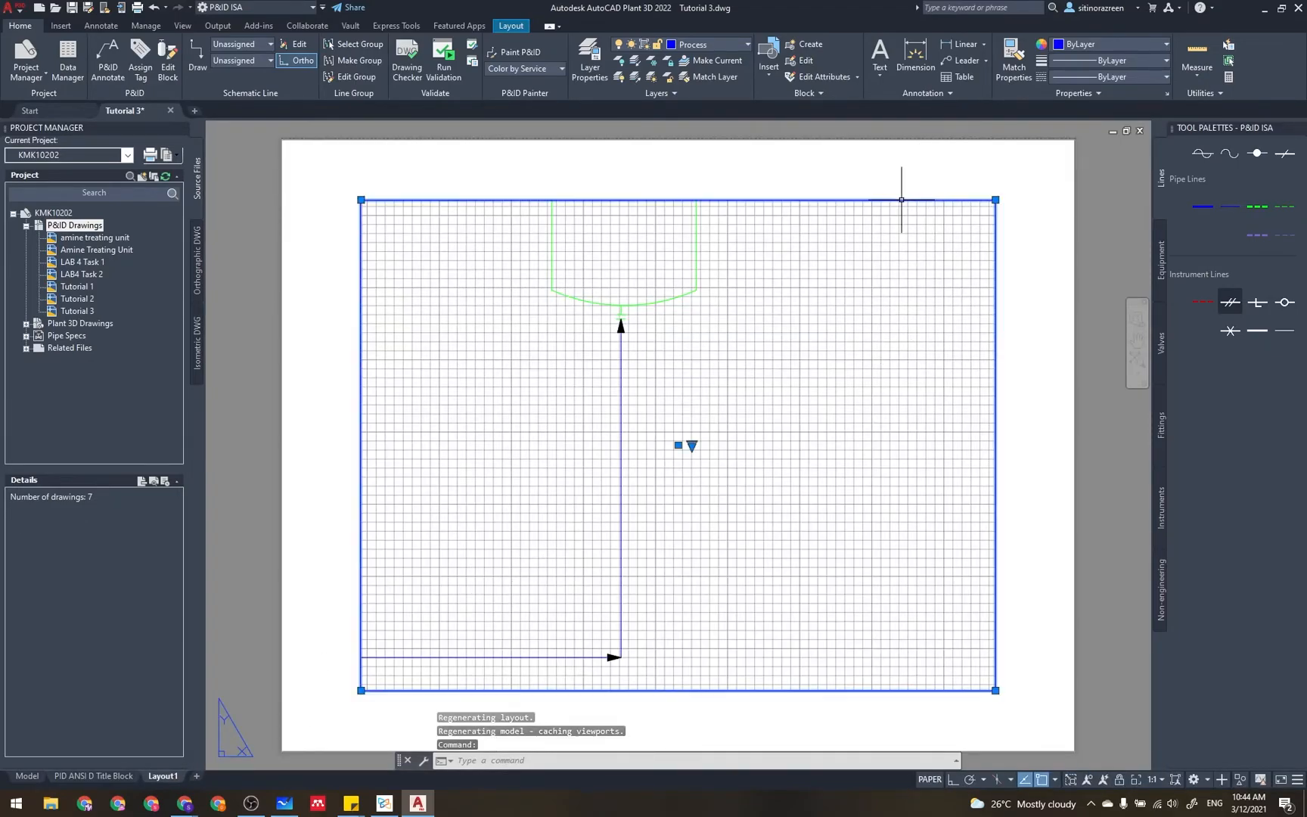
key("Delete")
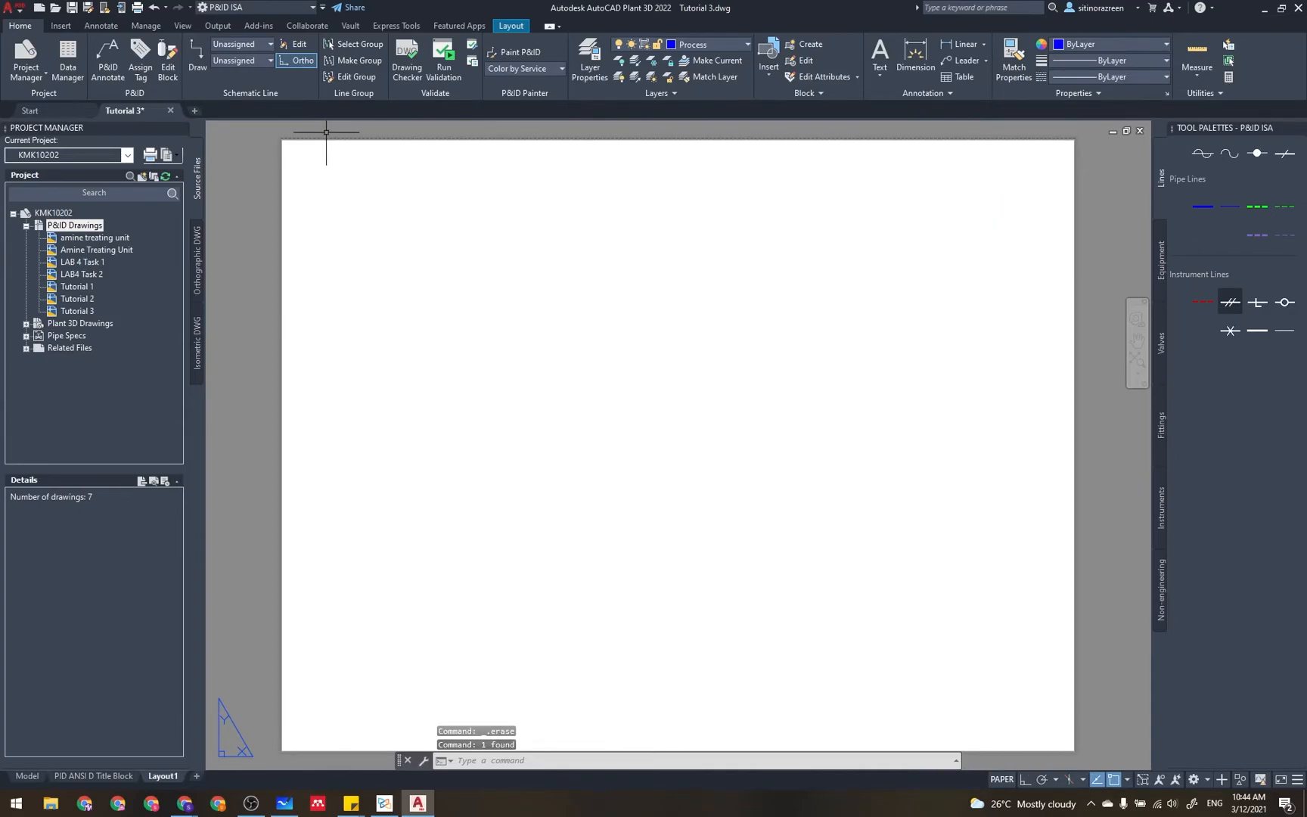
left_click(62, 25)
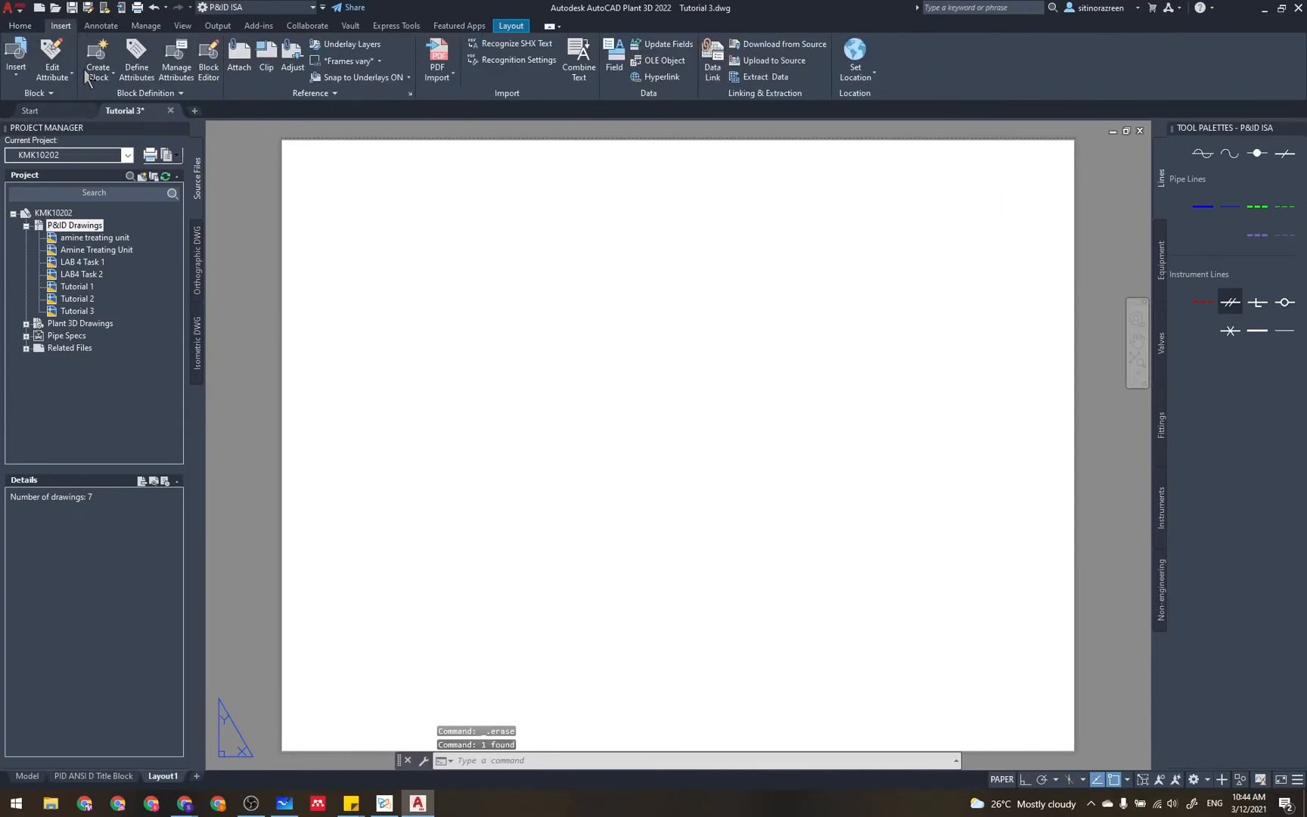
left_click(16, 61)
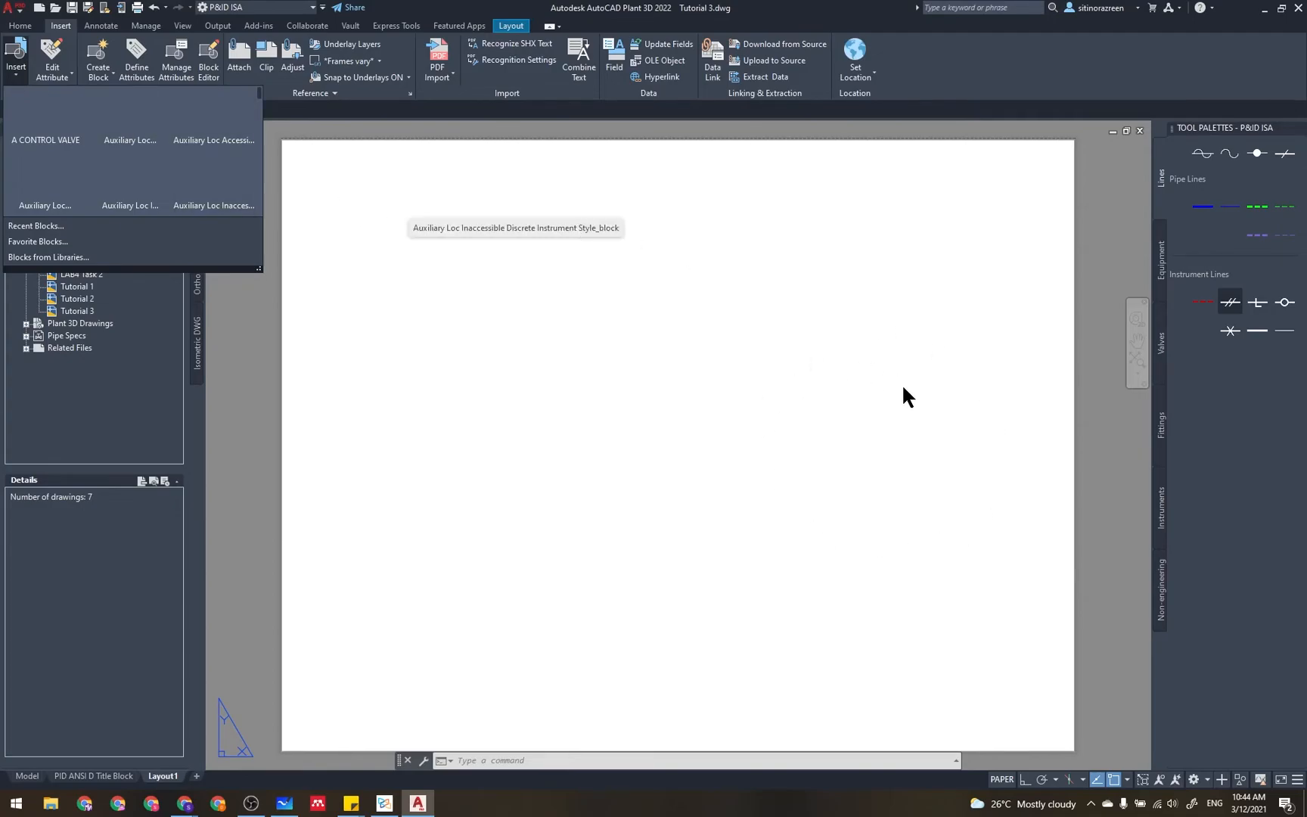
left_click(740, 395)
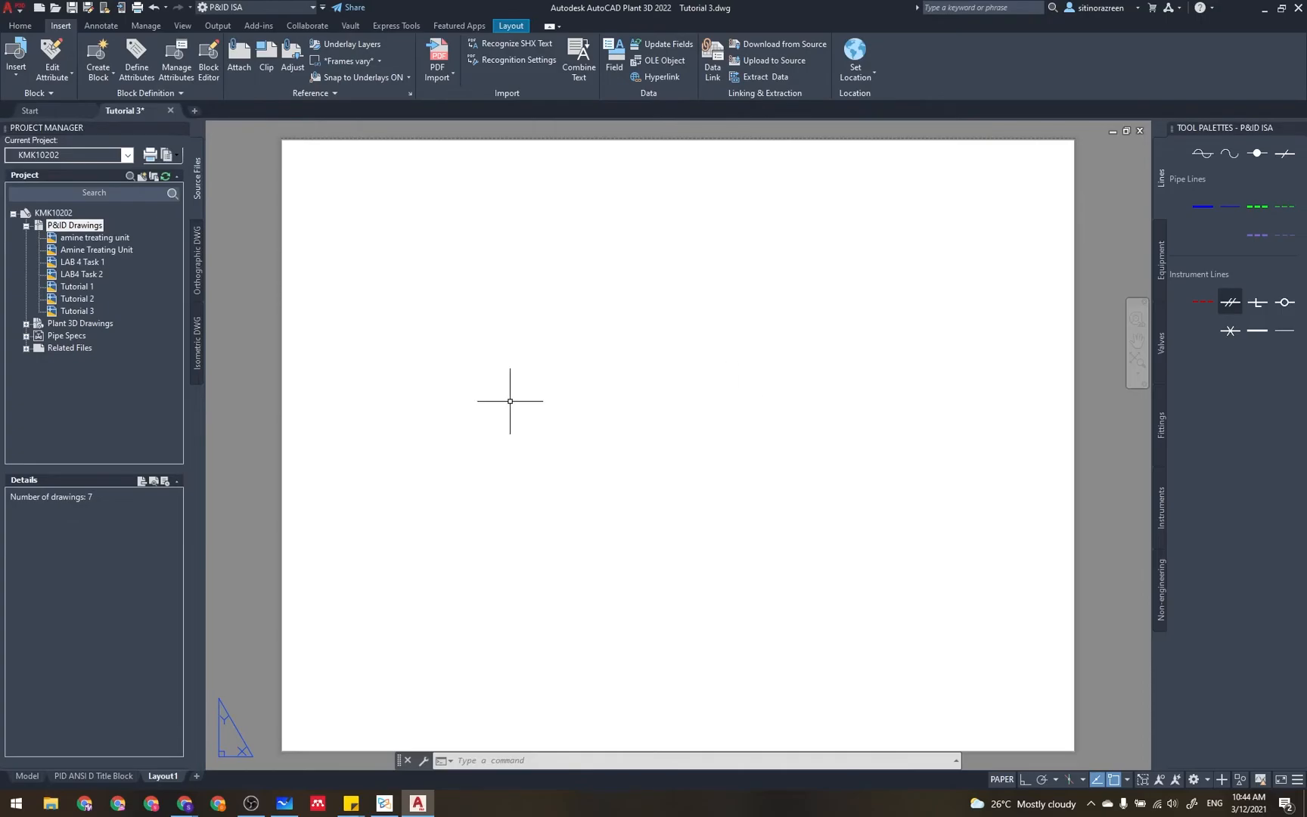
- Stretch the upper edge of the dashed drawing border upward in model space
left_click(28, 776)
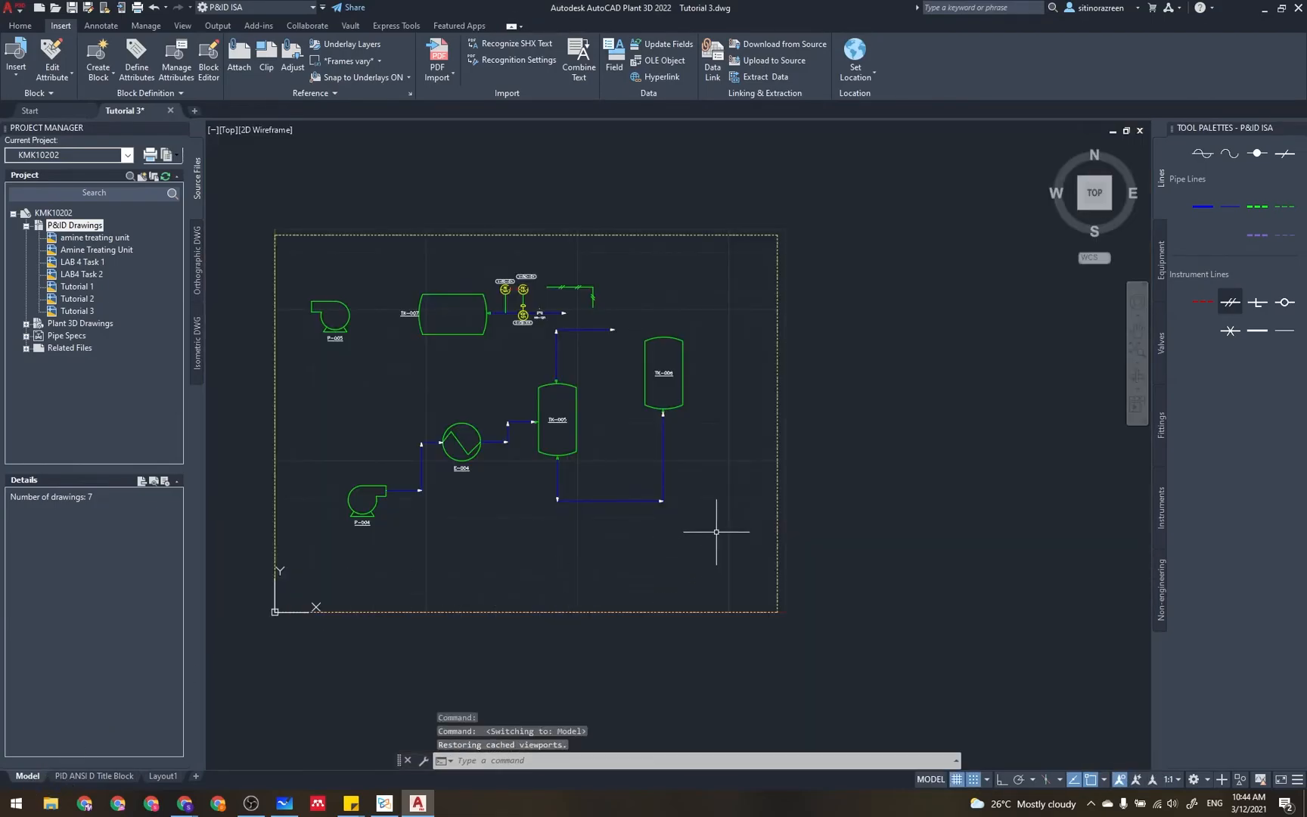
left_click(777, 511)
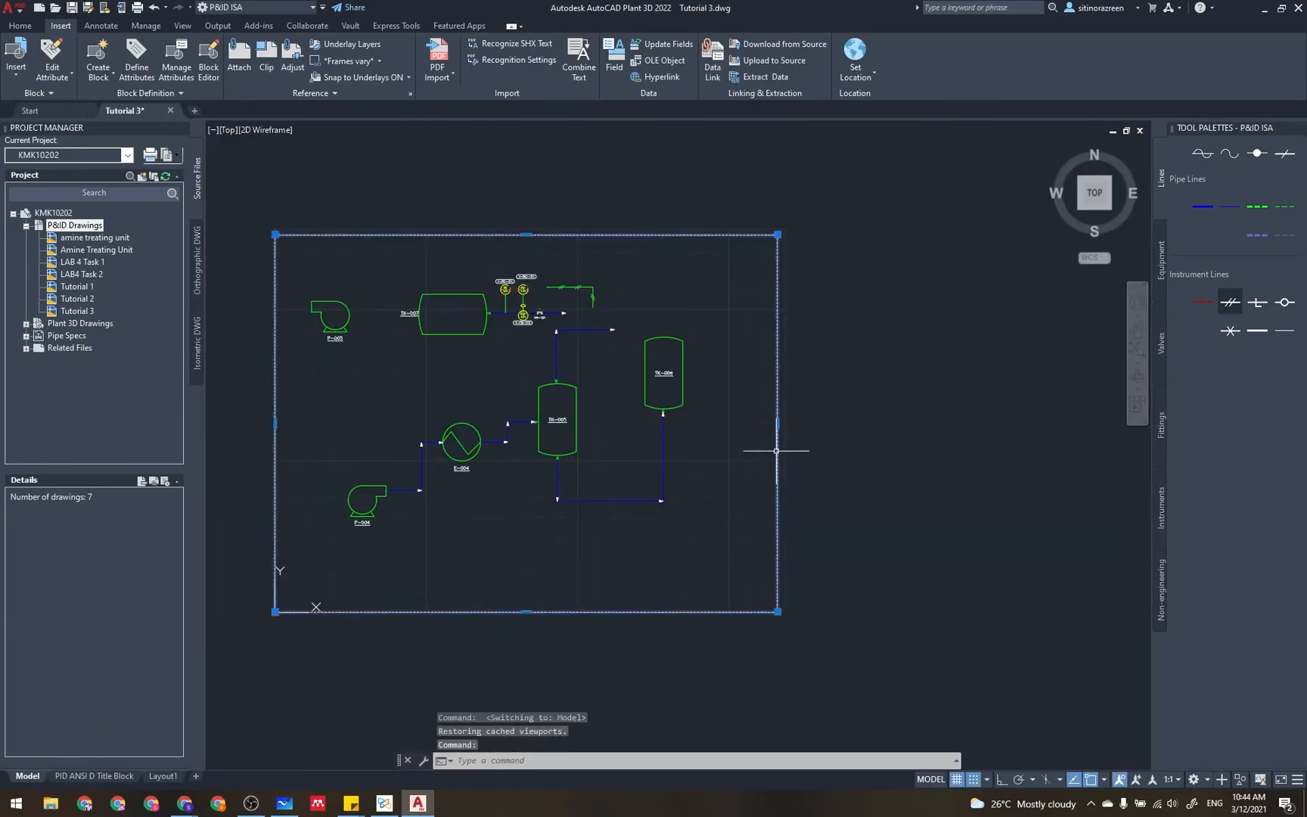
left_click(777, 423)
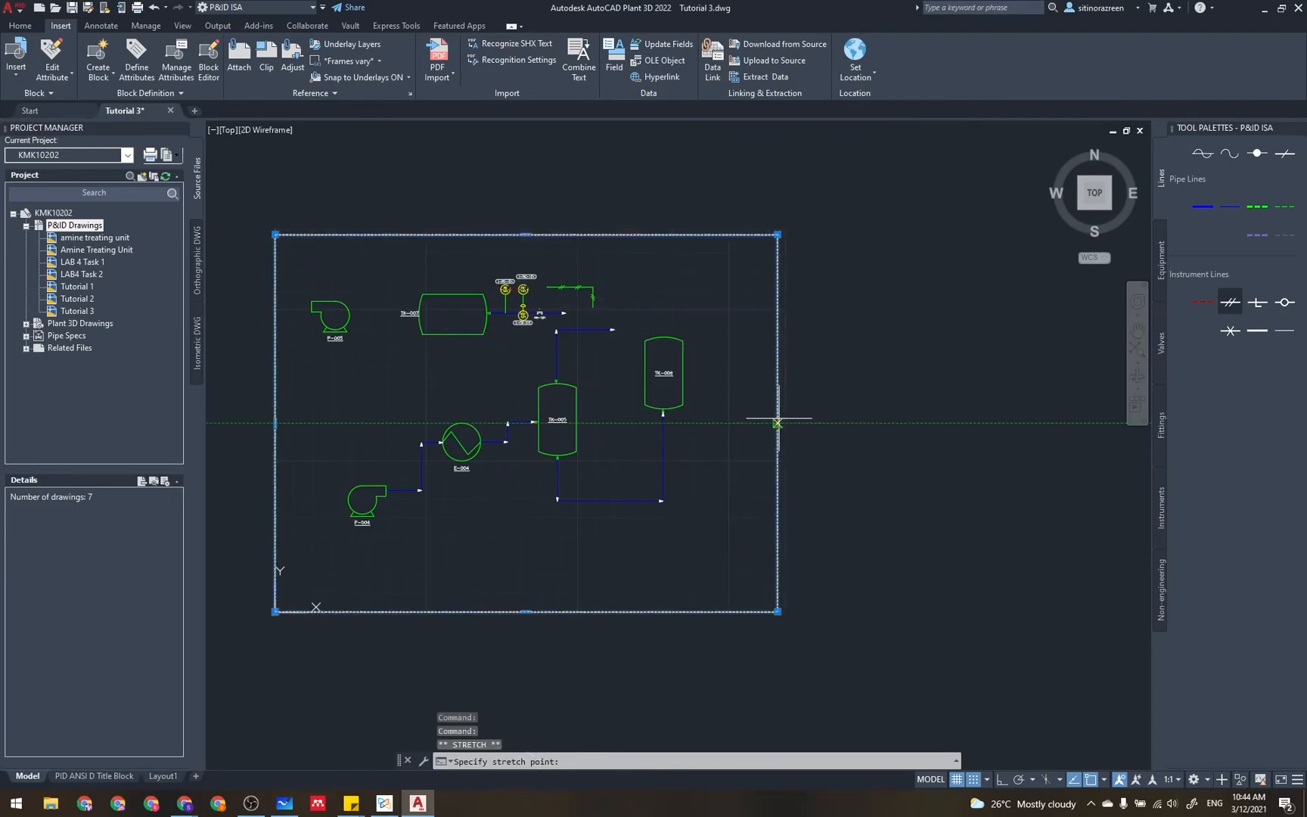
left_click(777, 422)
mouse_move(777, 425)
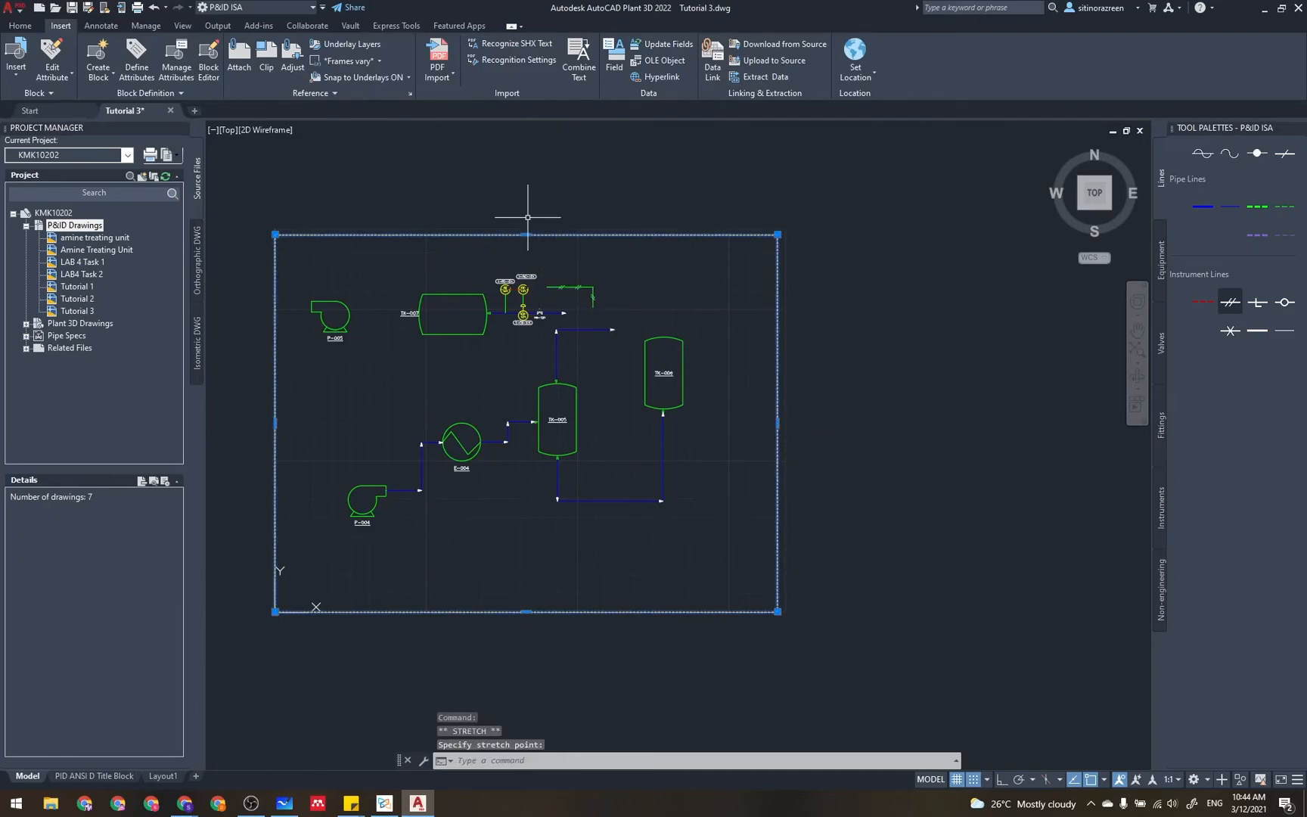
left_click(527, 235)
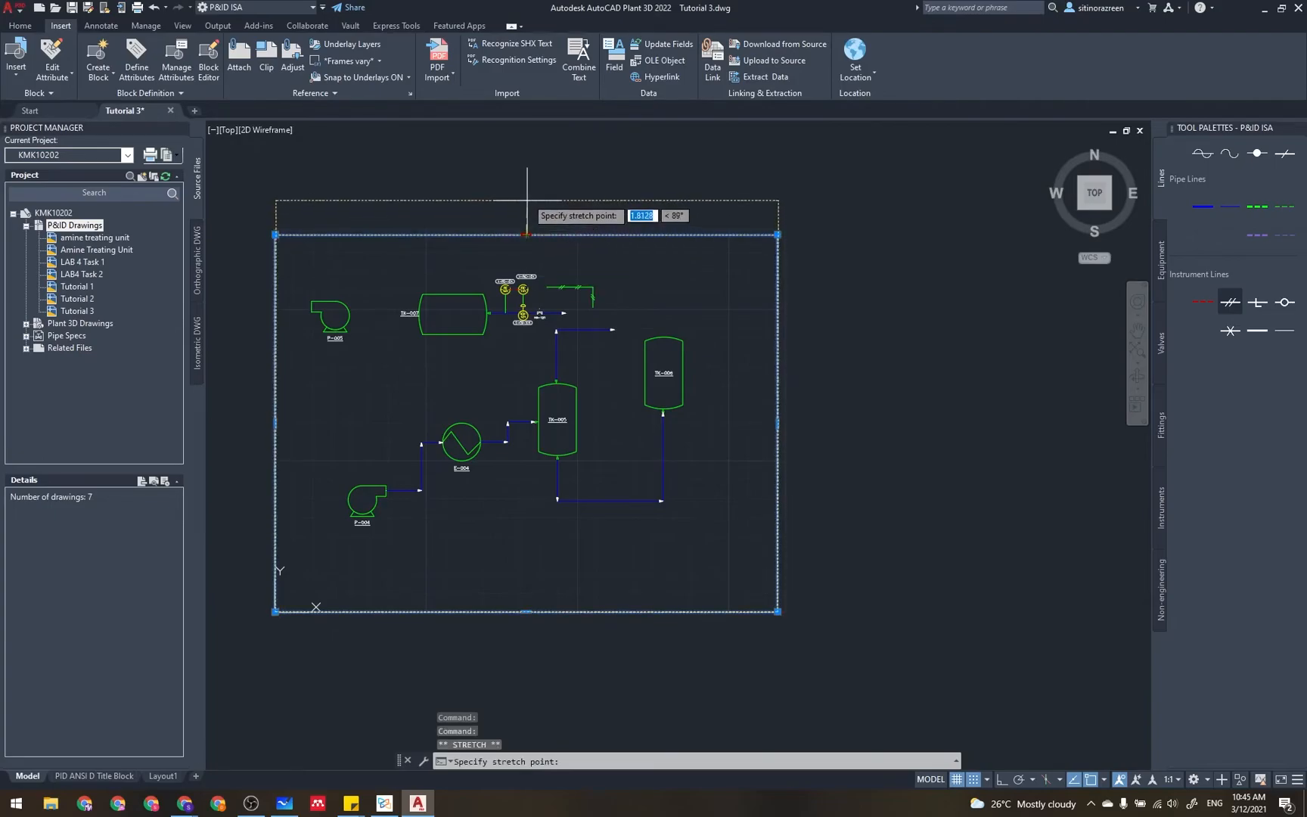
left_click(527, 193)
- Stretch the right edge of the dashed drawing border outward by about 1.4 units
left_click(781, 401)
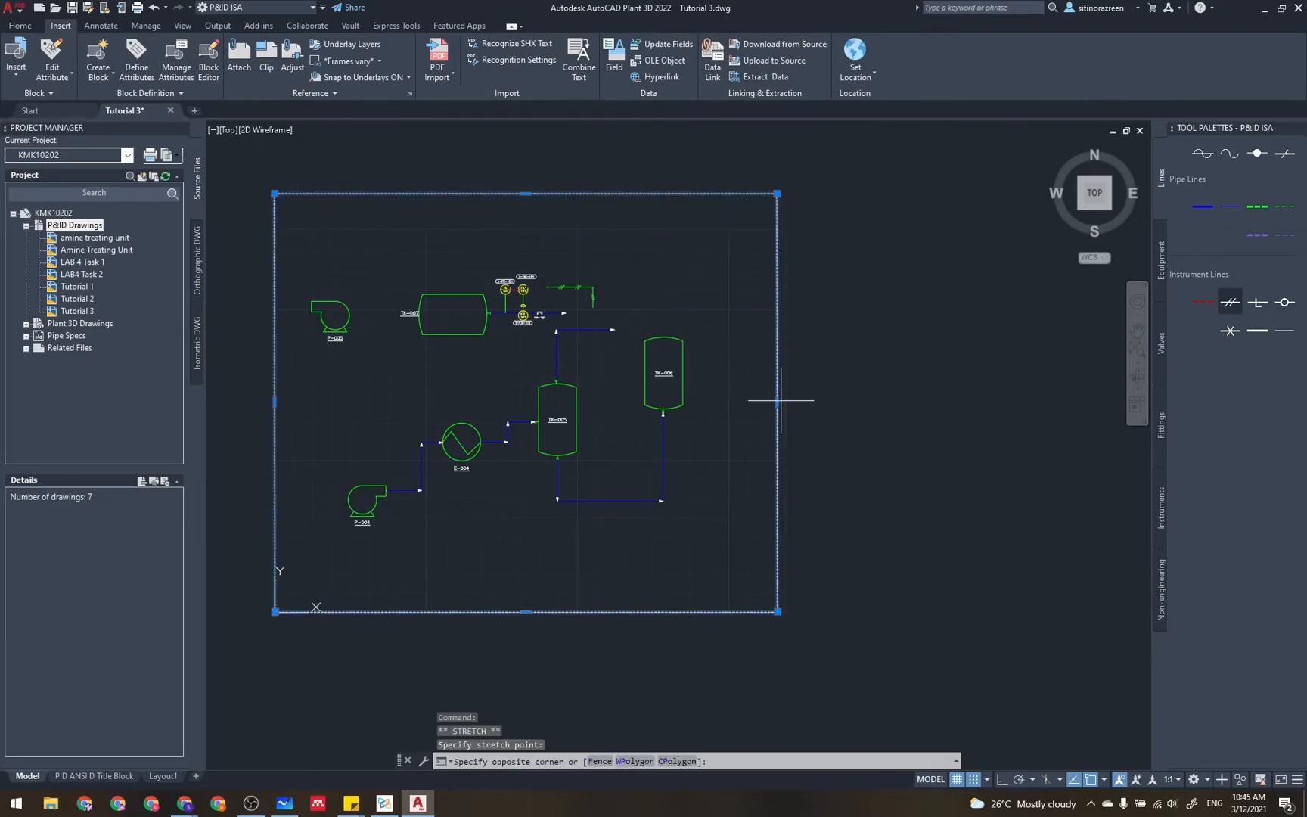
left_click(777, 402)
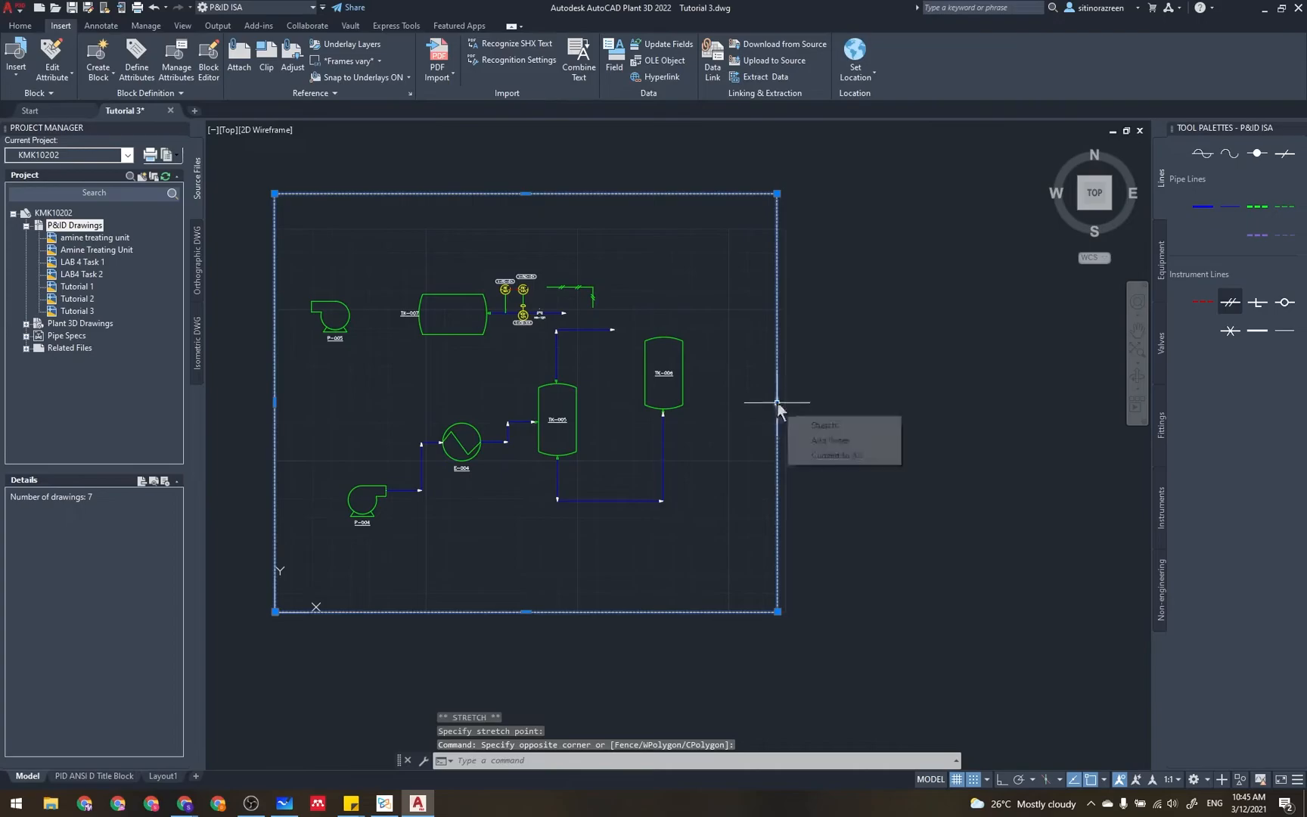
left_click(777, 403)
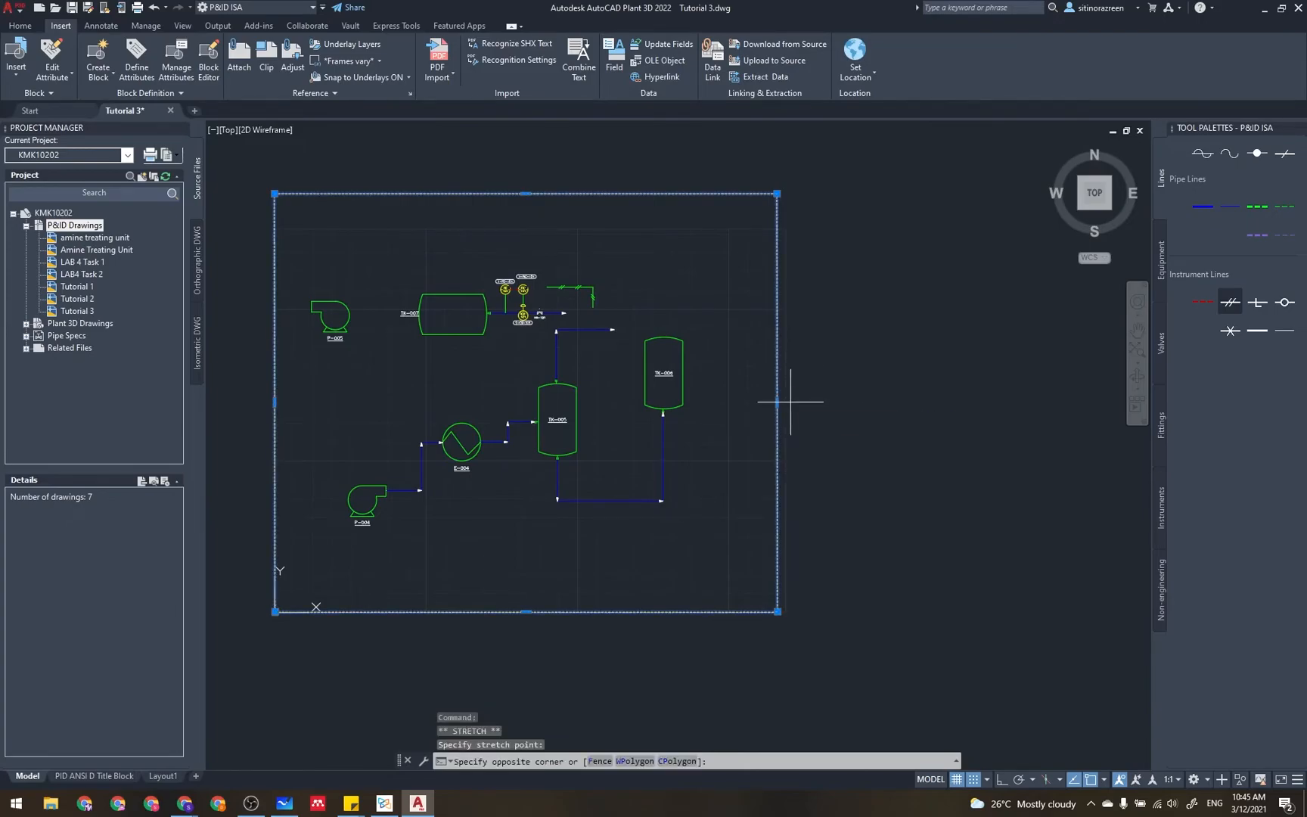
left_click(778, 402)
mouse_move(777, 402)
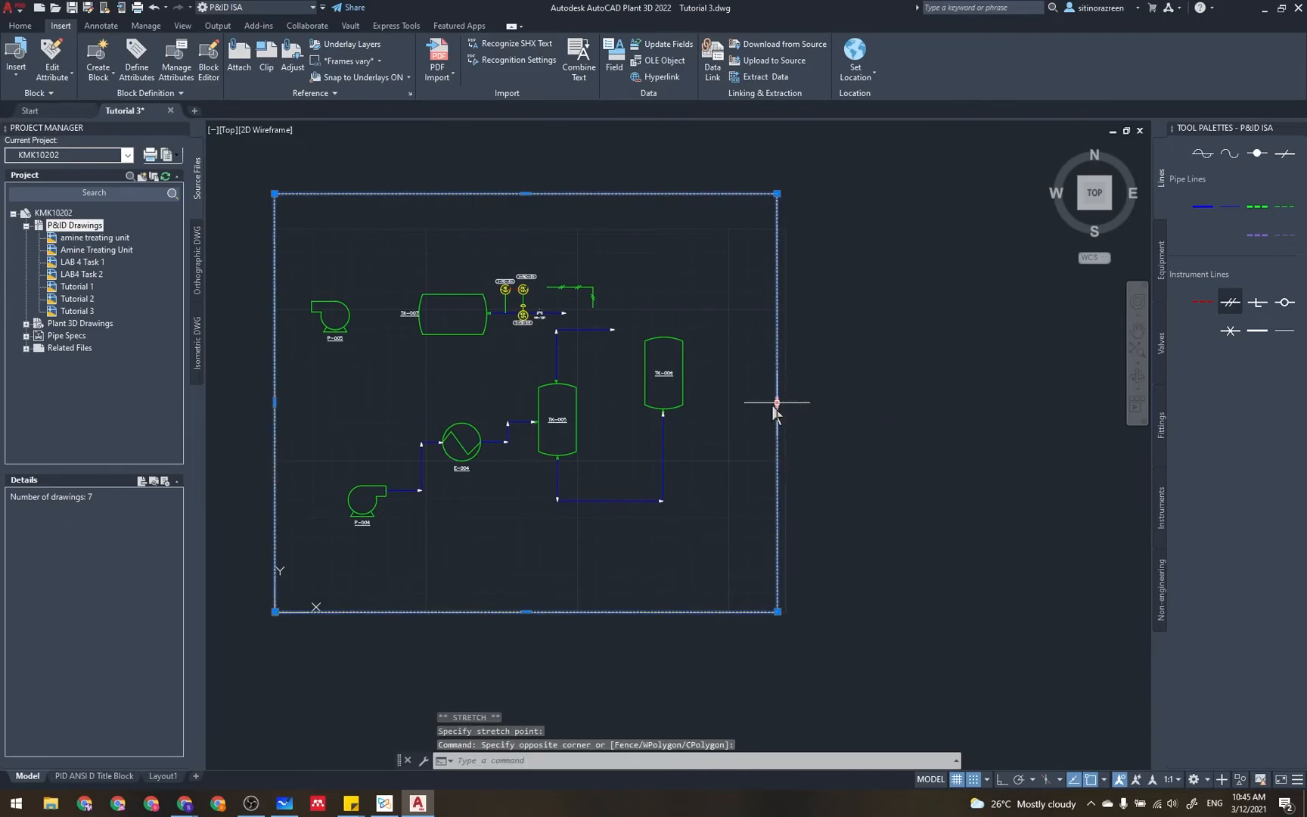
left_click(777, 402)
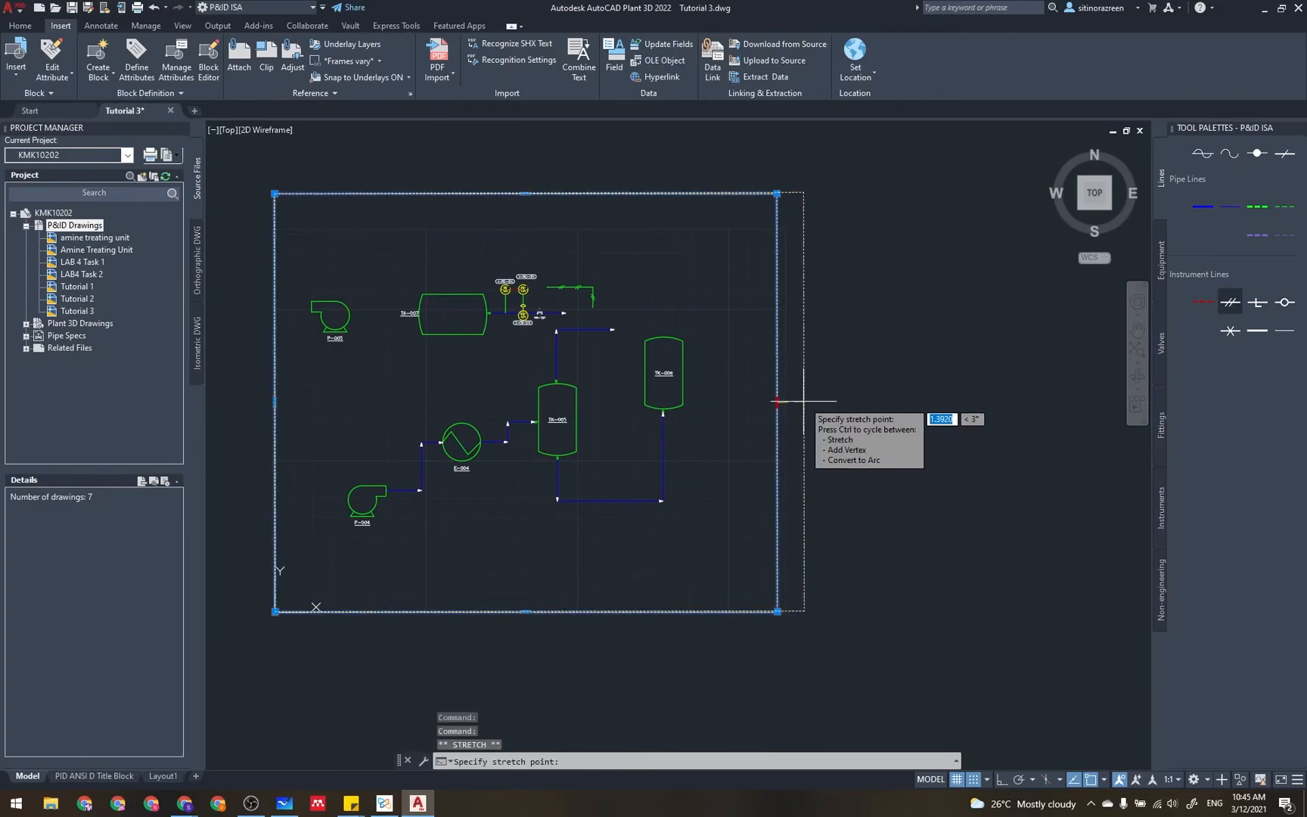
left_click(870, 401)
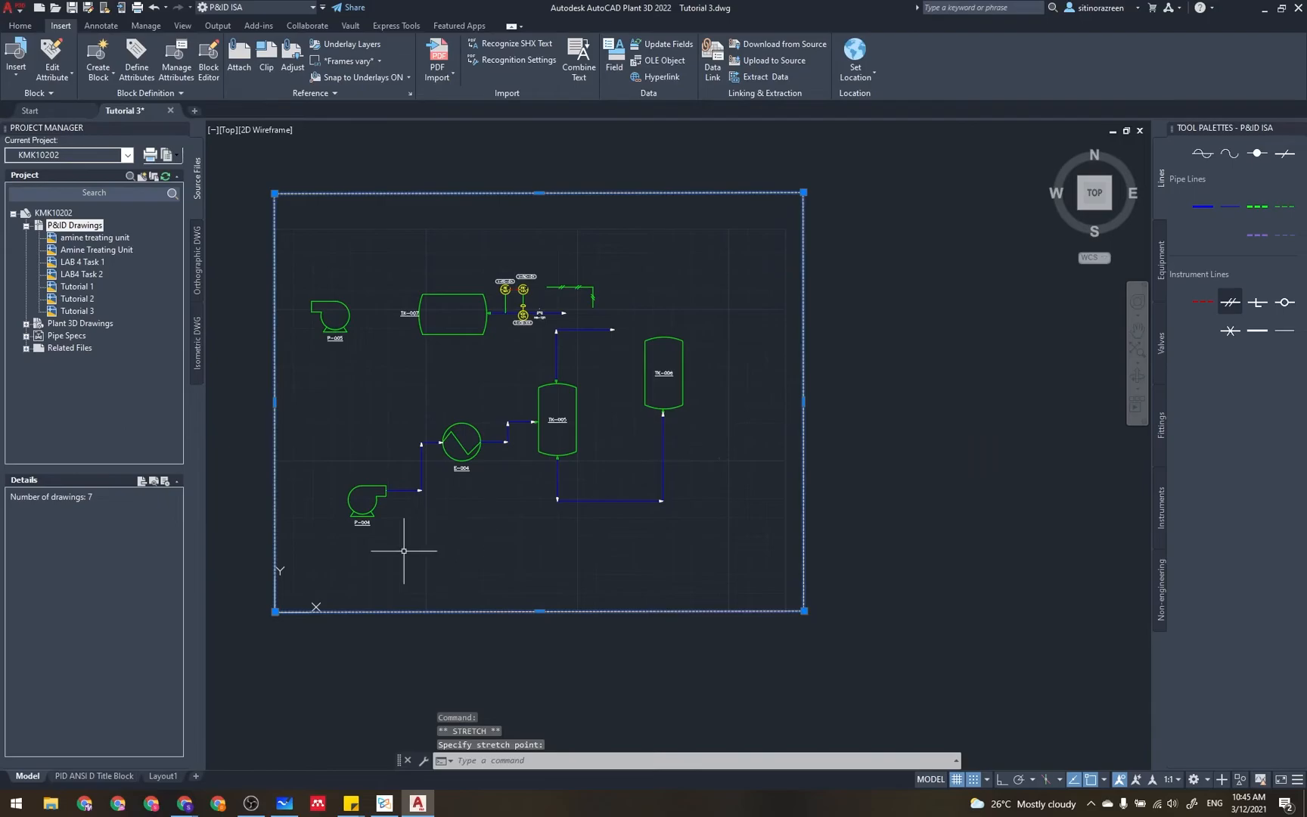
- Compare the empty Layout1 and the PID ANSI D Title Block layout with the drawing in model space
left_click(162, 775)
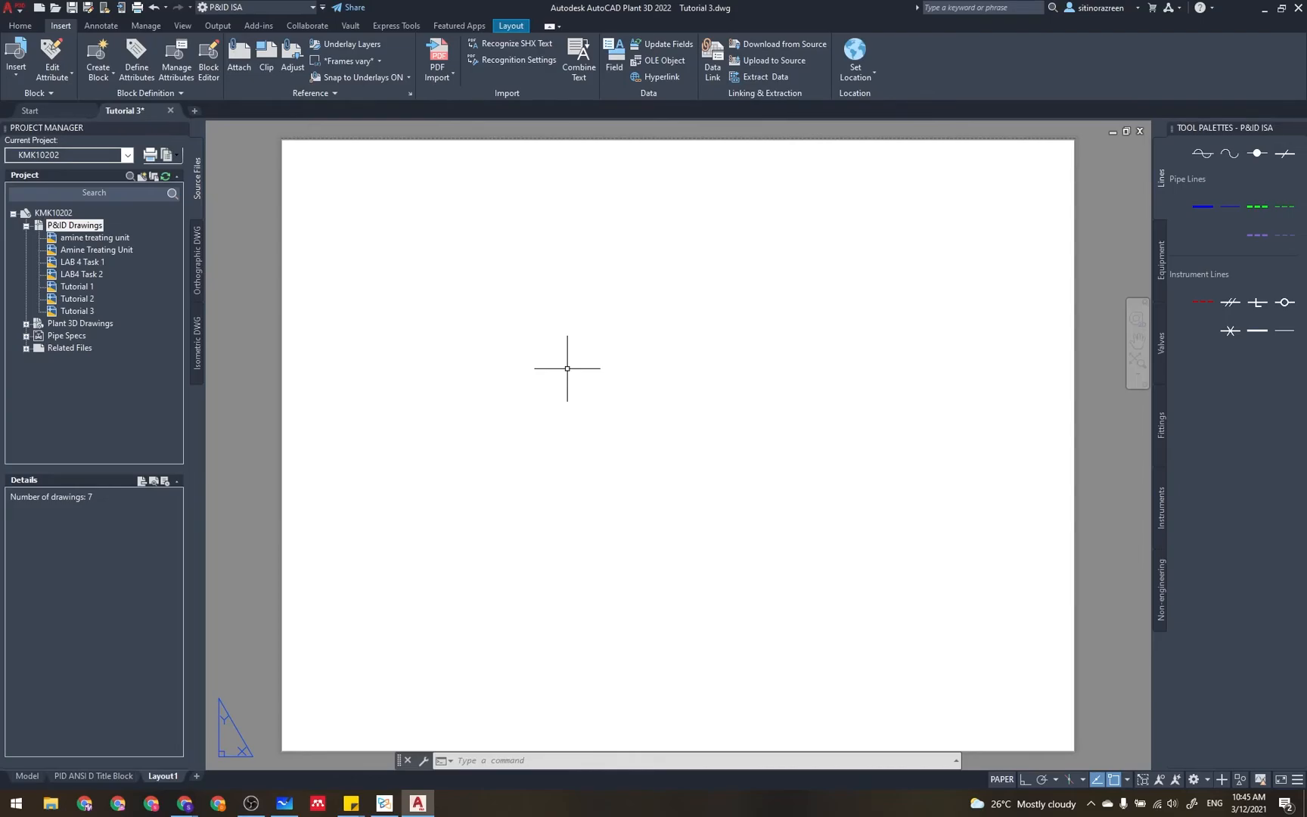
left_click(81, 777)
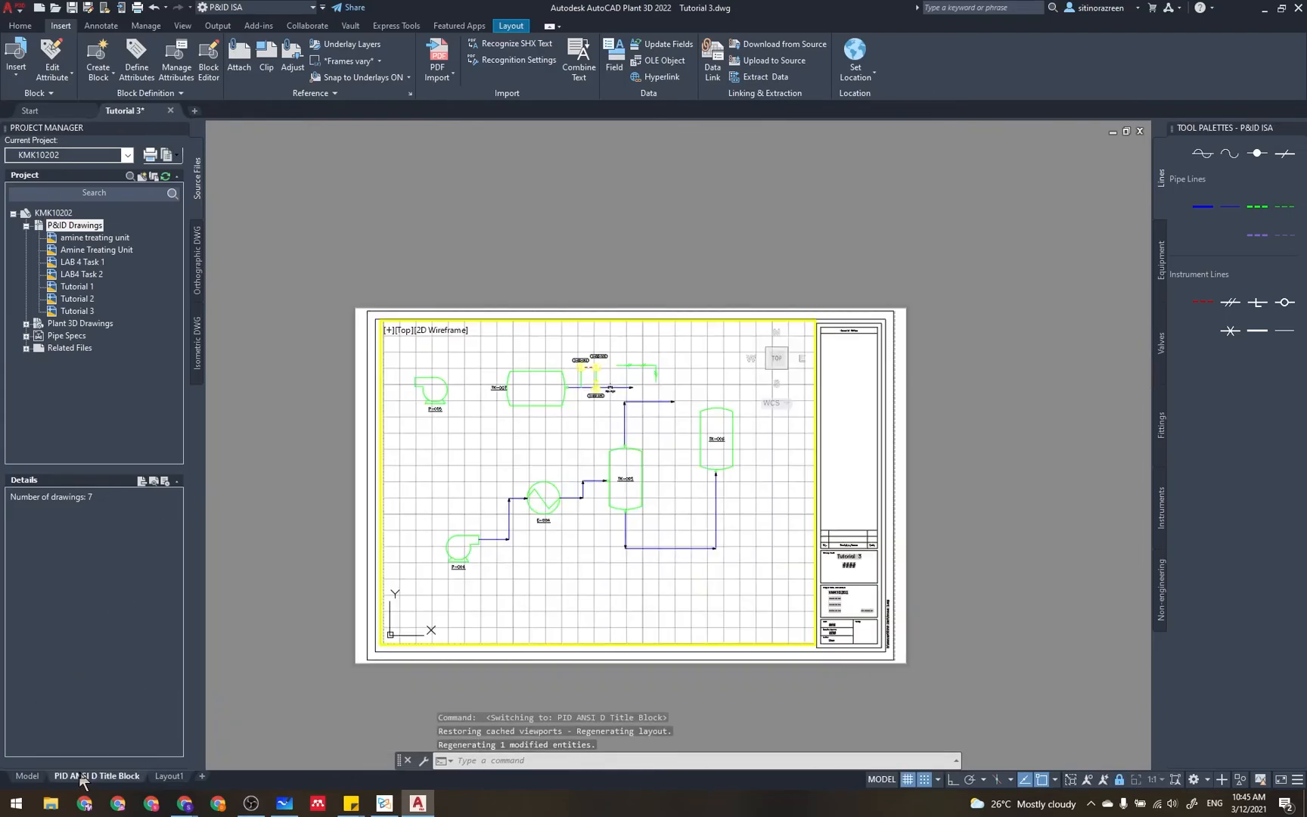
left_click(27, 776)
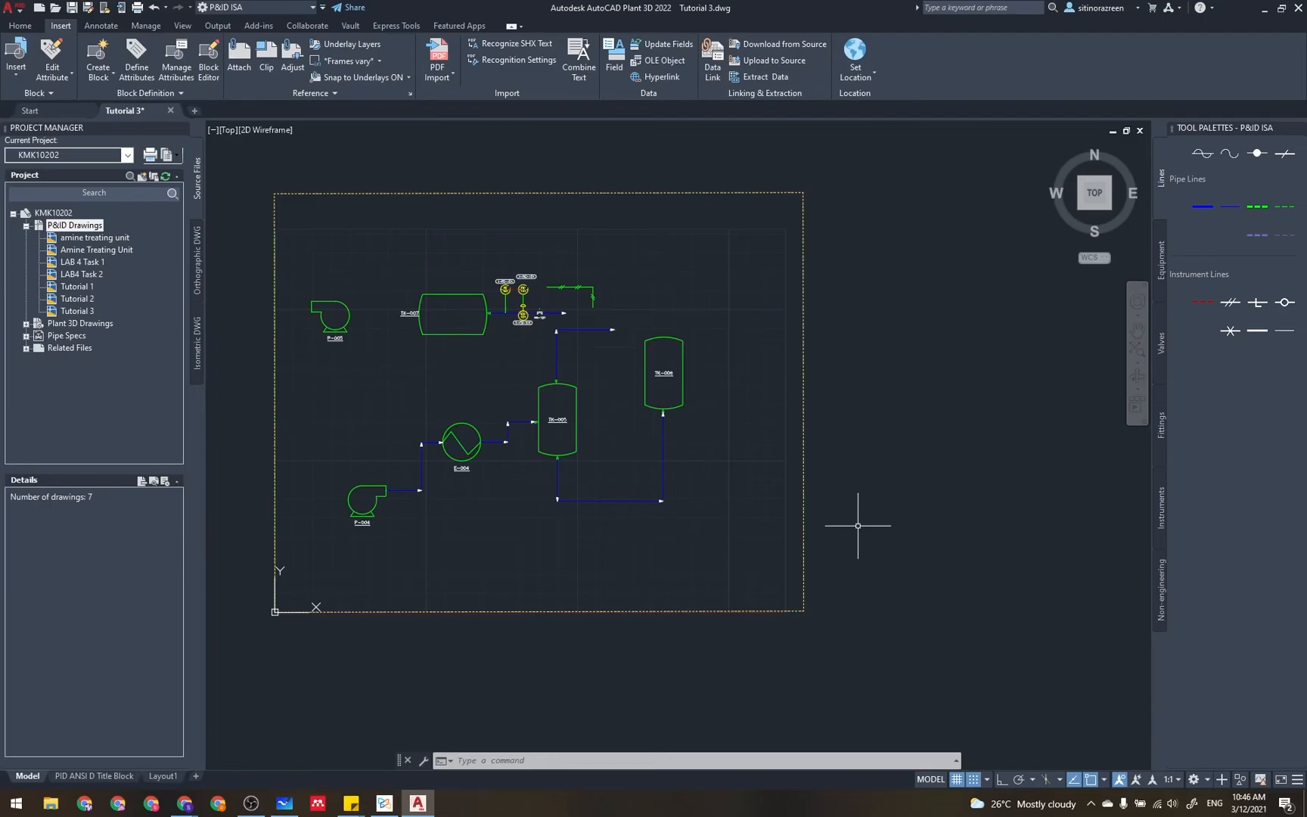
left_click(99, 776)
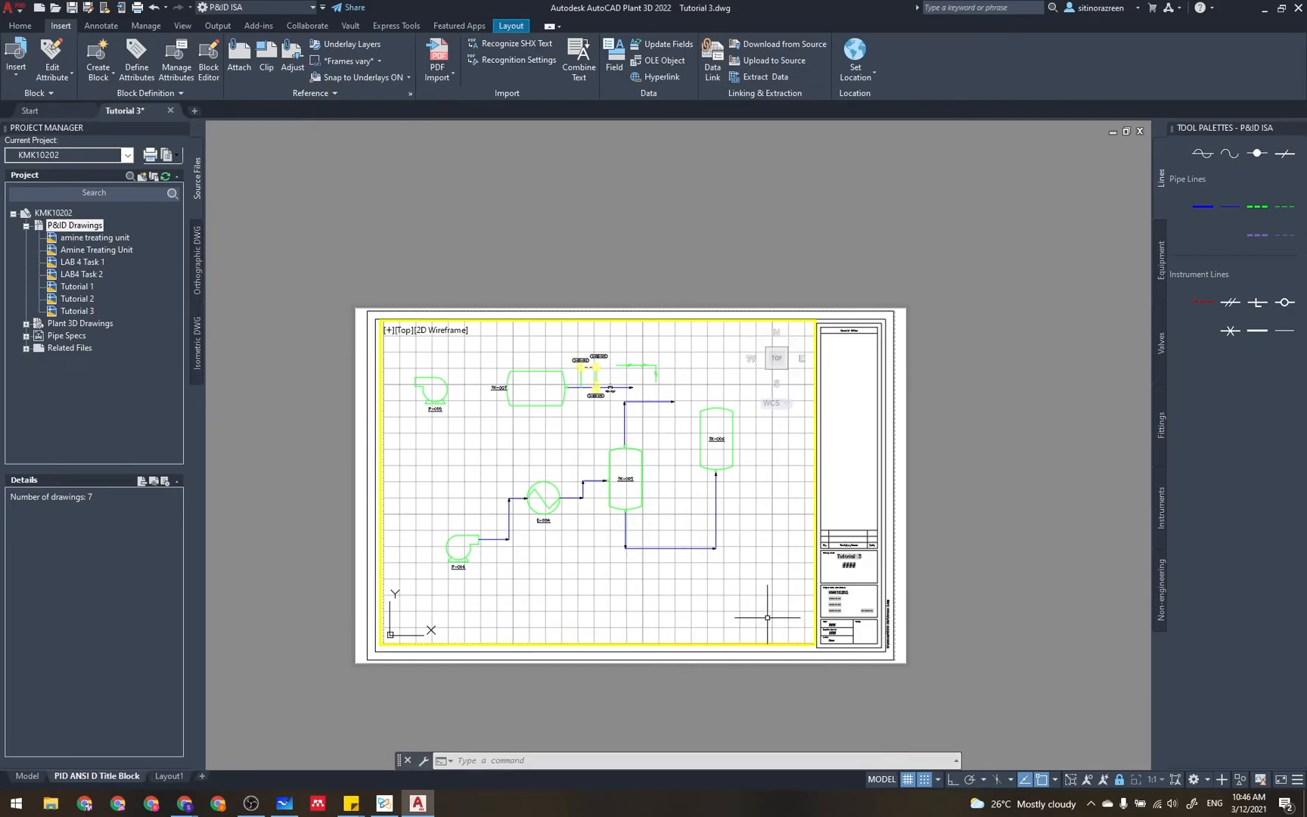
- Toggle the grid display and snap mode off and back on in the title block layout's viewport
left_click(907, 780)
left_click(907, 780)
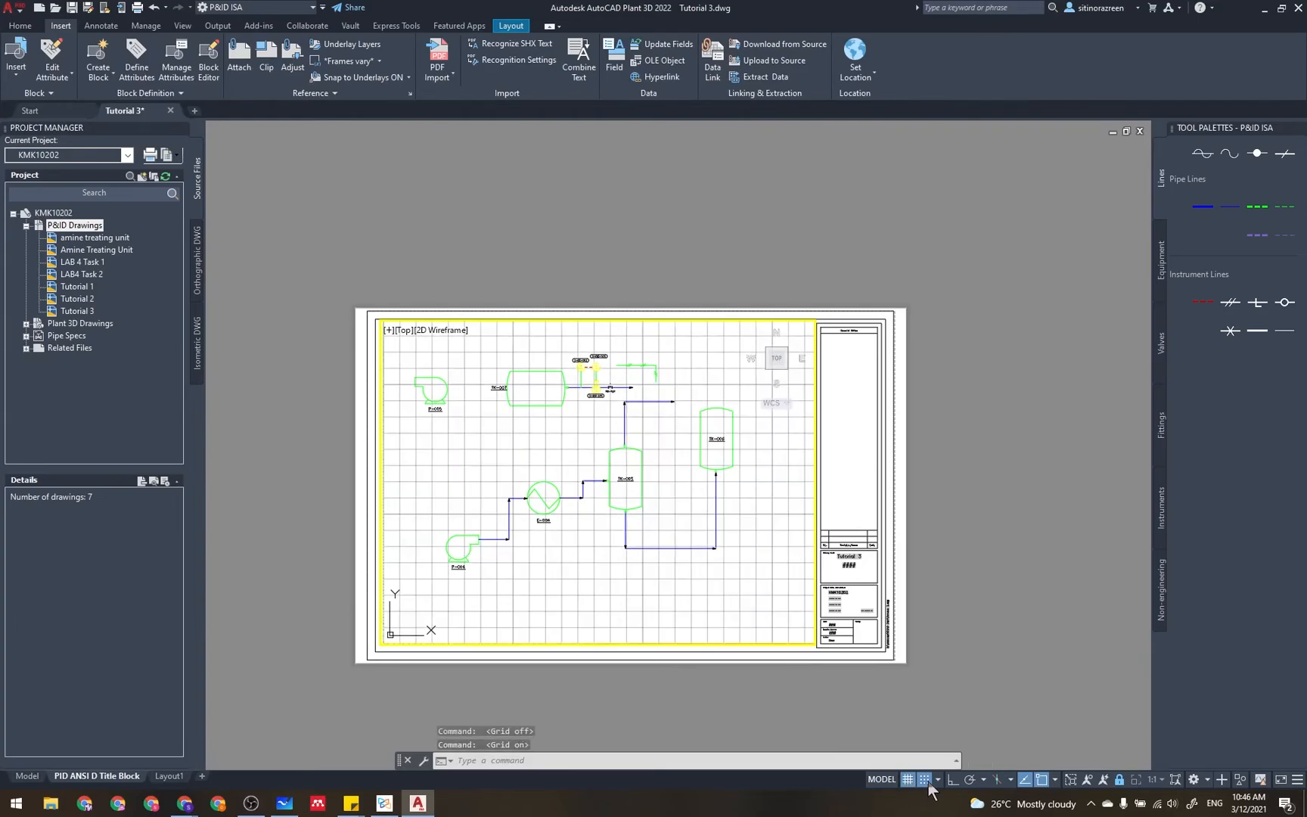
left_click(924, 780)
left_click(924, 780)
left_click(907, 780)
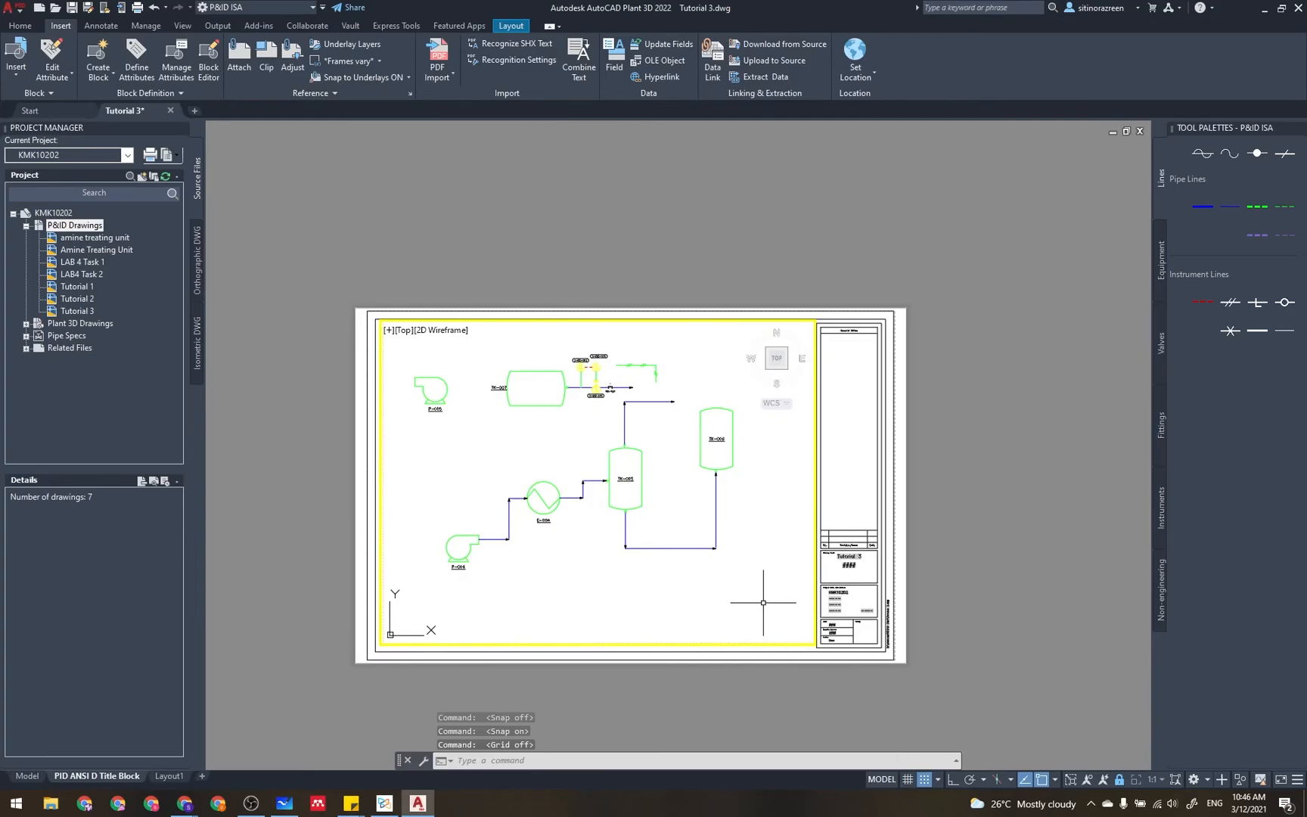
left_click(907, 780)
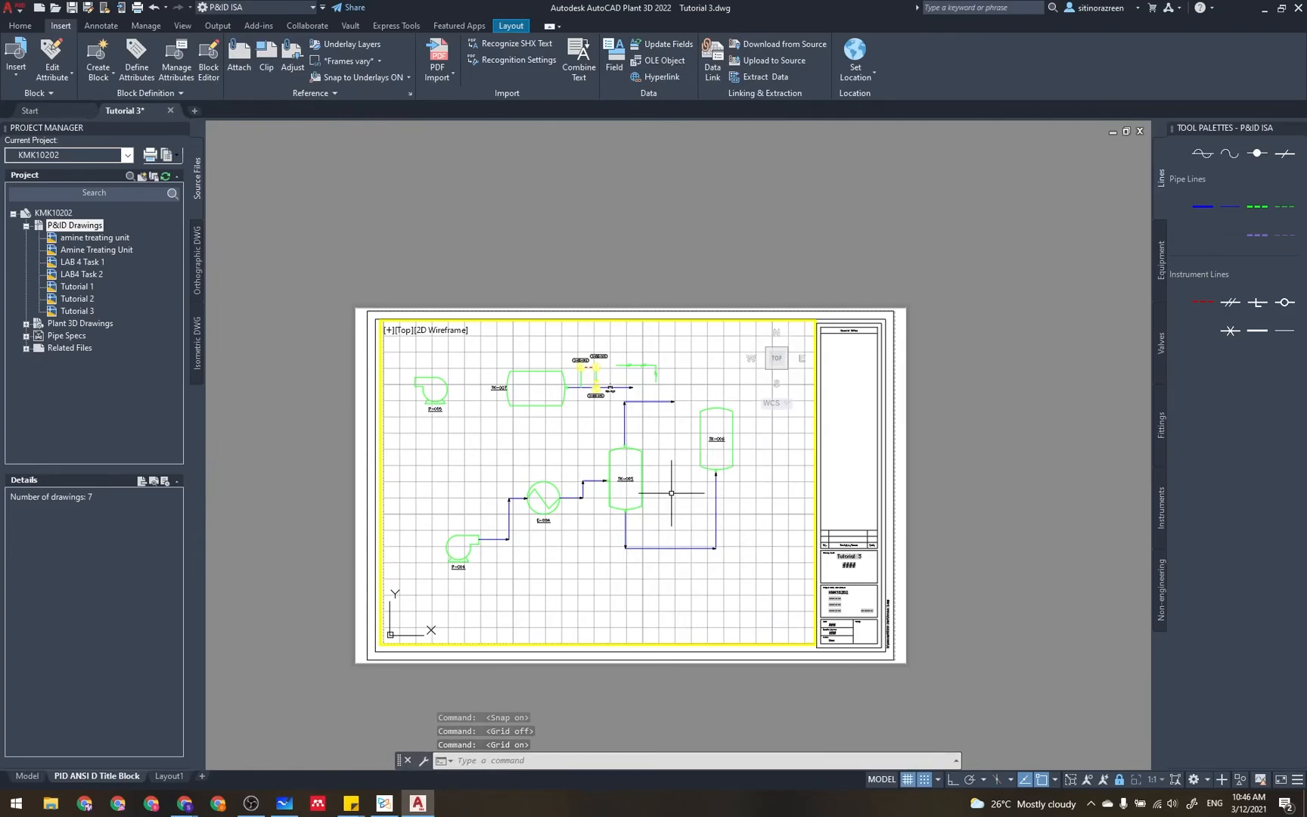
- Turn off snap mode and the drawing grid in the viewport of the PID ANSI D Title Block layout
left_click(168, 777)
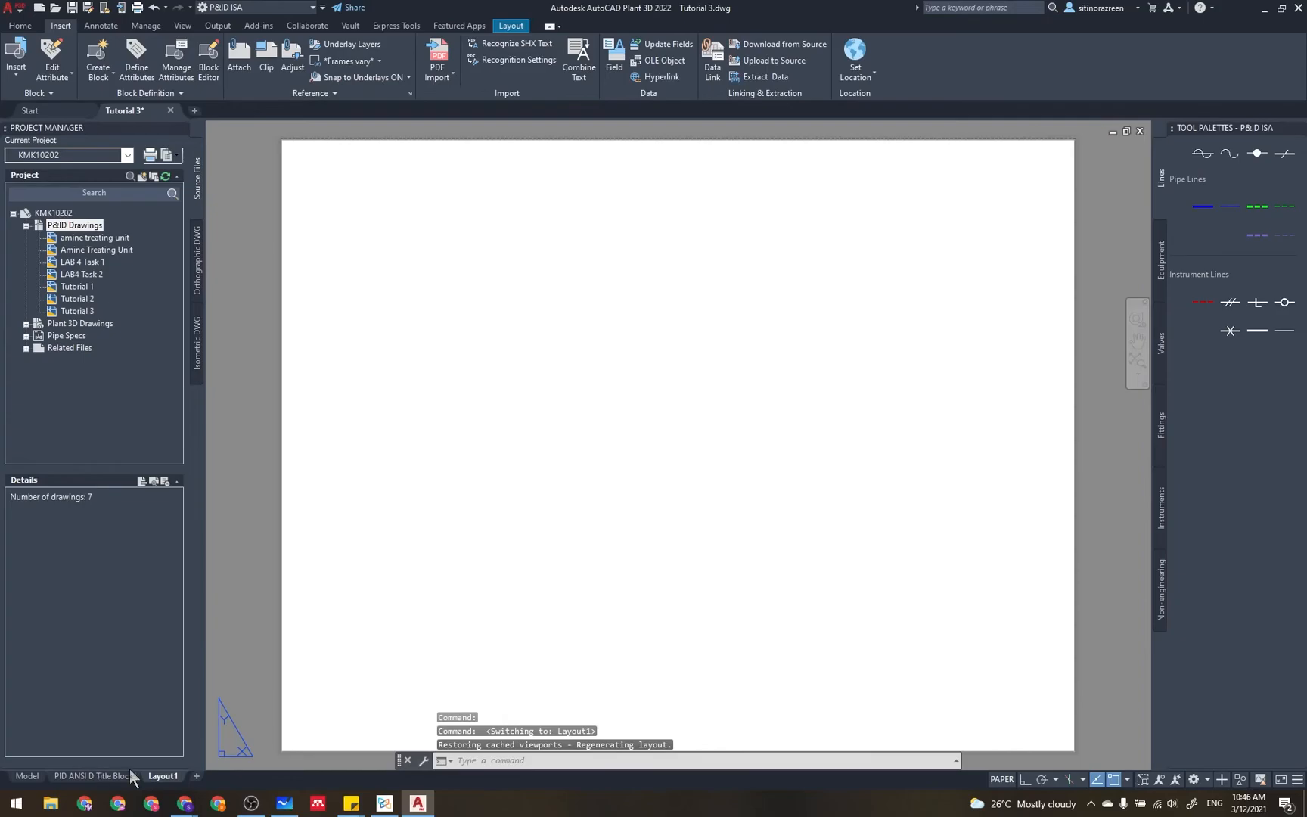
left_click(26, 777)
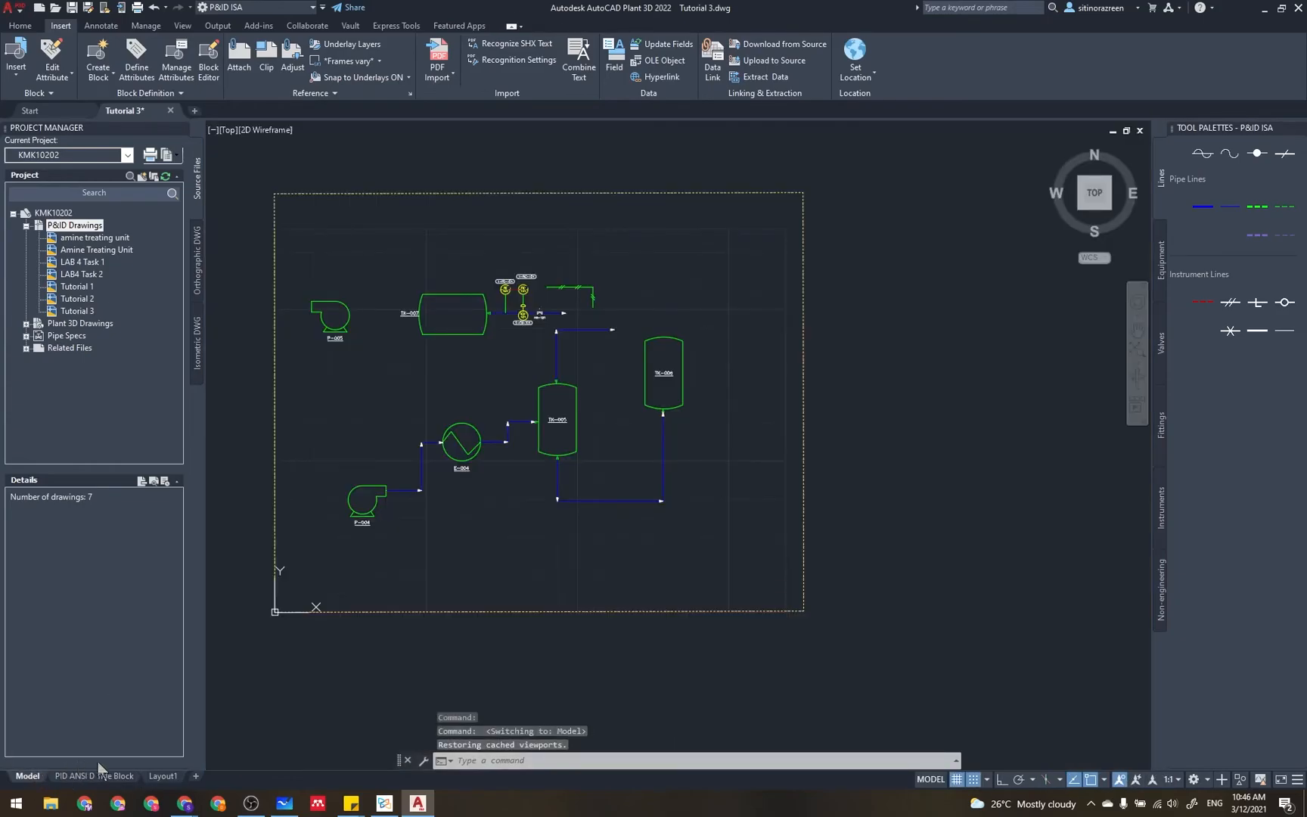
left_click(105, 776)
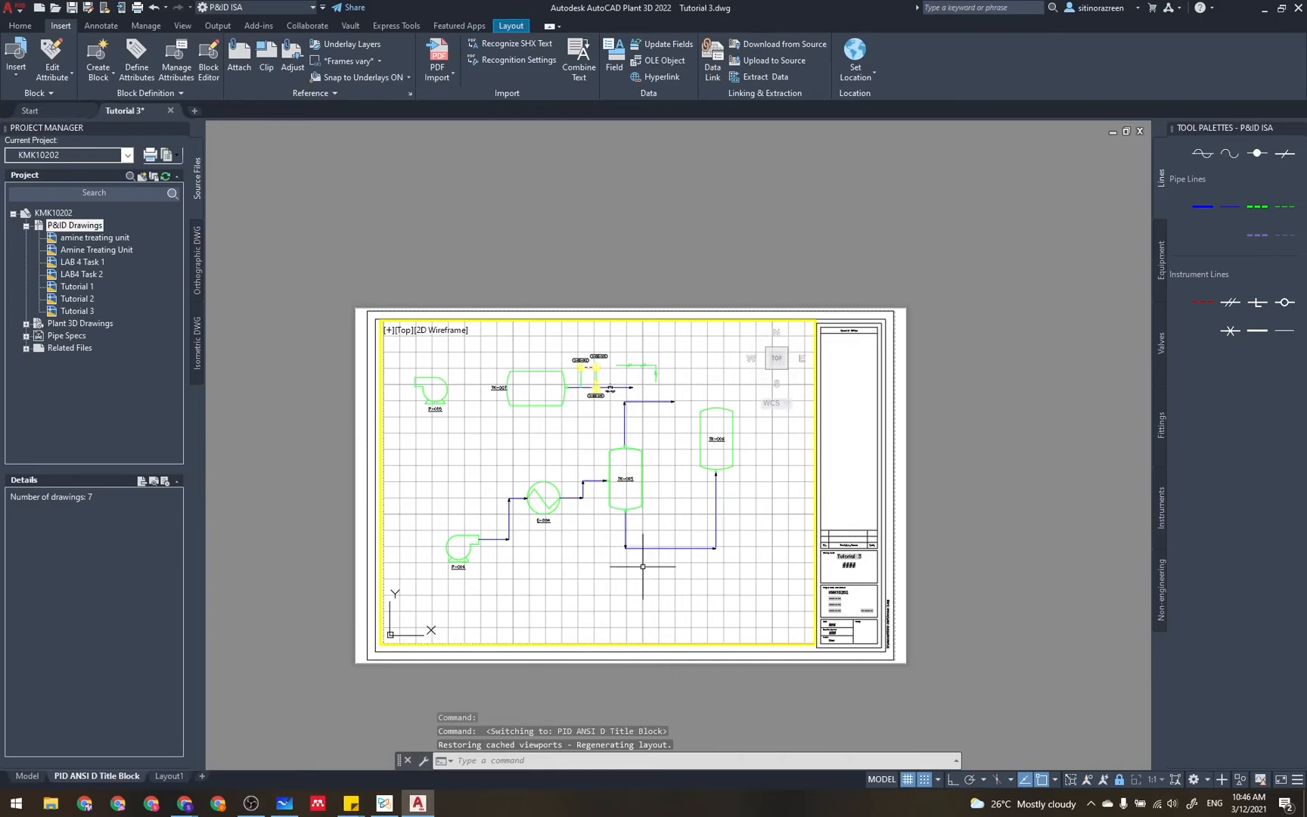
left_click(908, 780)
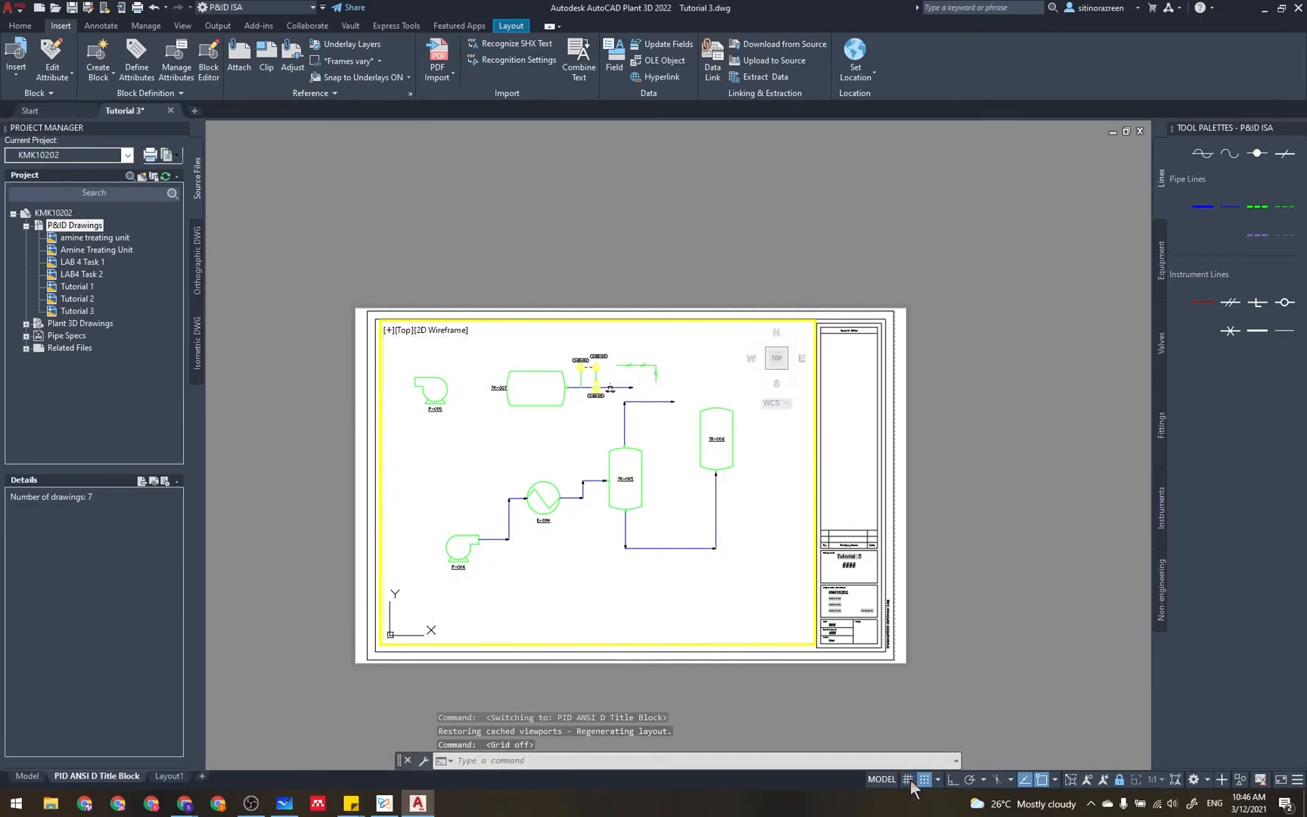
left_click(924, 780)
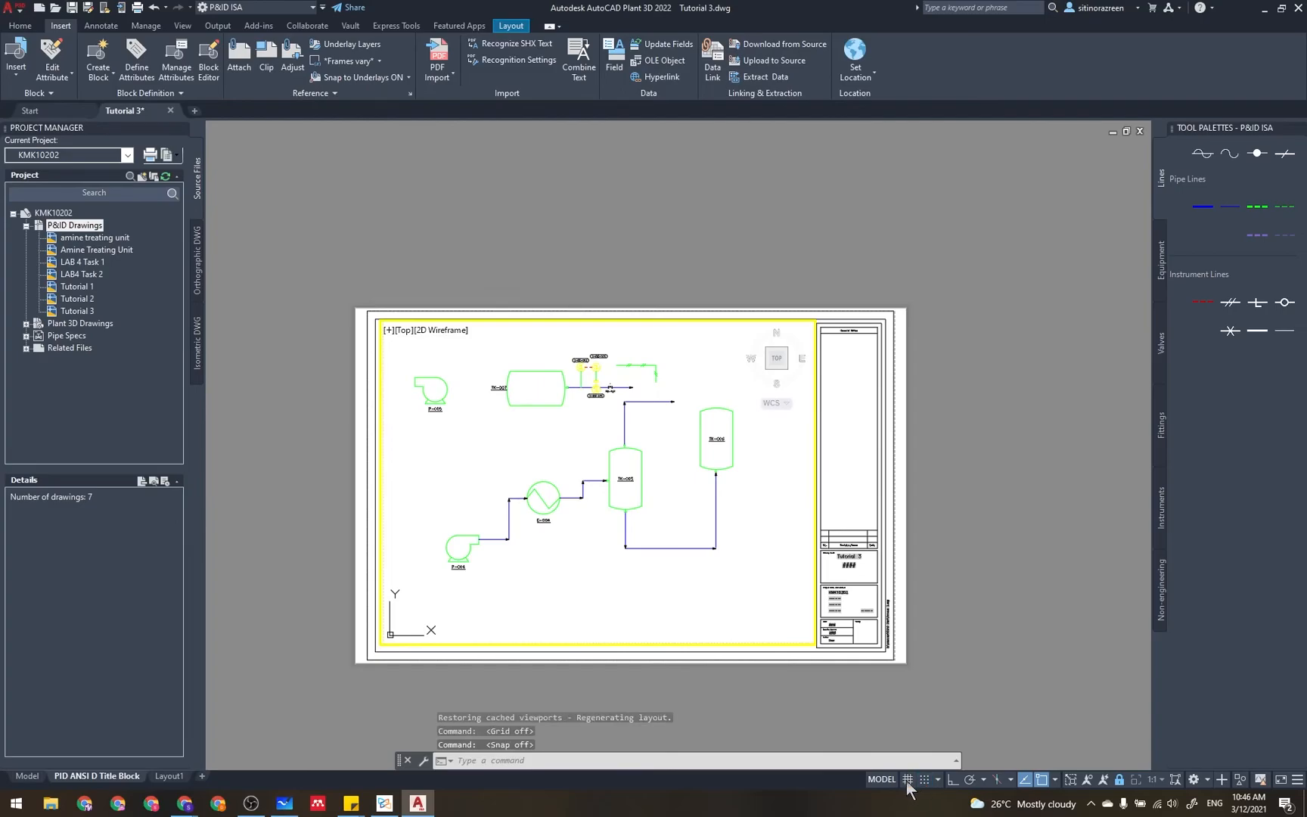
left_click(908, 780)
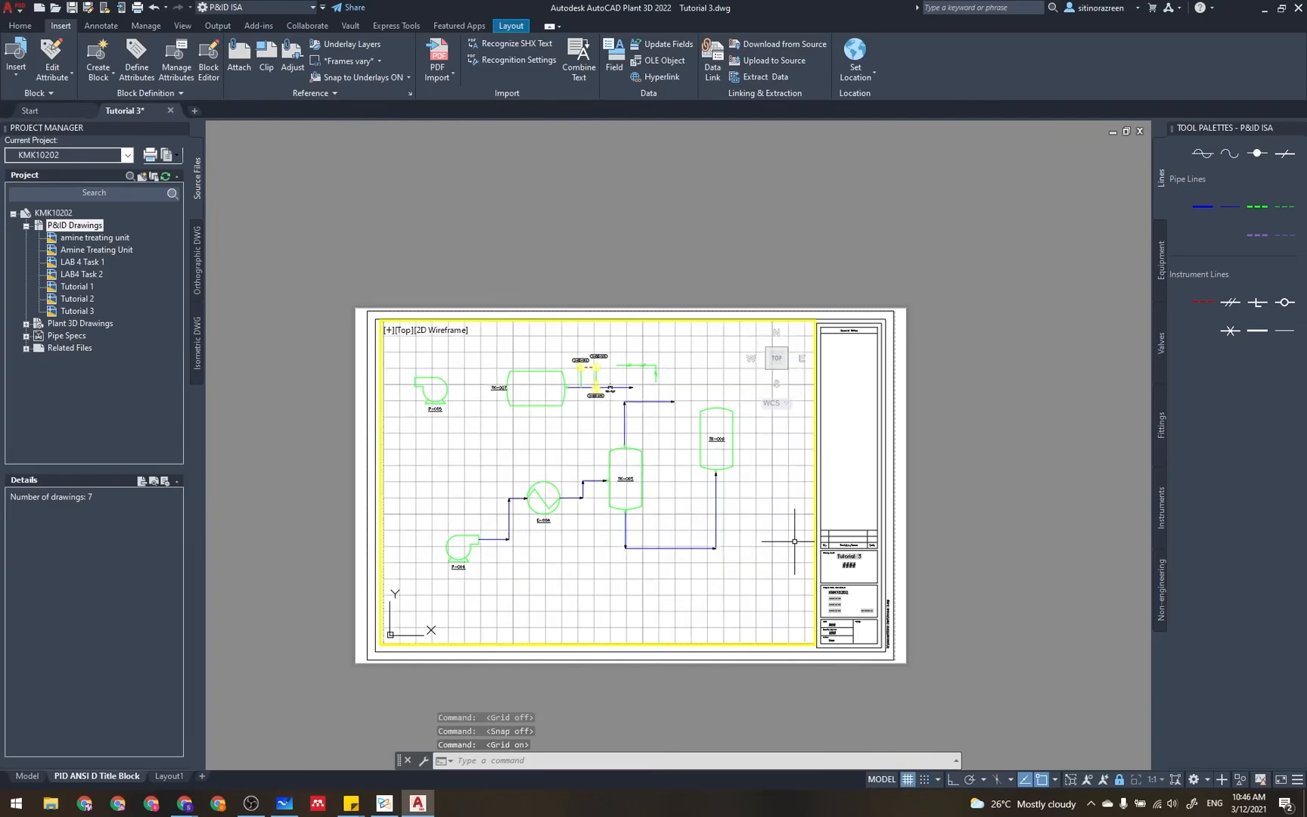
double_click(803, 285)
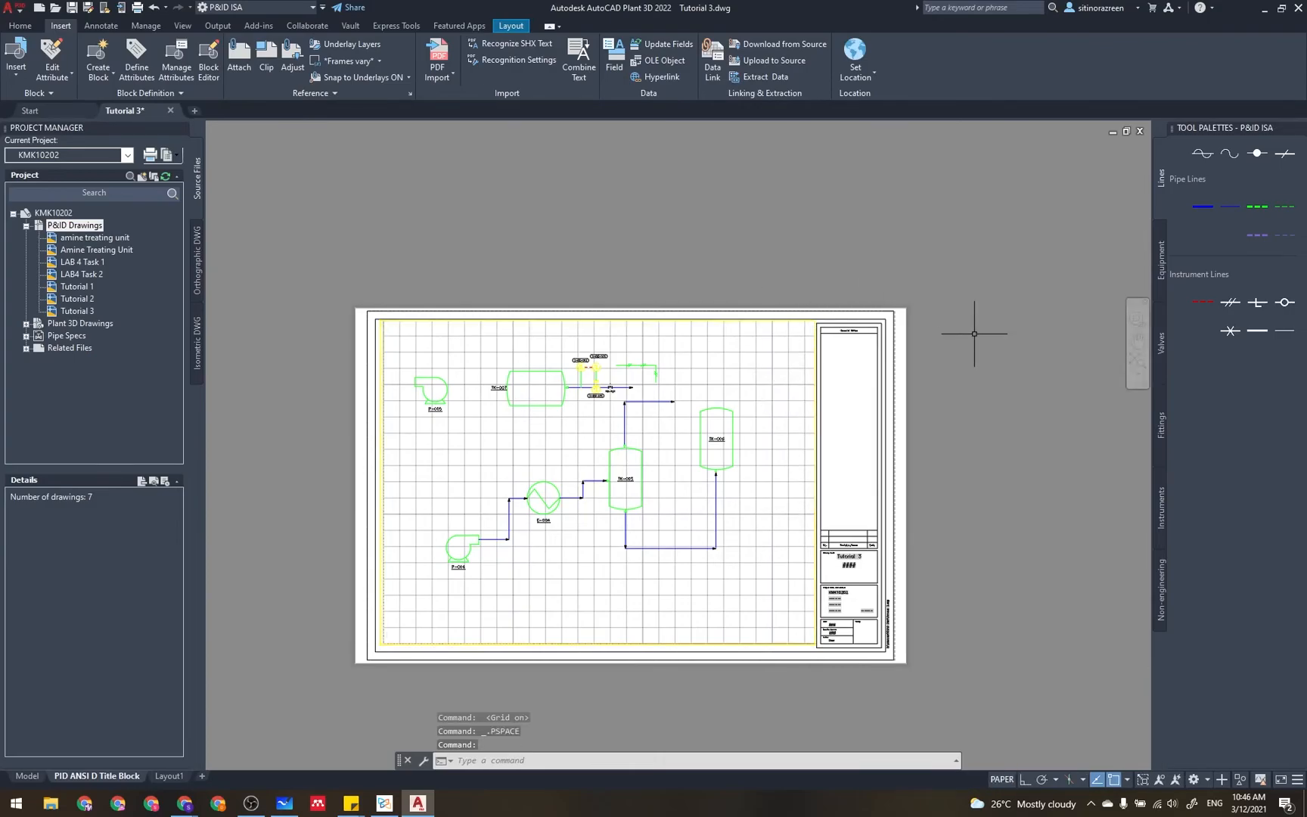
double_click(761, 577)
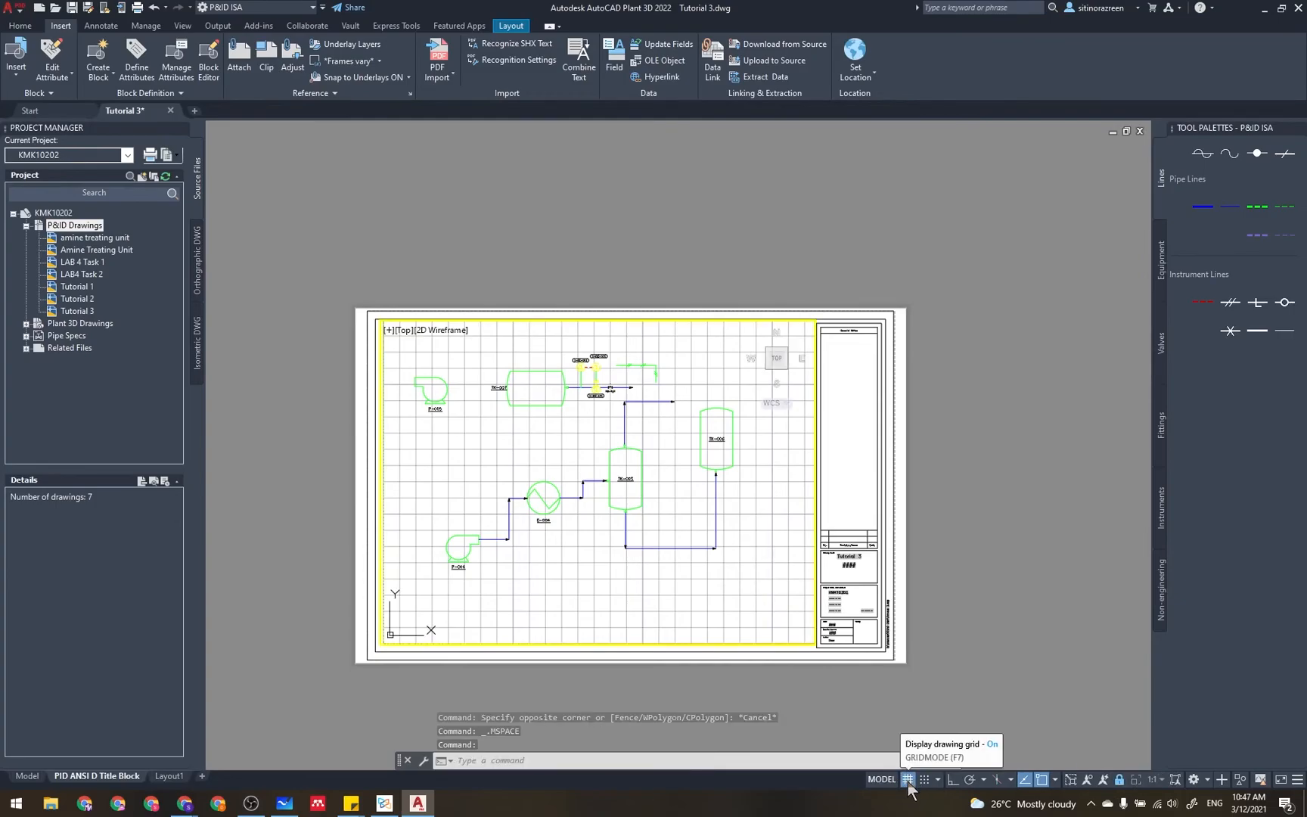
left_click(908, 780)
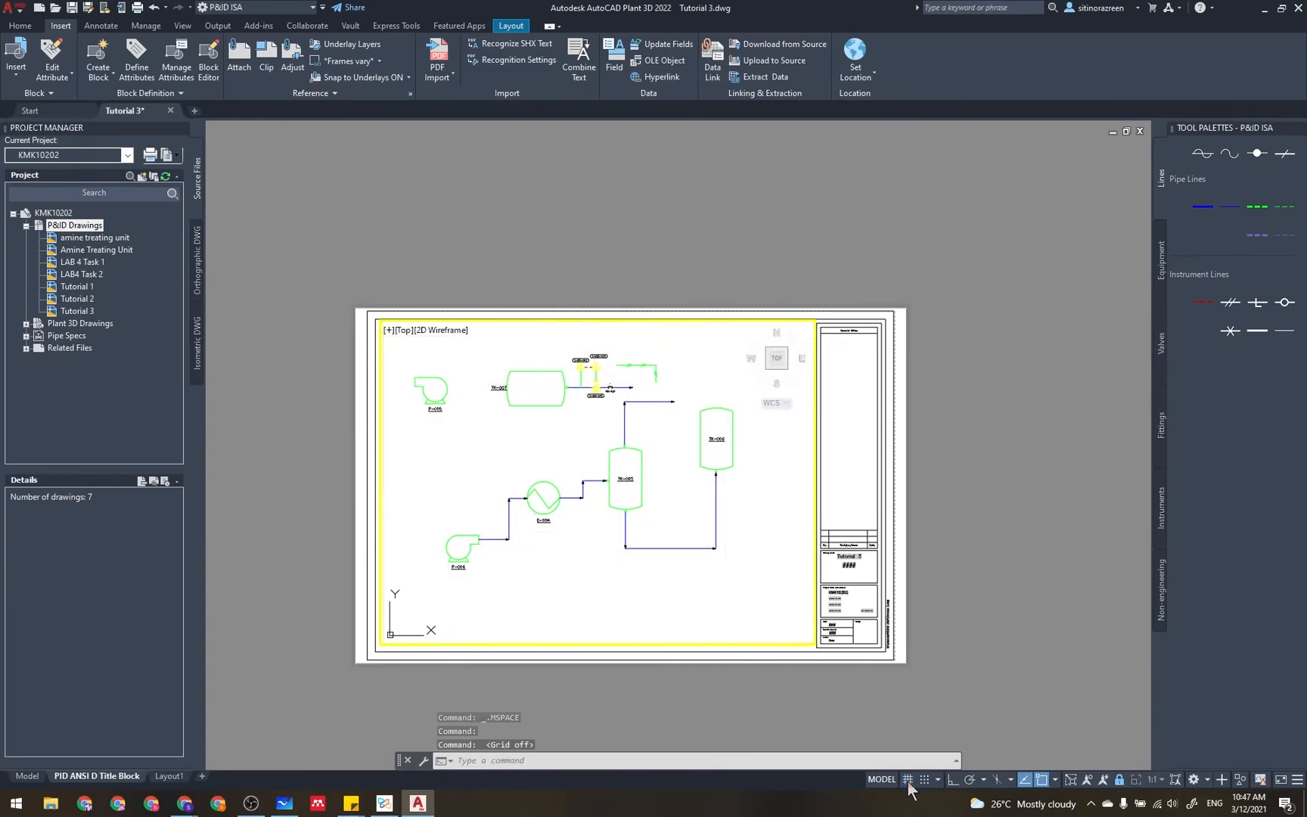
- Reactivate the title block layout's viewport, switch its grid display on and off, and return to paper space
double_click(977, 403)
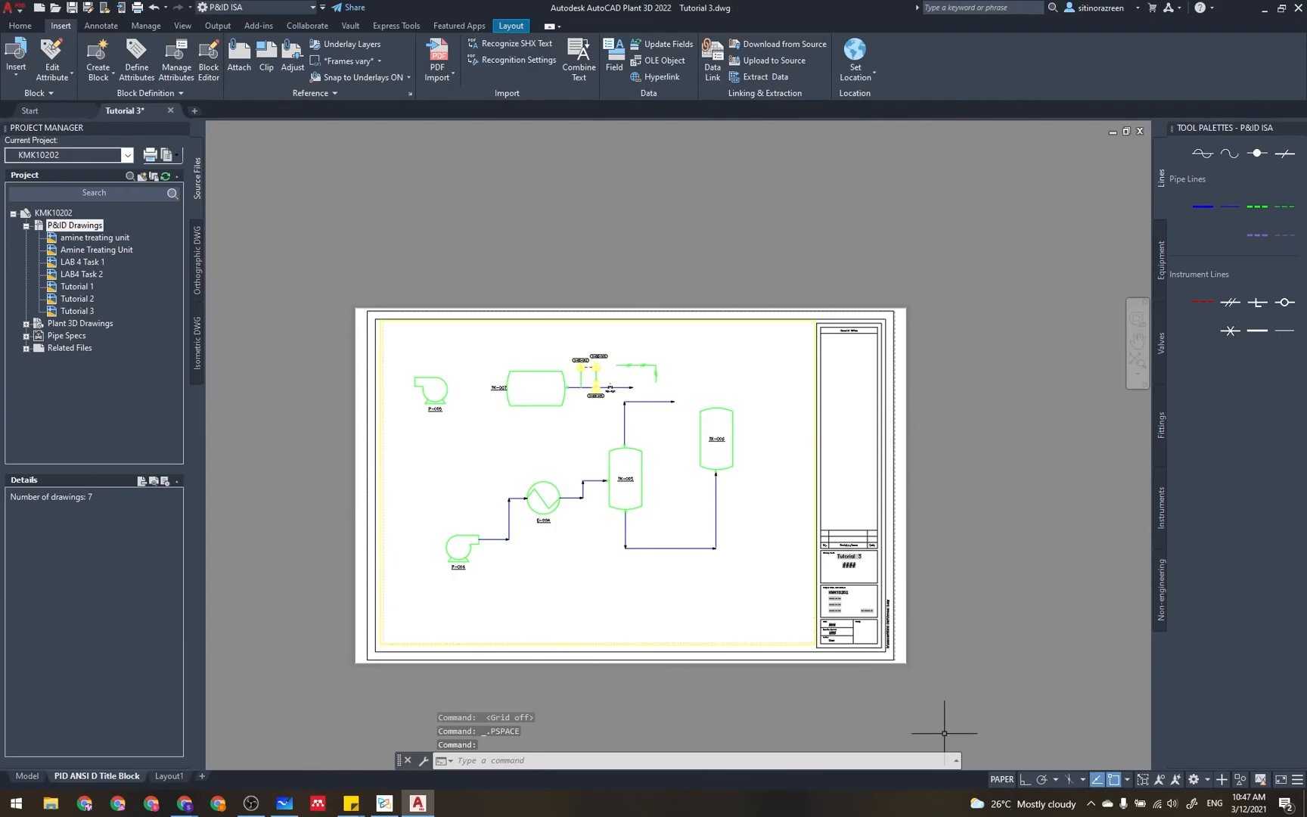
double_click(774, 486)
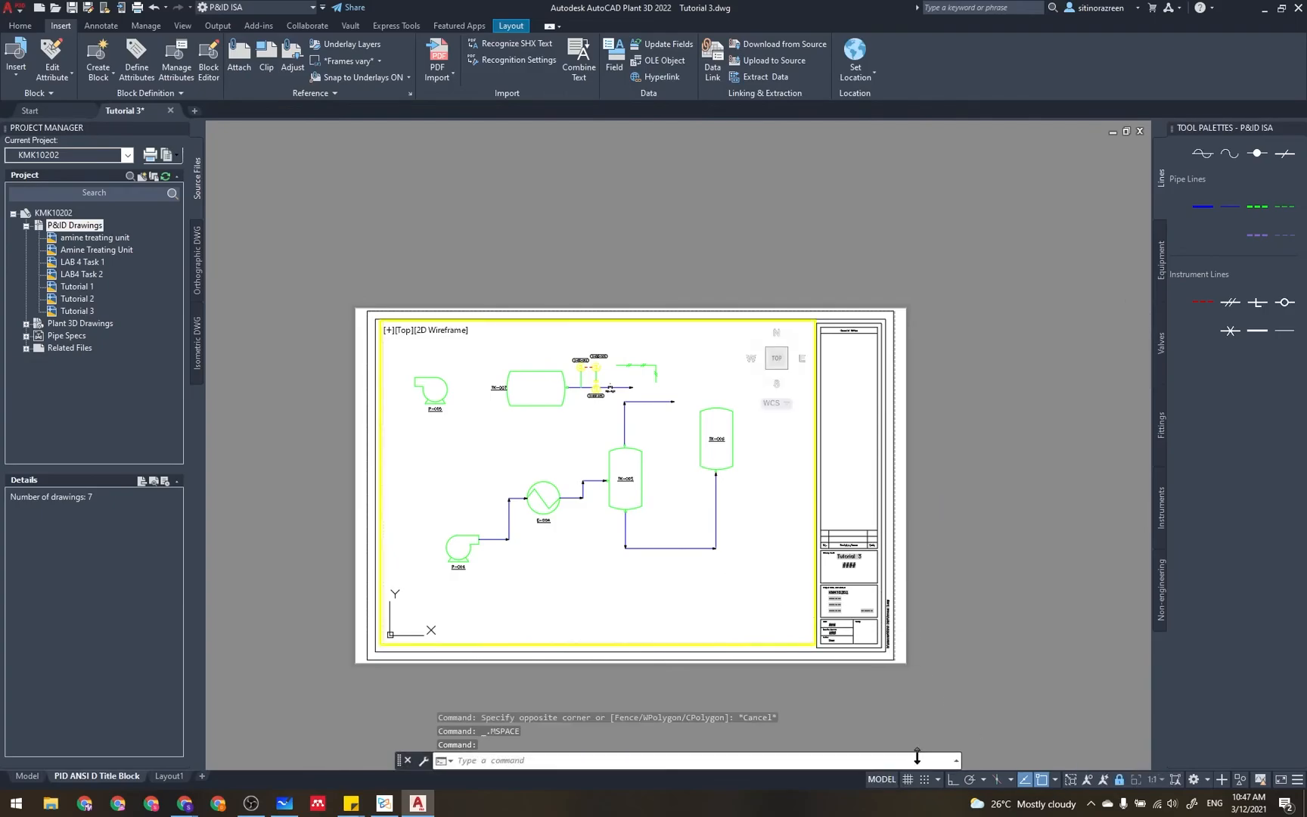
left_click(908, 780)
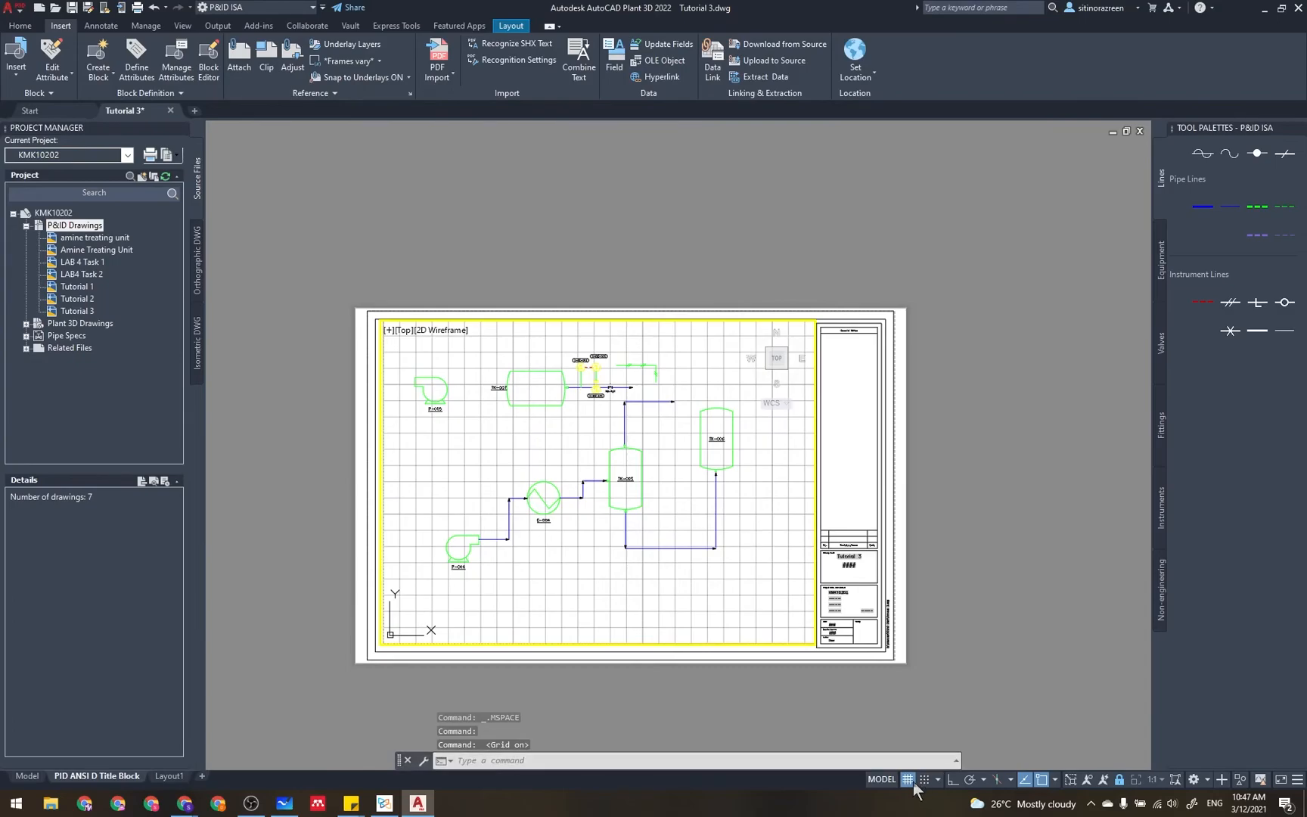
left_click(910, 782)
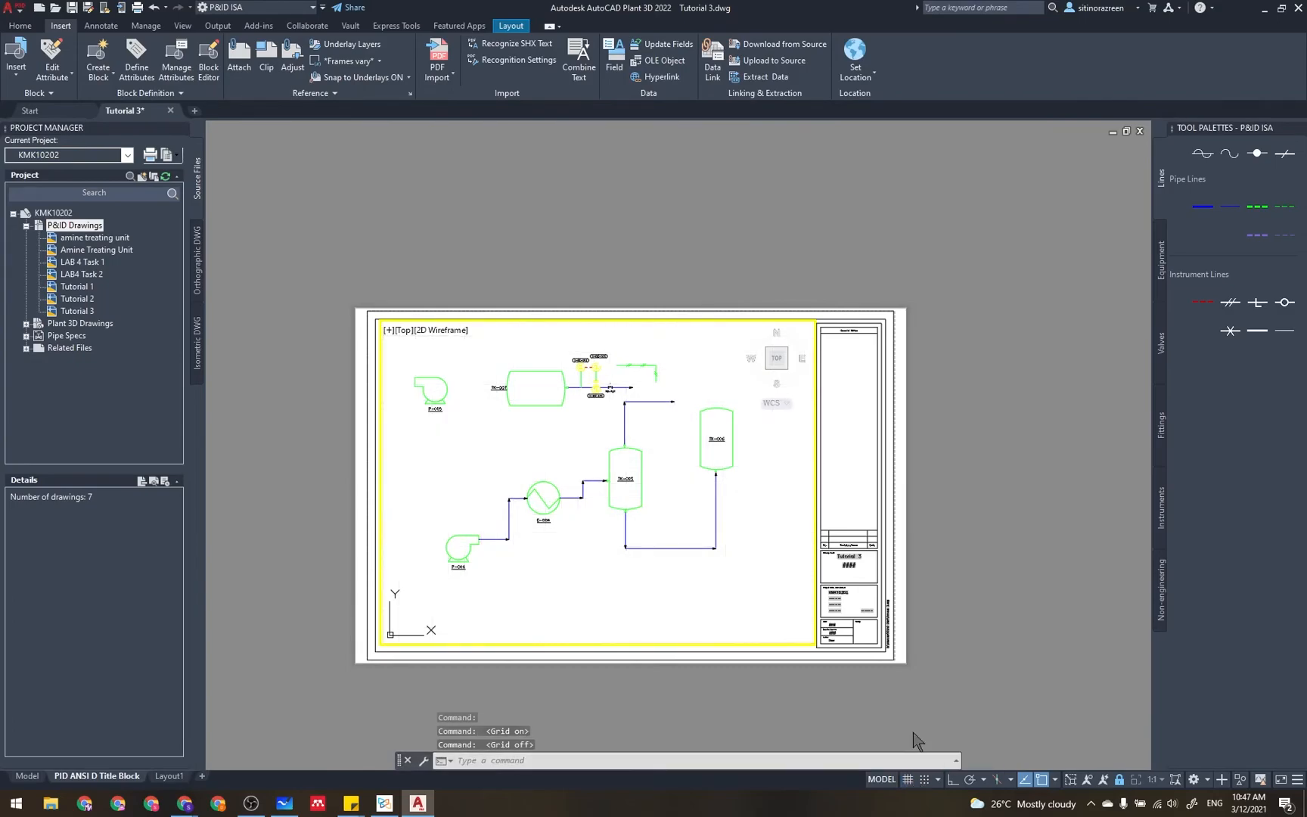
double_click(978, 456)
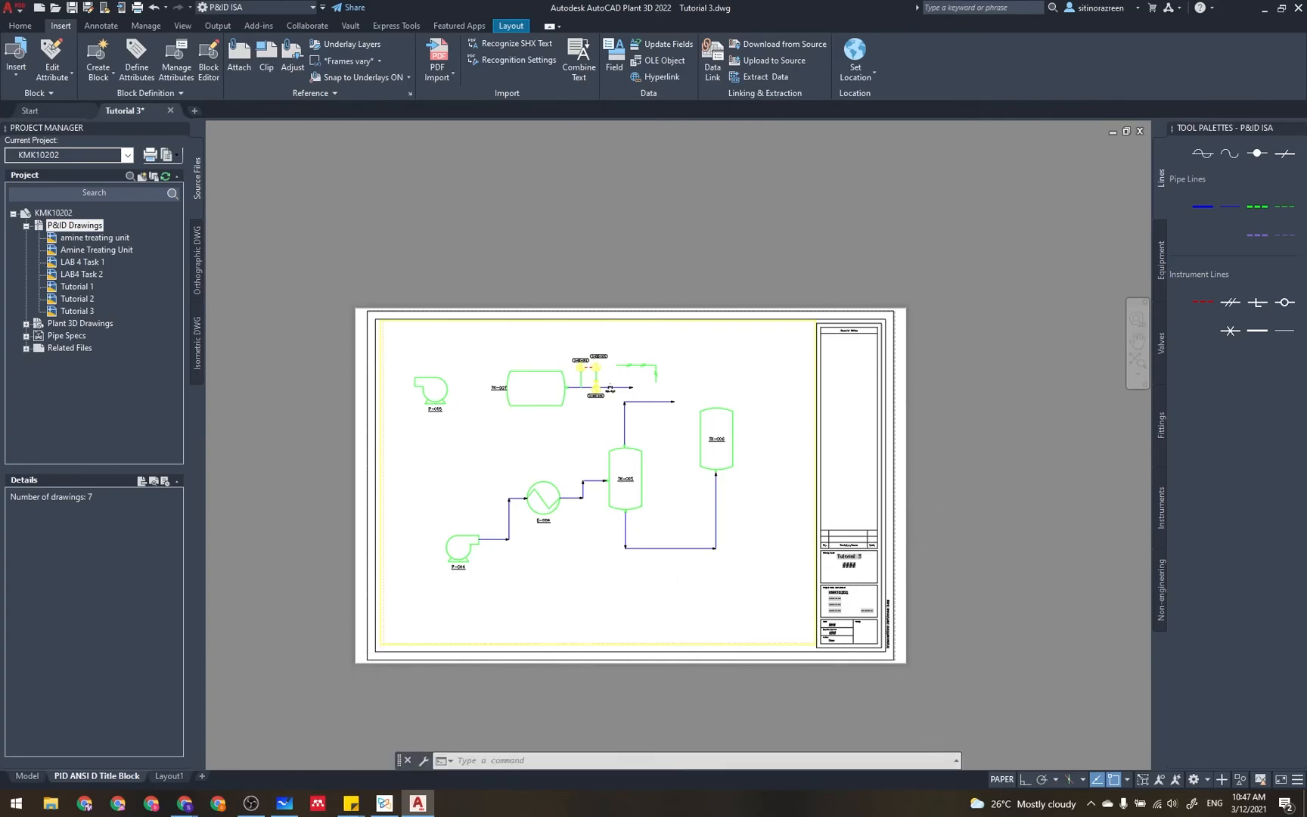
- Turn on snap mode in the title block layout's viewport with the grid hidden, and return to paper space
double_click(782, 529)
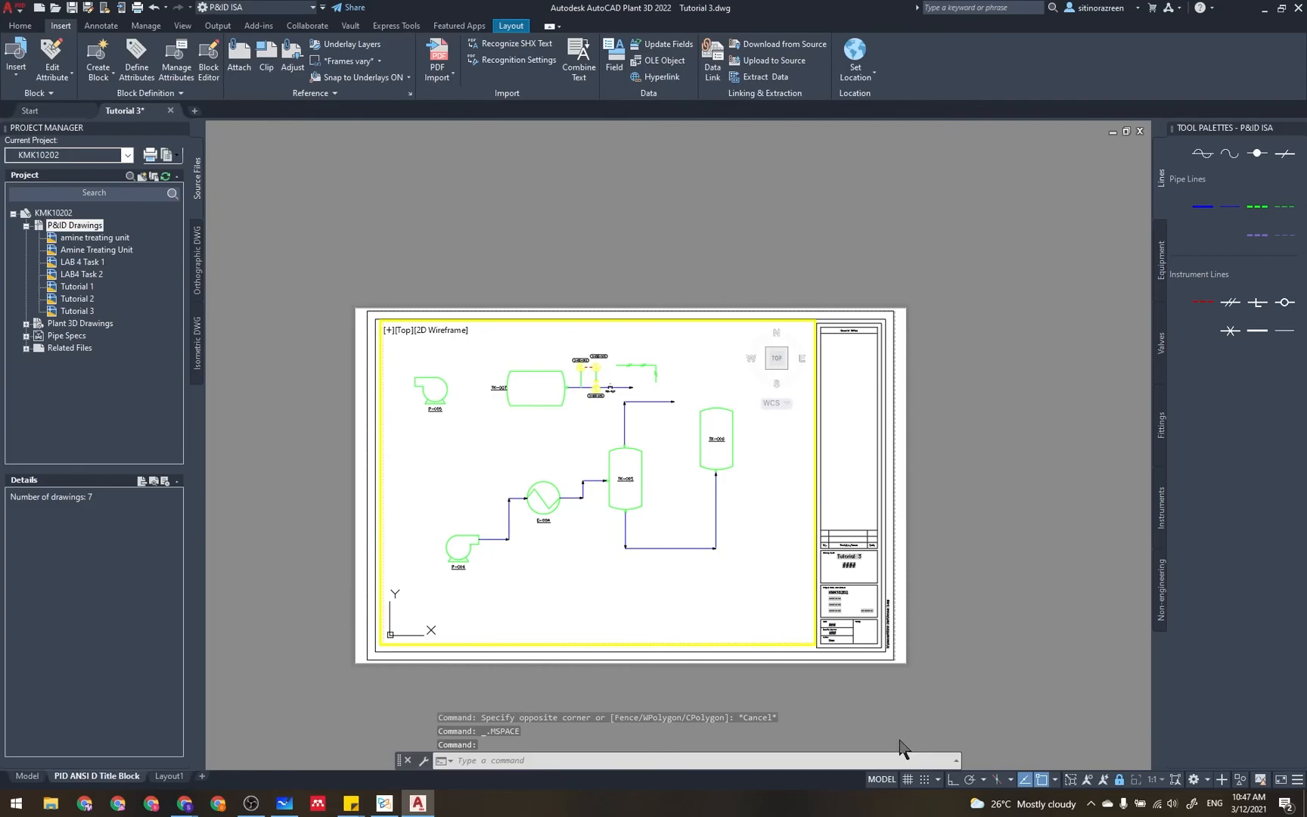
left_click(908, 779)
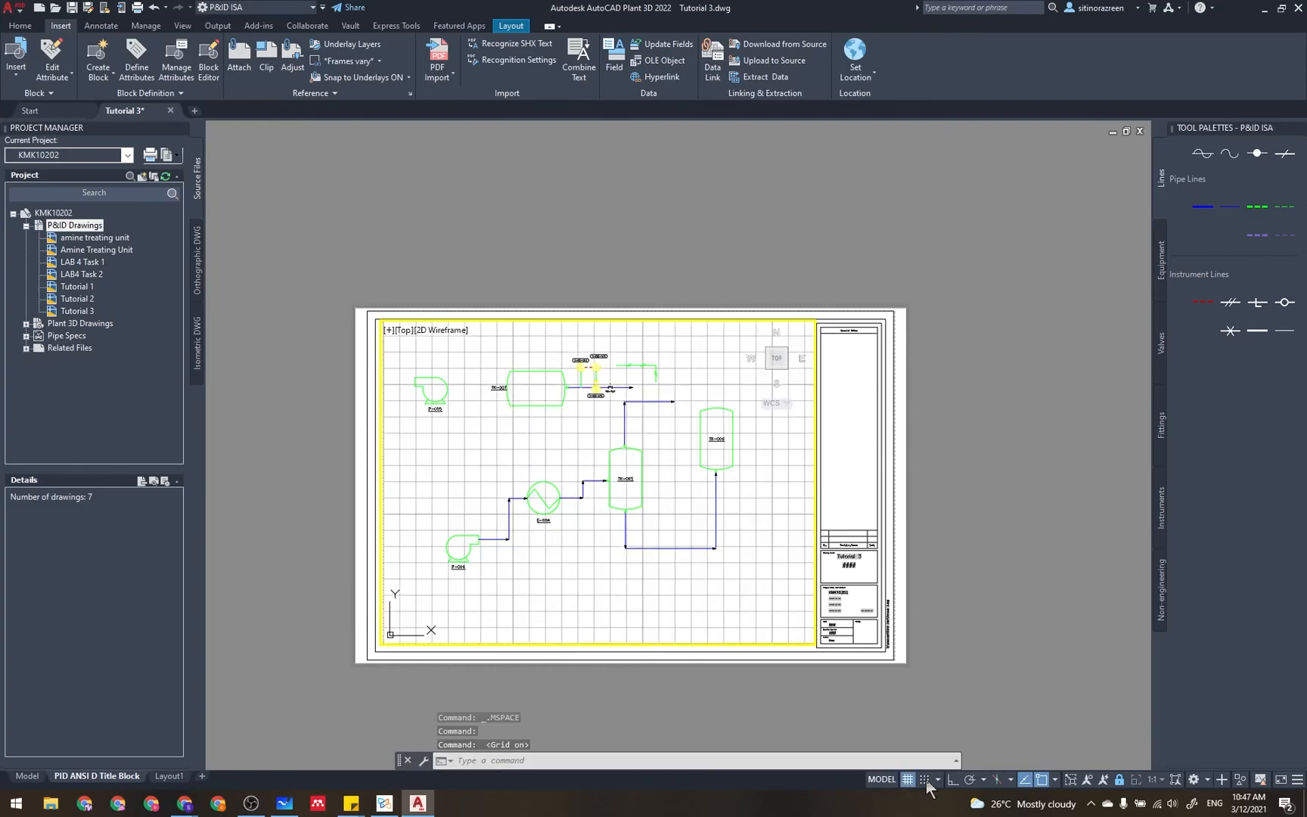
left_click(924, 779)
left_click(907, 780)
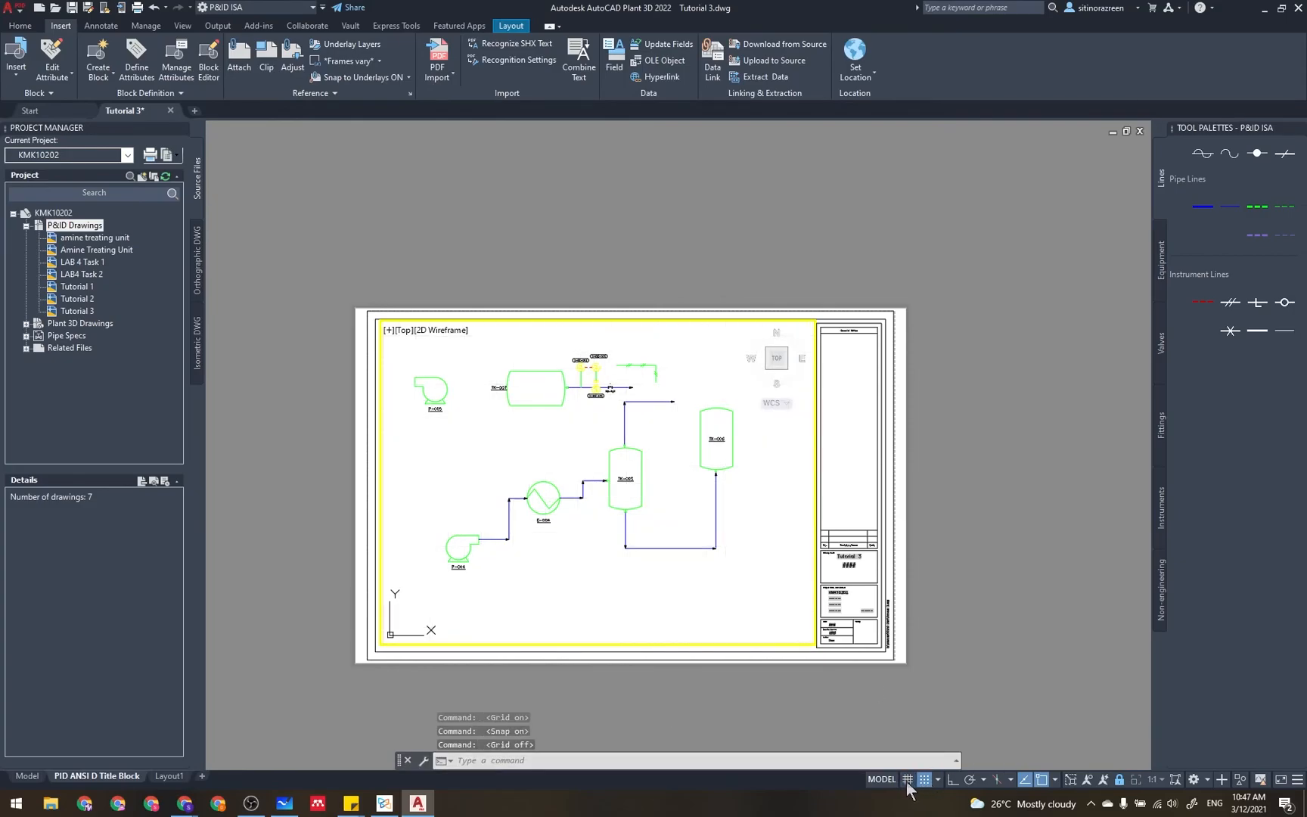
left_click(909, 781)
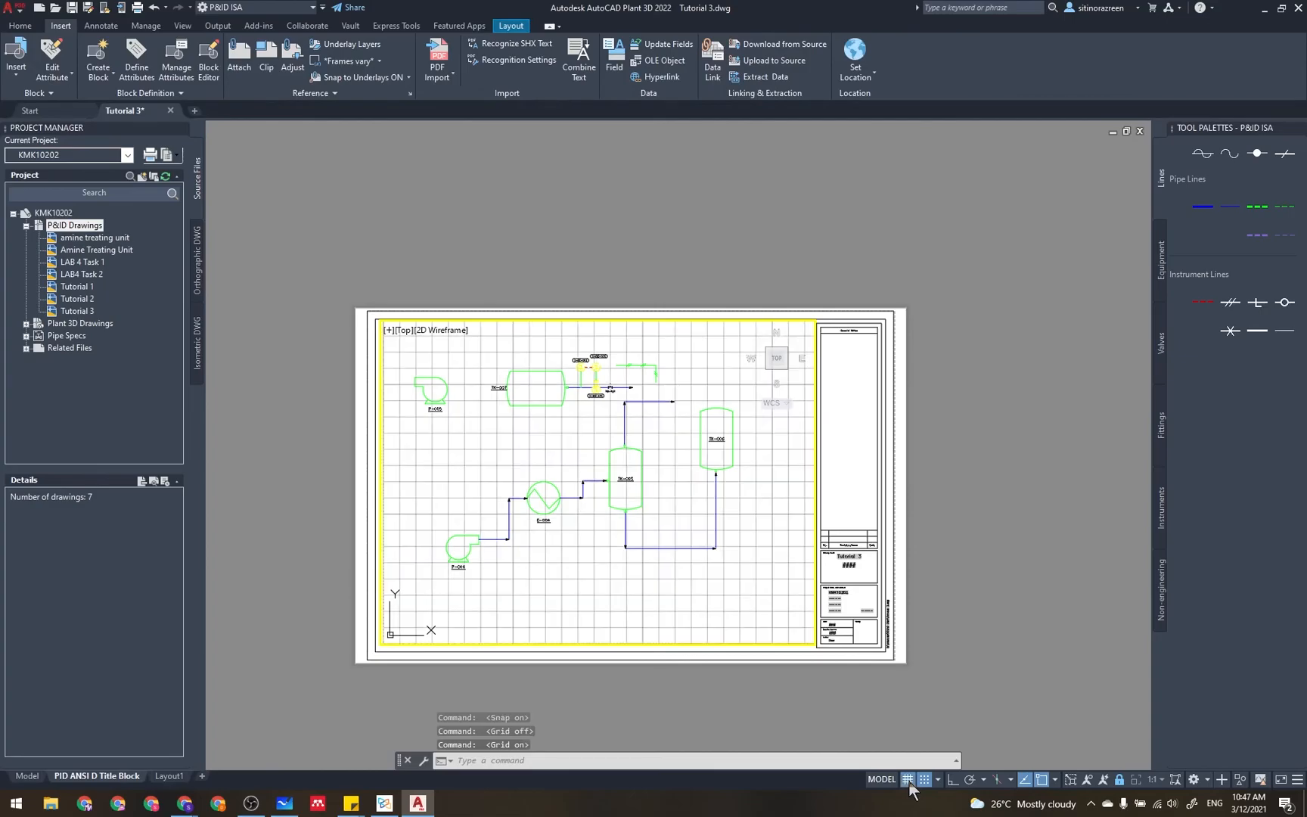
left_click(908, 780)
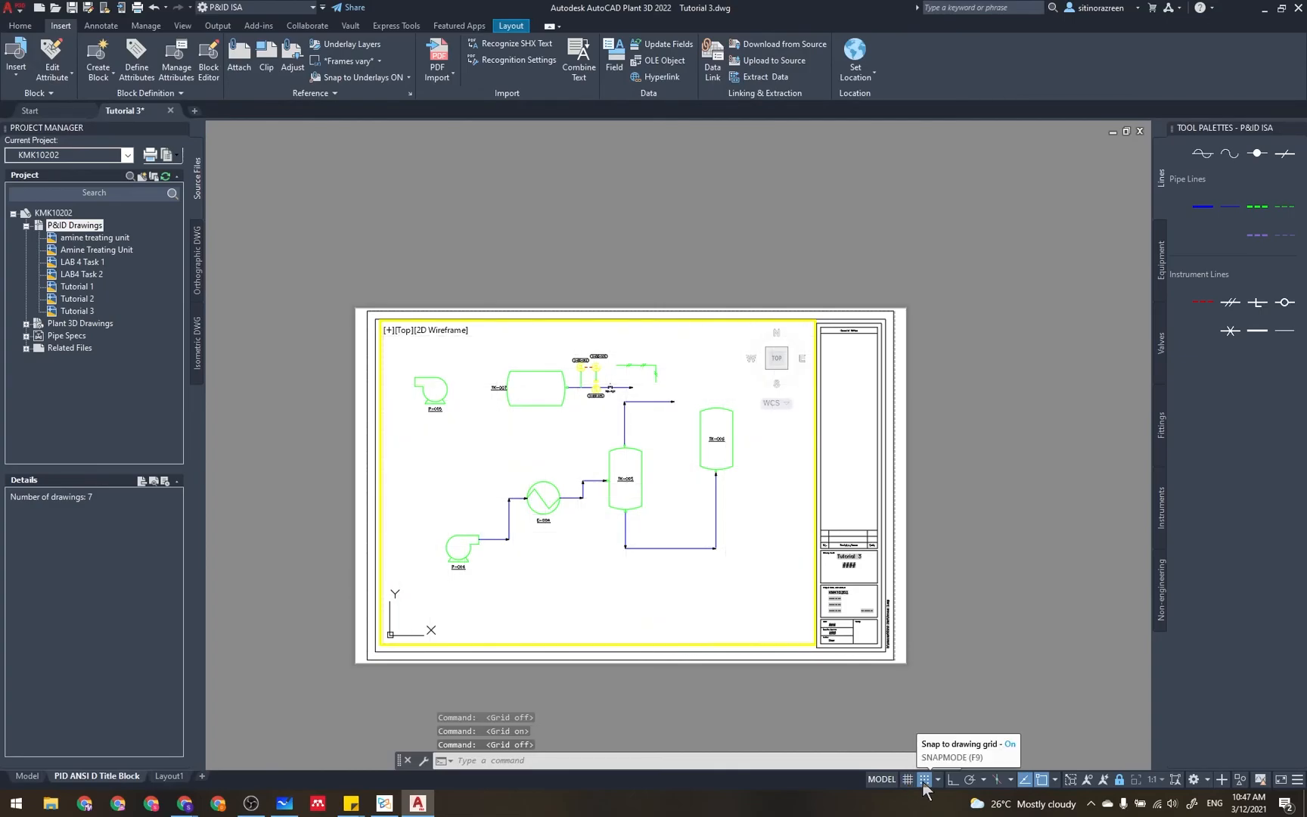
double_click(1019, 579)
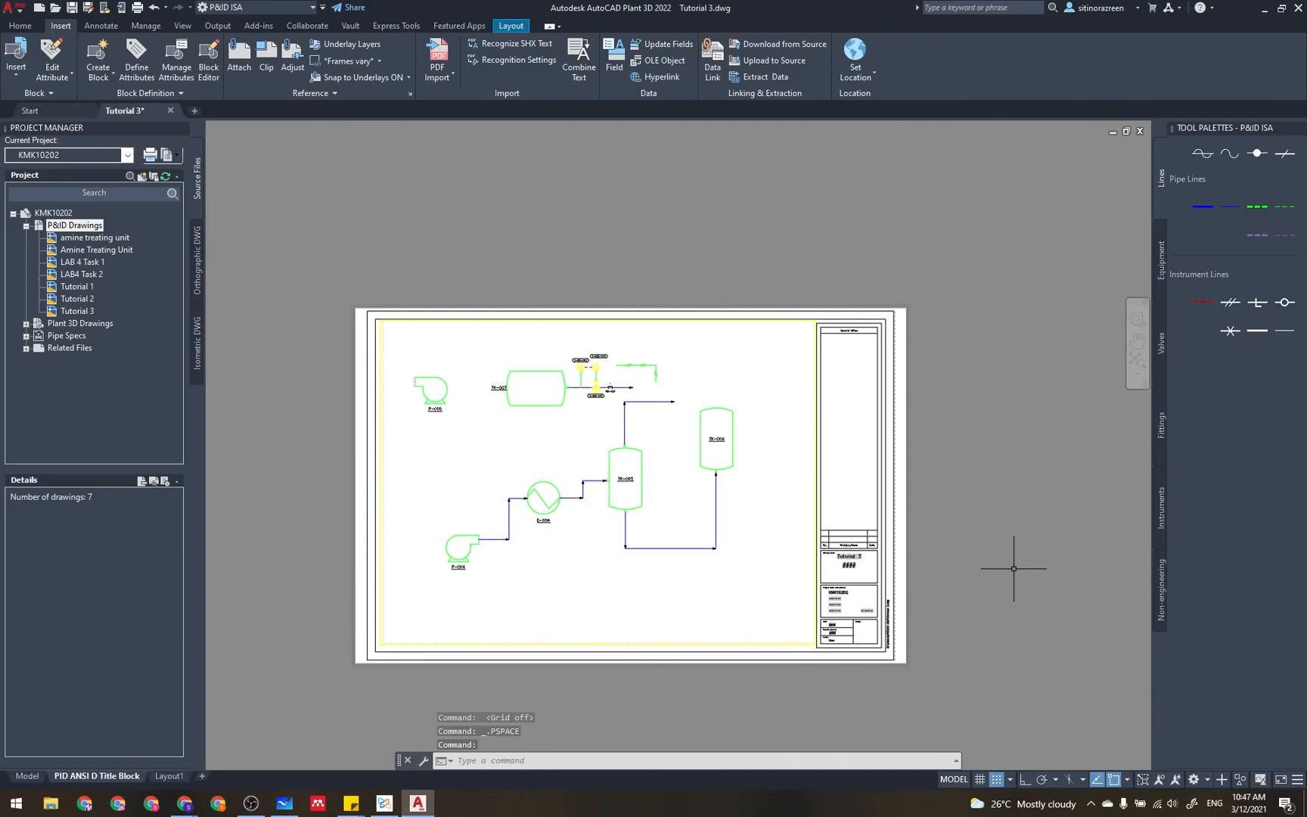
- View Layout1 and the PID ANSI D Title Block layout, and return to model space
left_click(170, 777)
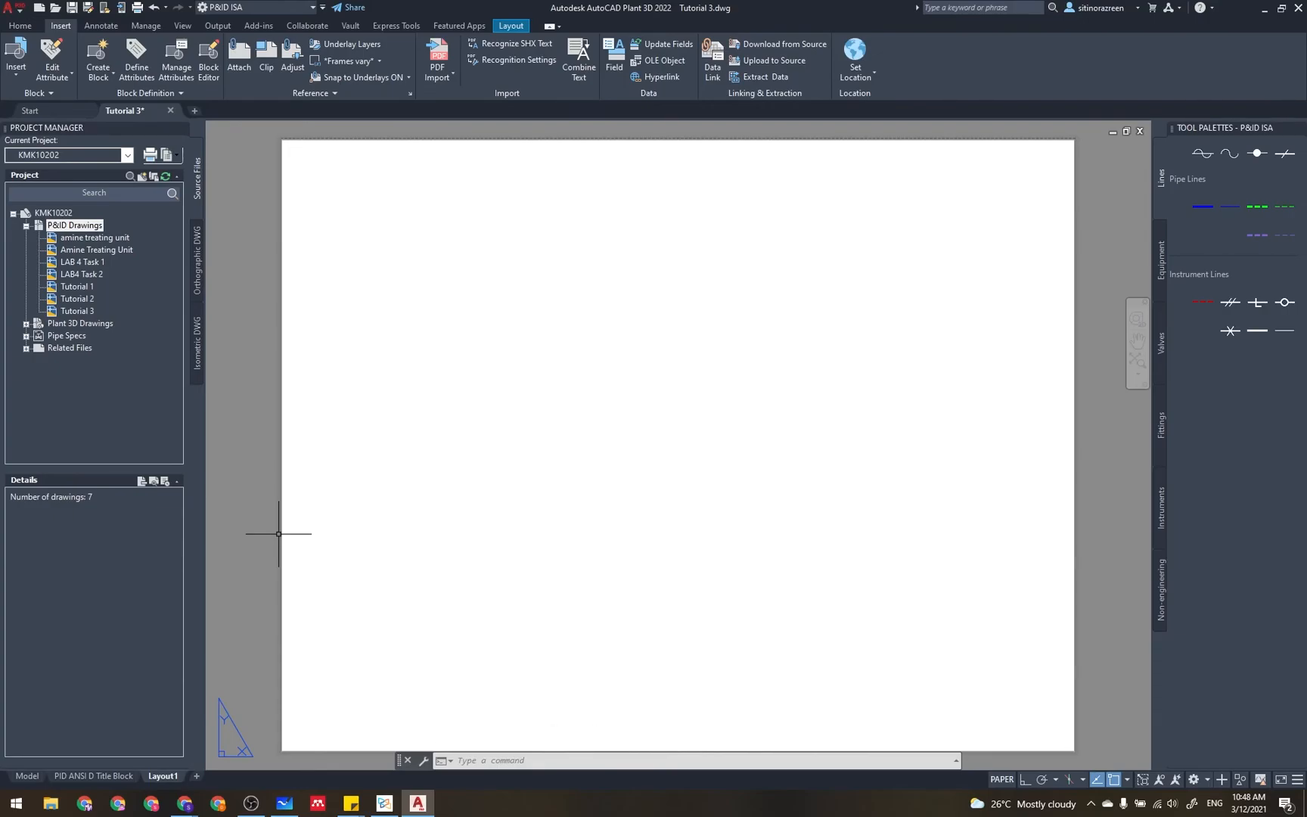
left_click(91, 777)
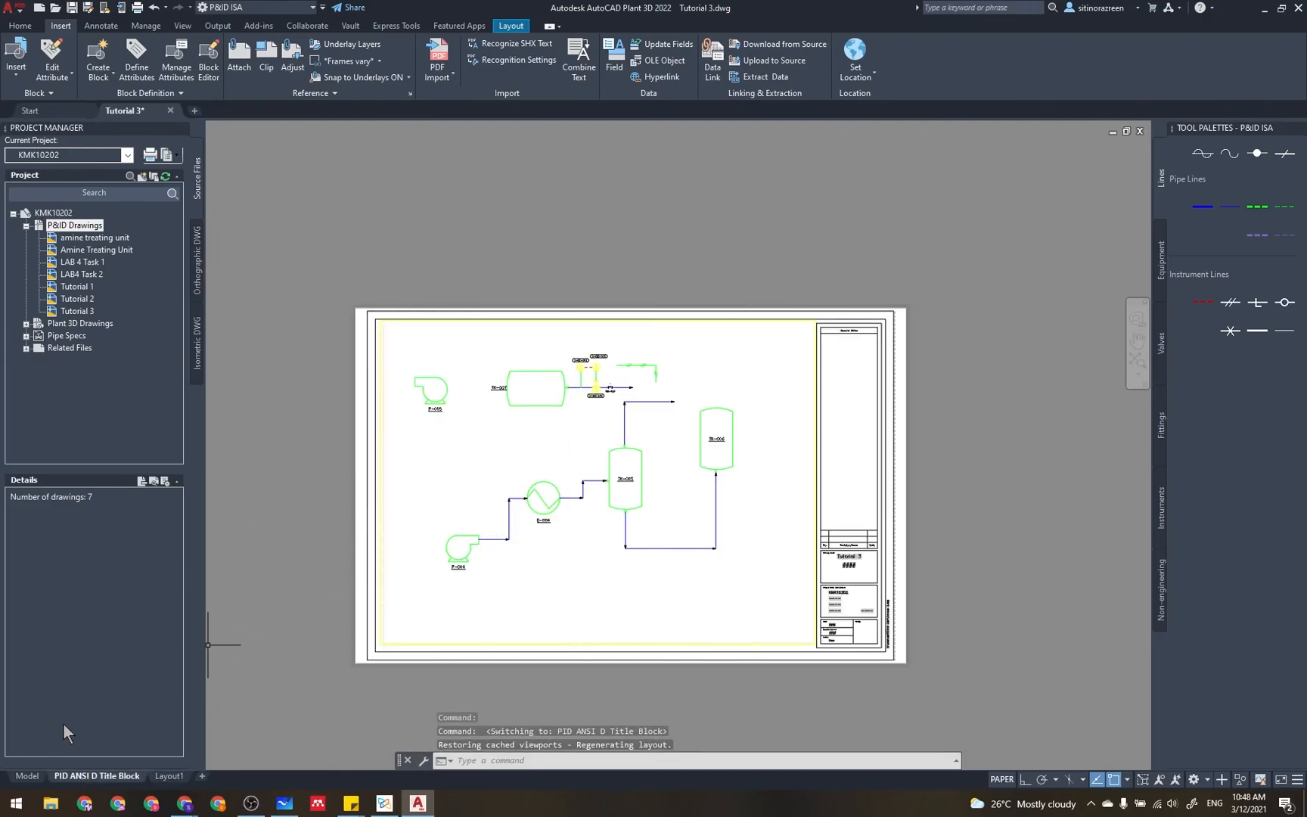
left_click(28, 776)
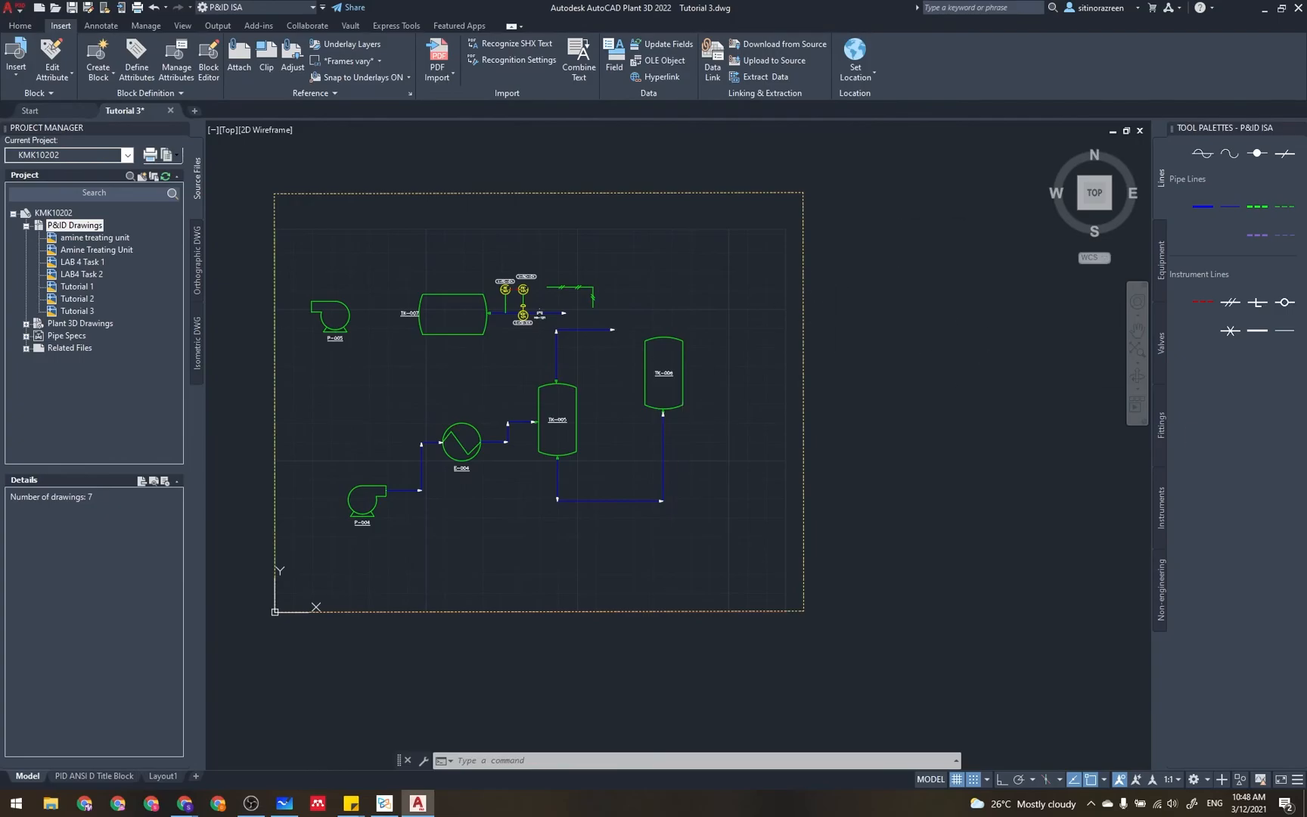
- Switch to the lab manual in the PDF reader and find the start of the Lab 4 Task 2 procedure
left_click(393, 798)
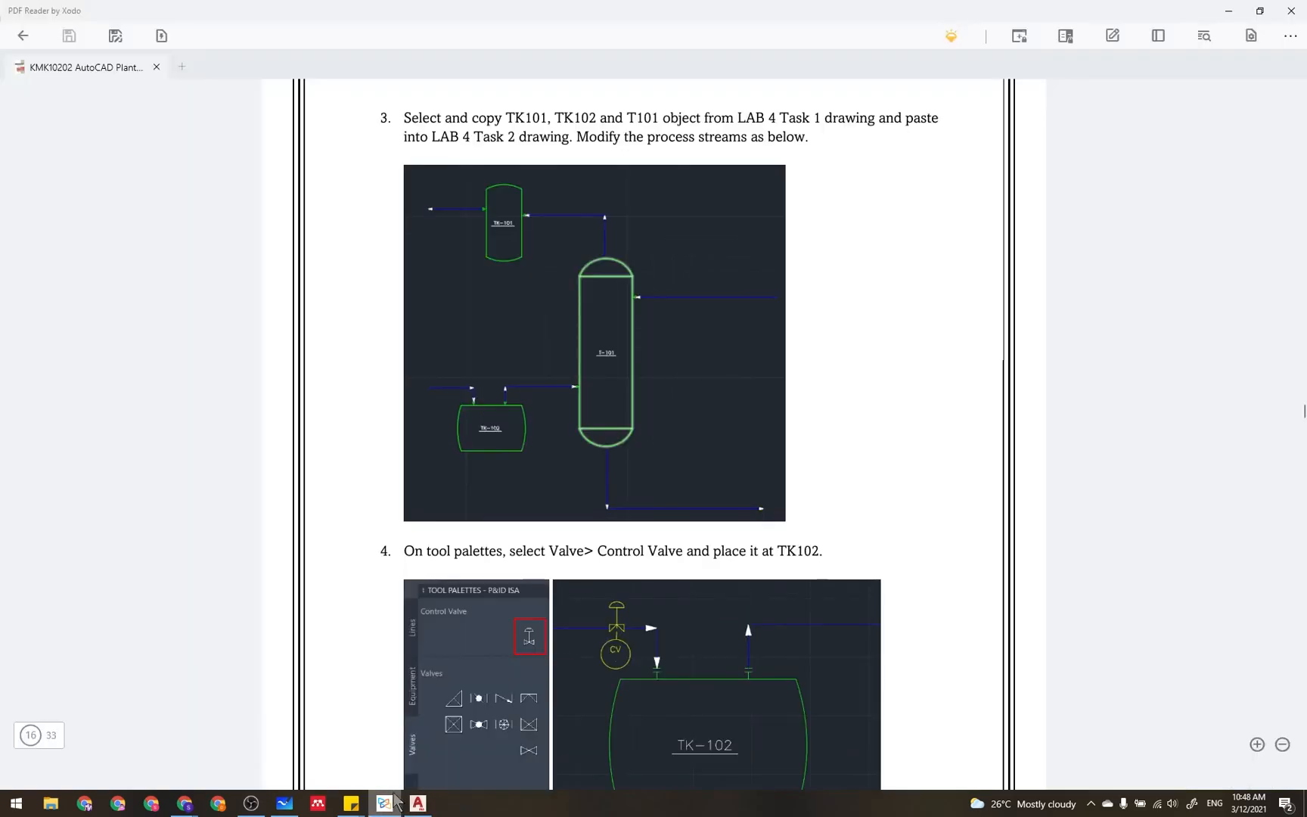
scroll(718, 578, "down", 15)
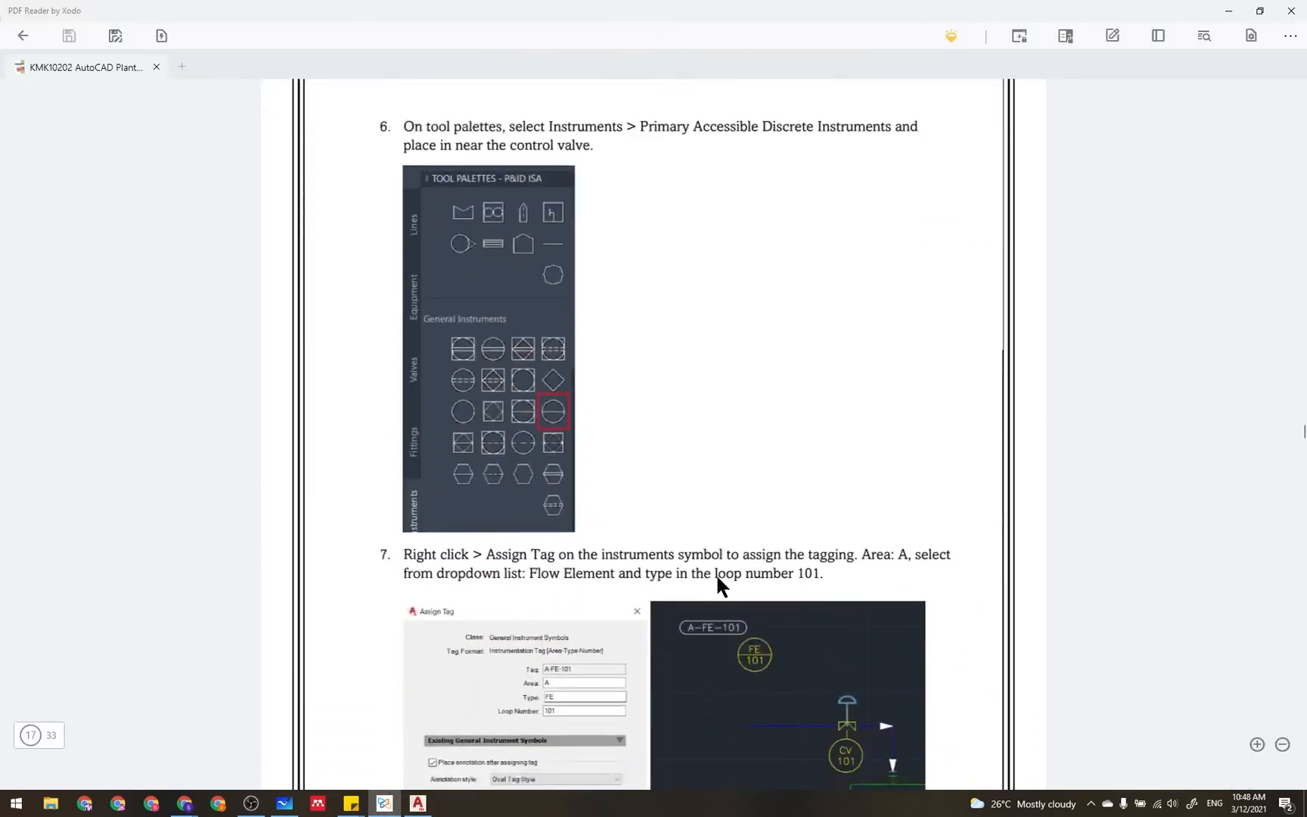
scroll(717, 577, "down", 4)
scroll(718, 577, "down", 6)
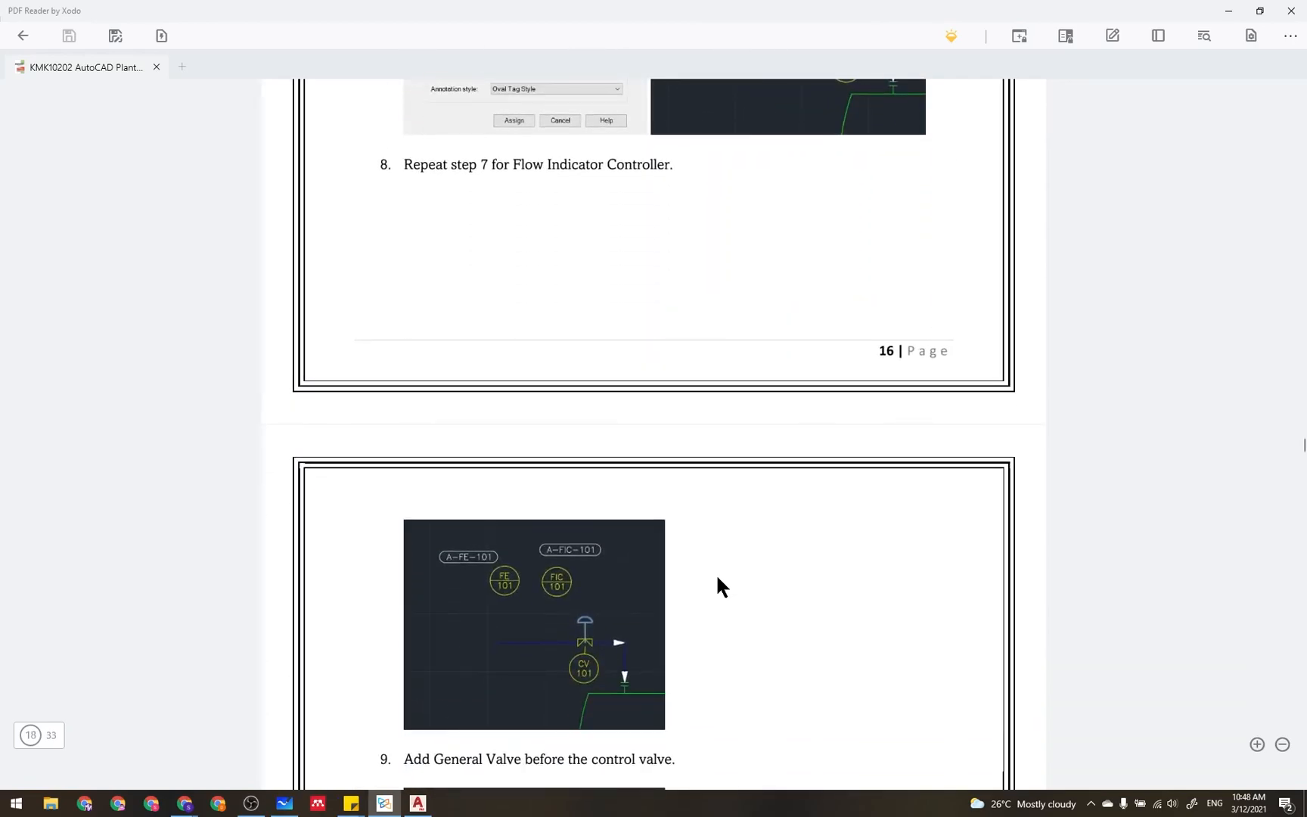
scroll(716, 573, "up", 20)
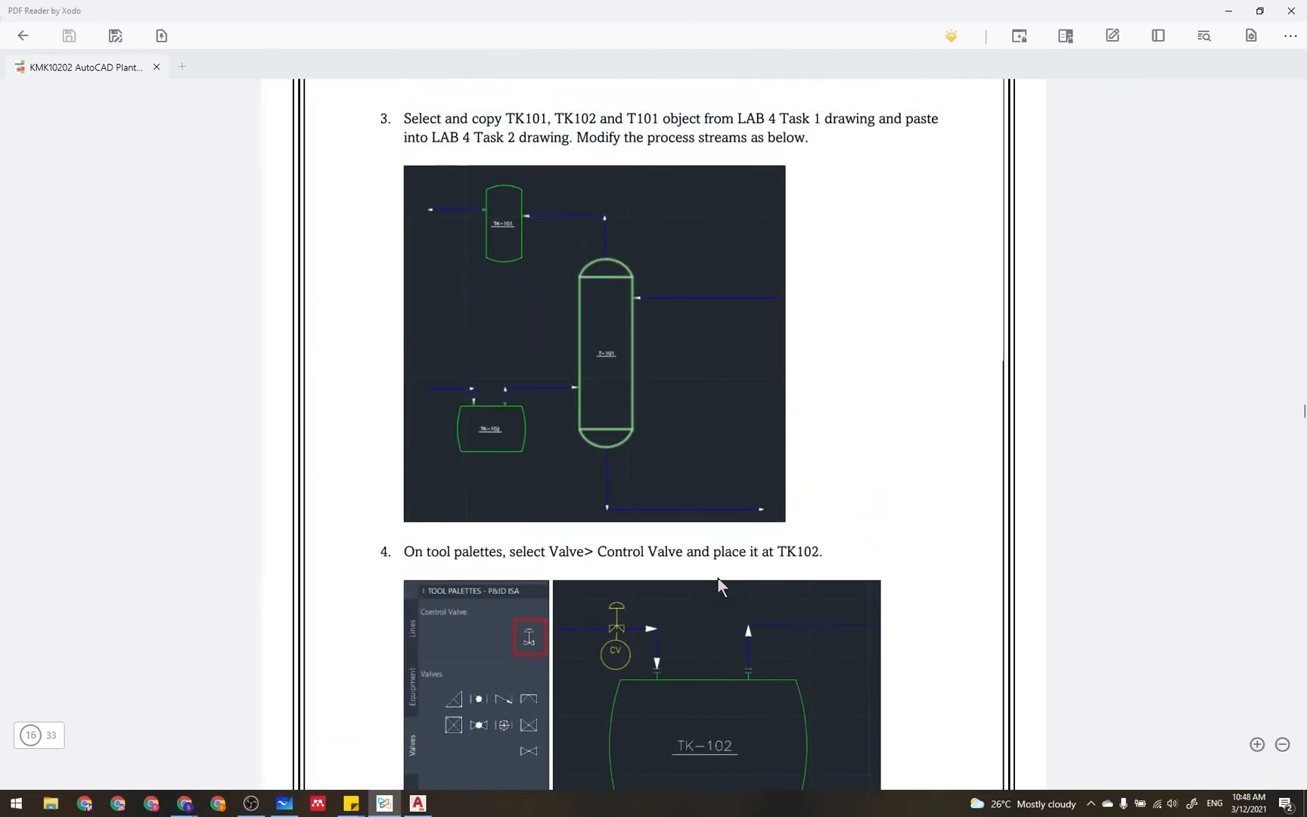
scroll(718, 578, "down", 5)
scroll(716, 573, "up", 12)
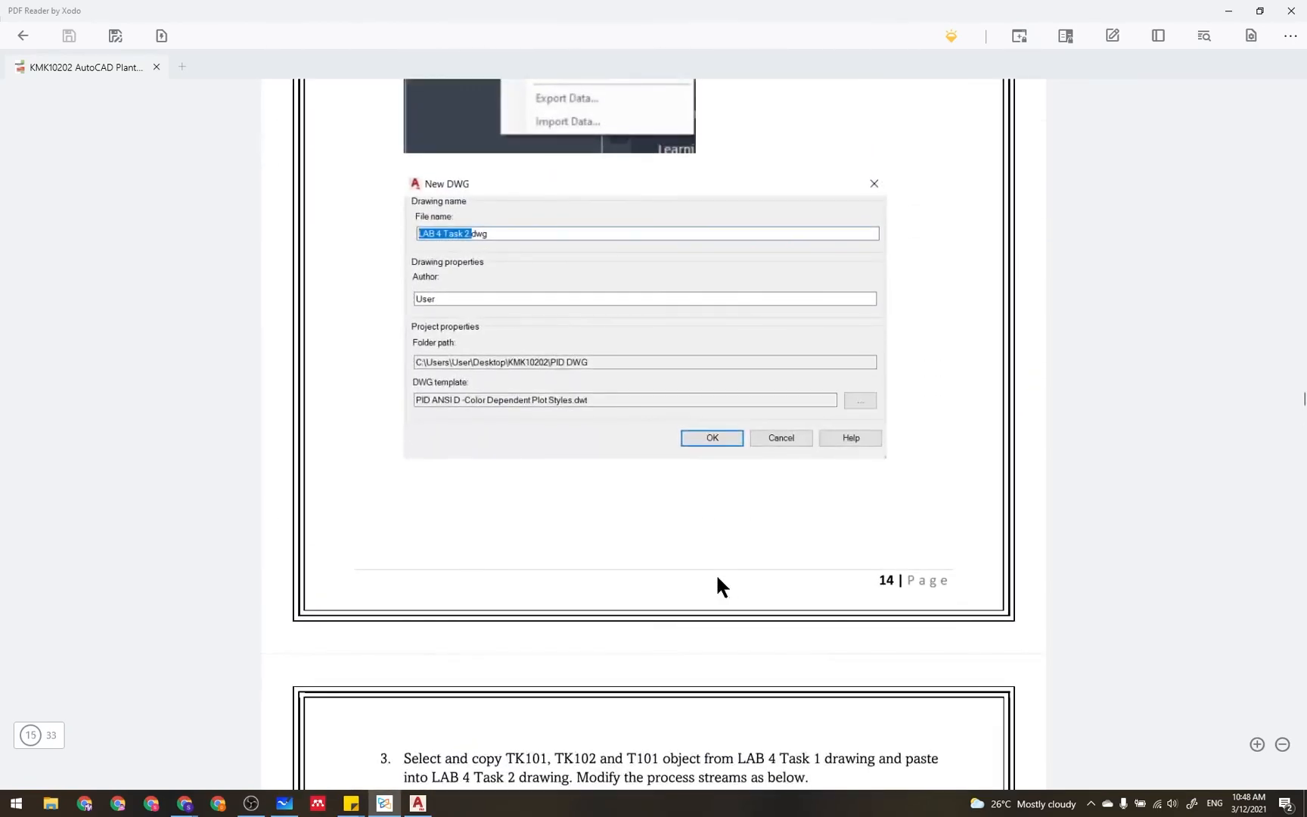
scroll(717, 577, "up", 7)
scroll(716, 572, "up", 6)
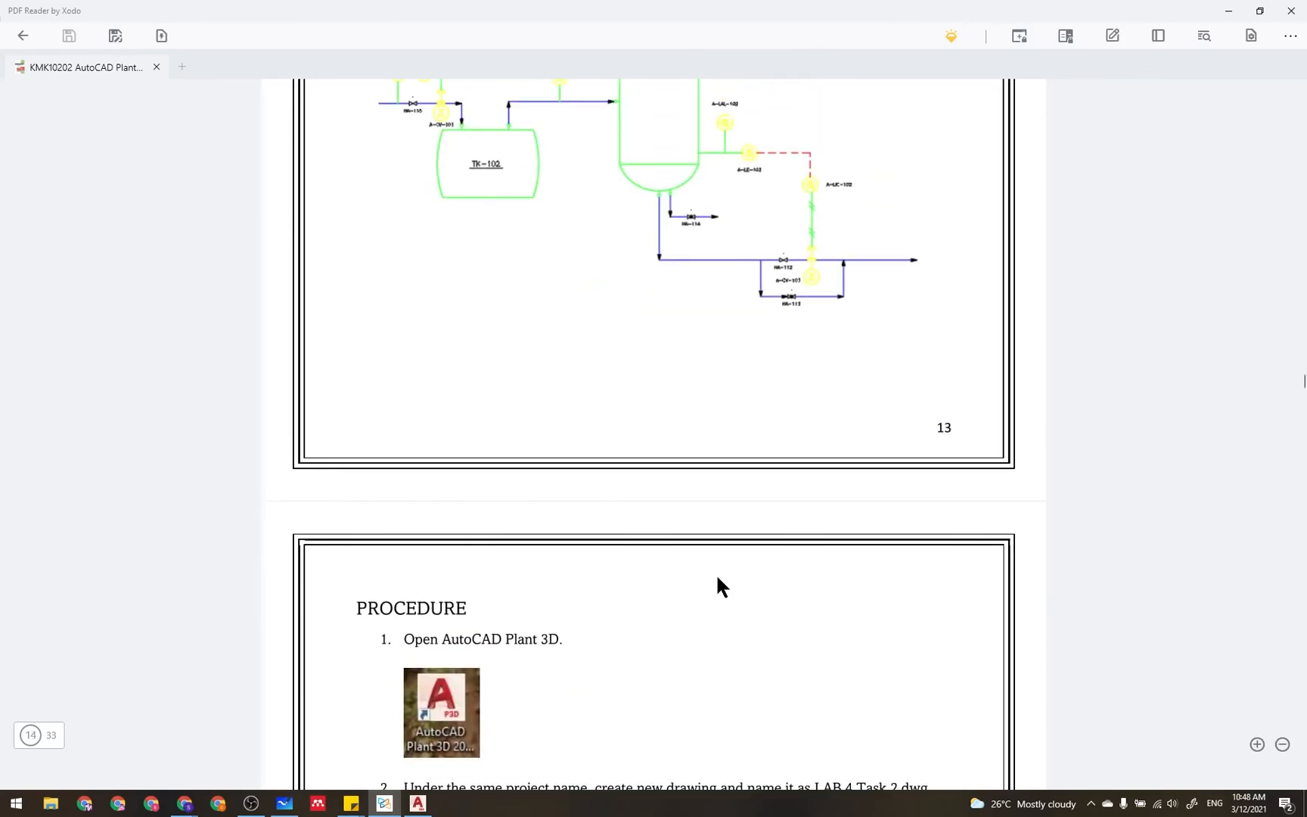
- Read the Lab 4 Task 2 procedure from creating the new drawing through connecting the instrumentation and saving
scroll(716, 573, "down", 13)
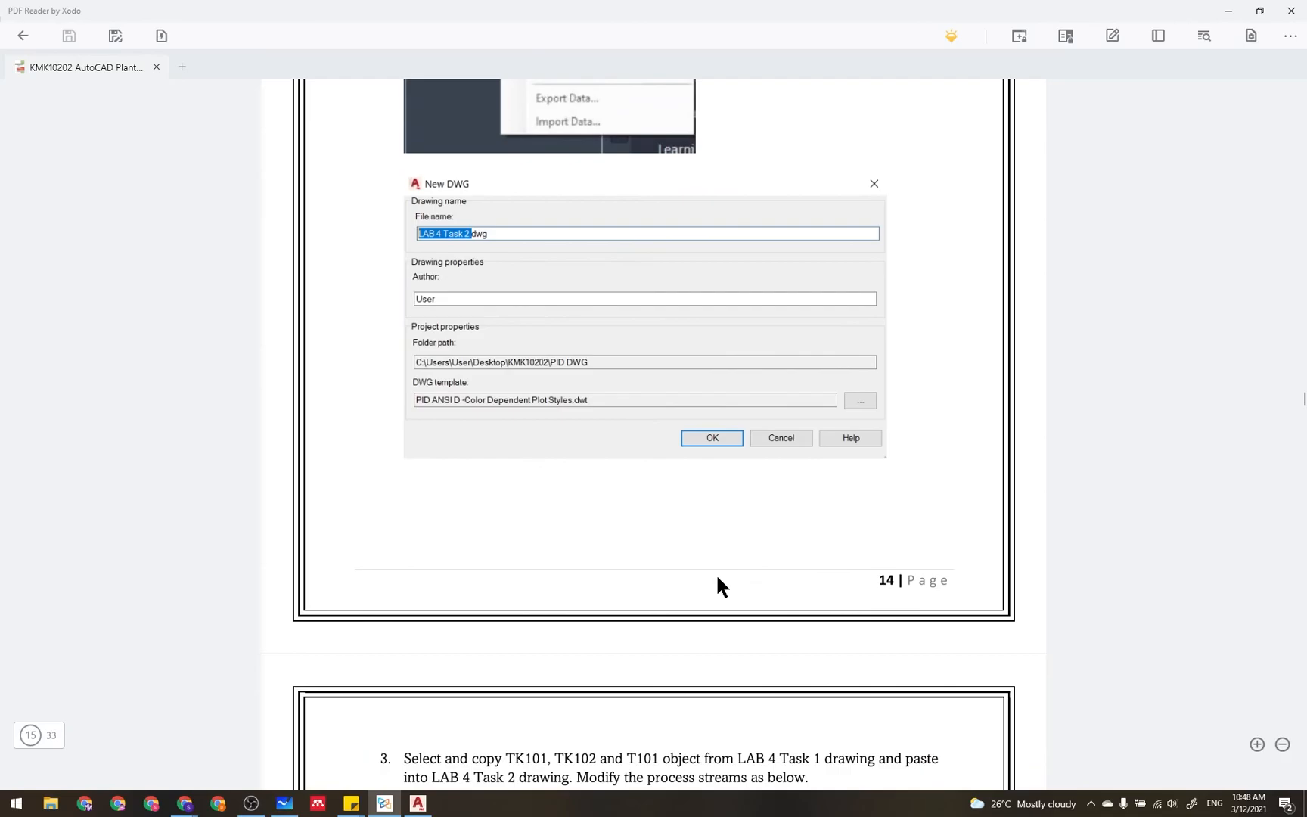
scroll(717, 576, "down", 10)
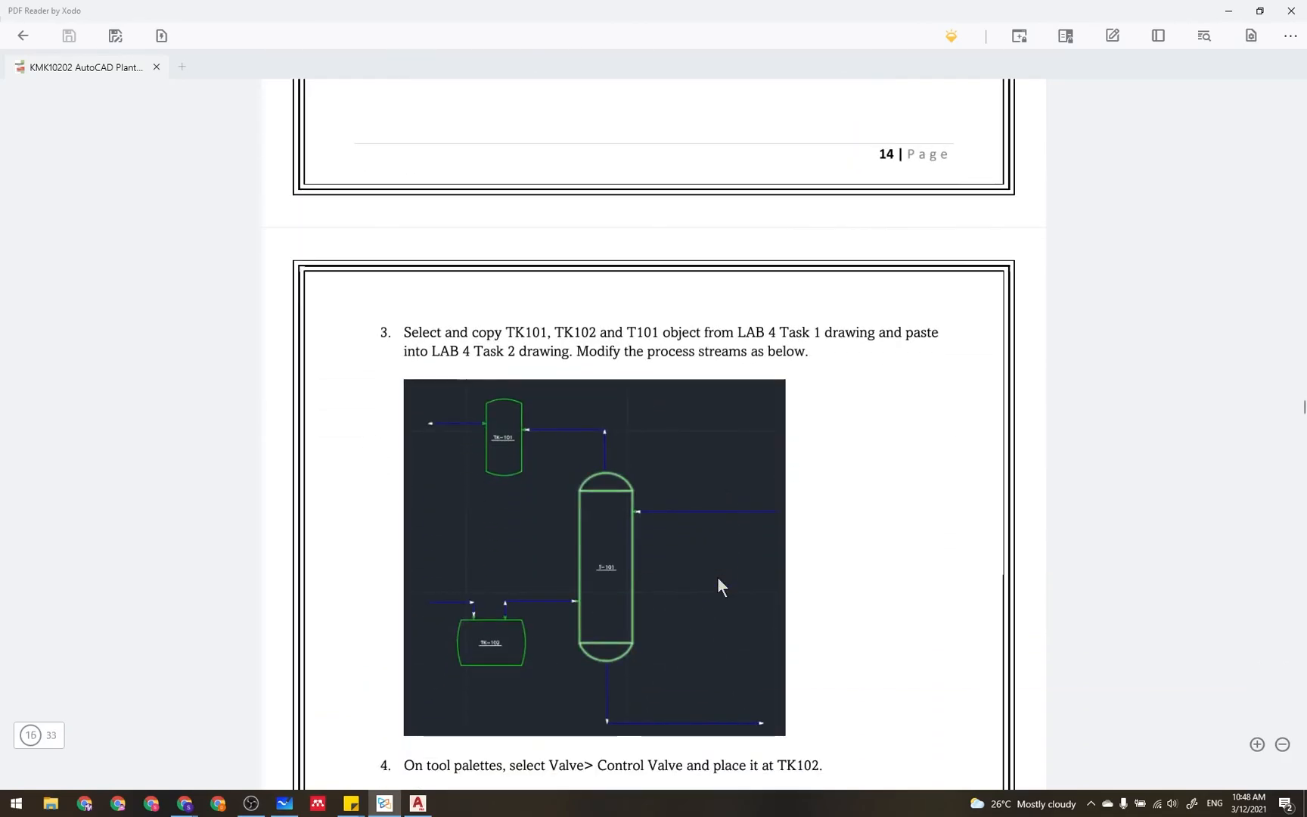
scroll(716, 572, "down", 5)
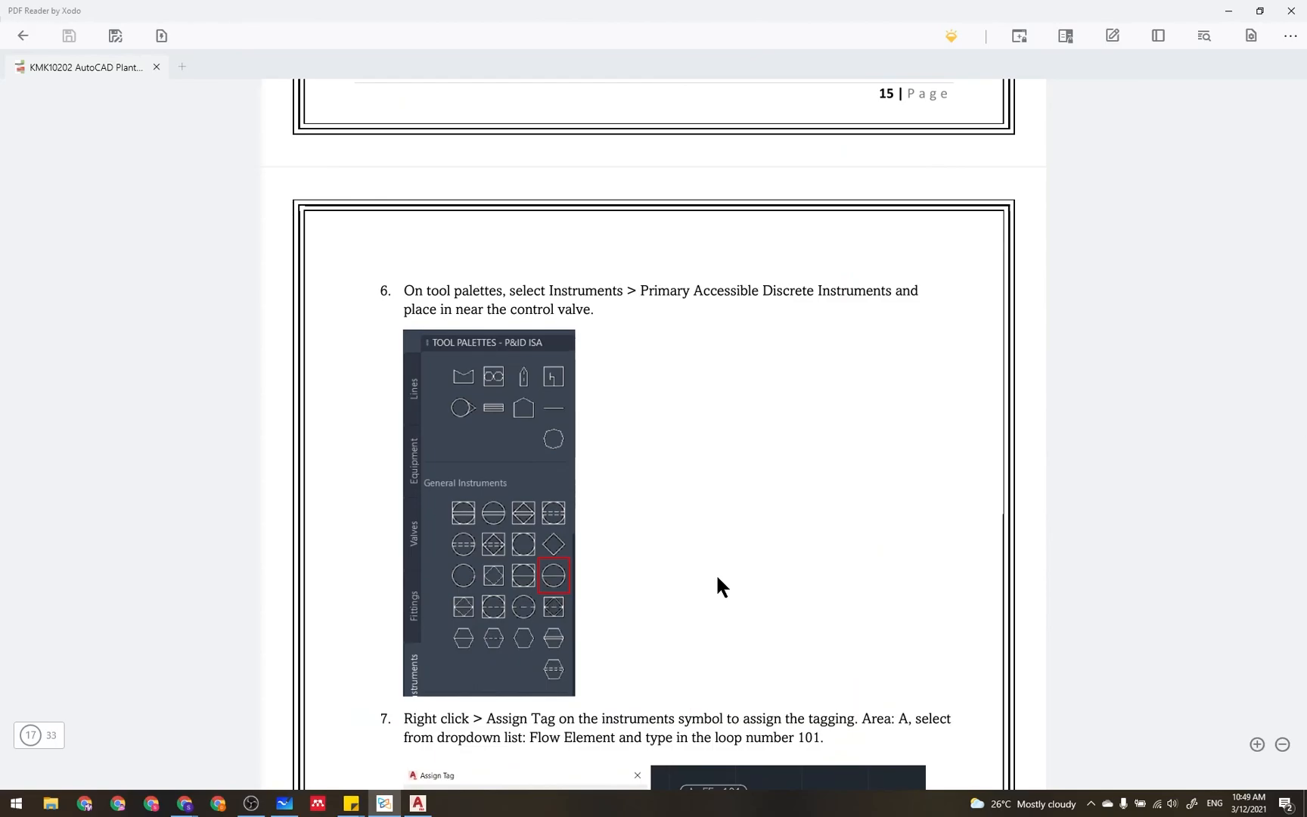
scroll(715, 573, "down", 10)
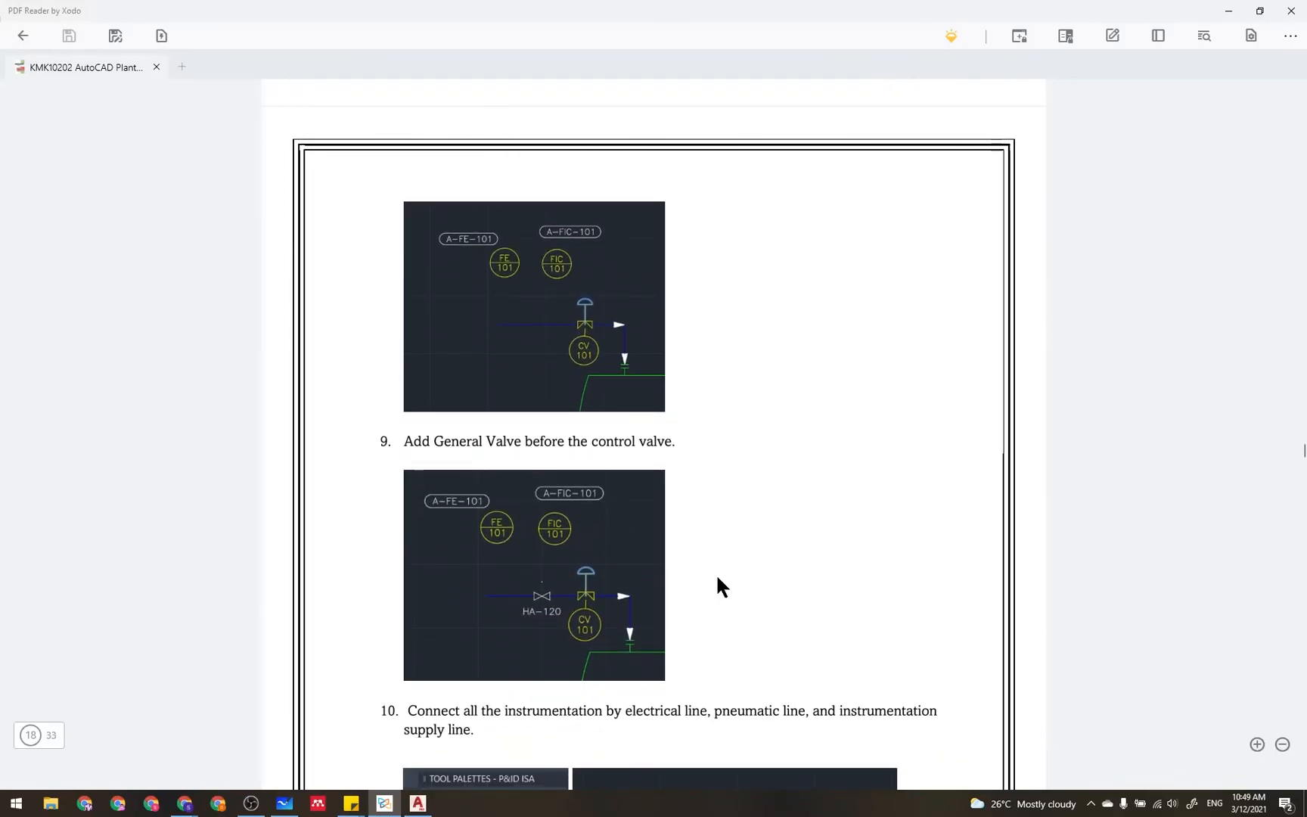
scroll(716, 572, "down", 3)
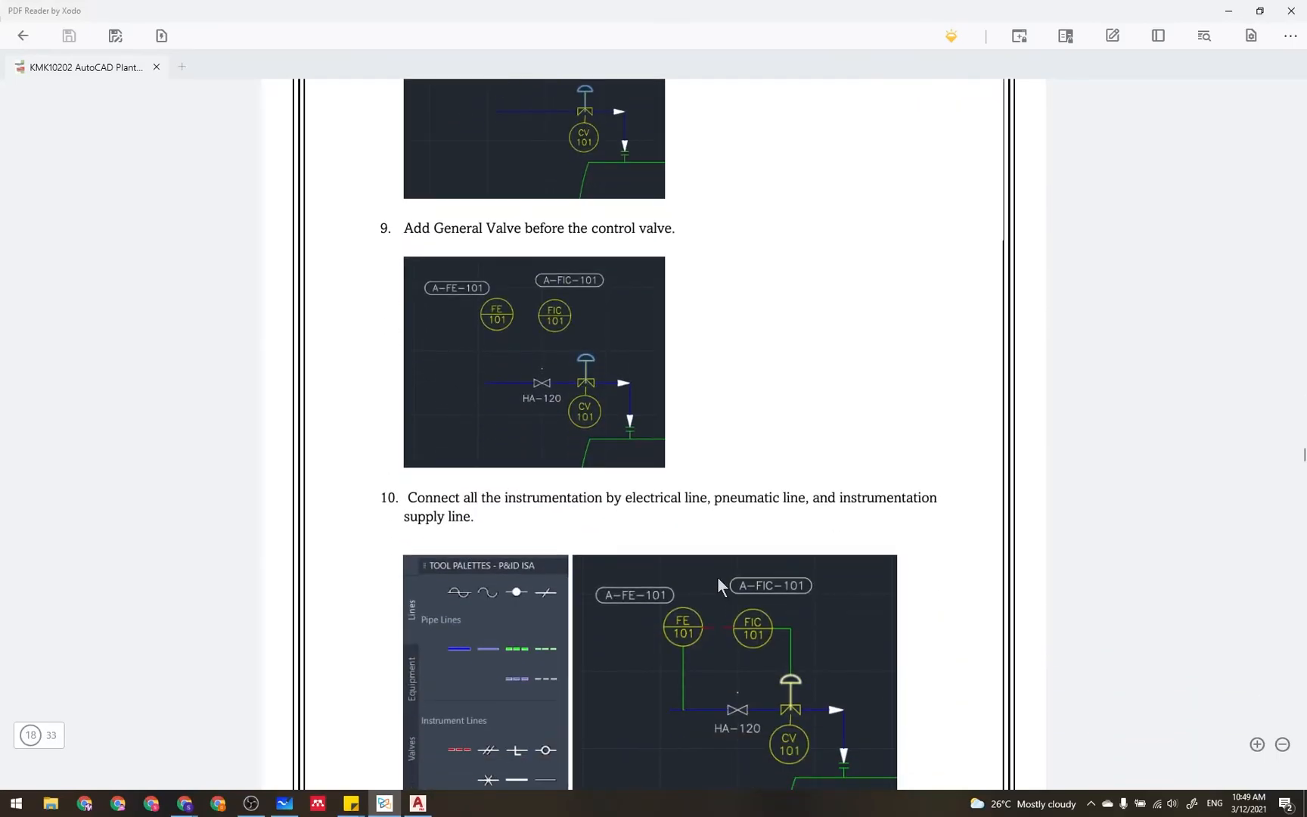
scroll(717, 576, "down", 1)
scroll(717, 576, "down", 3)
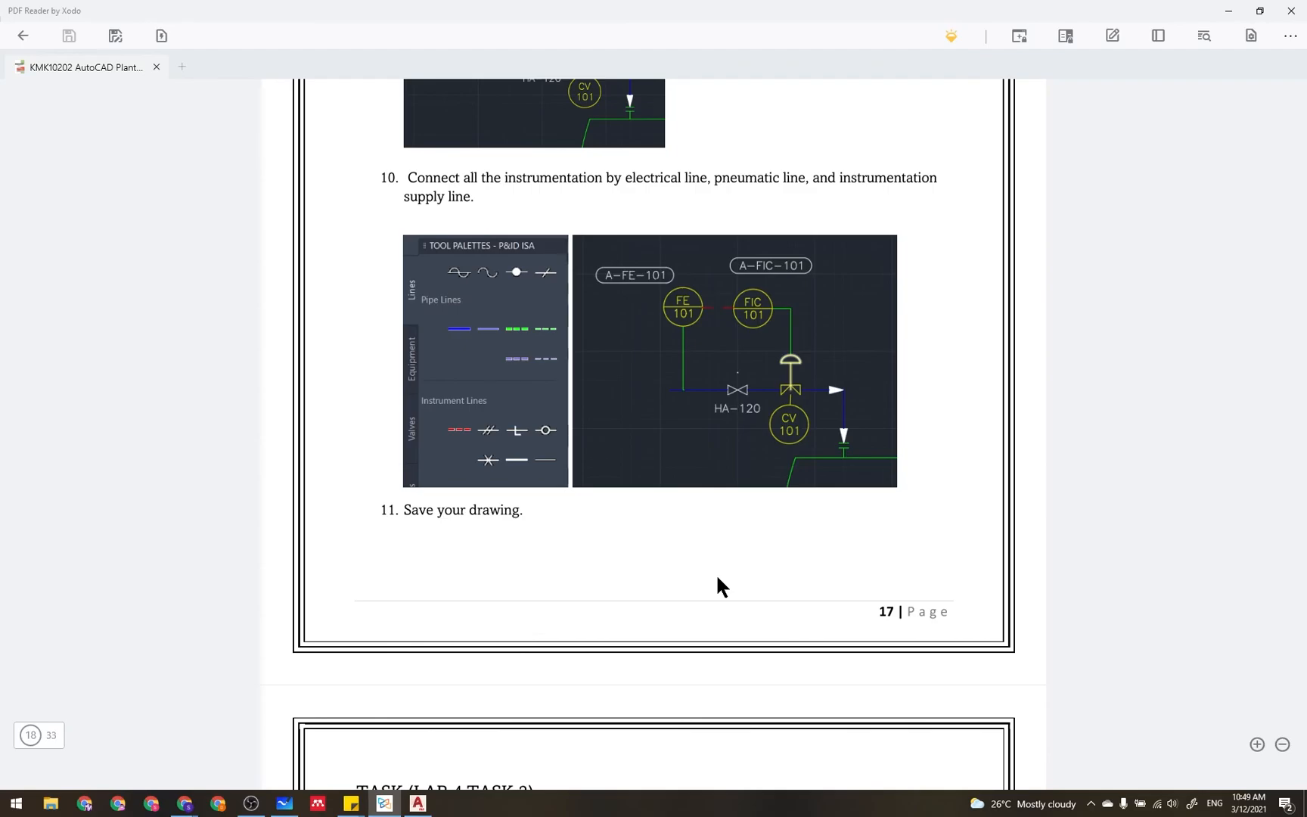
- Return to the beginning of the procedure and review it again up to placing the discrete instruments in step 6
scroll(717, 576, "up", 20)
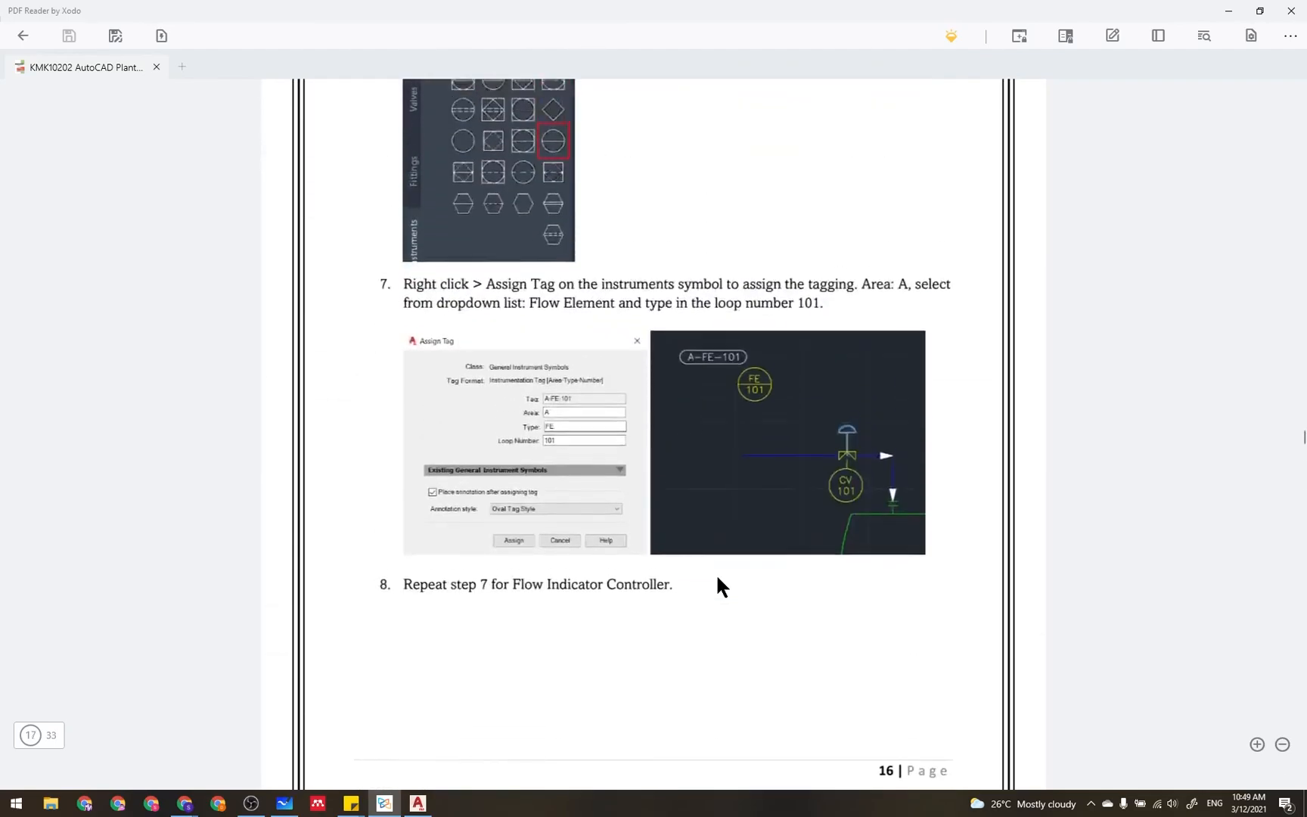
scroll(717, 576, "up", 15)
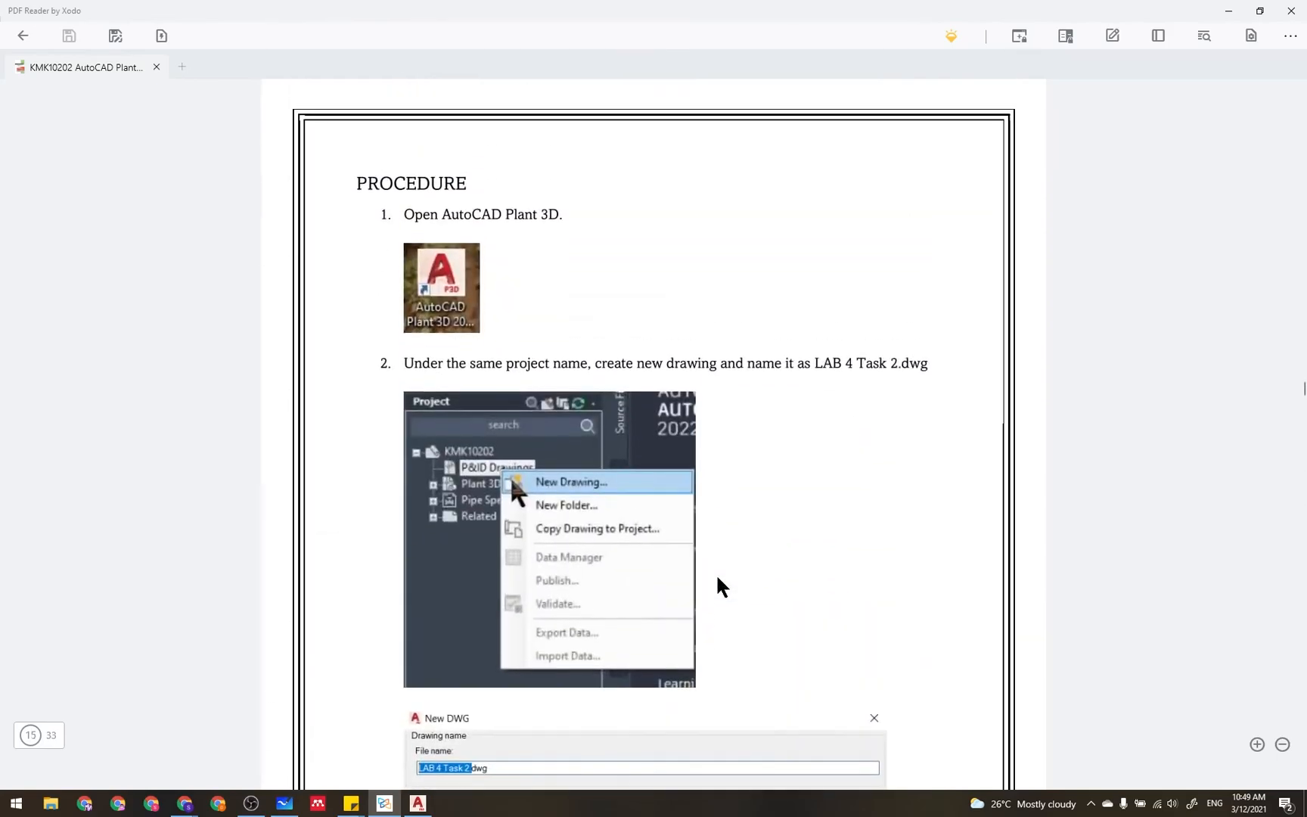
scroll(716, 573, "down", 8)
scroll(716, 573, "down", 10)
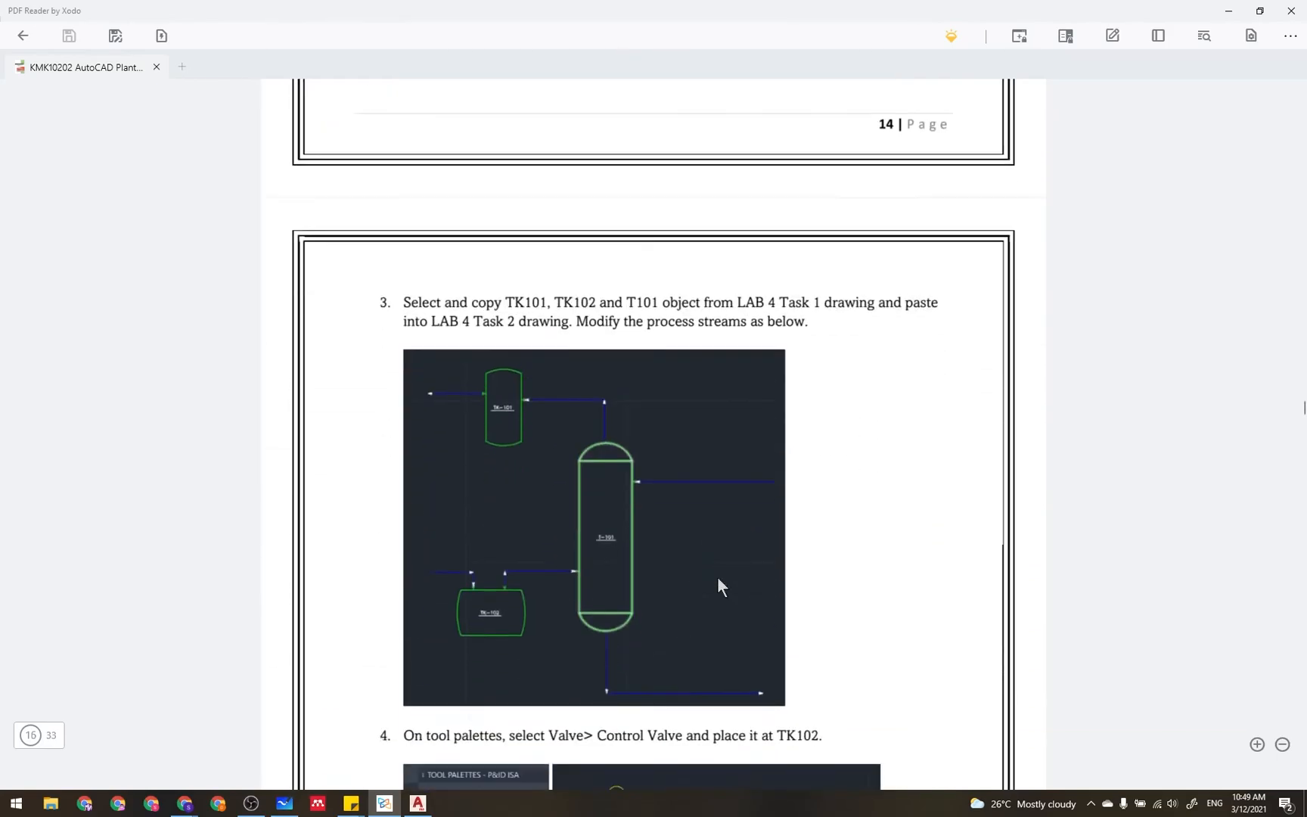
scroll(716, 573, "down", 5)
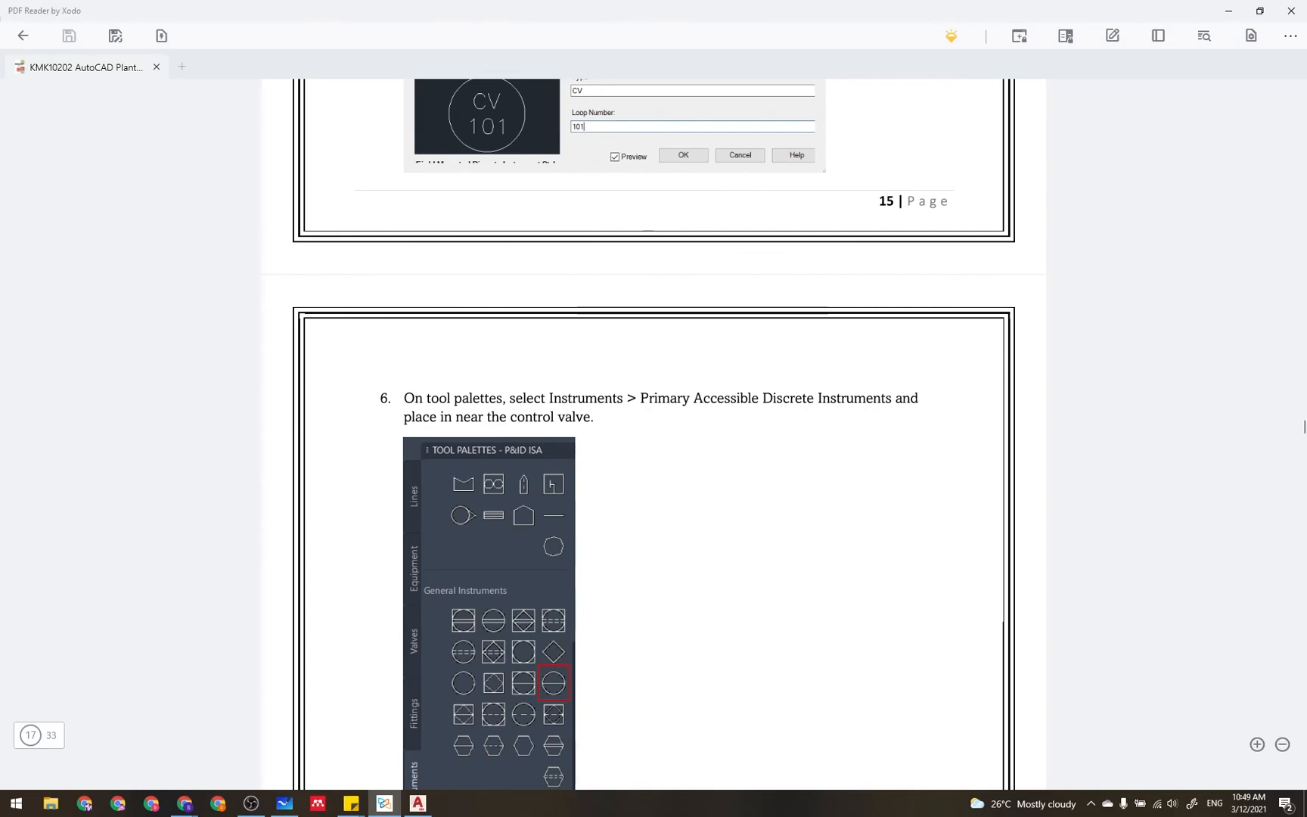
left_click(184, 803)
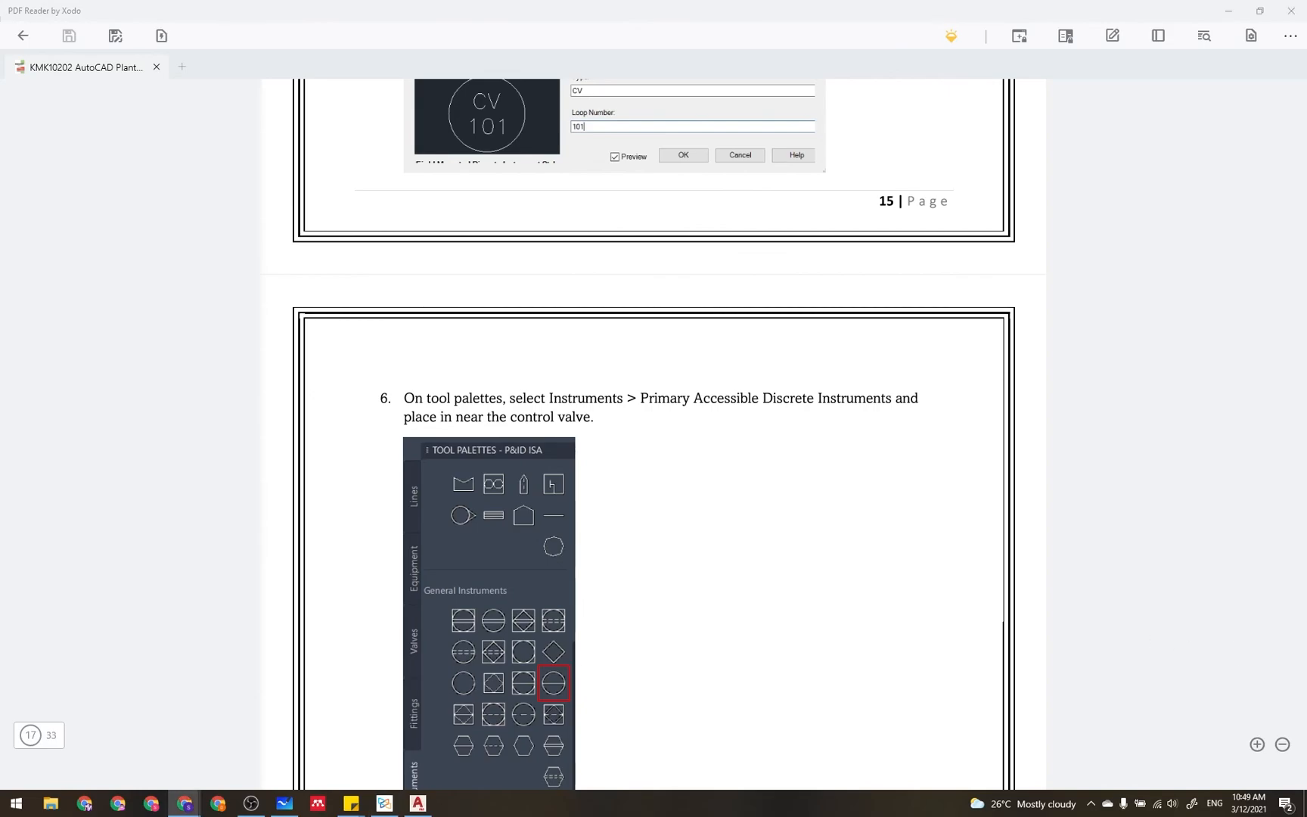